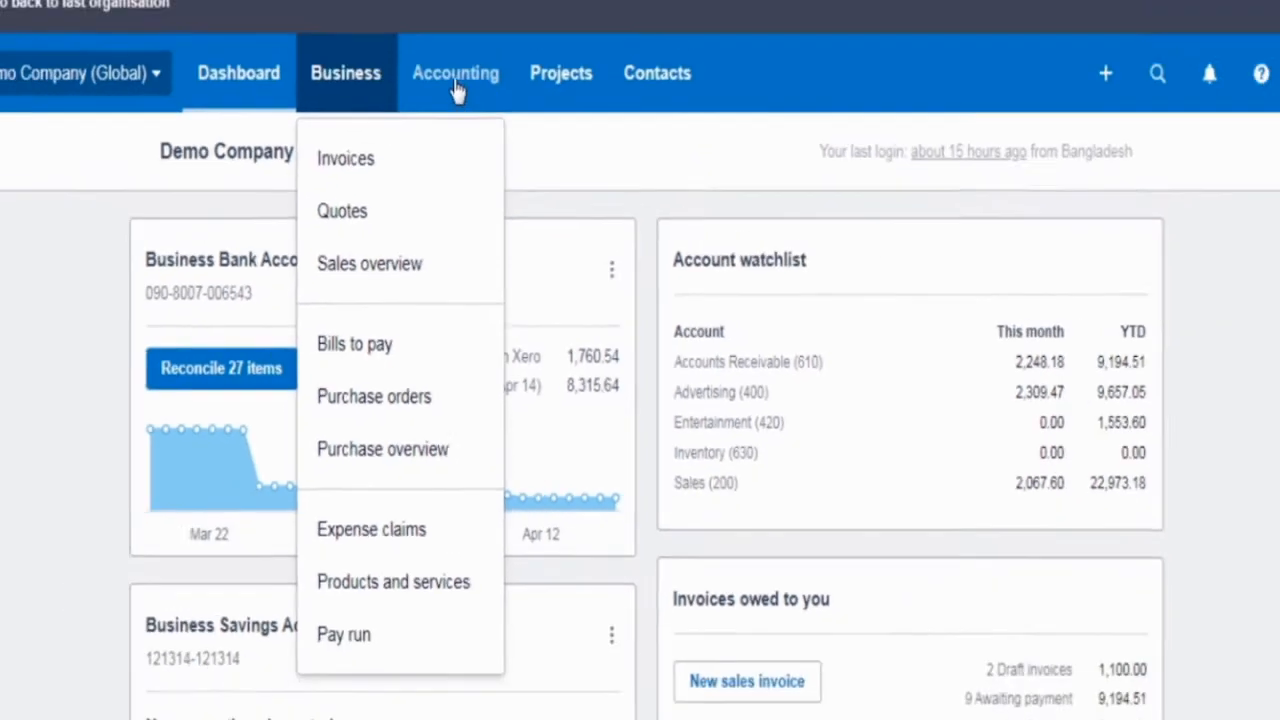
left_click(392, 9)
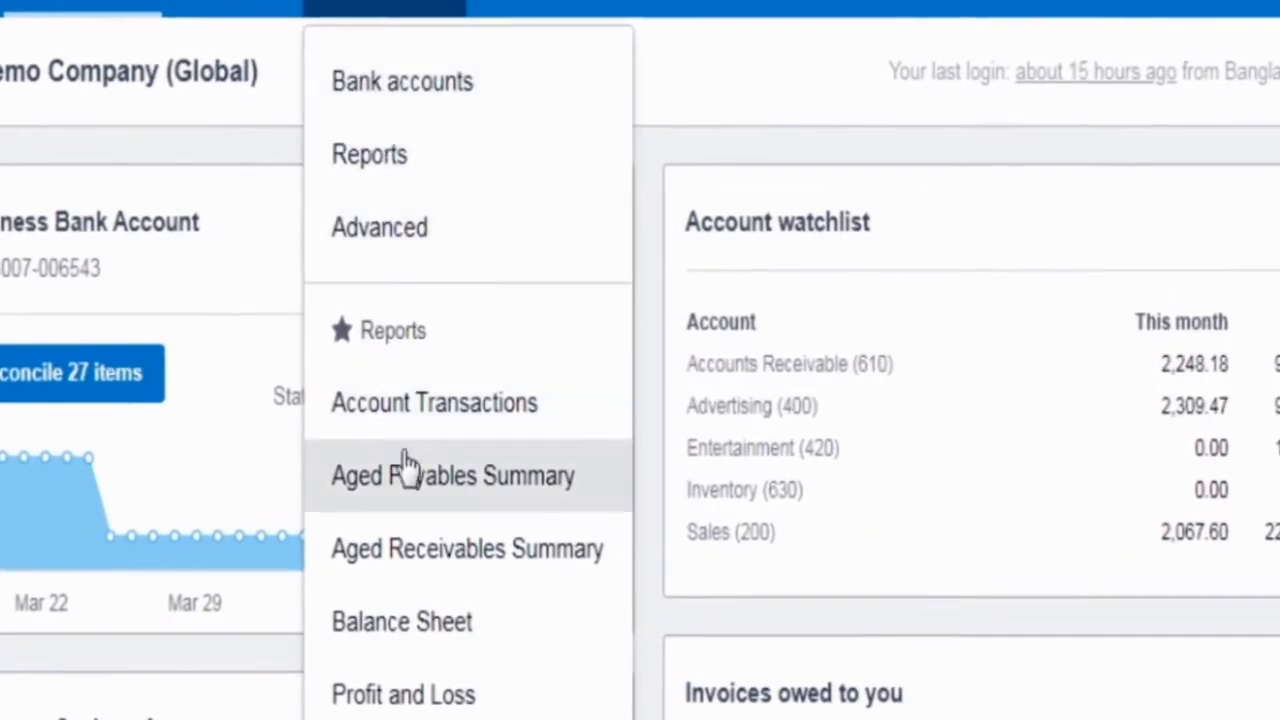
scroll(414, 586, "down", 3)
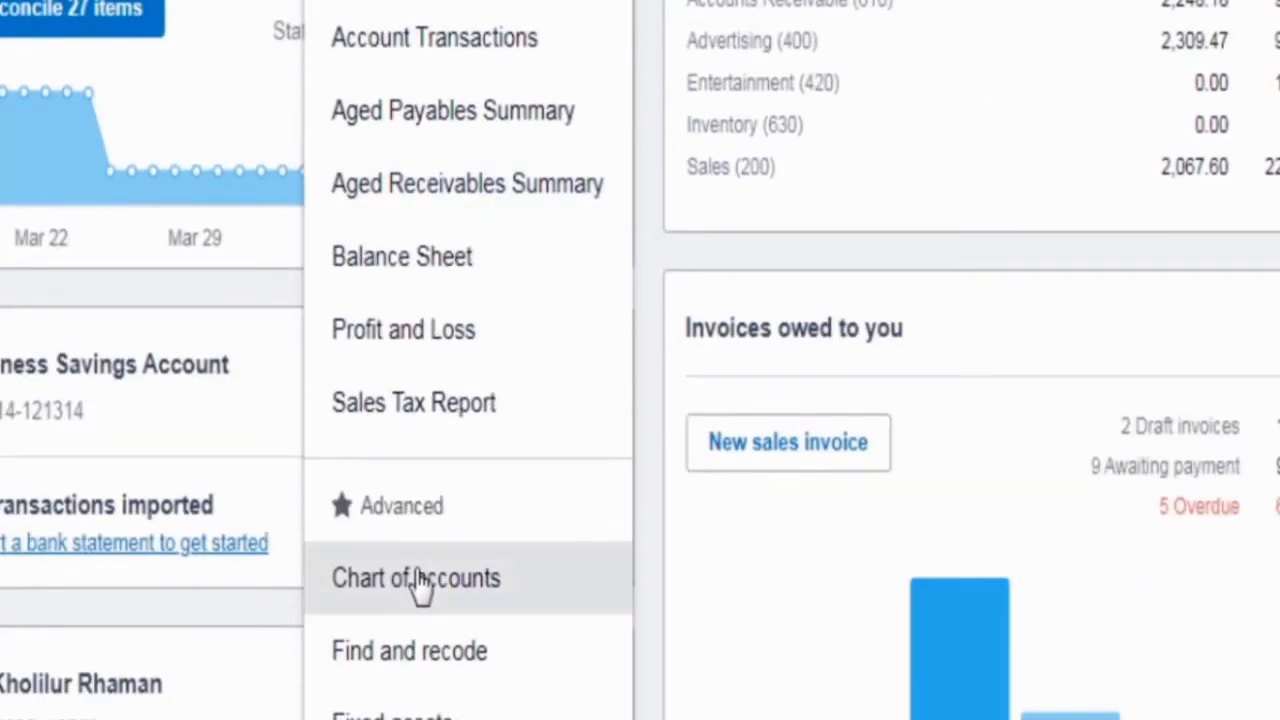
scroll(420, 588, "down", 2)
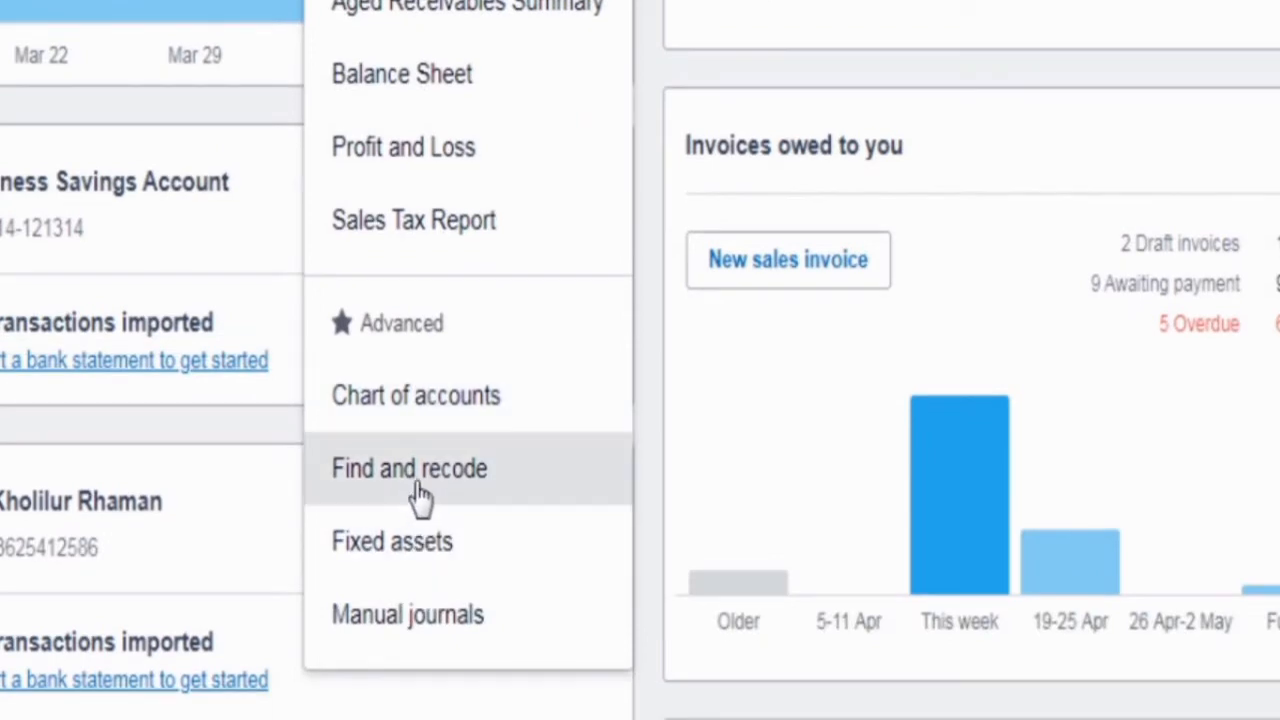
scroll(420, 617, "up", 5)
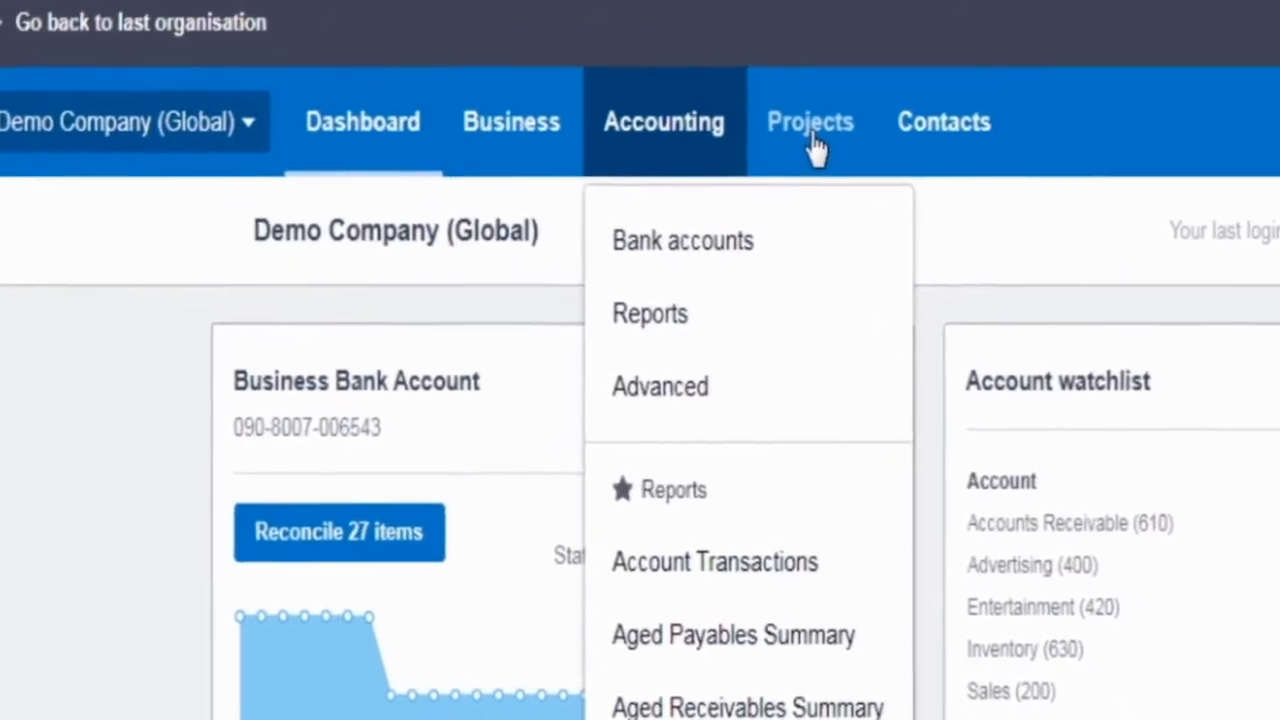
left_click(552, 40)
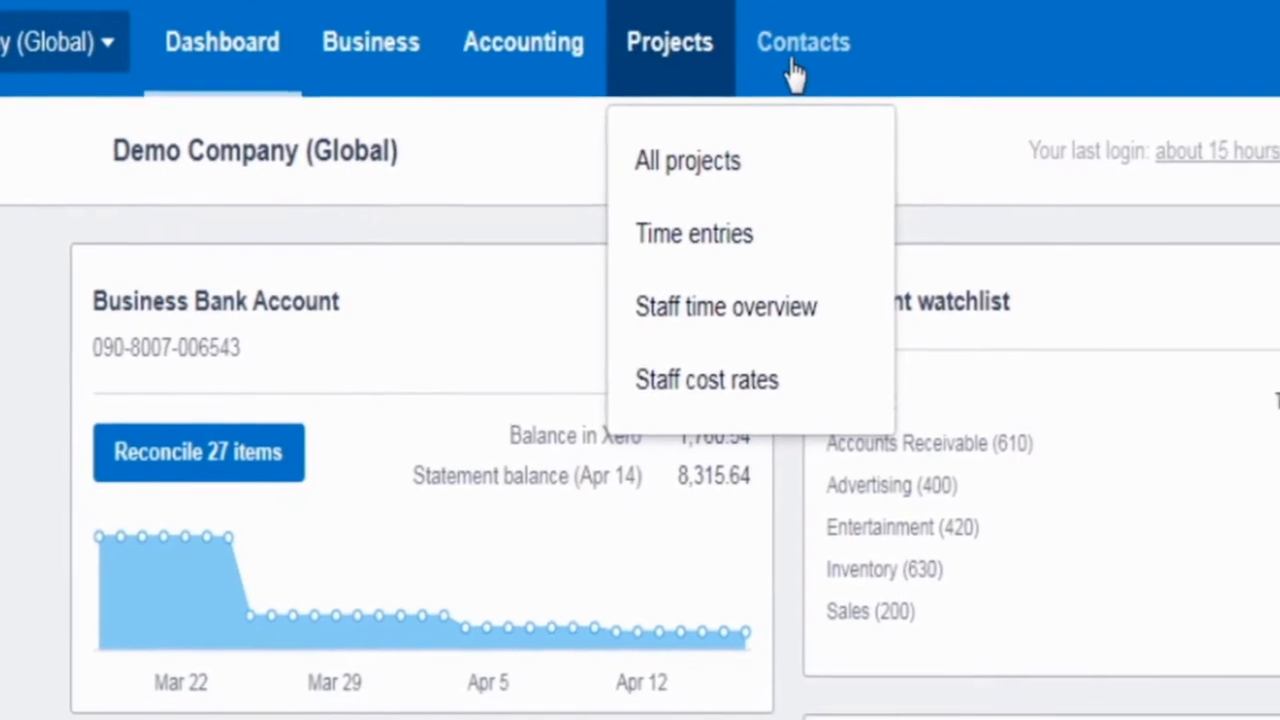
left_click(805, 82)
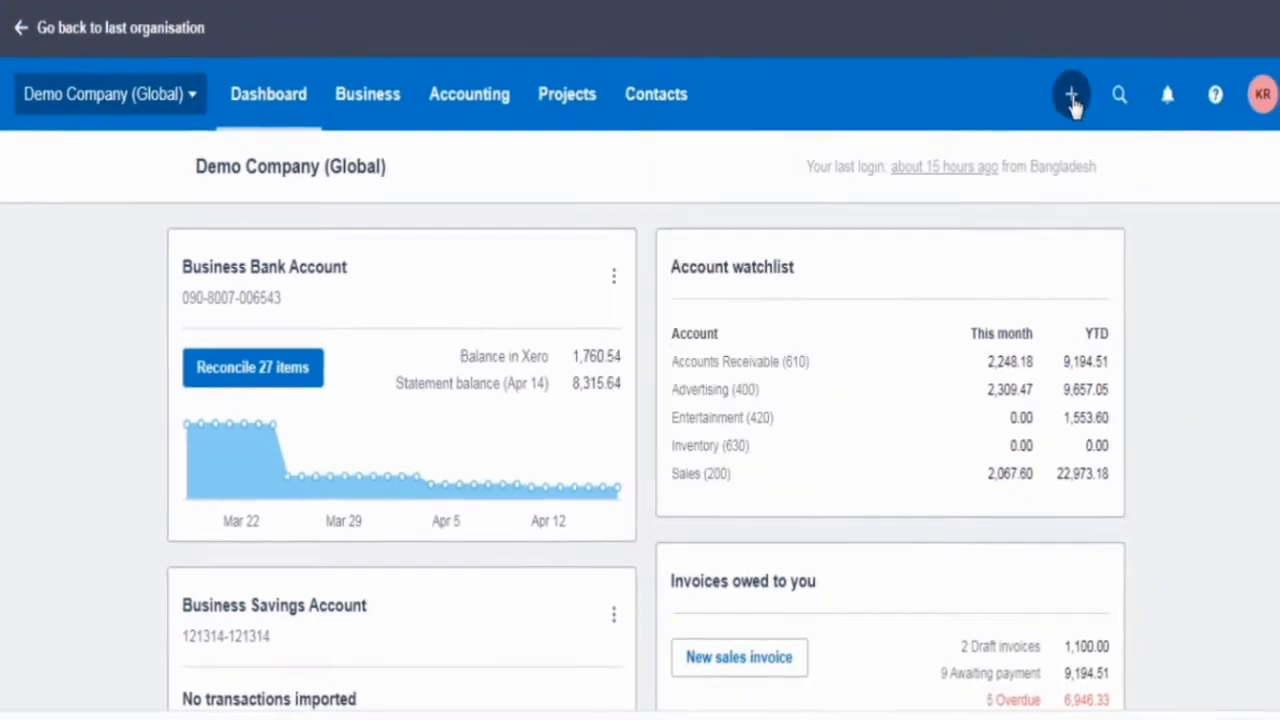
left_click(1071, 97)
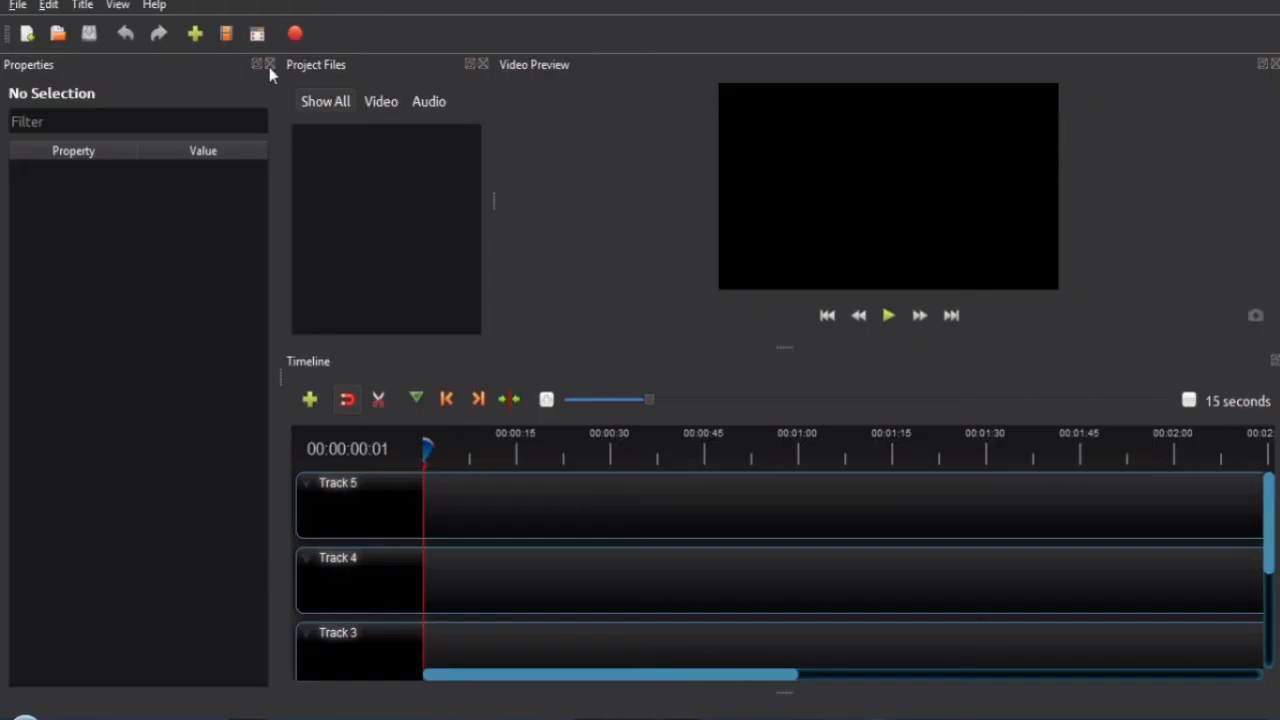
Hide the clip properties and import the video file 2020-04-17_20-16-28 from the Xero Video folder into the project
left_click(268, 63)
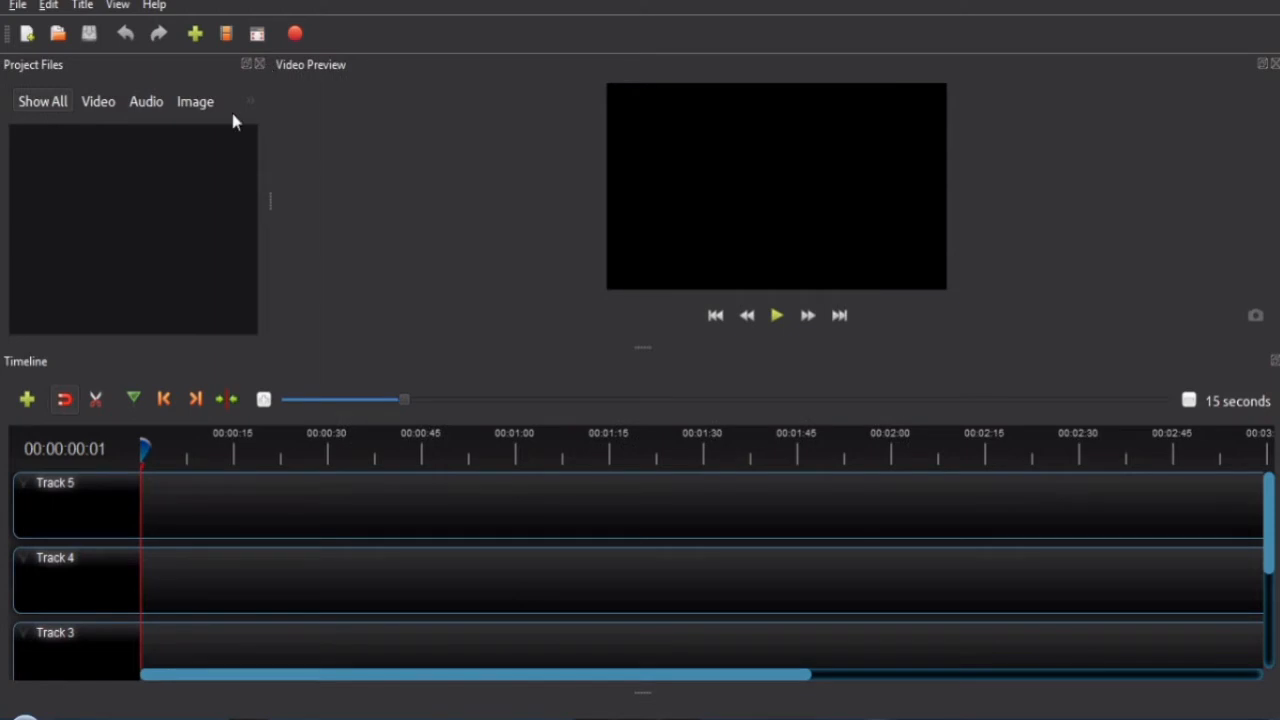
right_click(110, 183)
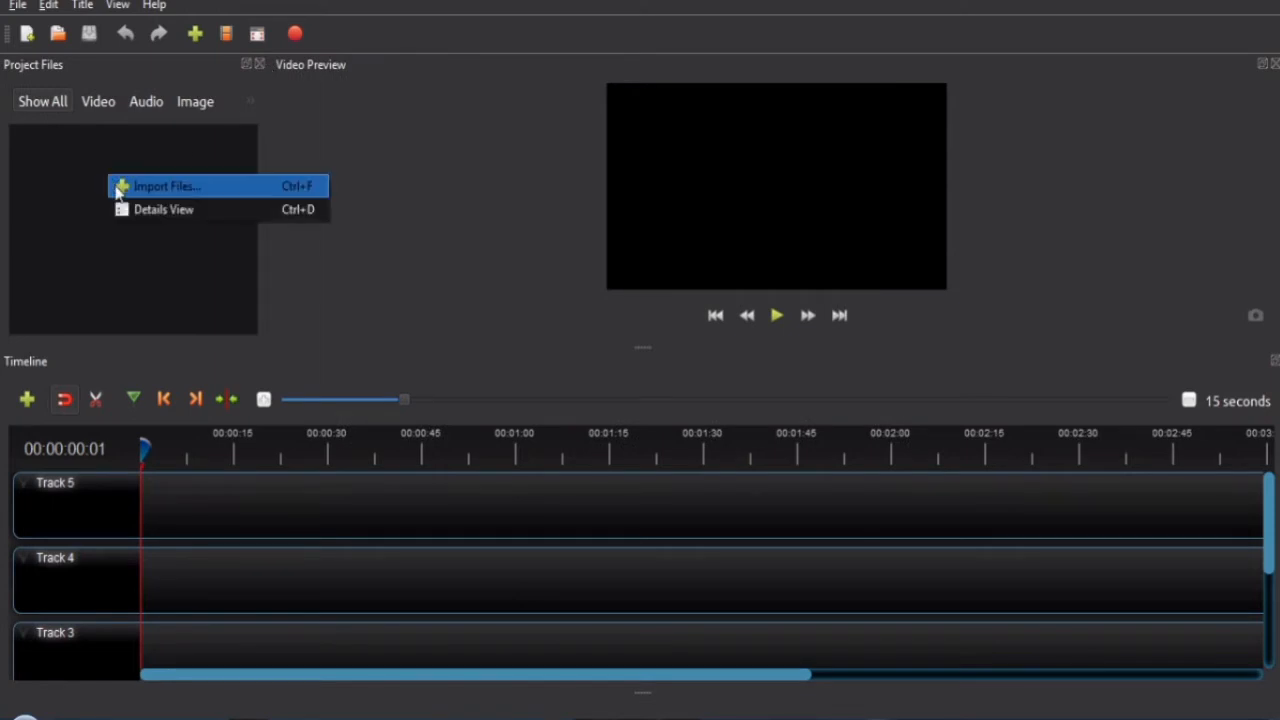
left_click(116, 186)
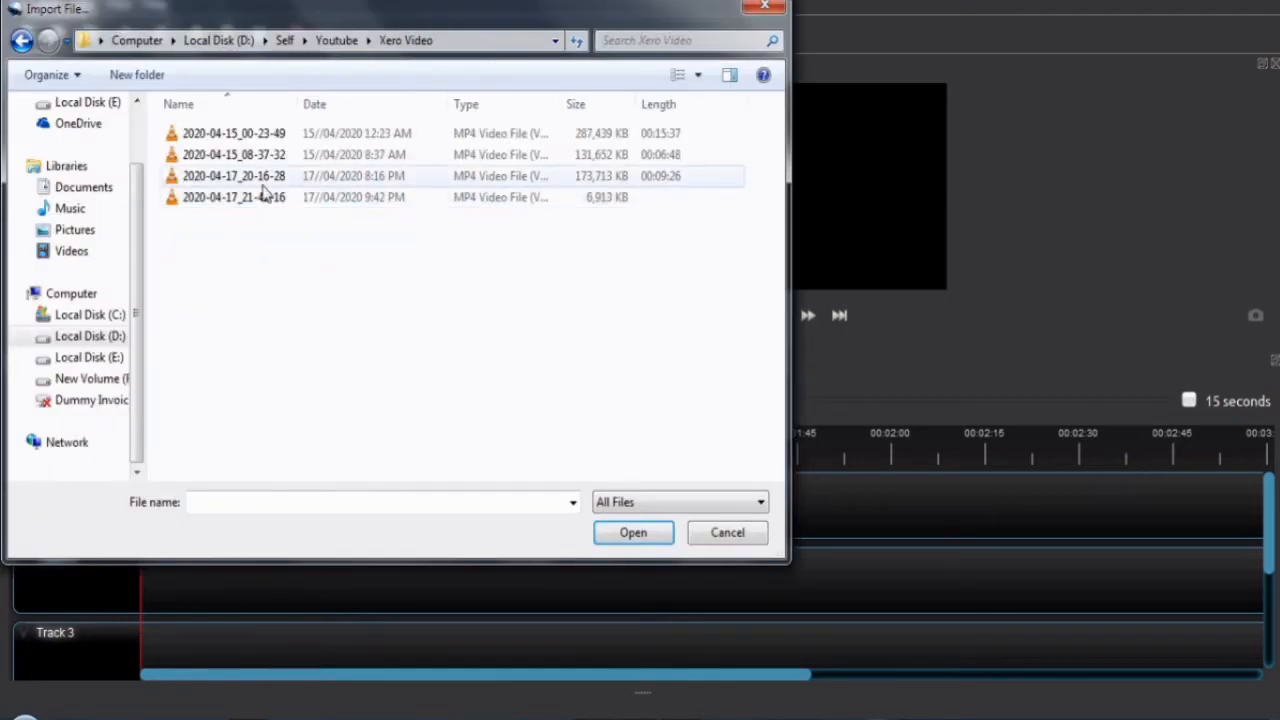
left_click(265, 183)
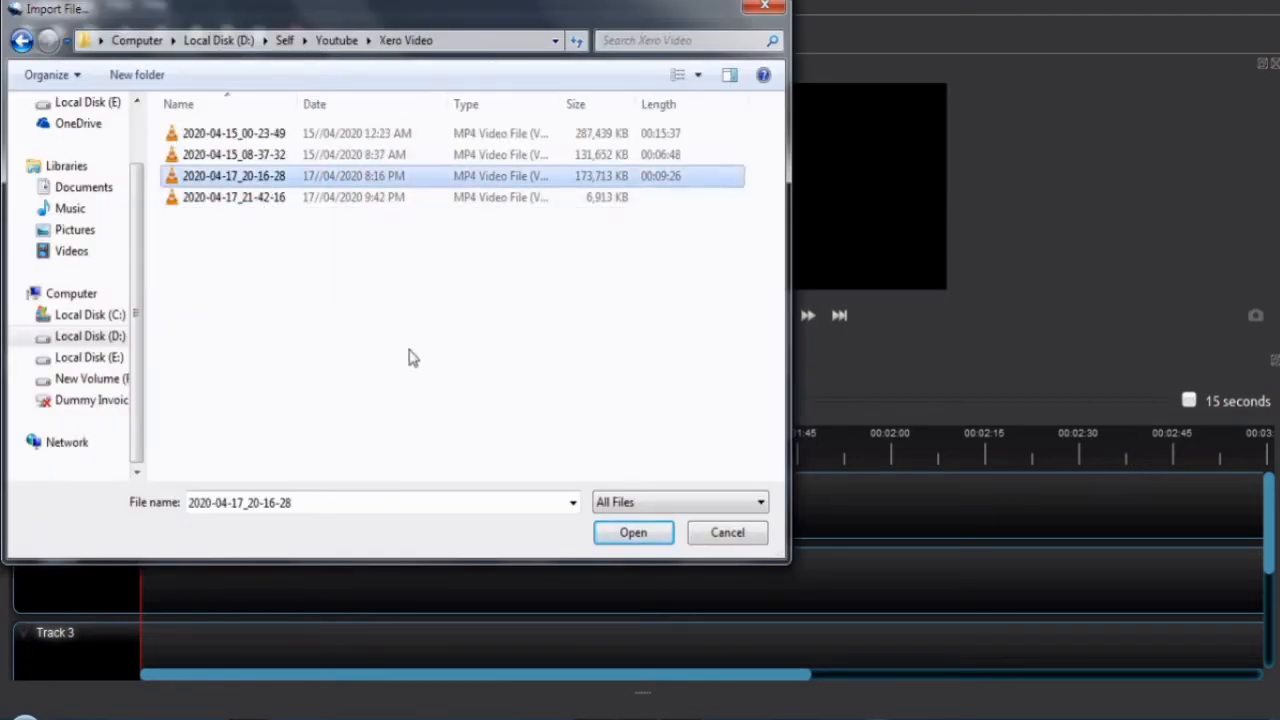
left_click(611, 532)
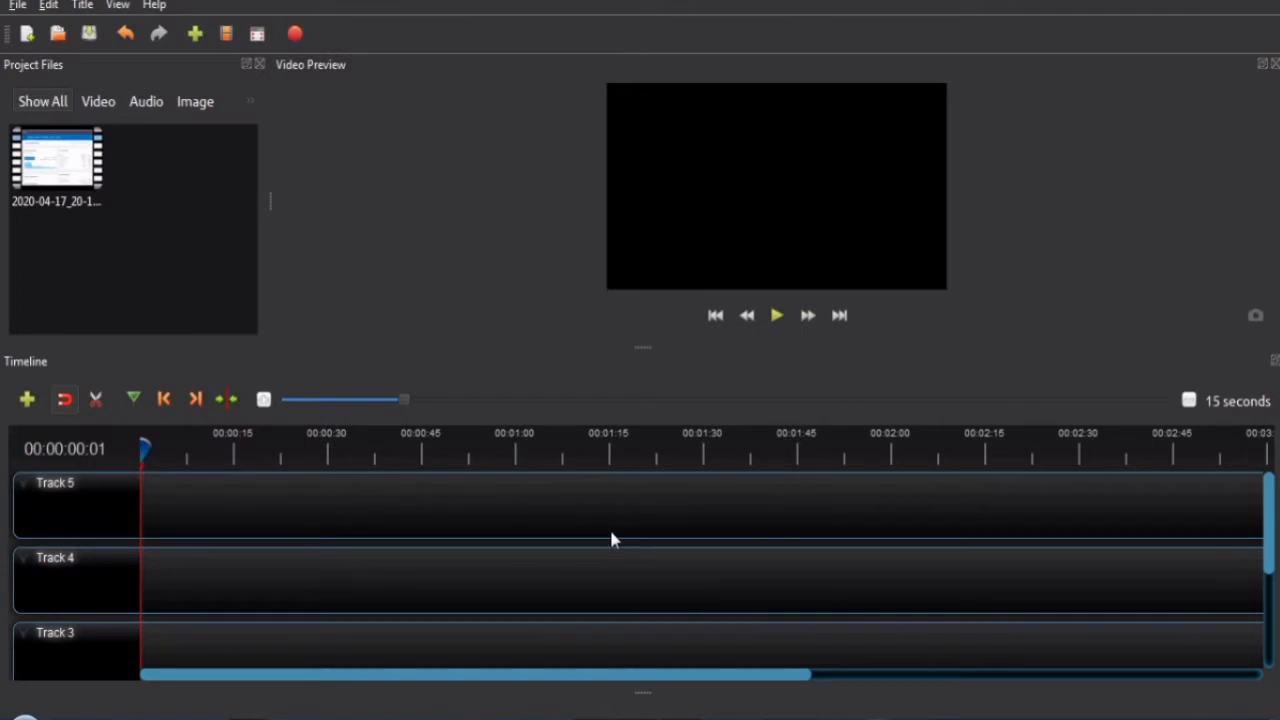
Place the imported video clip at the start of Track 4 and show its properties
left_click_drag(78, 178, 143, 557)
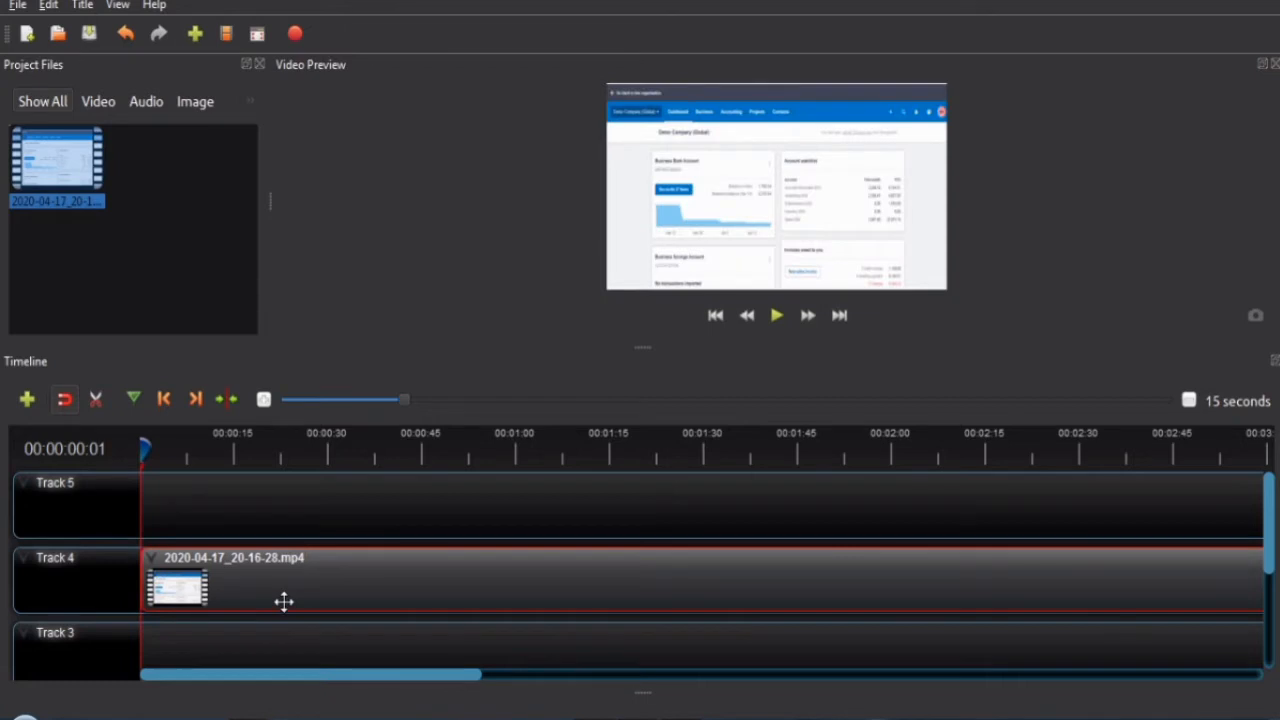
left_click(269, 400)
left_click(269, 400)
left_click(269, 400)
left_click(270, 400)
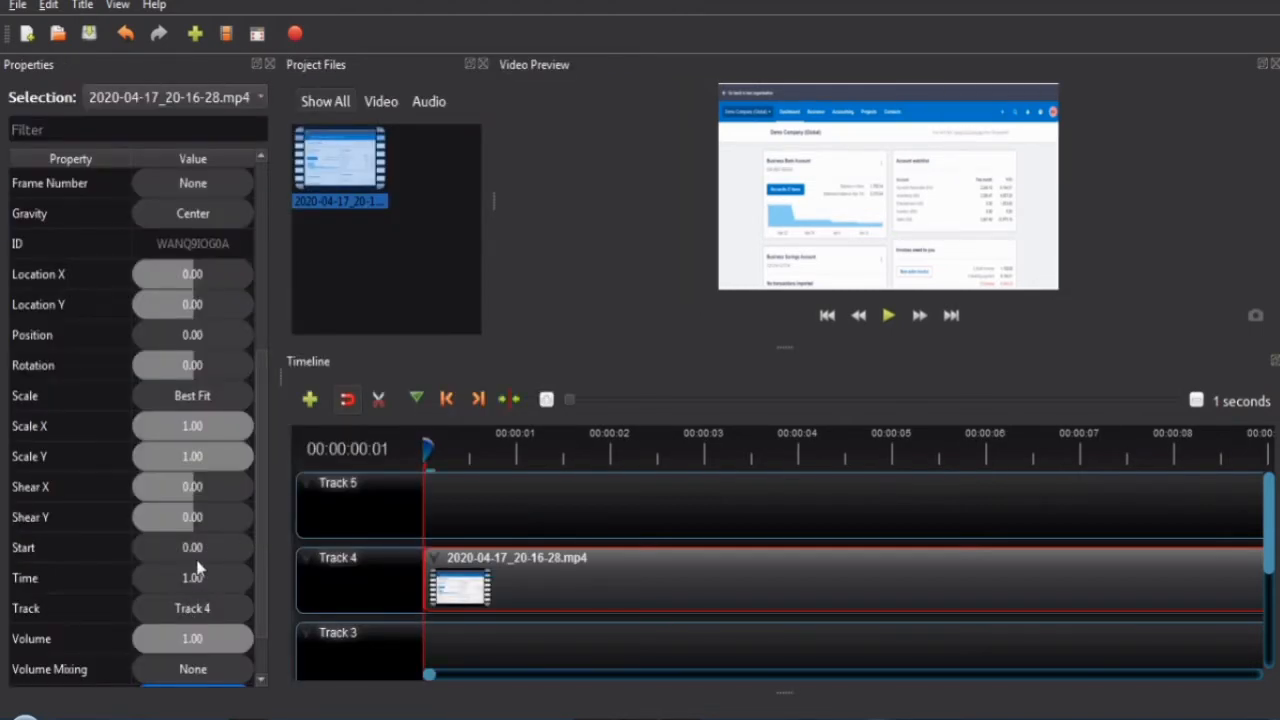
Highlight the clip's Shear X and Shear Y properties together
left_click(187, 486)
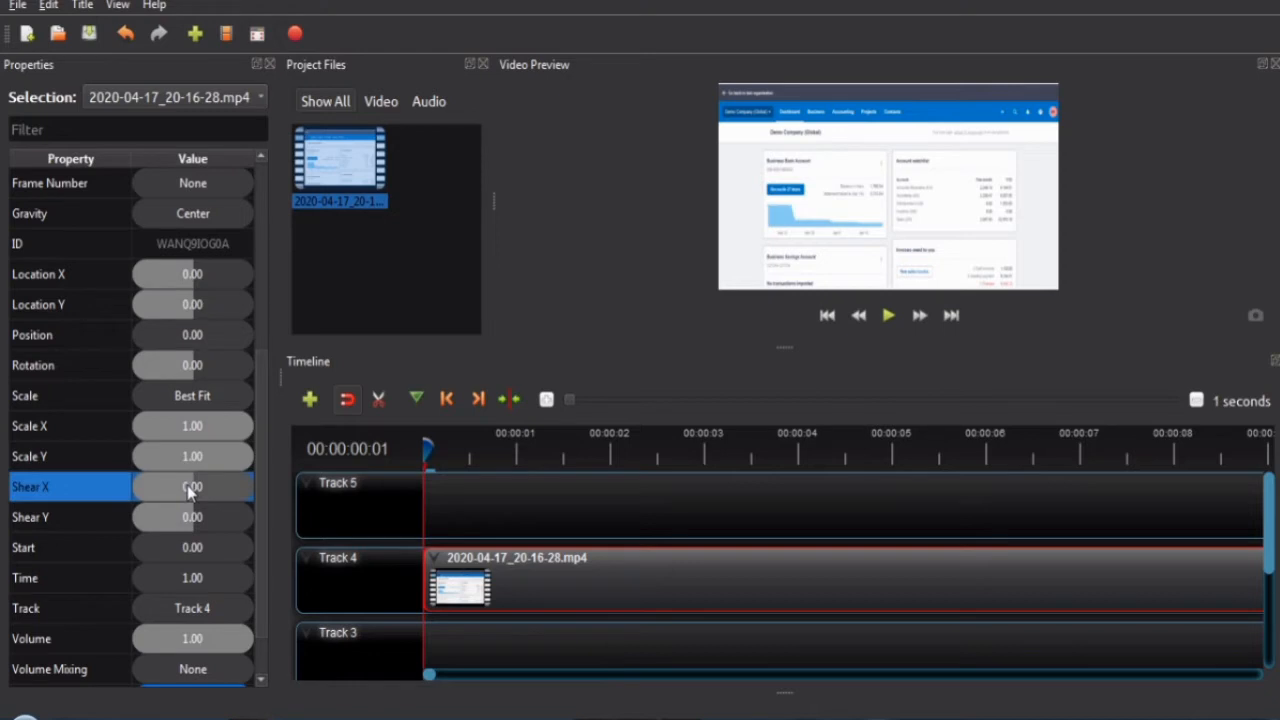
left_click(187, 519)
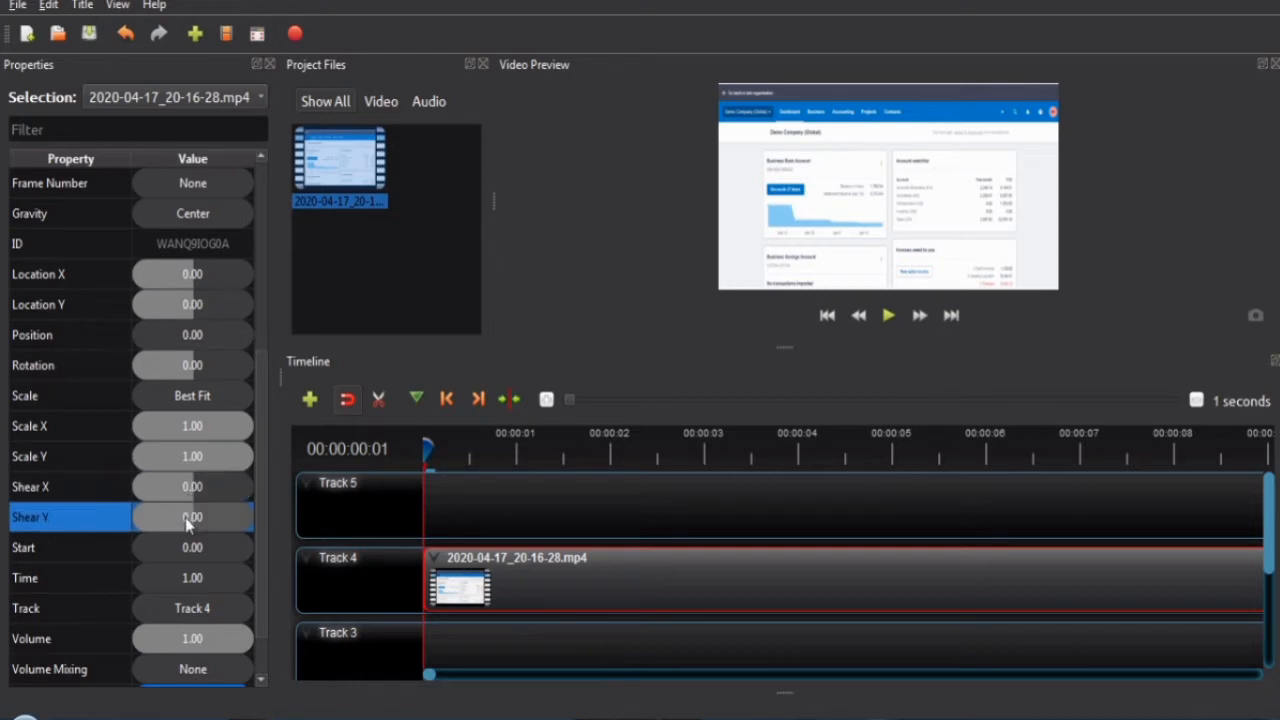
left_click(191, 488)
left_click(192, 514)
left_click(190, 494)
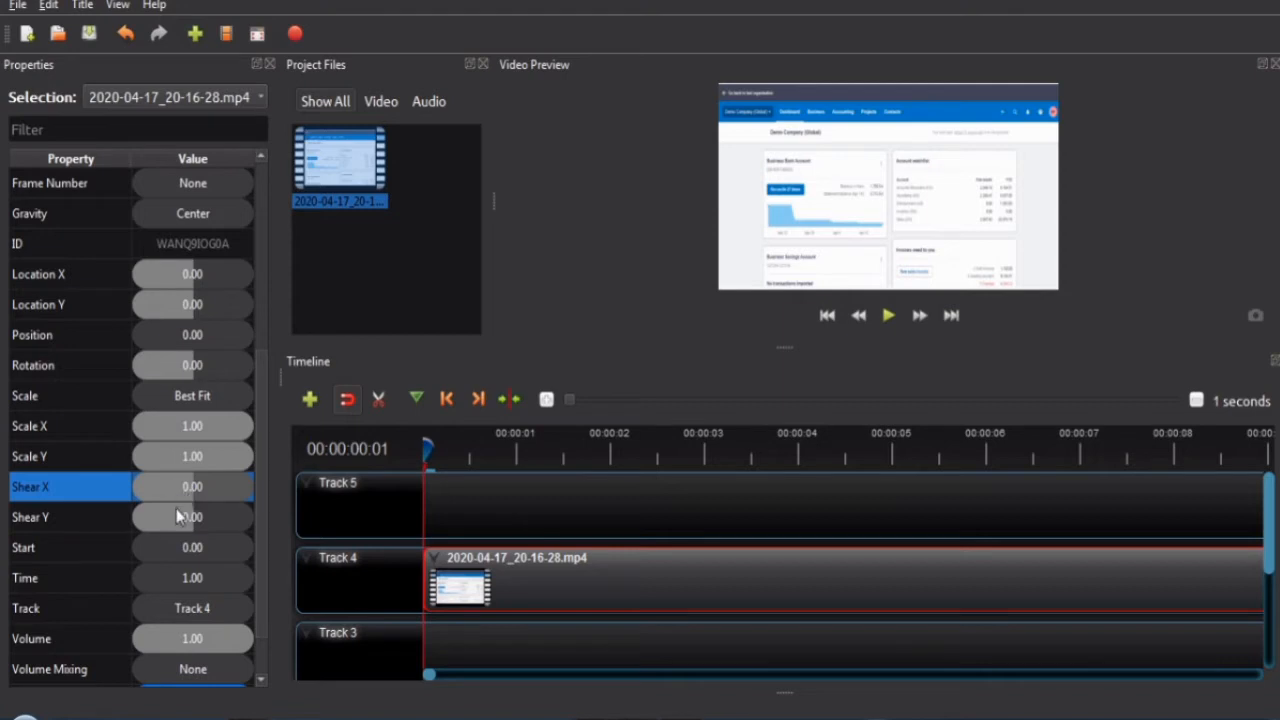
left_click(184, 517, "ctrl")
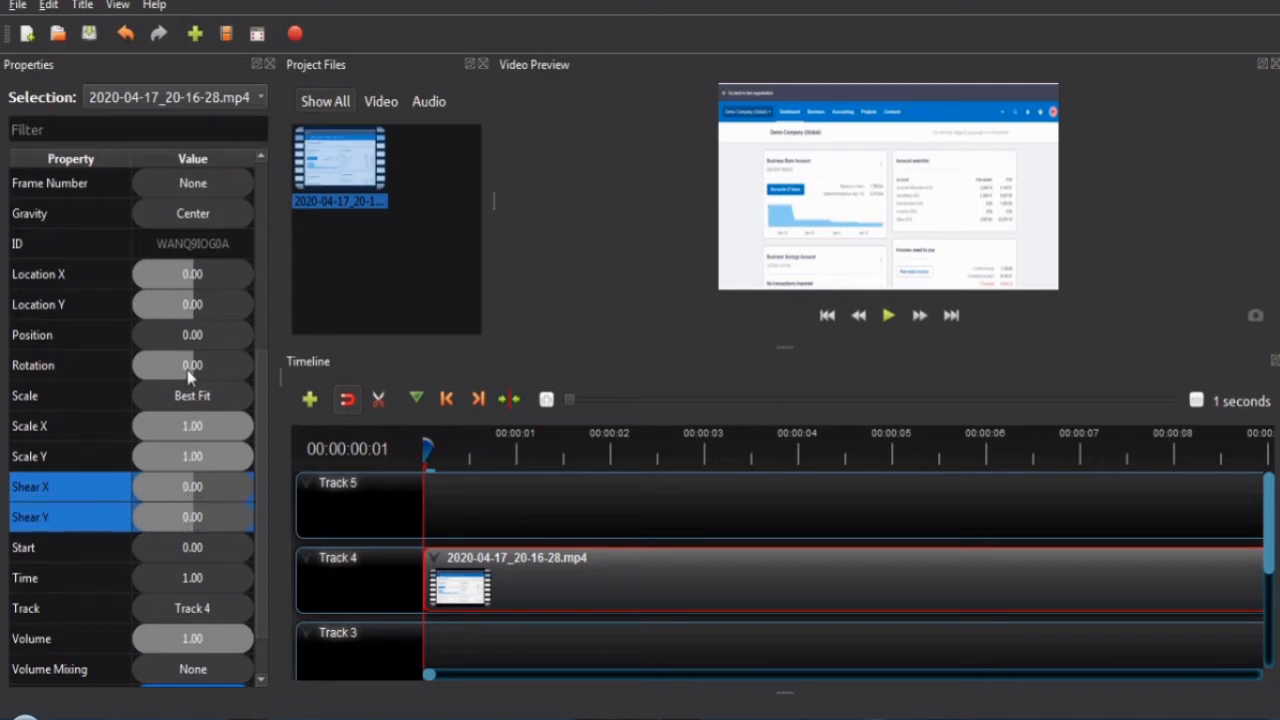
Set both the Location X and Location Y of the Track 4 clip to 0.25
left_click(183, 282)
left_click(171, 304, "ctrl")
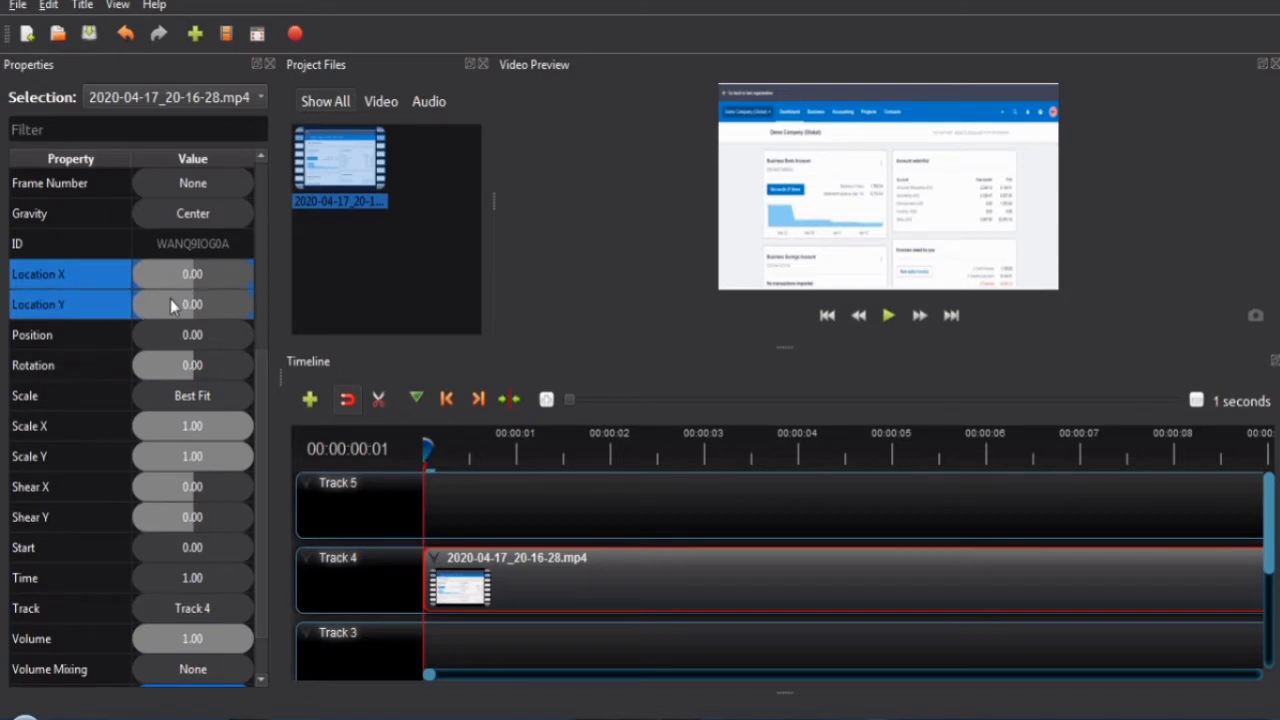
double_click(203, 278)
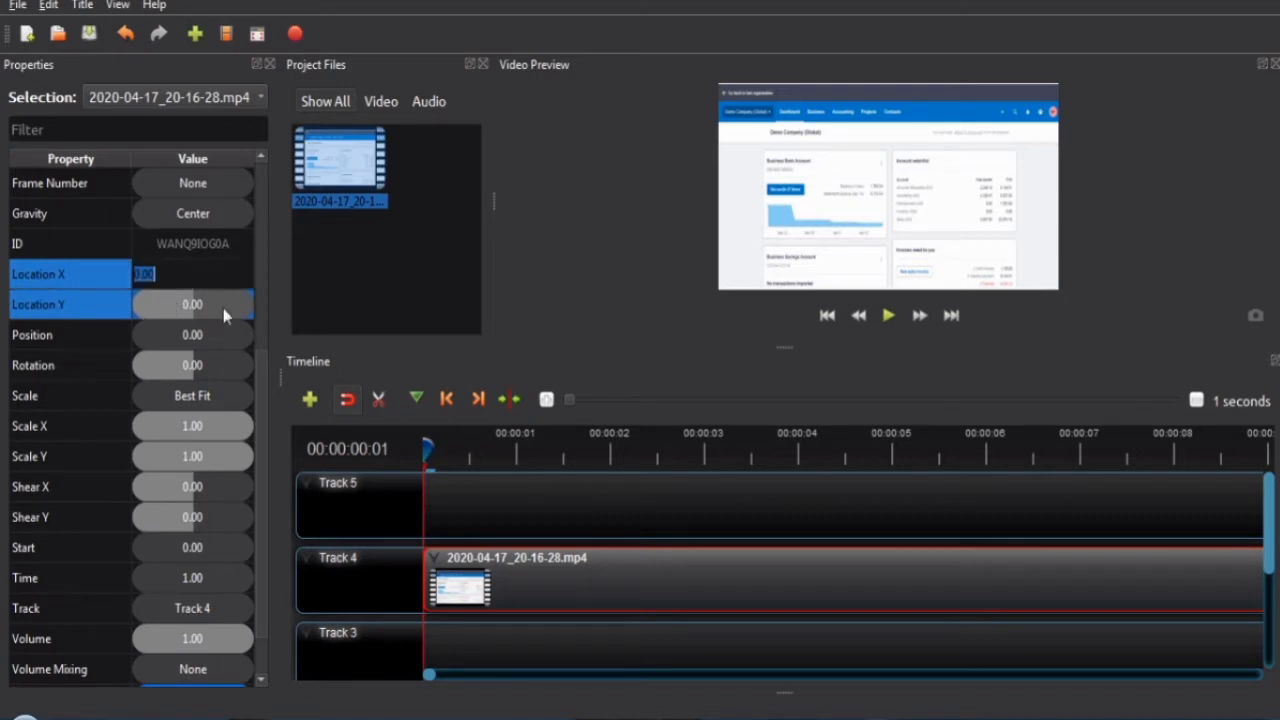
type(".25")
key("Return")
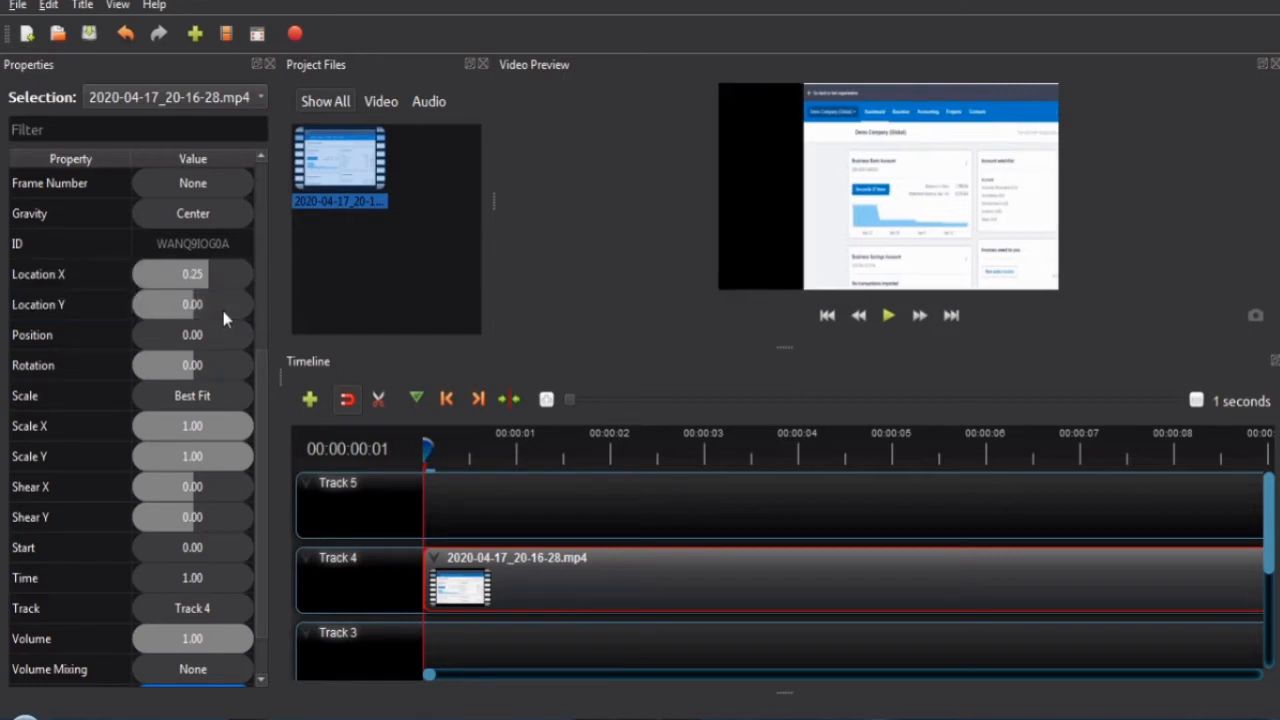
double_click(201, 306)
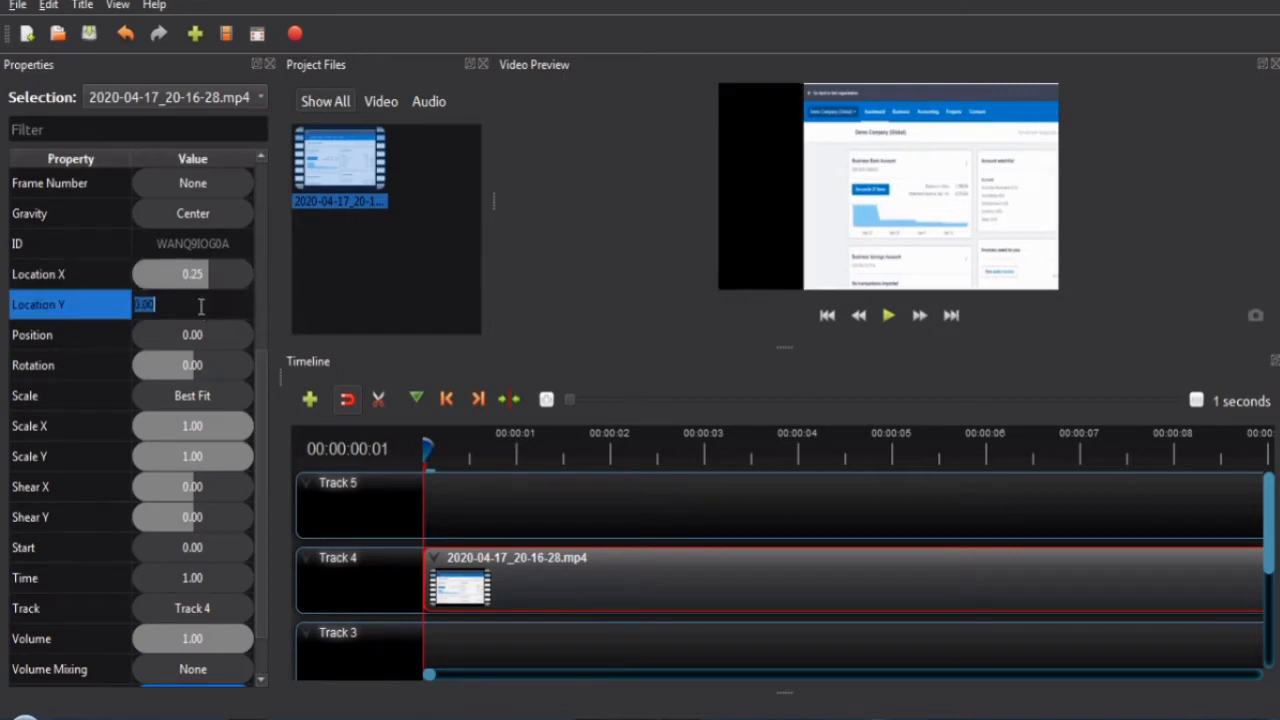
type(".25")
key("Return")
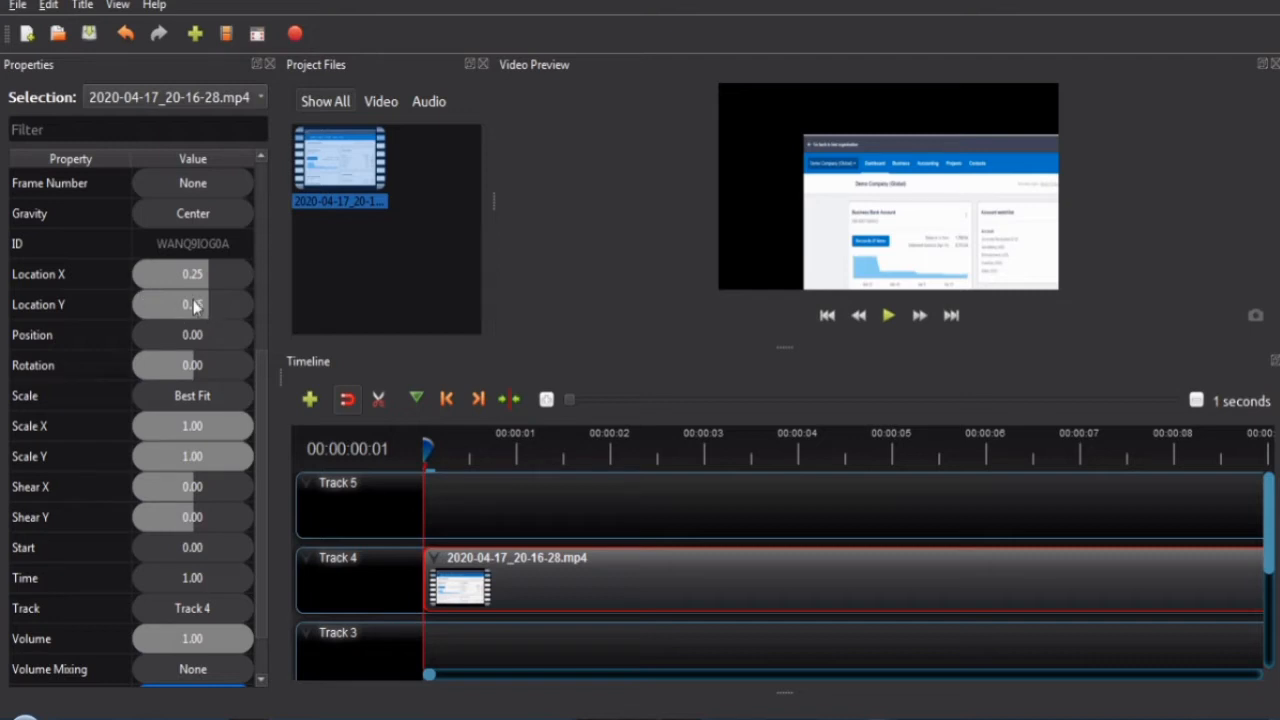
Reset the Track 4 clip's Location Y to 0
double_click(196, 303)
type(".0")
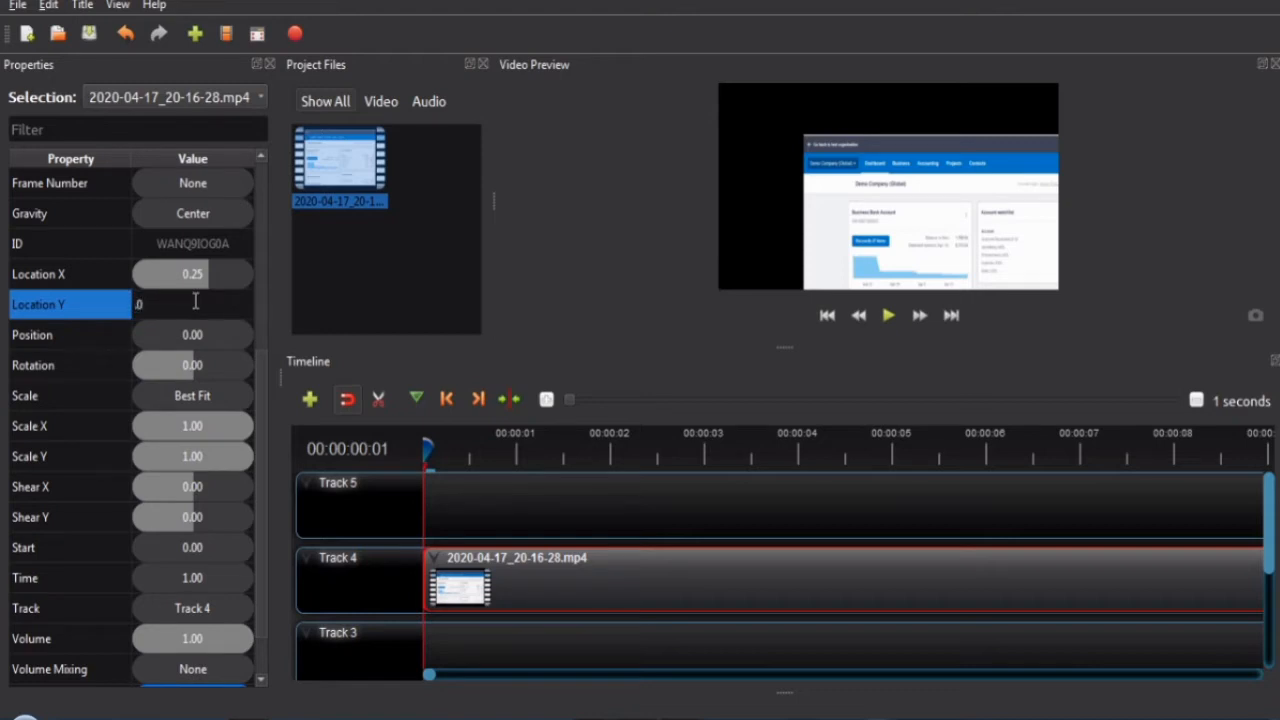
key("Return")
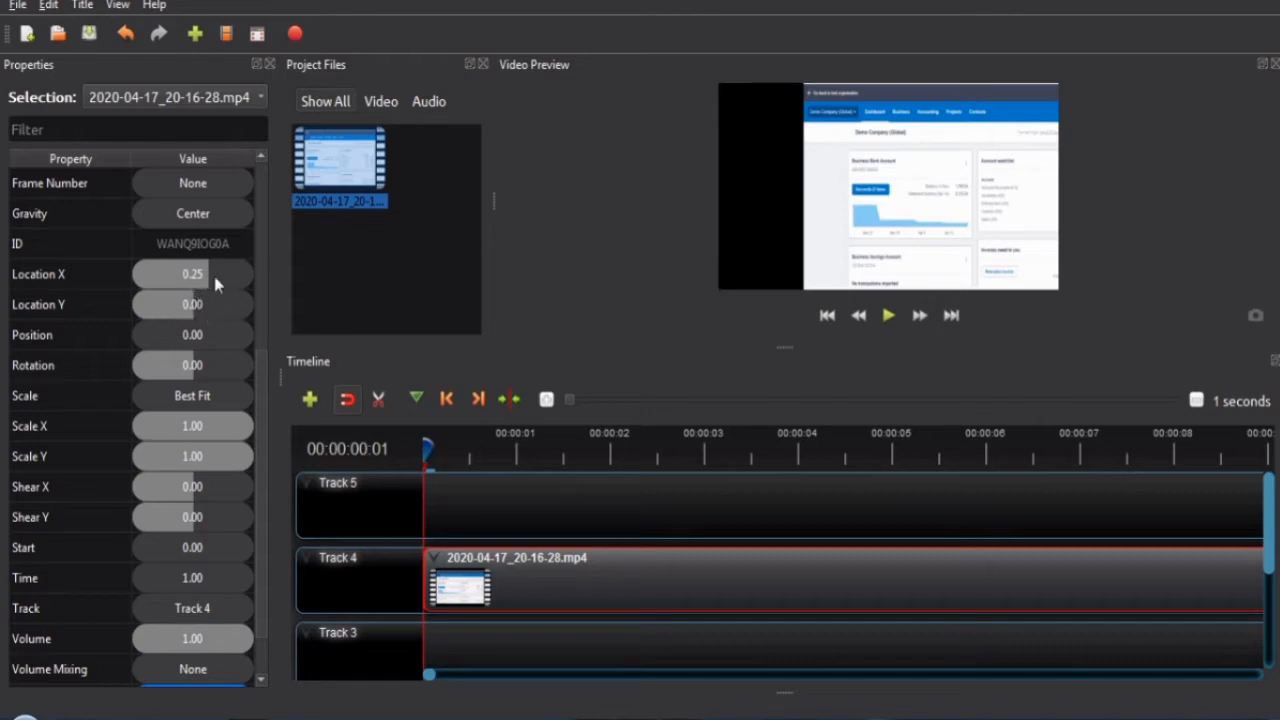
Set the Track 4 clip's Location X to -0.25
double_click(197, 273)
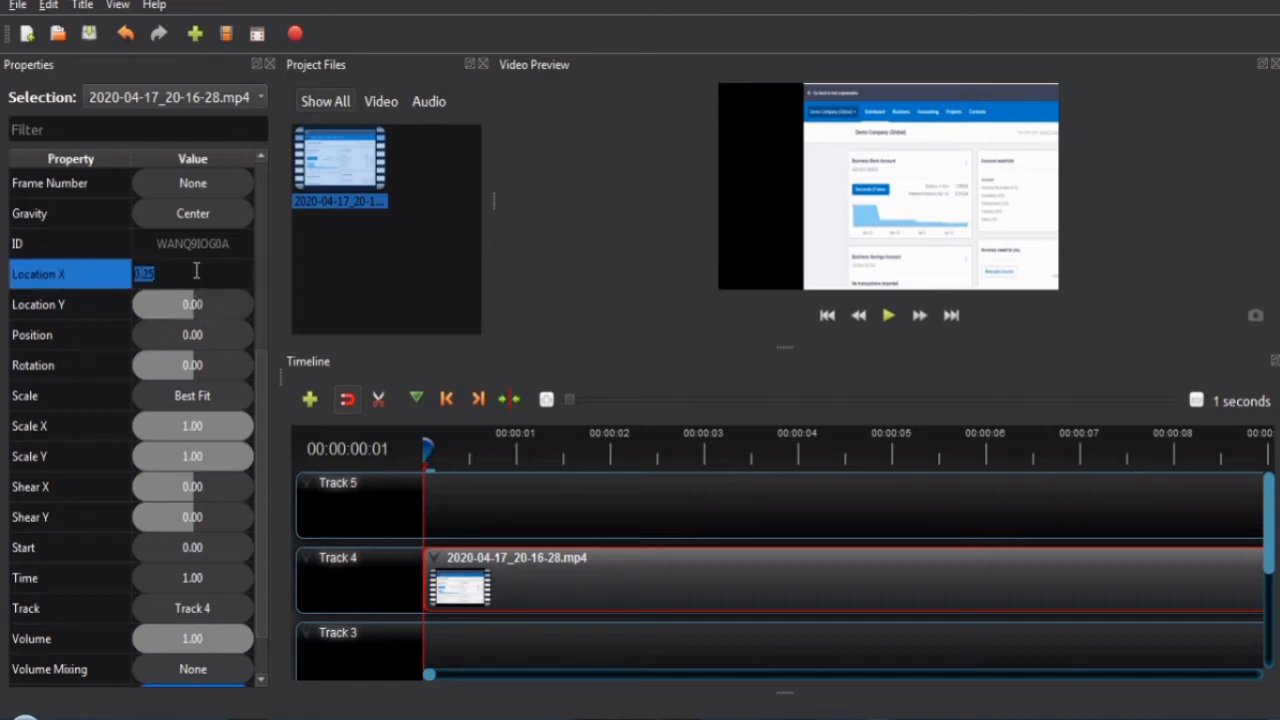
type("-.25")
key("Return")
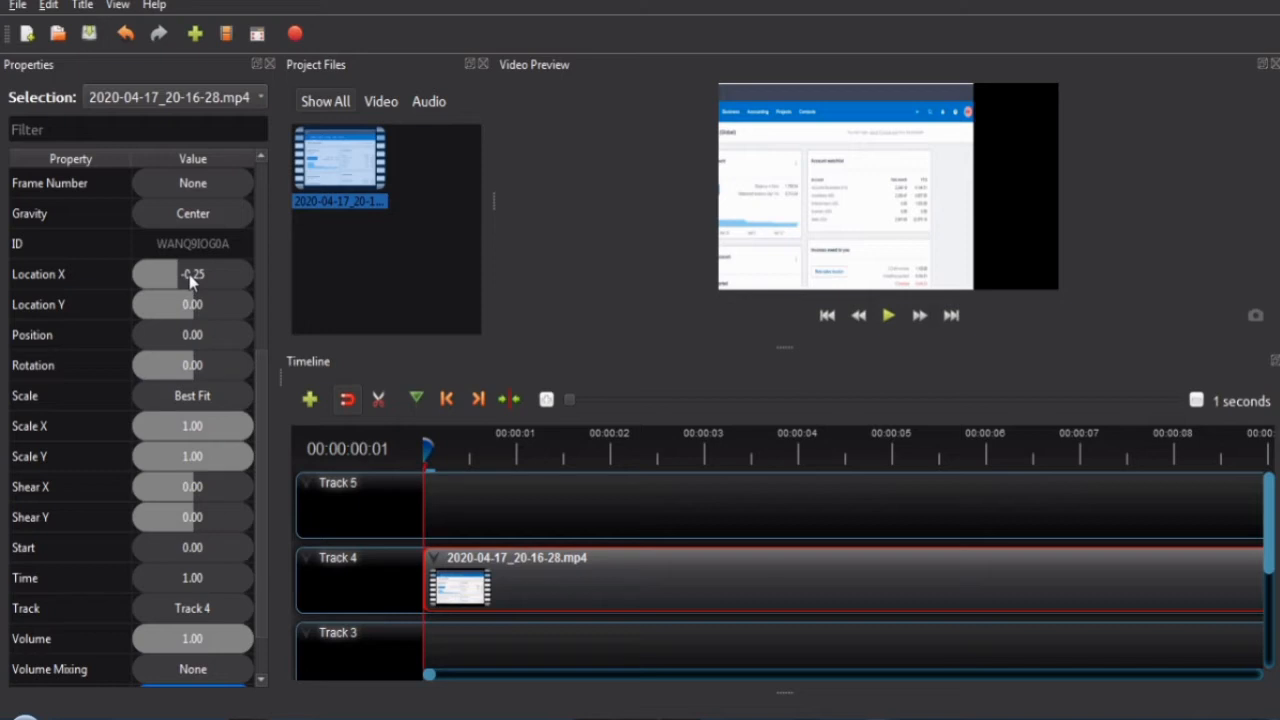
Reset the Track 4 clip's Location X to 0
left_click(187, 278)
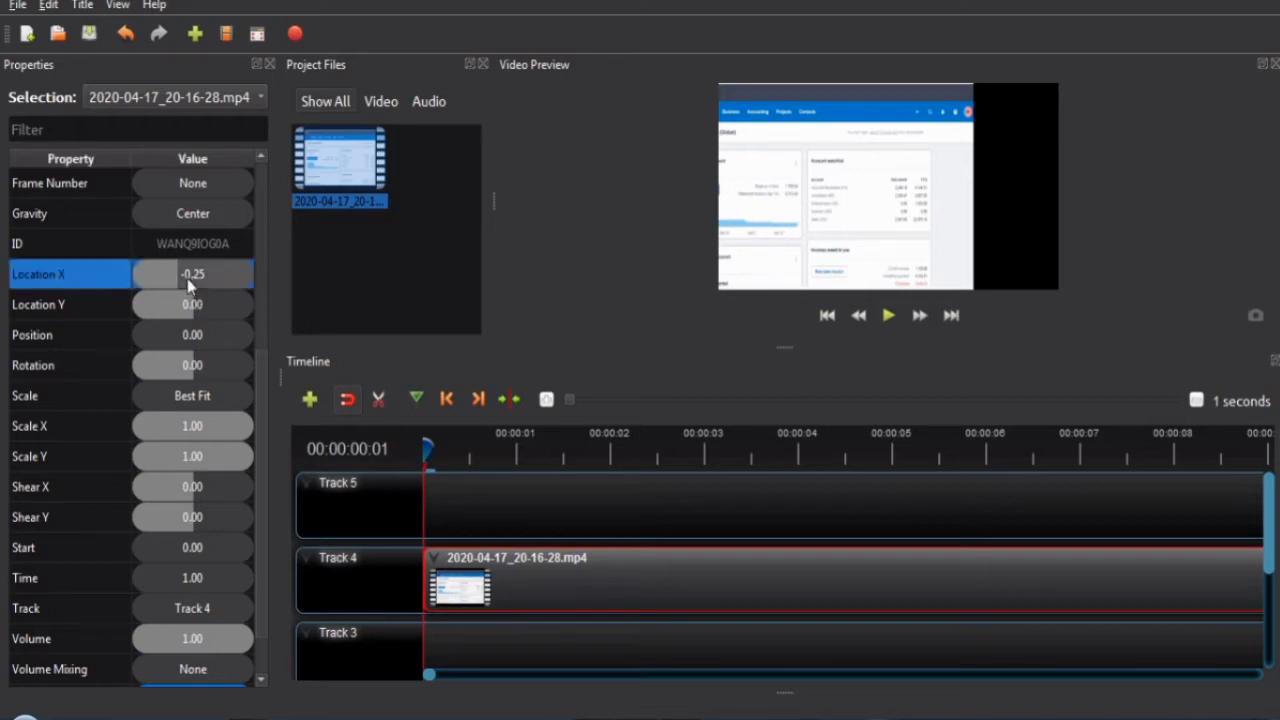
double_click(187, 278)
type("0")
key("Return")
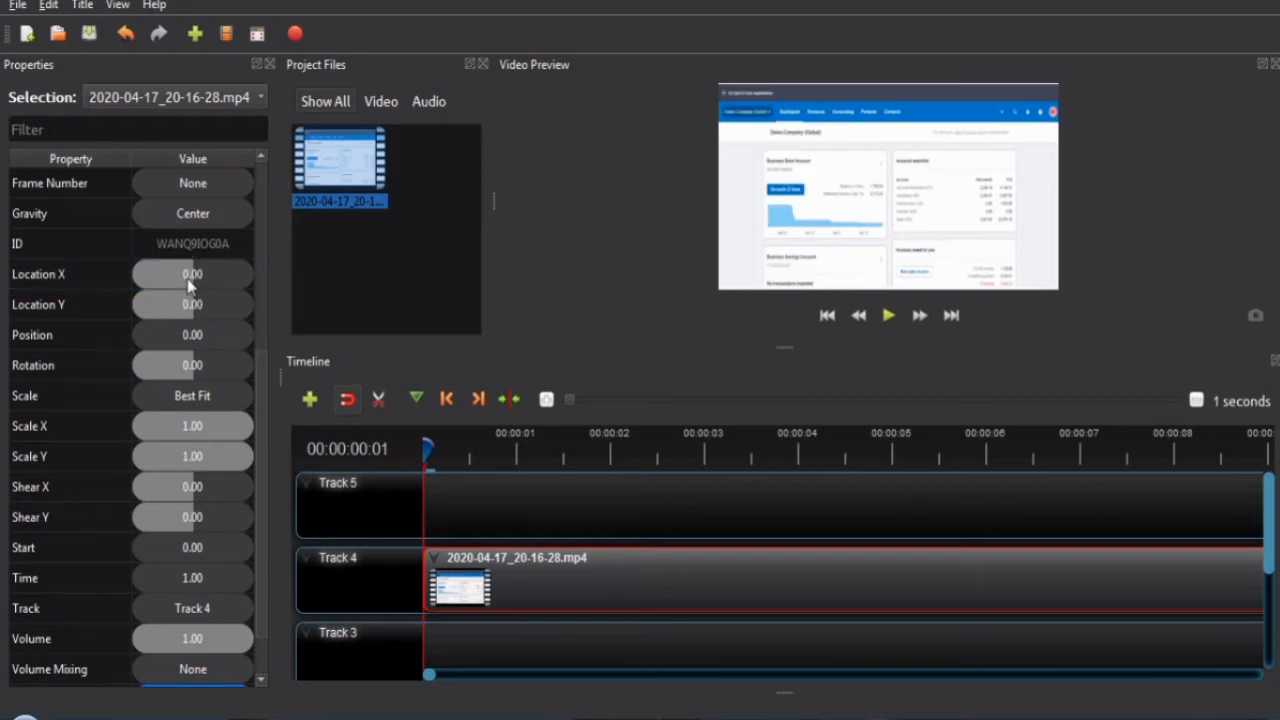
Shift the Track 4 clip vertically by setting its Location Y to 0.25
left_click(184, 310)
double_click(184, 310)
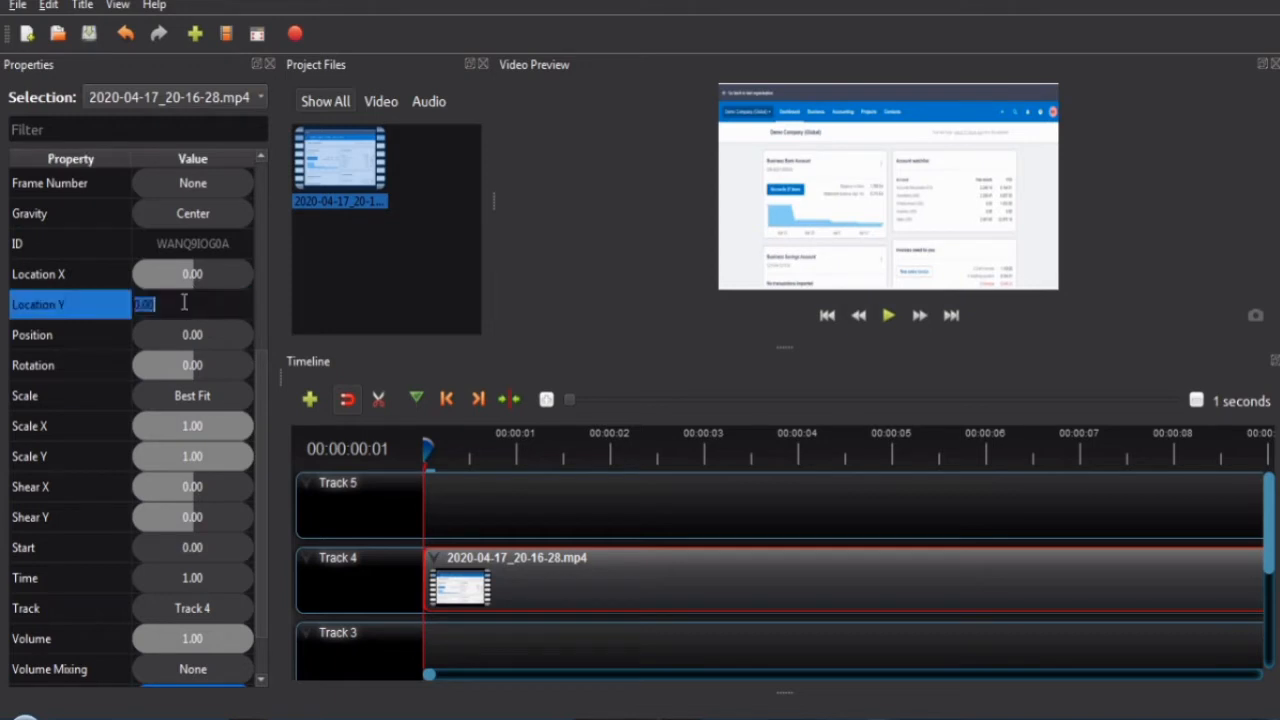
key("BackSpace")
type(".25")
key("Return")
Shift the clip vertically the opposite way by setting its Location Y to -0.25
double_click(184, 308)
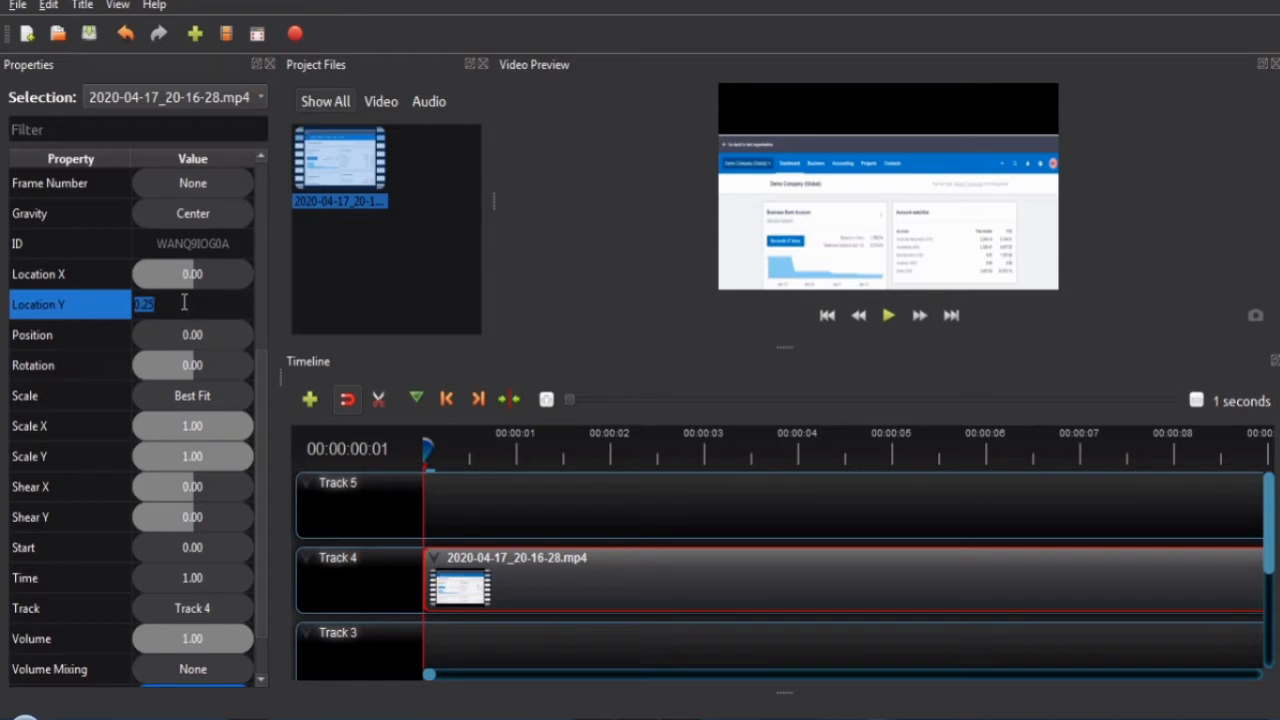
key("BackSpace")
type("-225")
key("Return")
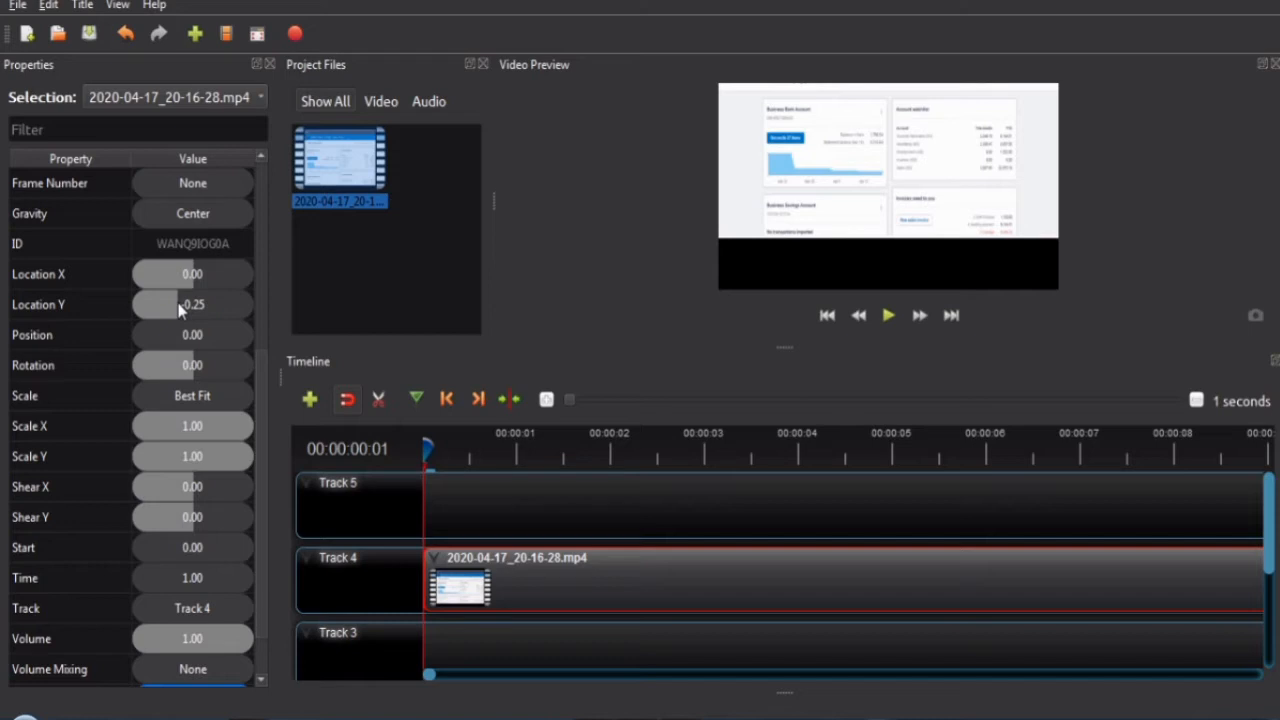
Set the clip's Location Y back to 0 to restore its vertical position
left_click(180, 310)
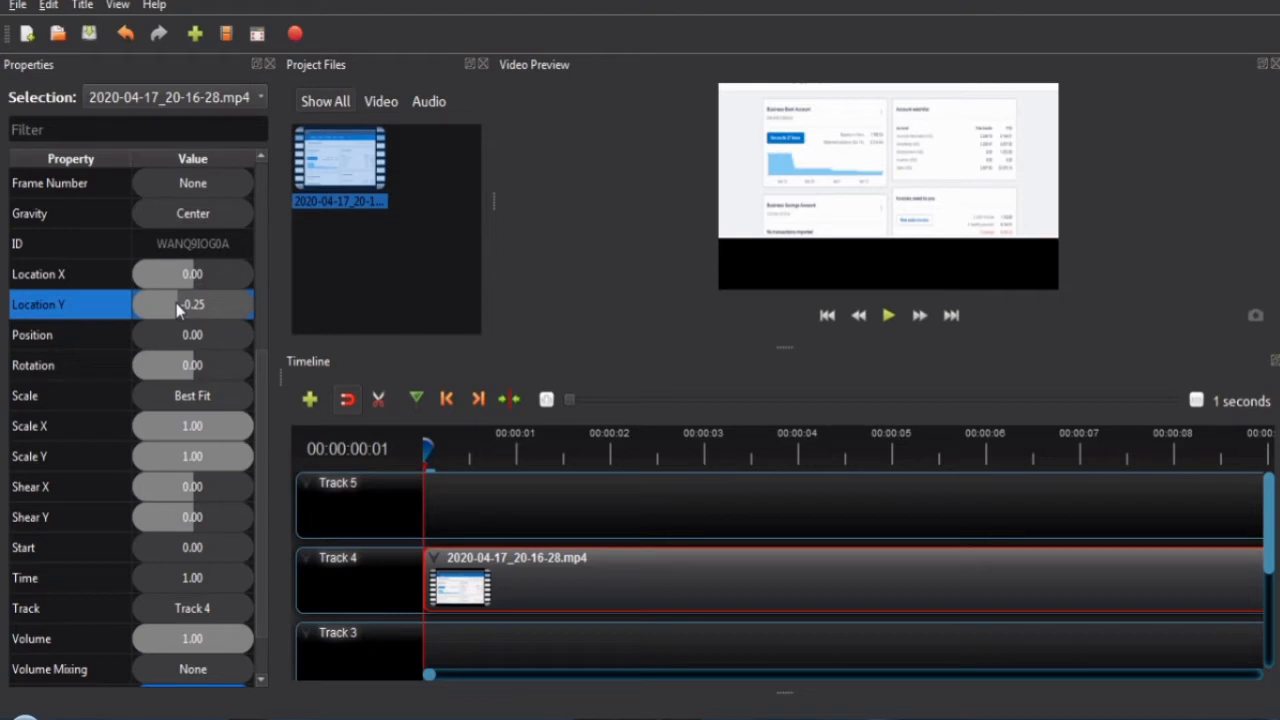
type("0")
key("Return")
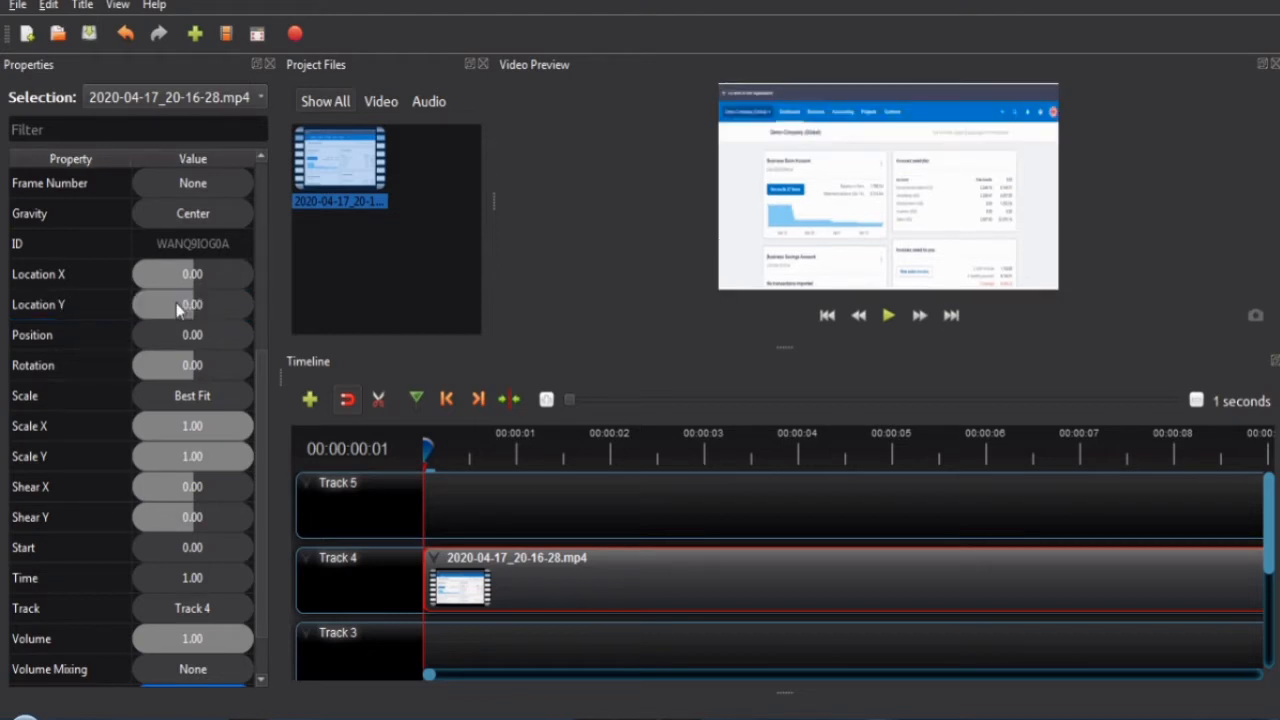
Offset the Track 4 clip diagonally by setting both Location X and Location Y to -0.25
left_click(195, 274)
double_click(197, 274)
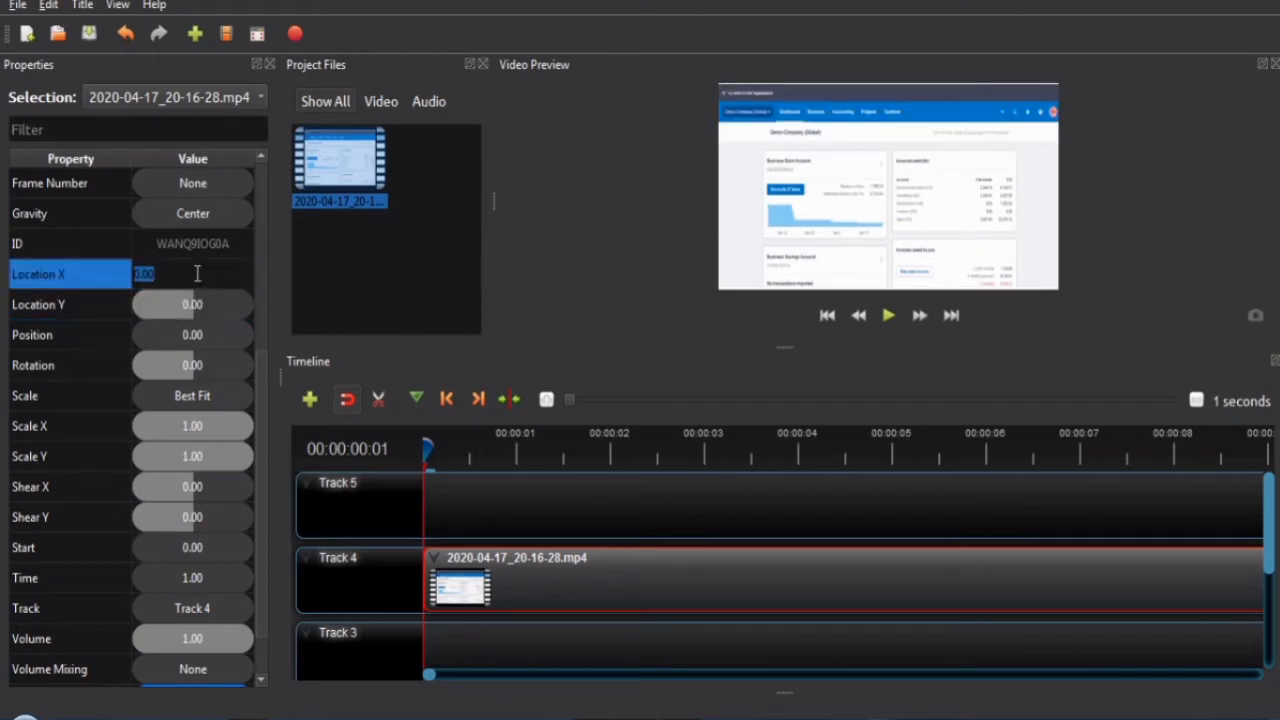
type("-.25")
key("Return")
left_click(198, 305)
double_click(203, 312)
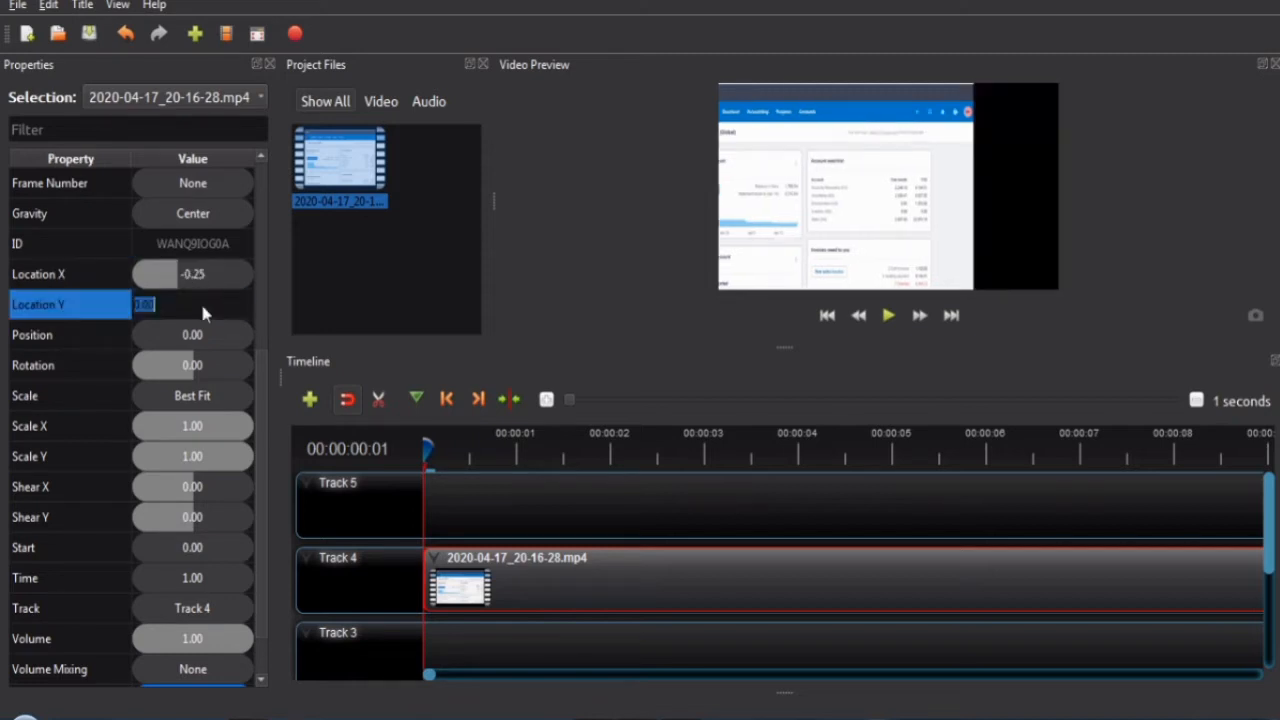
type("-.25")
key("Return")
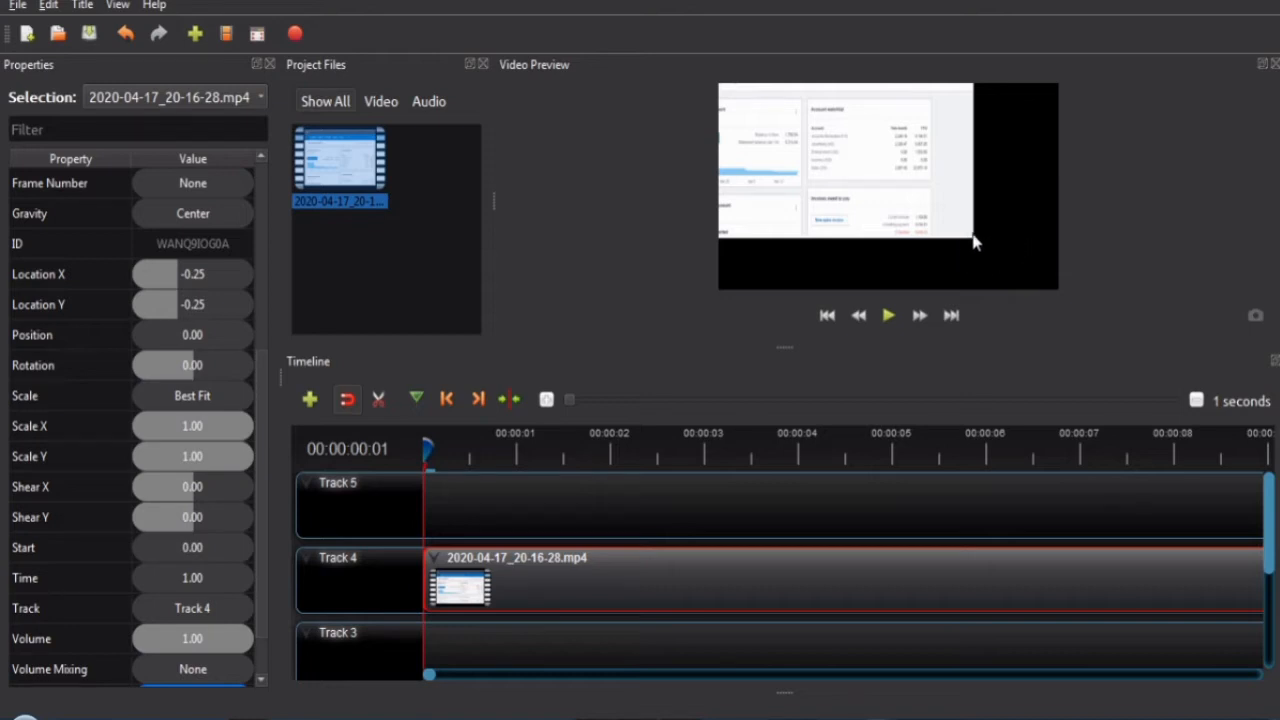
Offset the Track 4 clip in the opposite diagonal direction by setting Location X and Location Y to 0.25
left_click(220, 276)
left_click(218, 274)
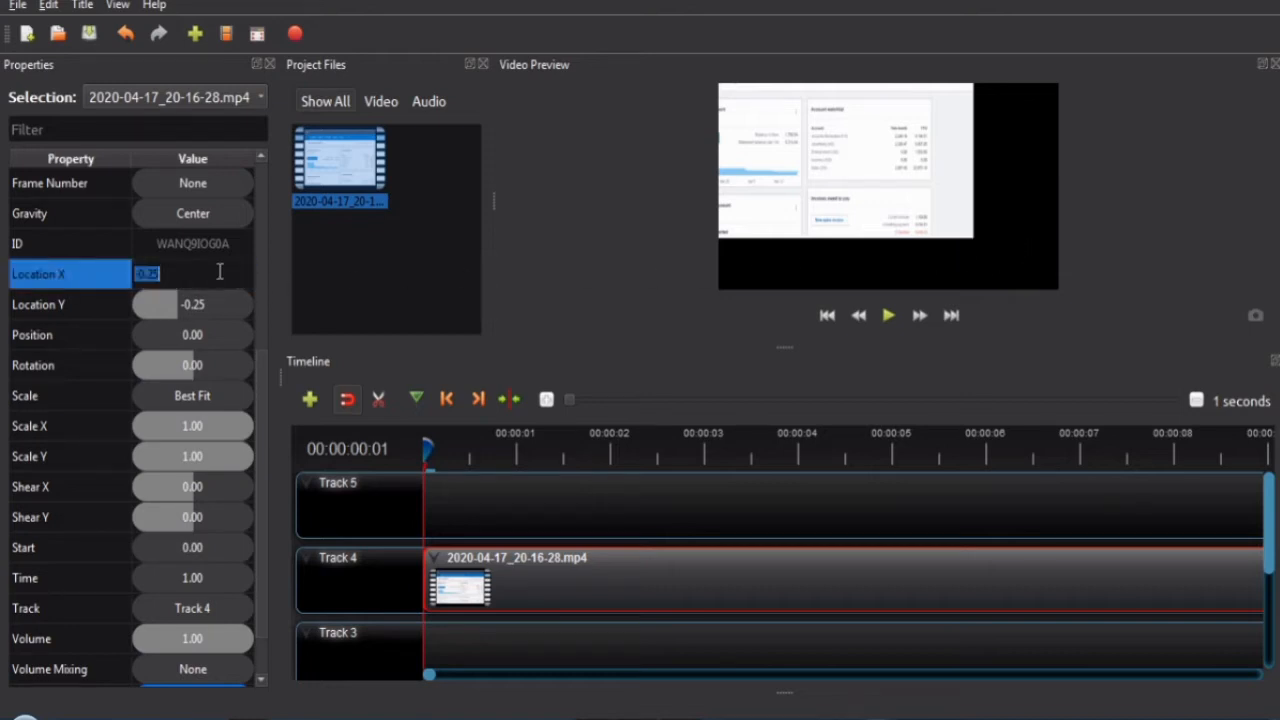
type("-0.25")
key("Return")
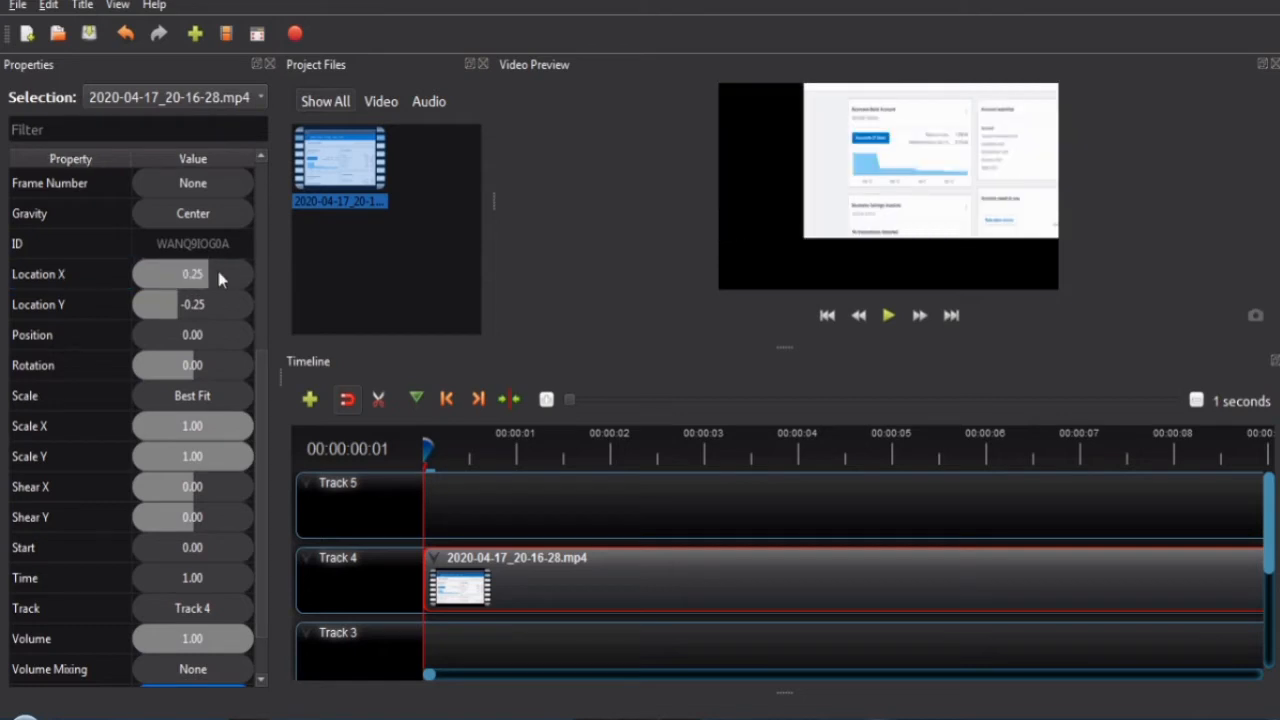
left_click(203, 303)
left_click(203, 302)
type(".25")
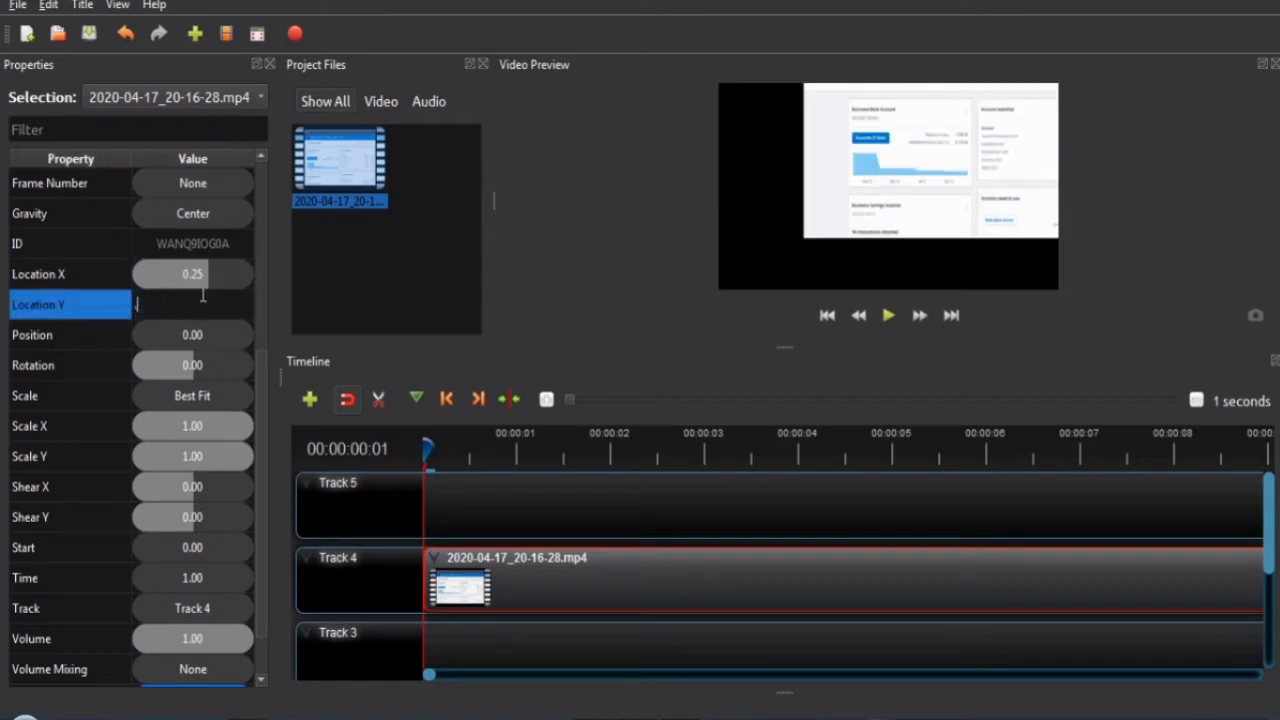
key("Return")
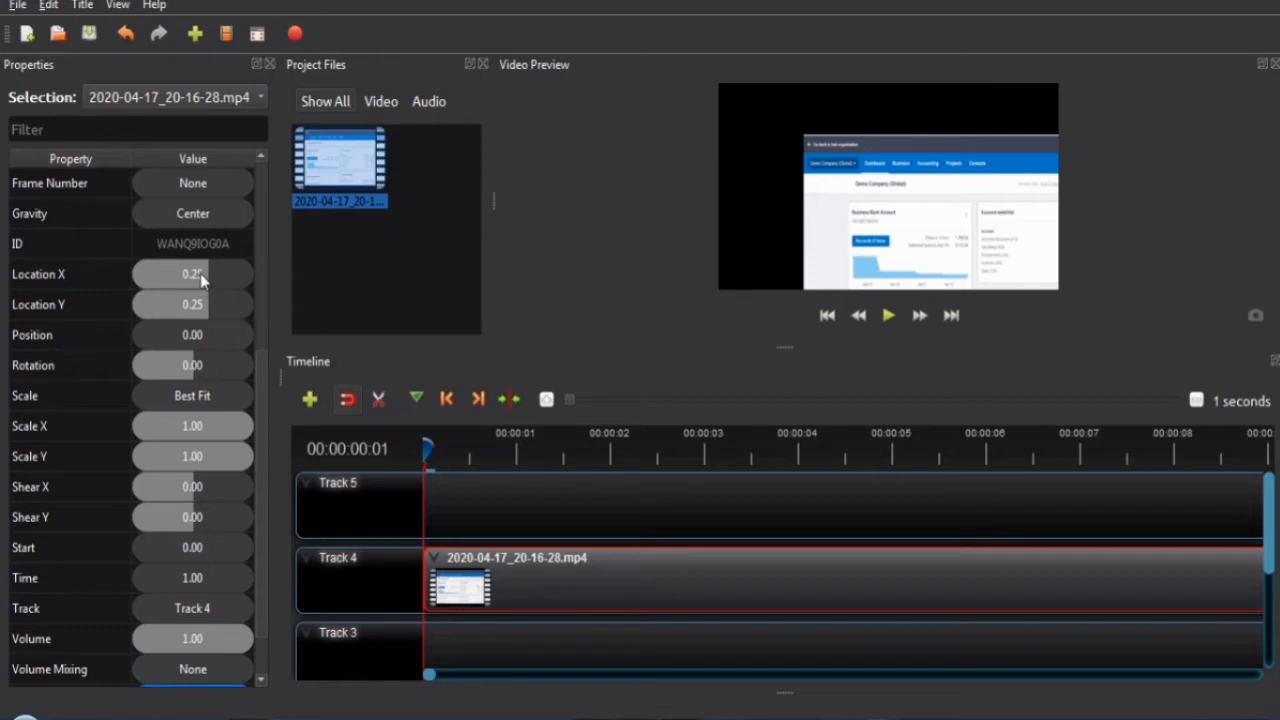
Undo the clip's Location Y changes
left_click(200, 273)
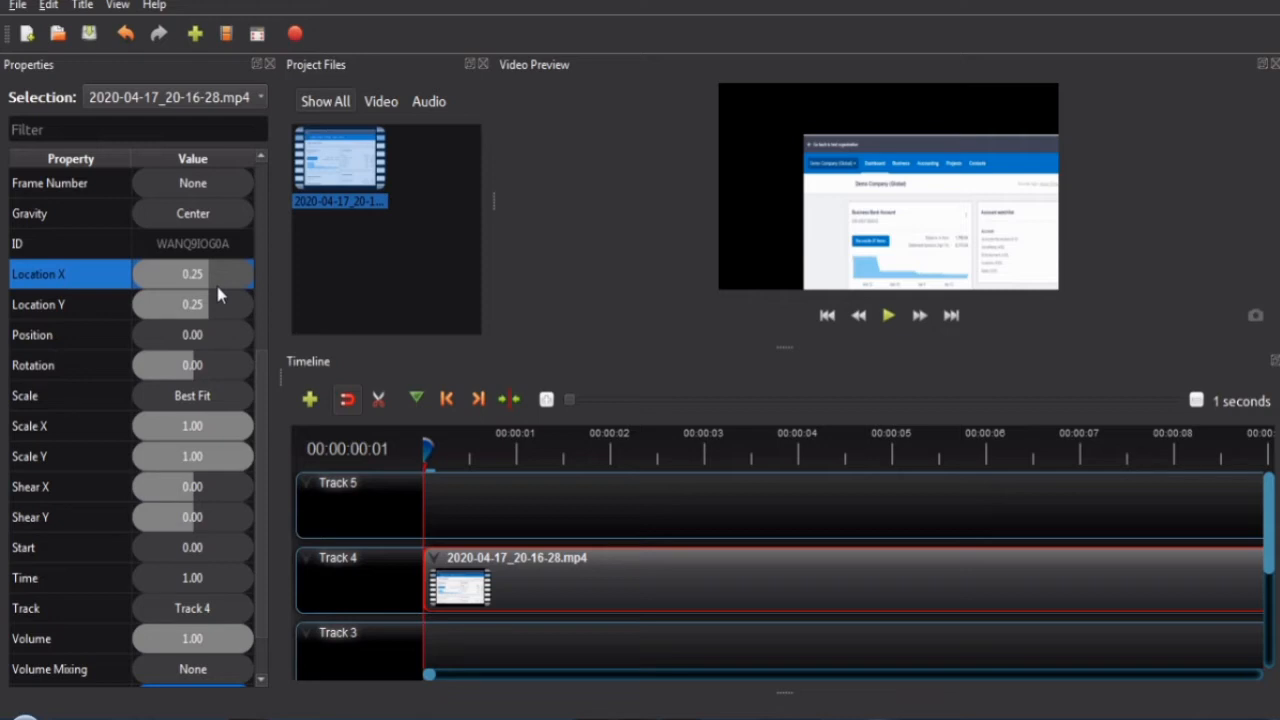
left_click(208, 301)
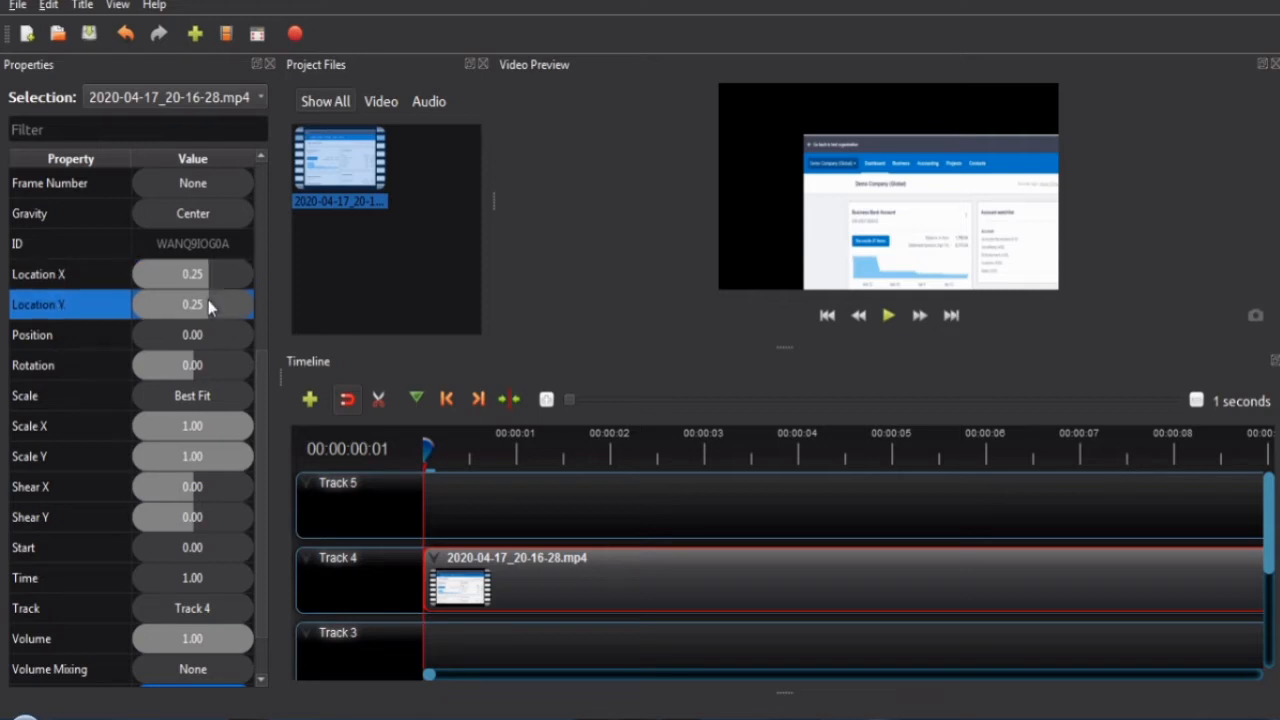
key("ctrl+z")
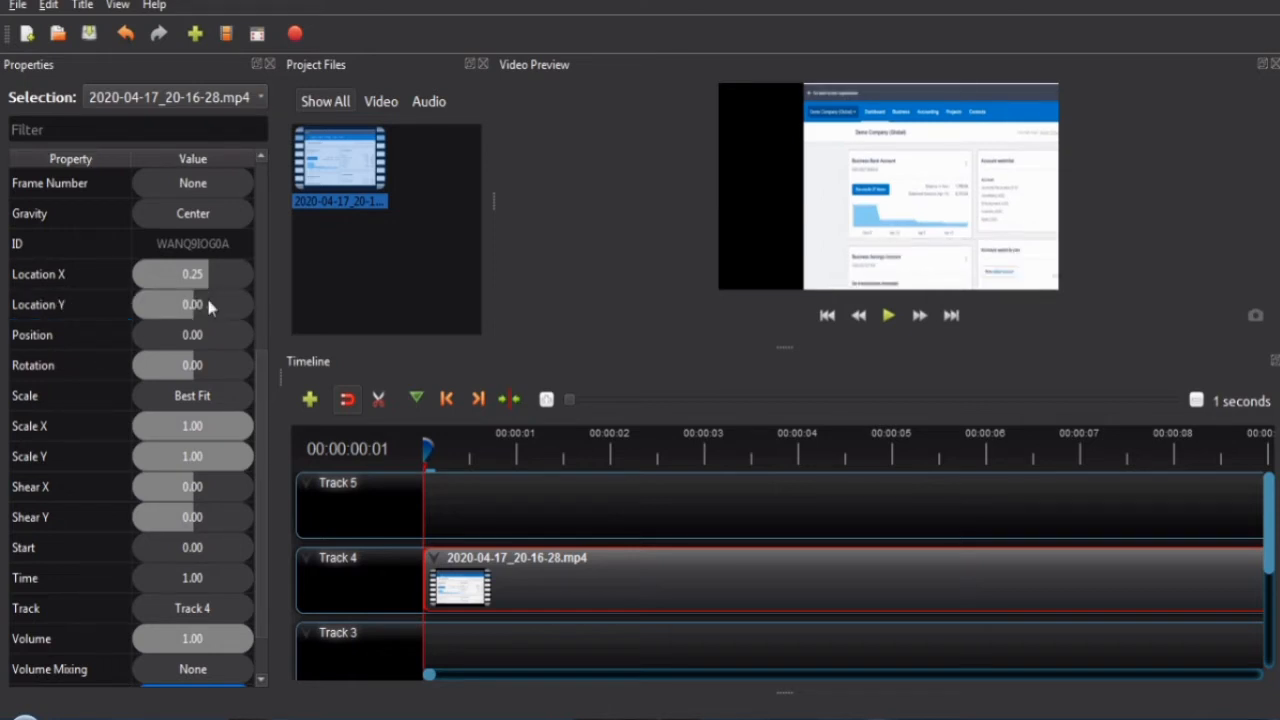
Shift the Track 4 clip horizontally by setting its Location X to -0.25
left_click(188, 276)
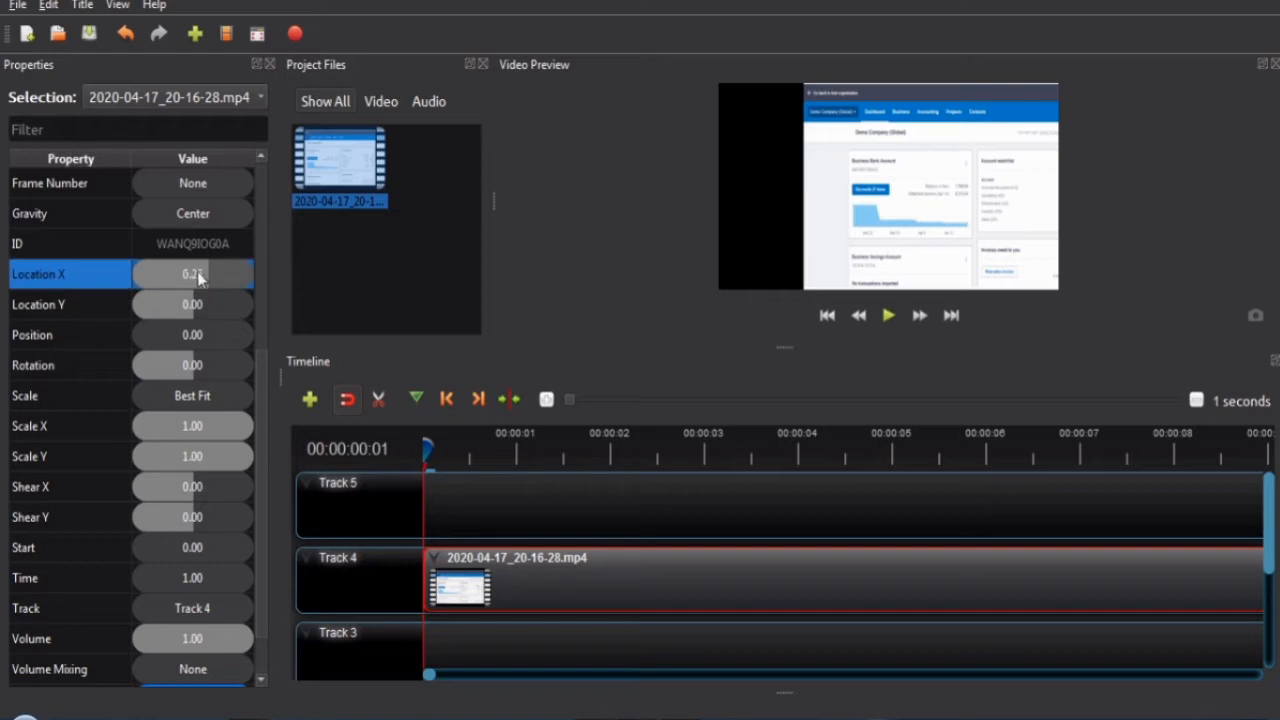
key("minus")
type(".25")
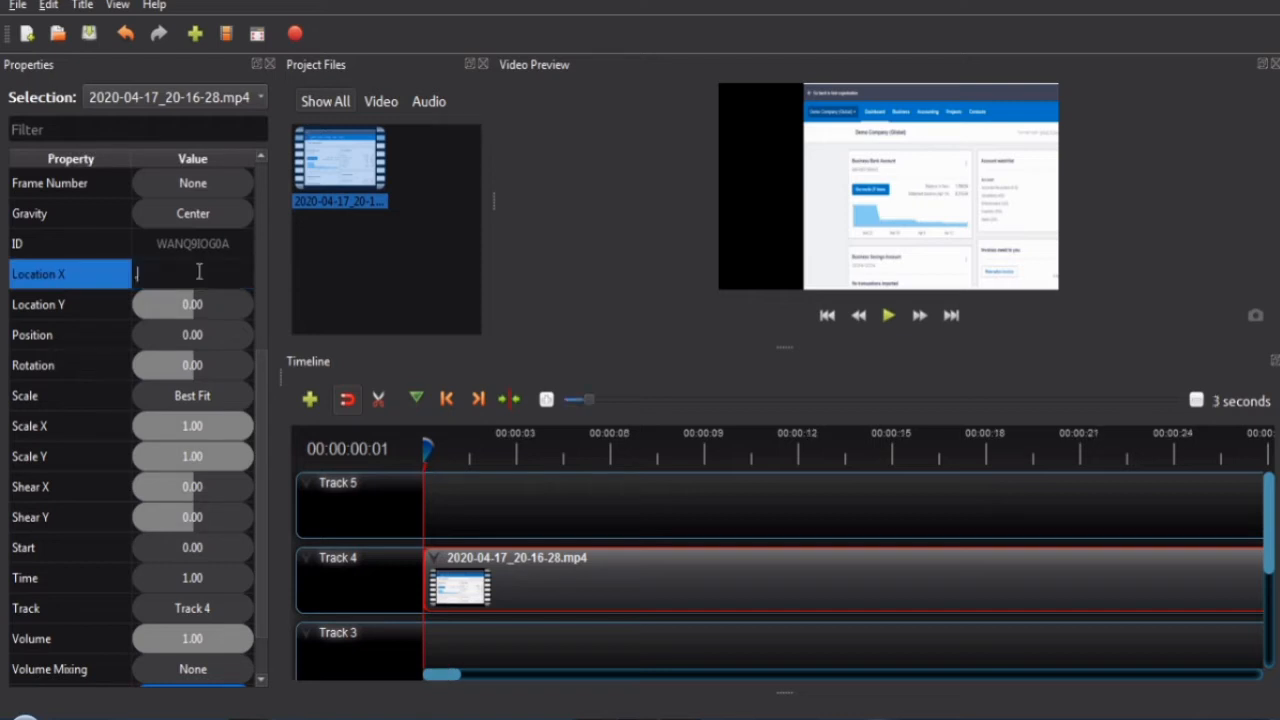
key("Return")
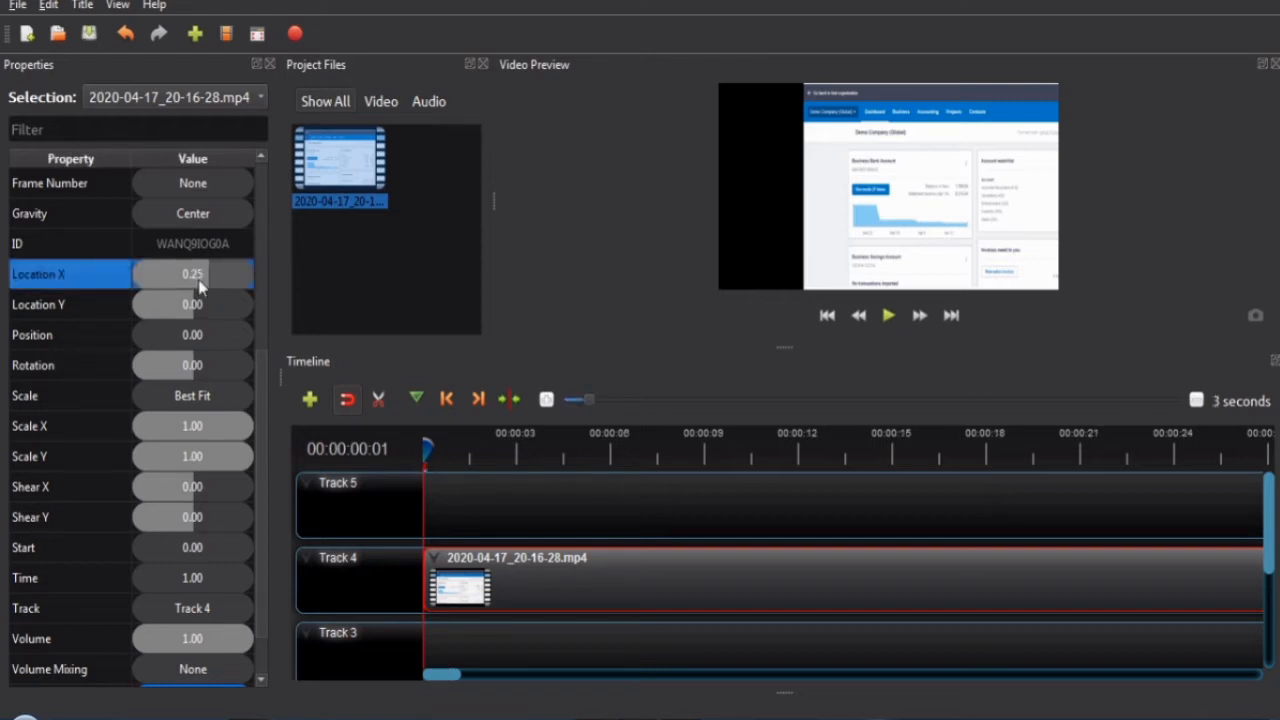
double_click(199, 276)
type("-.25")
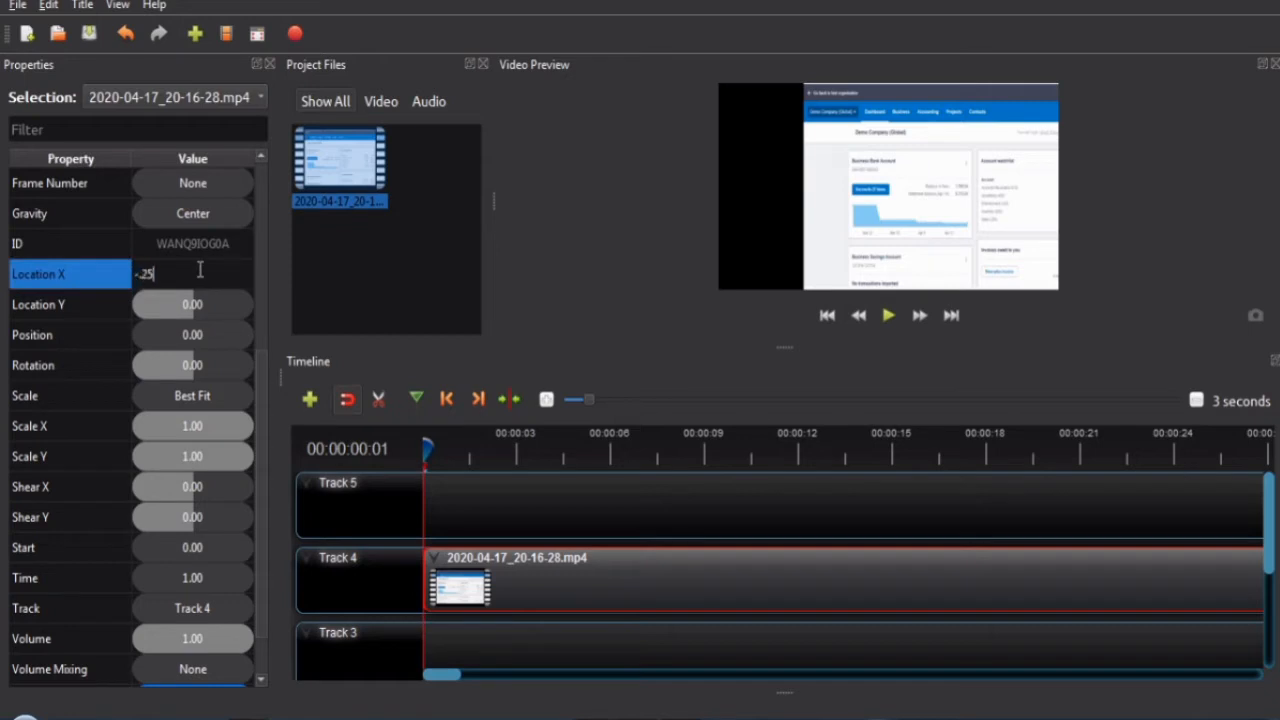
key("Return")
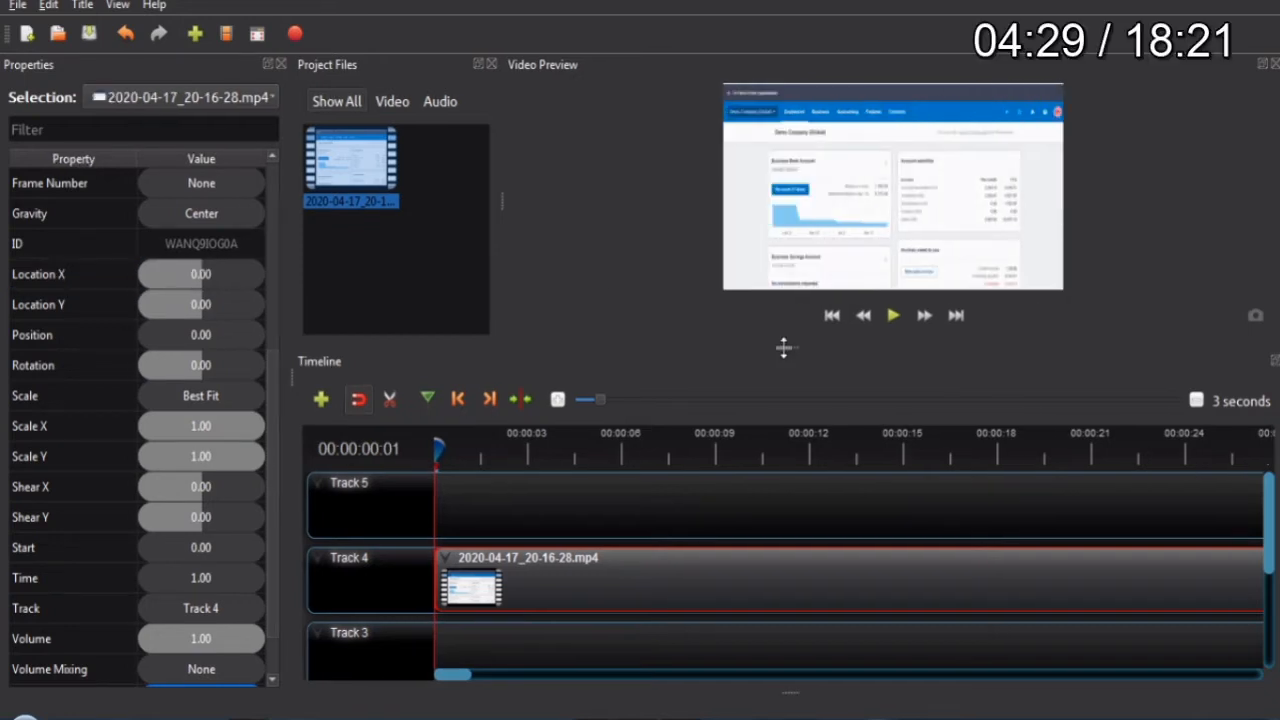
Enlarge the video preview area and display the properties of the middle Track 4 clip
left_click_drag(783, 346, 788, 388)
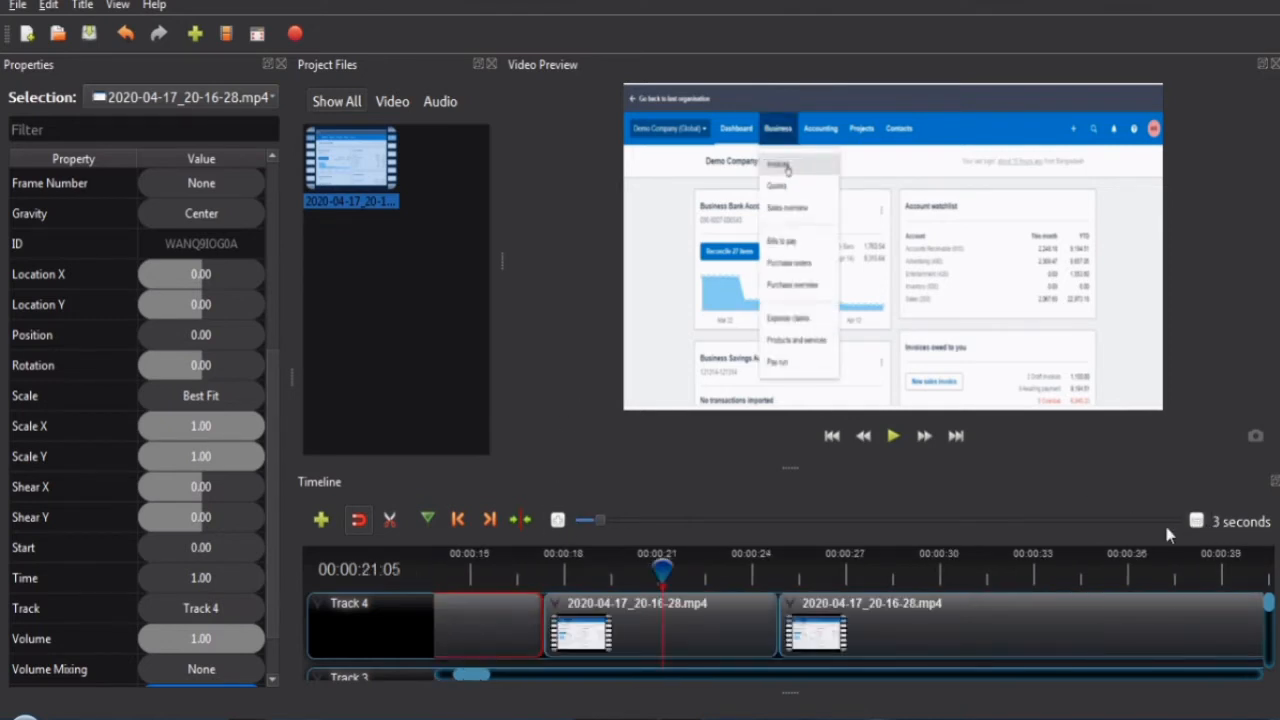
left_click(618, 630)
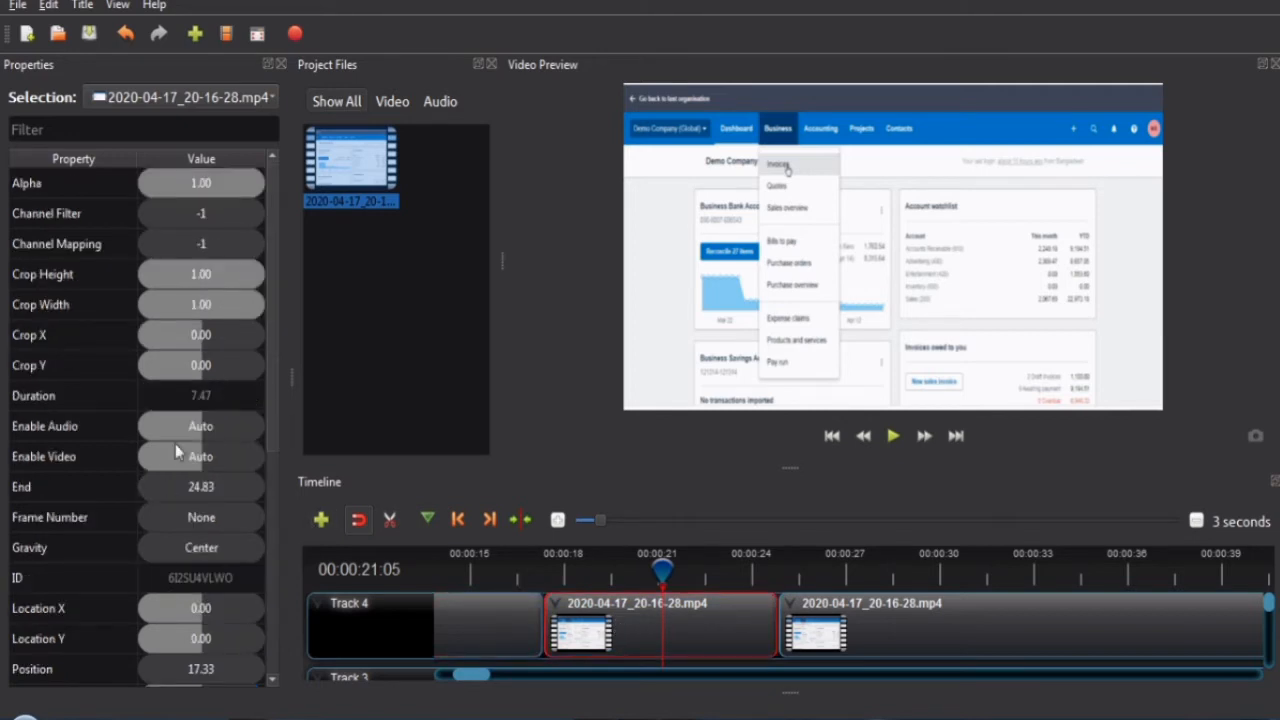
right_click(645, 636)
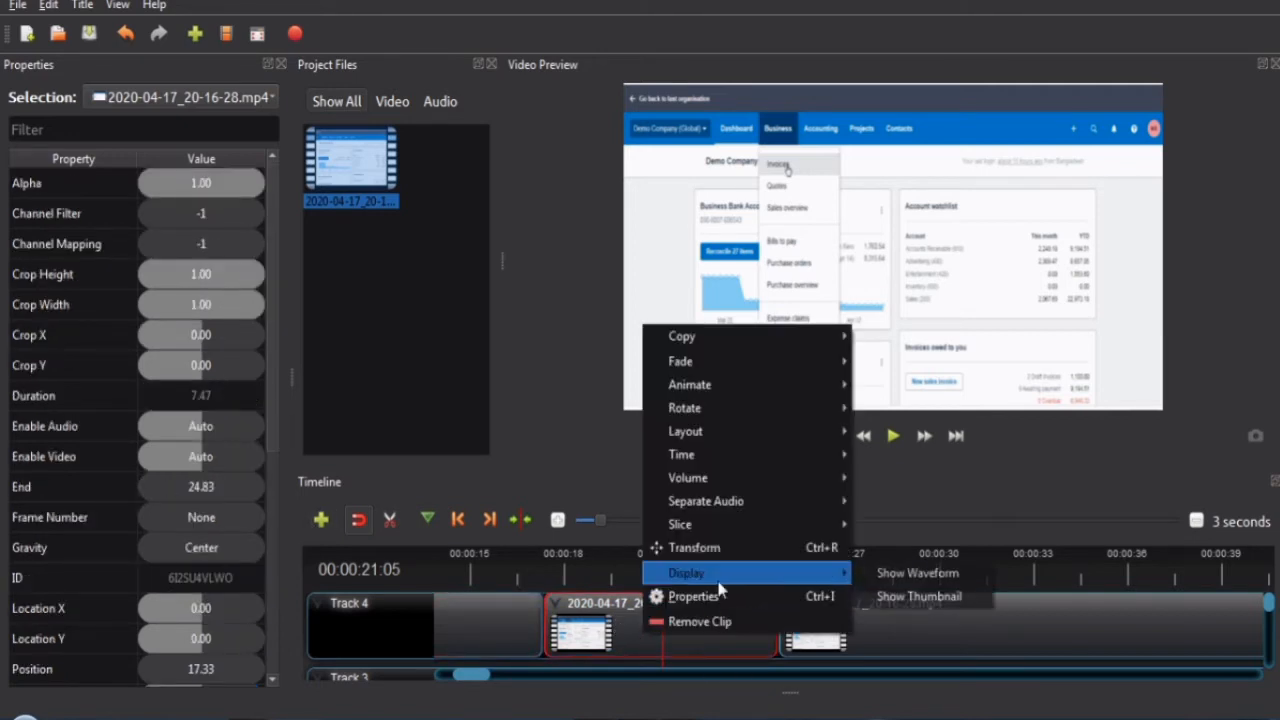
left_click(710, 600)
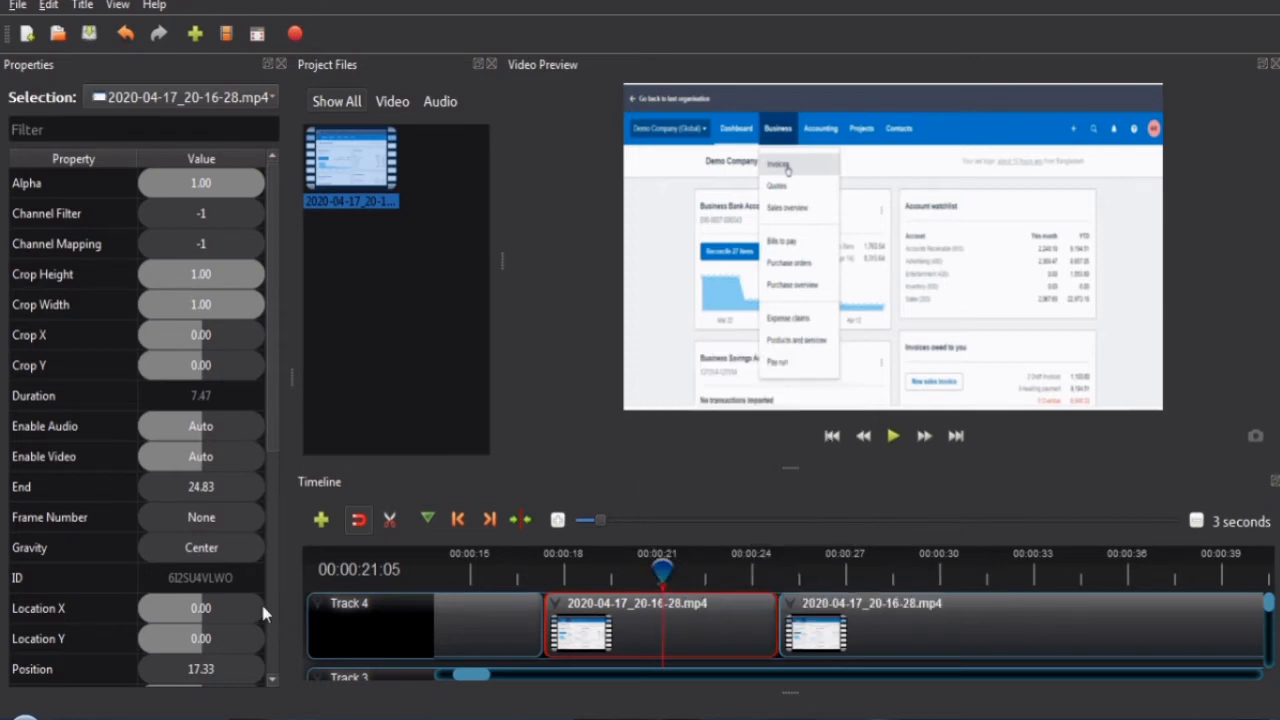
Apply the Zoom In (100% to 150%) animation to the start of the middle Track 4 clip
right_click(643, 628)
mouse_move(728, 392)
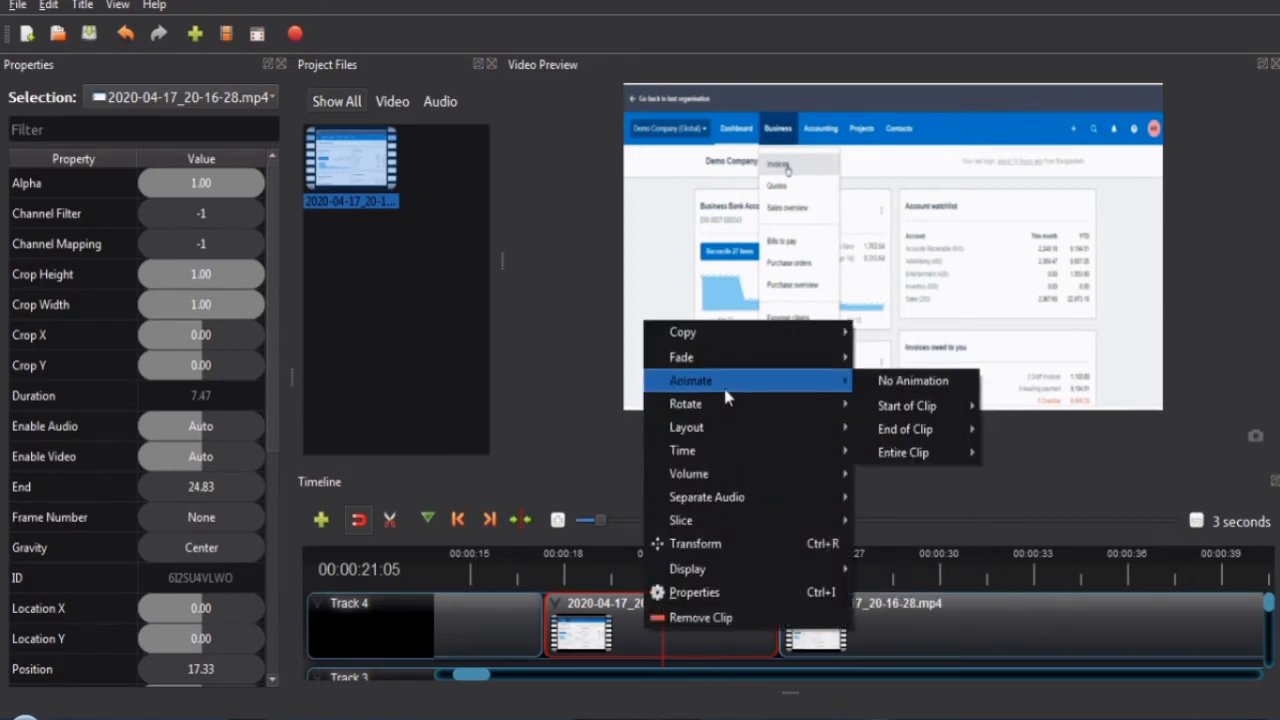
mouse_move(940, 406)
mouse_move(1015, 406)
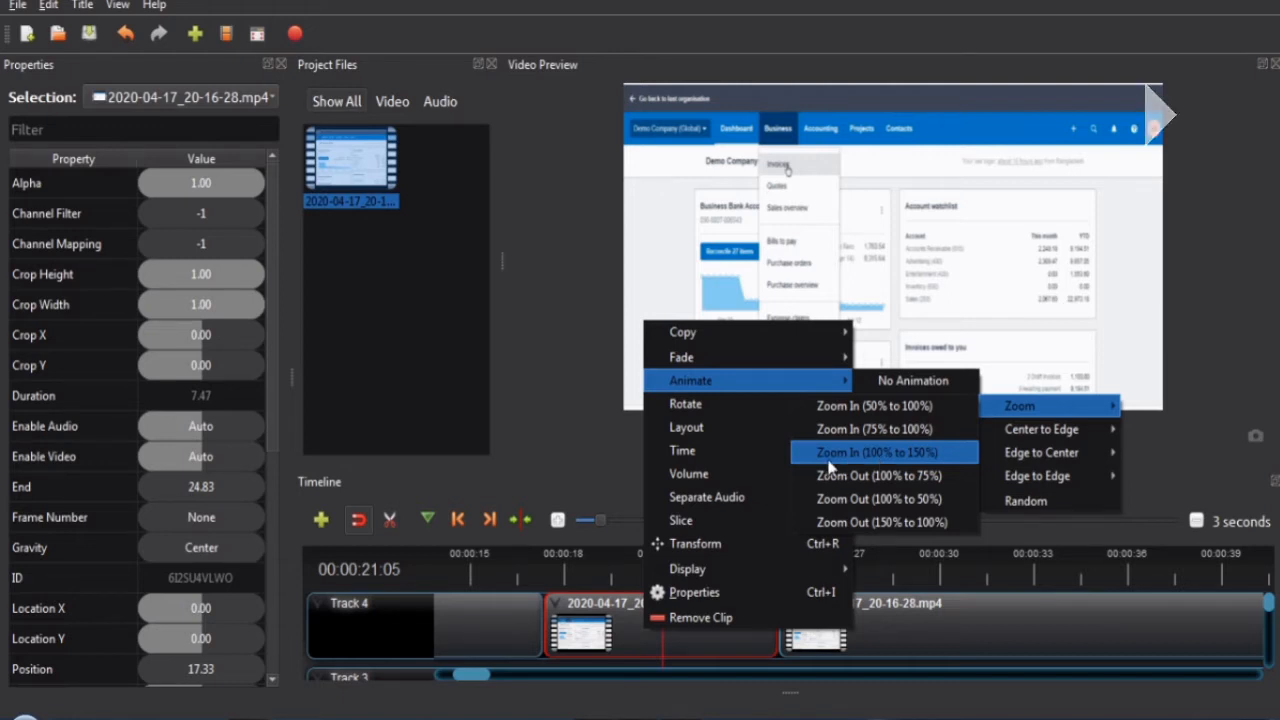
left_click(886, 457)
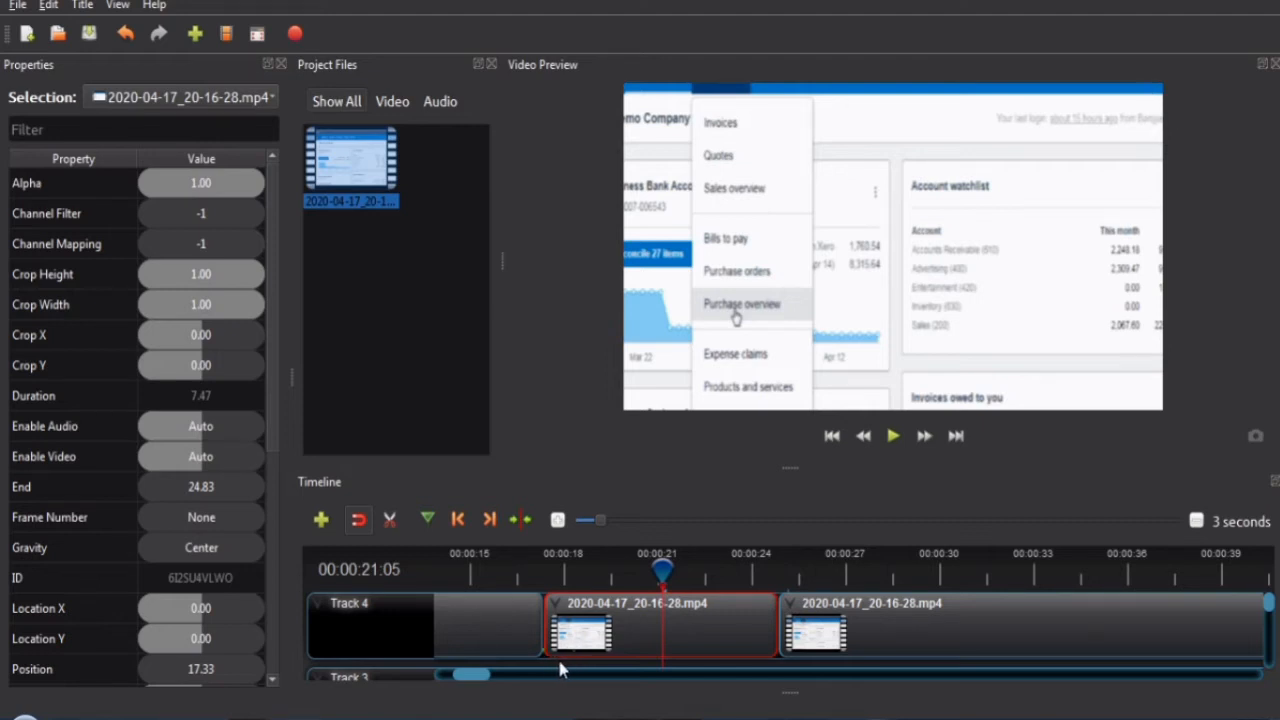
Apply the Zoom Out (150% to 100%) animation to the end of the middle Track 4 clip
right_click(720, 645)
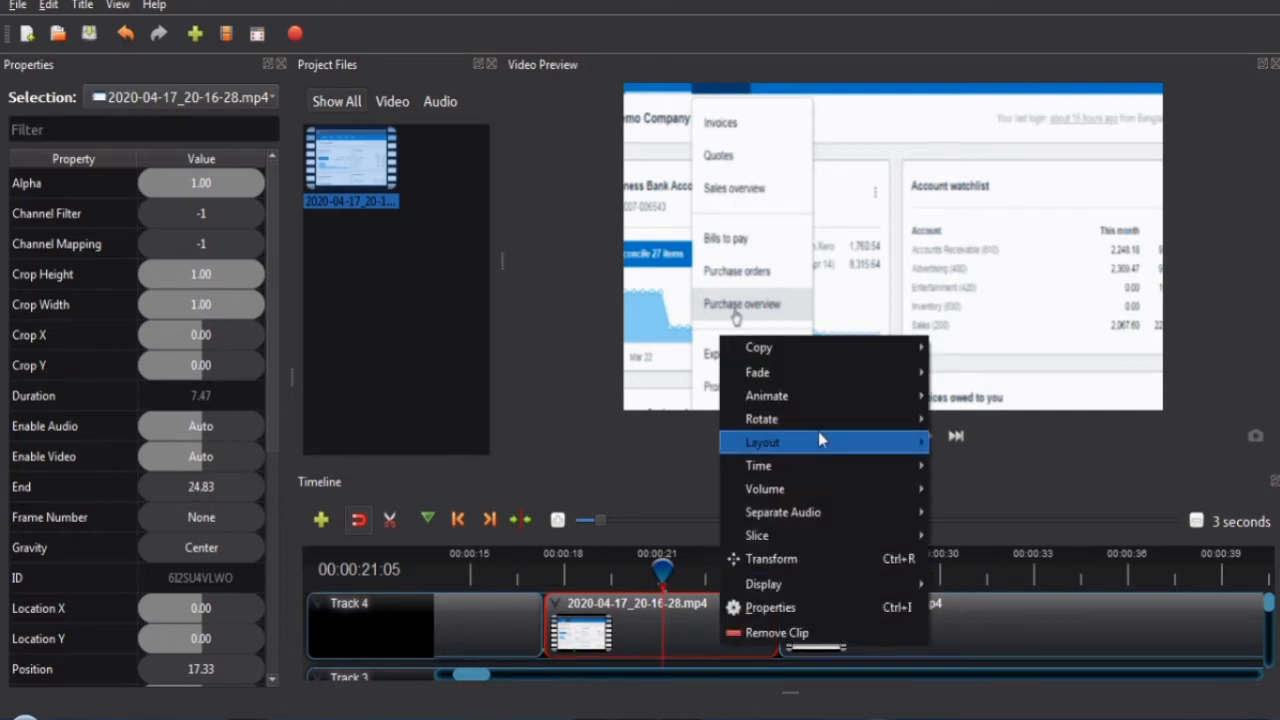
mouse_move(813, 397)
mouse_move(983, 445)
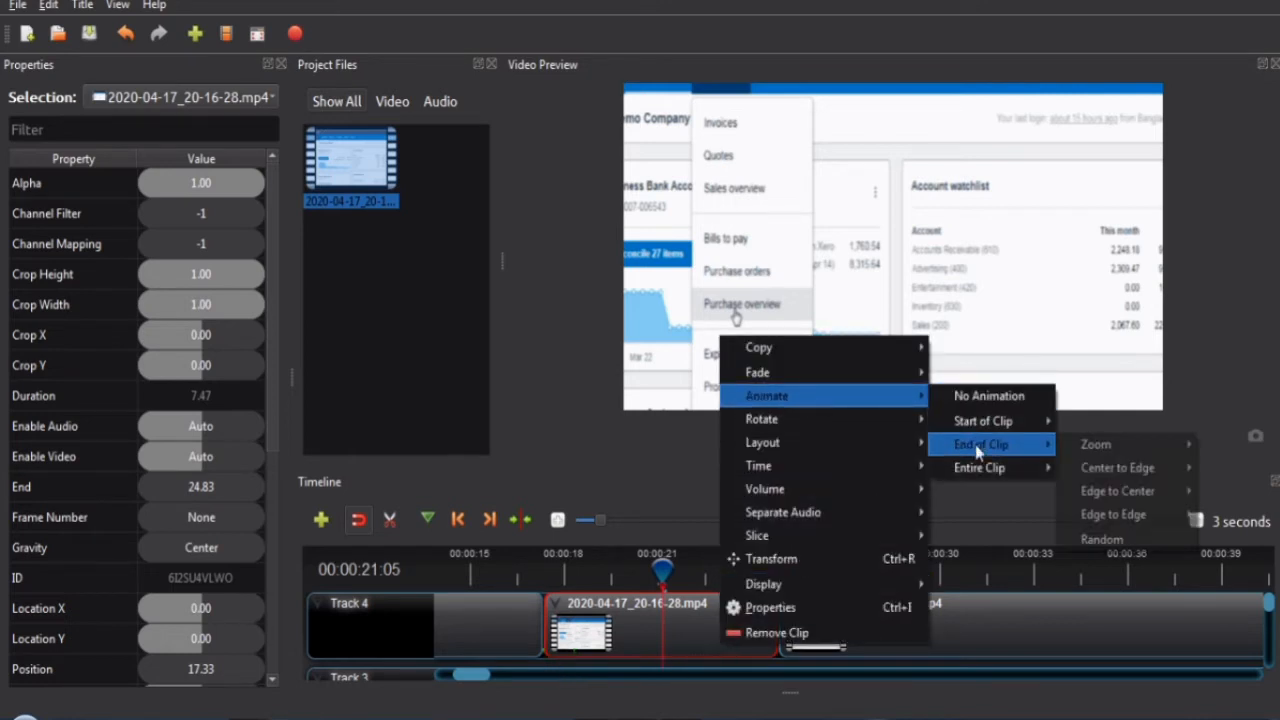
mouse_move(1093, 447)
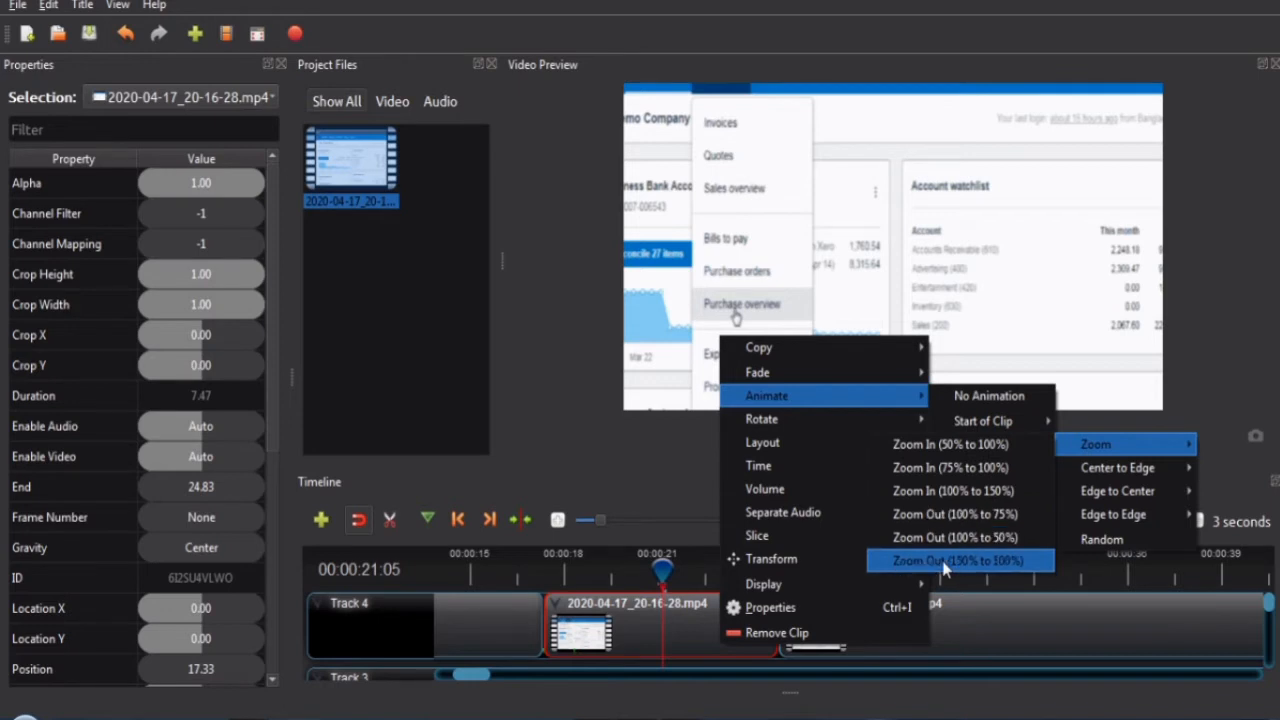
left_click(985, 567)
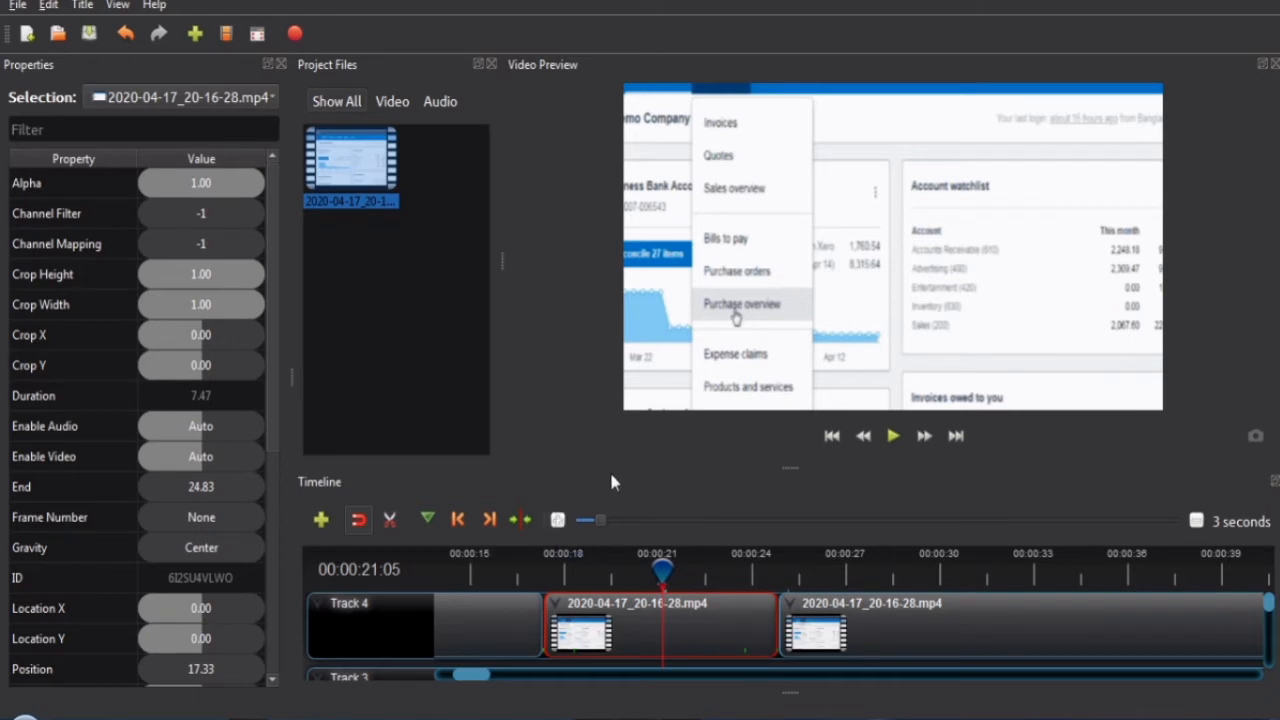
Step the playhead back frame by frame to just before the middle clip, examining the zoom in the preview
key("Left")
key("Left")
key("Left")
key("Left")
key("Left")
key("Left")
key("Left")
key("Left")
key("Left")
key("Left")
key("Left")
key("Left")
key("Left")
key("Left")
key("Left")
key("Left")
key("Left")
key("Left")
key("Left")
key("Left")
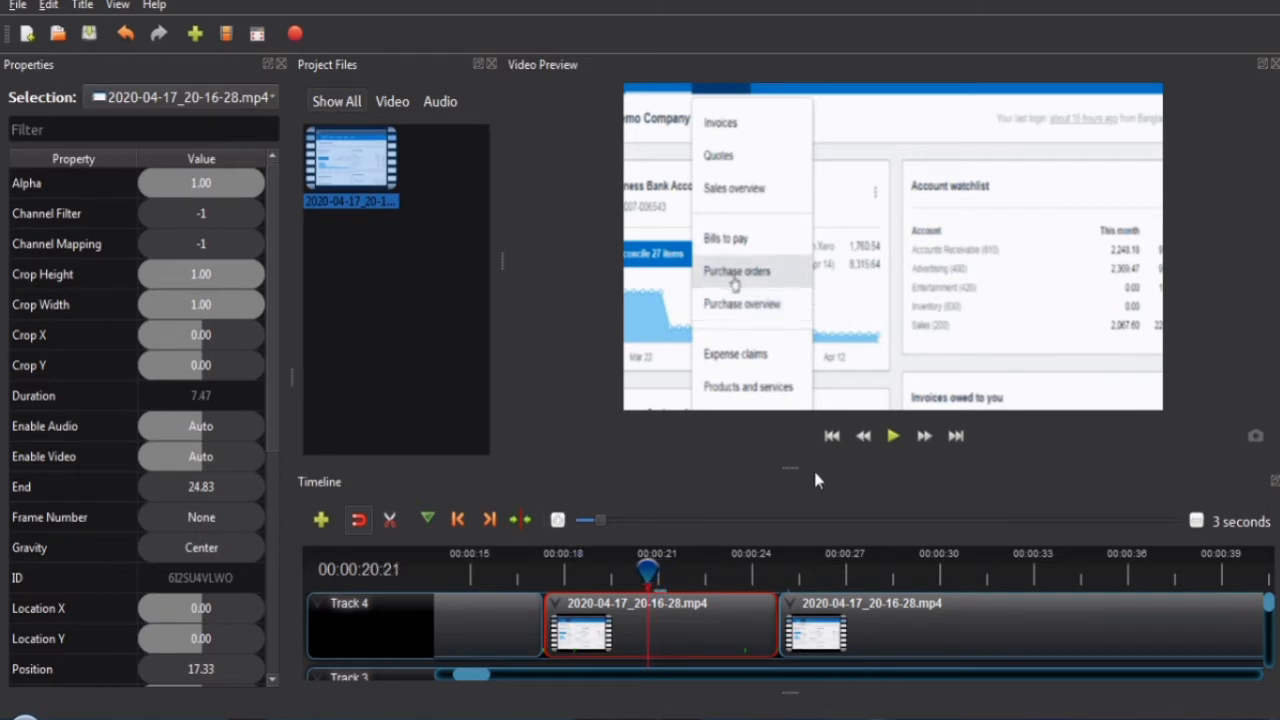
key("Left")
key("Left")
key("Left")
key("Left")
key("Left")
key("Left")
key("Left")
key("Left")
key("Left")
key("Left")
key("Left")
key("Left")
key("Left")
key("Left")
key("Left")
key("Left")
key("Left")
key("Left")
key("Left")
key("Left")
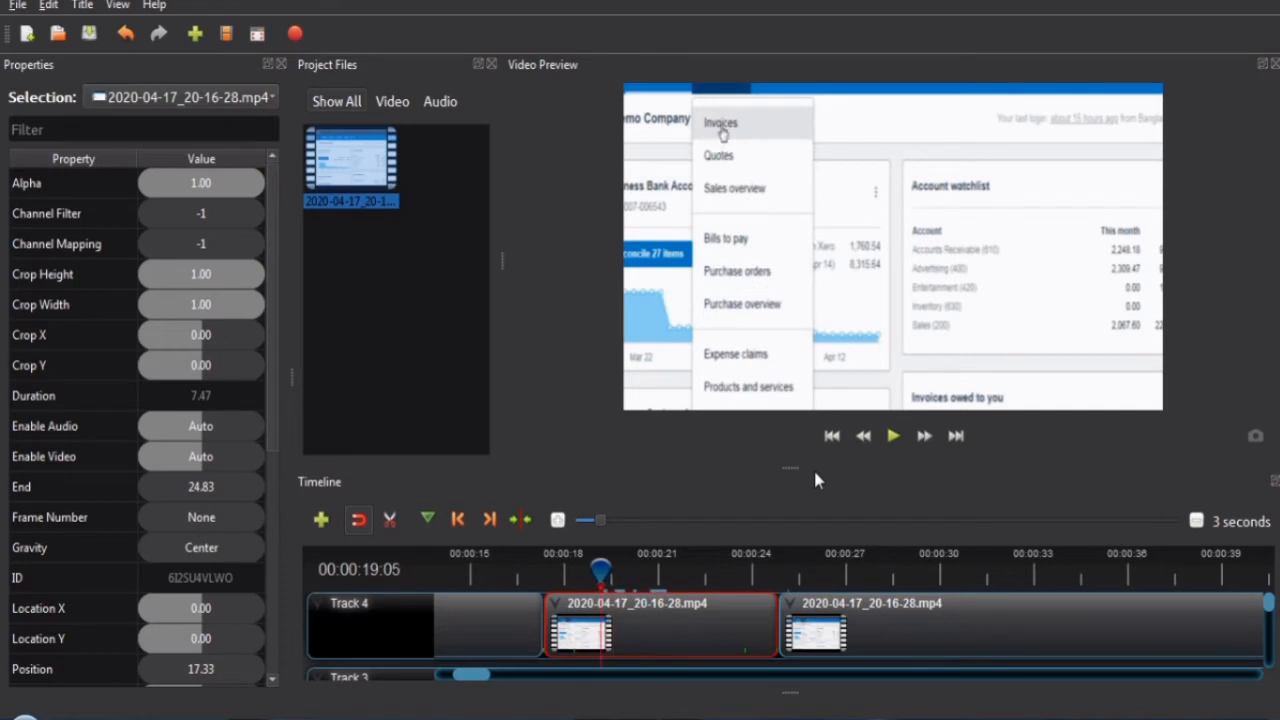
key("Left")
key("Left")
key("Left")
key("Left")
key("Left")
key("Left")
key("Left")
key("Left")
key("Left")
key("Left")
key("Left")
key("Left")
key("Left")
key("Left")
key("Left")
key("Left")
key("Left")
key("Left")
key("Left")
key("Left")
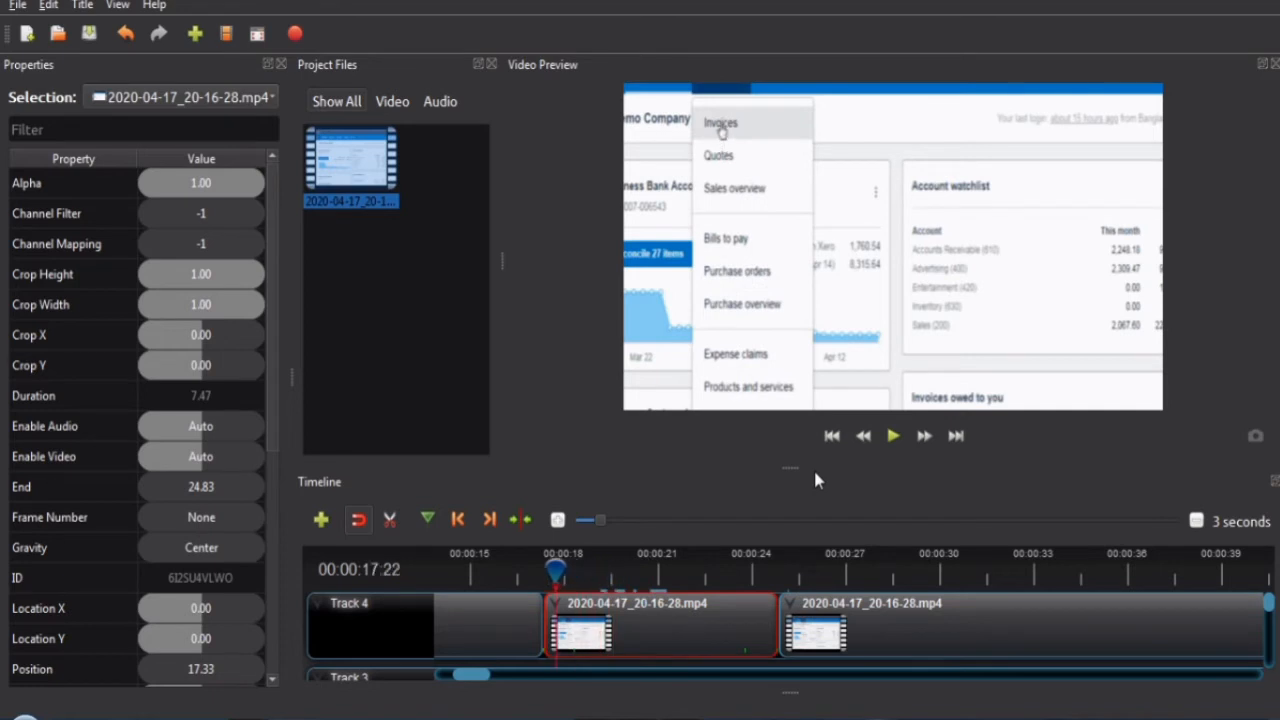
key("Left")
key("Left")
key("Left")
key("Left")
key("Left")
key("Left")
key("Left")
key("Left")
key("Left")
key("Left")
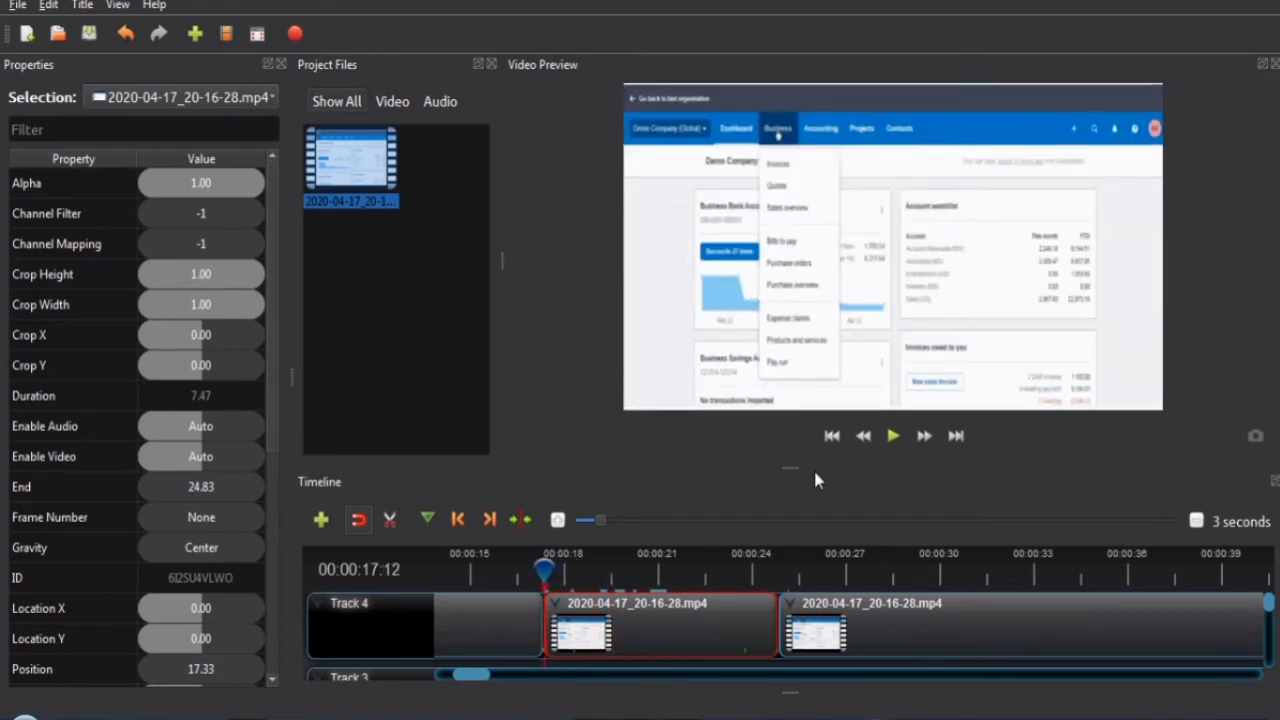
key("Left")
key("Left")
key("Left")
key("Left")
key("Left")
key("Left")
key("Left")
key("Left")
key("Left")
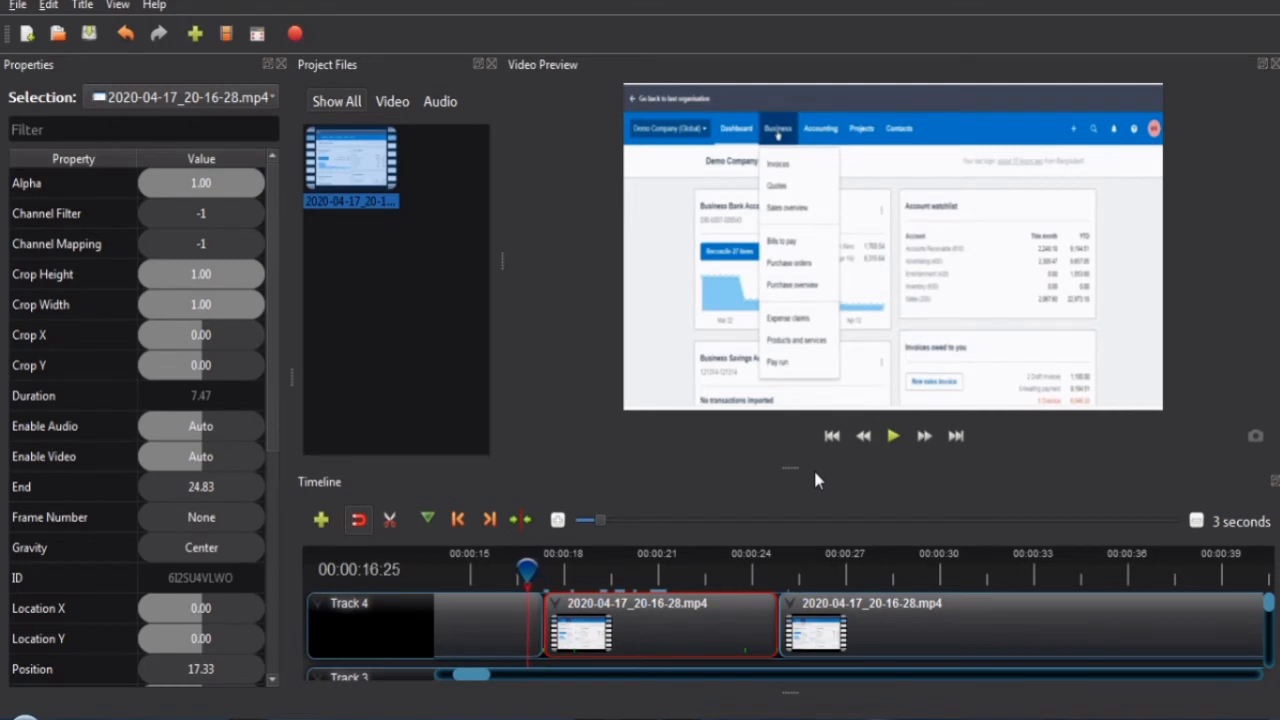
Advance the playhead frame by frame to 00:00:18:10 on the middle Track 4 clip, where the zoom-in ends
key("Right")
key("Right")
key("Right")
key("Right")
key("Right")
key("Right")
key("Right")
key("Right")
key("Right")
key("Right")
key("Right")
key("Right")
key("Right")
key("Right")
key("Right")
key("Right")
key("Right")
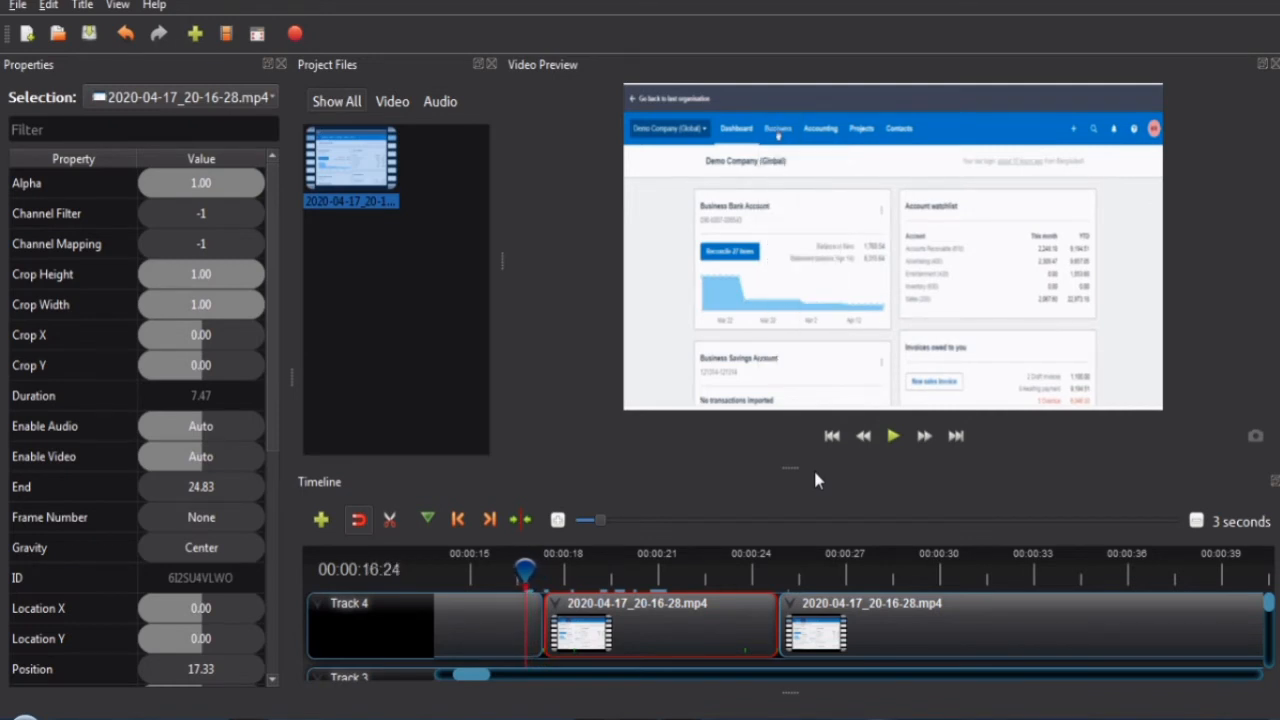
key("Right")
key("Right")
key("Right")
key("Right")
key("Right")
key("Right")
key("Right")
key("Right")
key("Right")
key("Right")
key("Right")
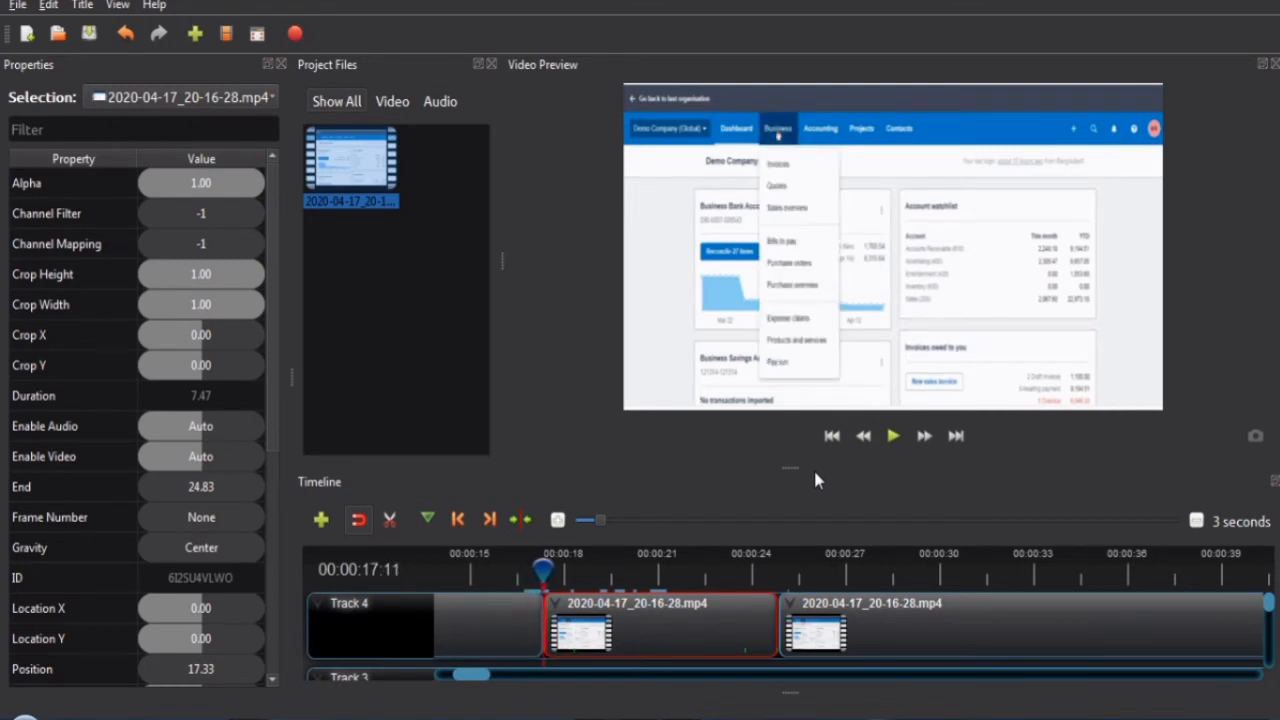
key("Right")
key("Right")
key("Right")
key("Right")
key("Right")
key("Right")
key("Right")
key("Right")
key("Right")
key("Right")
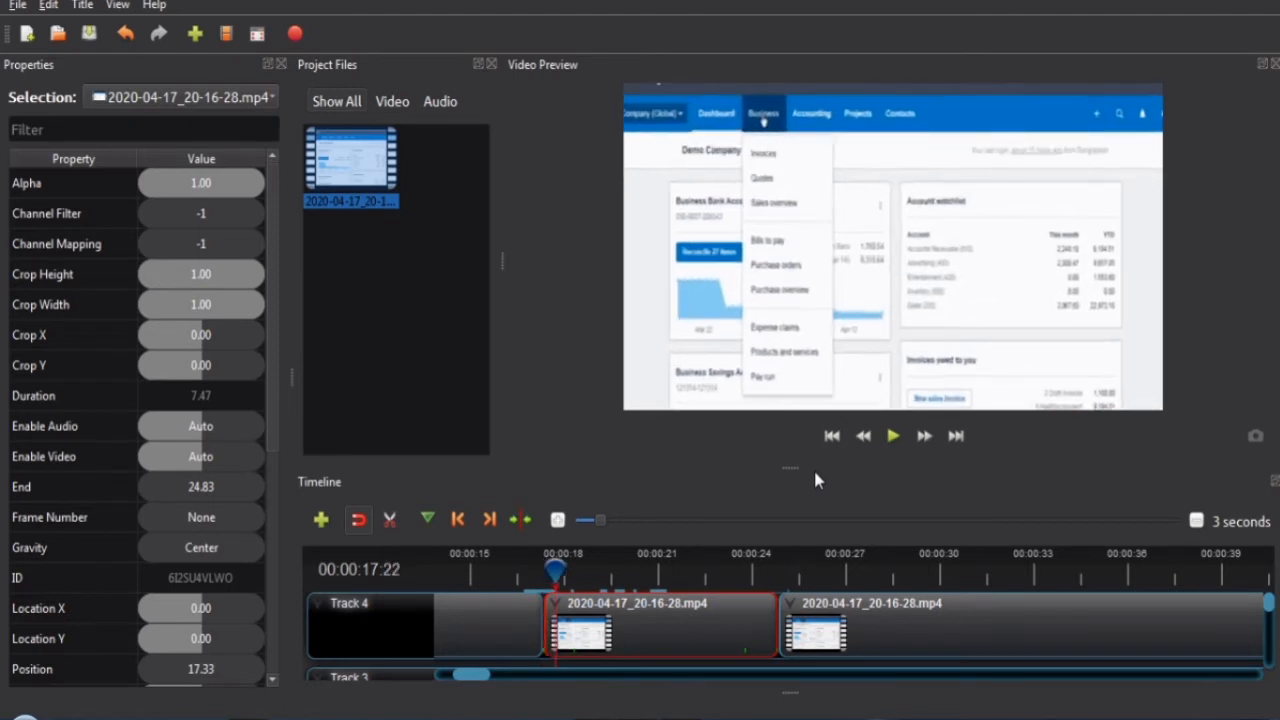
key("Right")
key("Right")
key("Right")
key("Right")
key("Right")
key("Right")
key("Right")
key("Right")
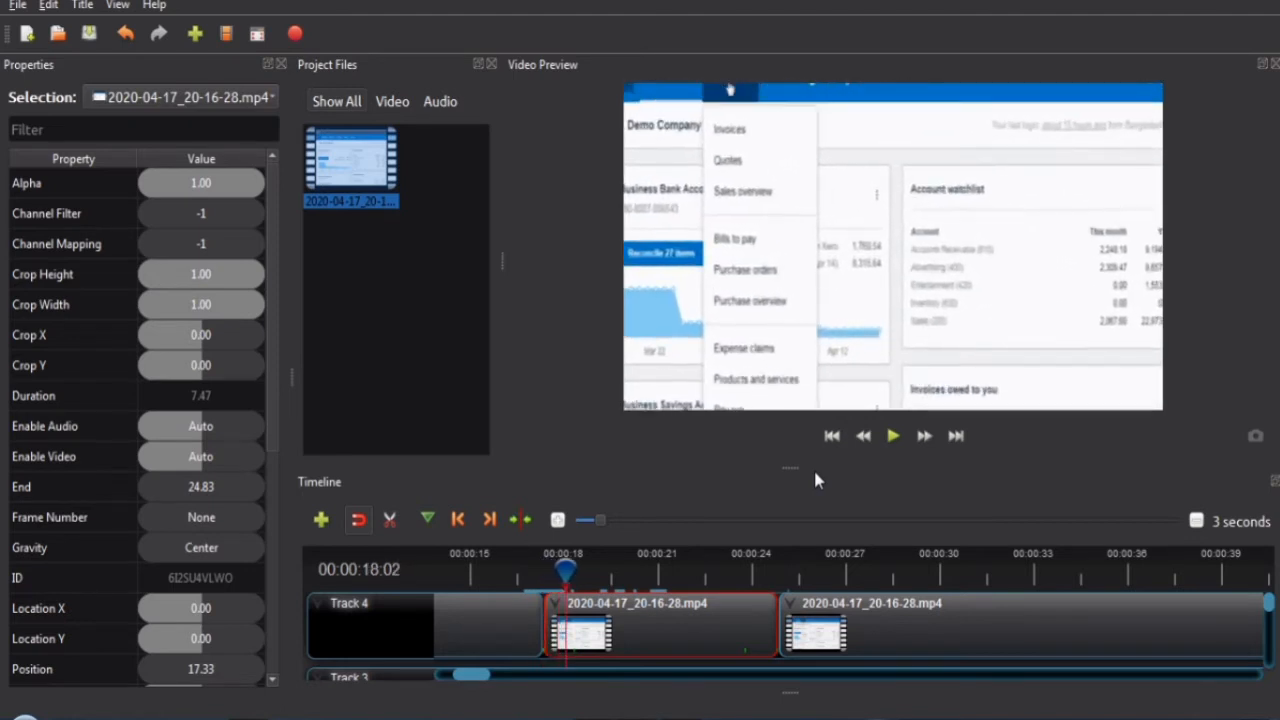
key("Right")
key("Right")
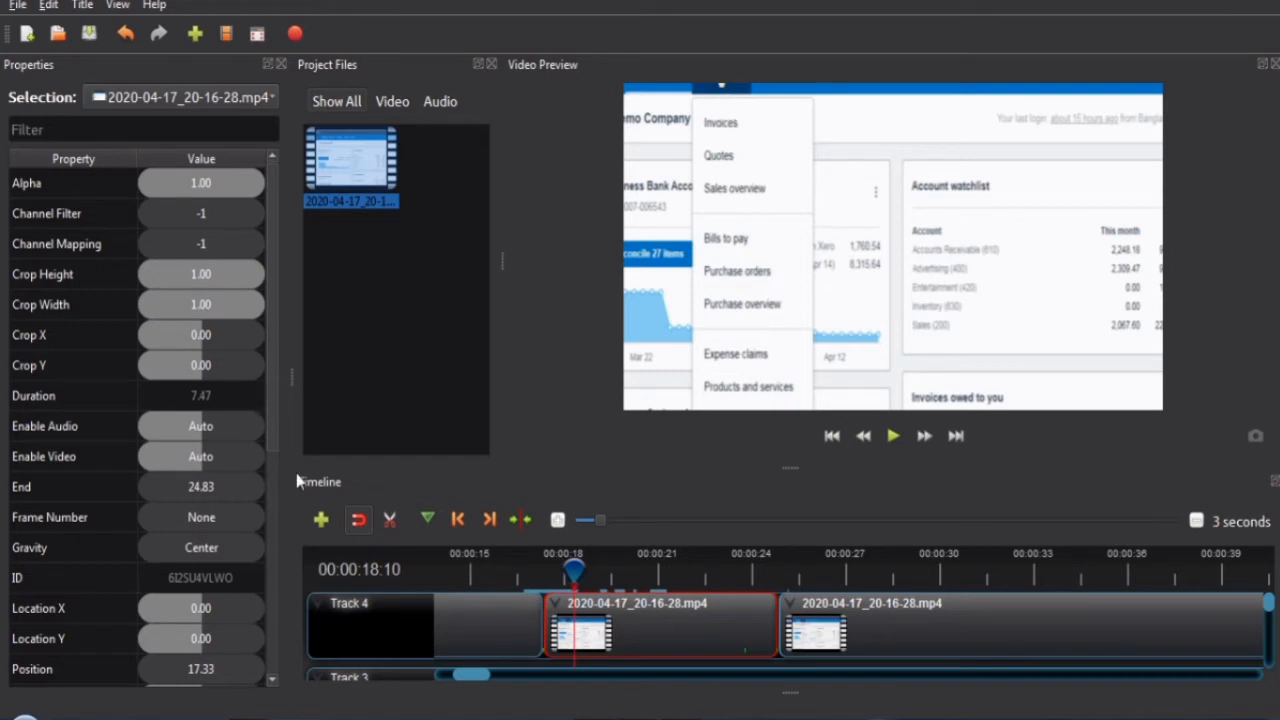
Set the middle clip's Location X and Location Y both to 0.25 at 00:00:18:10
left_click_drag(268, 416, 270, 494)
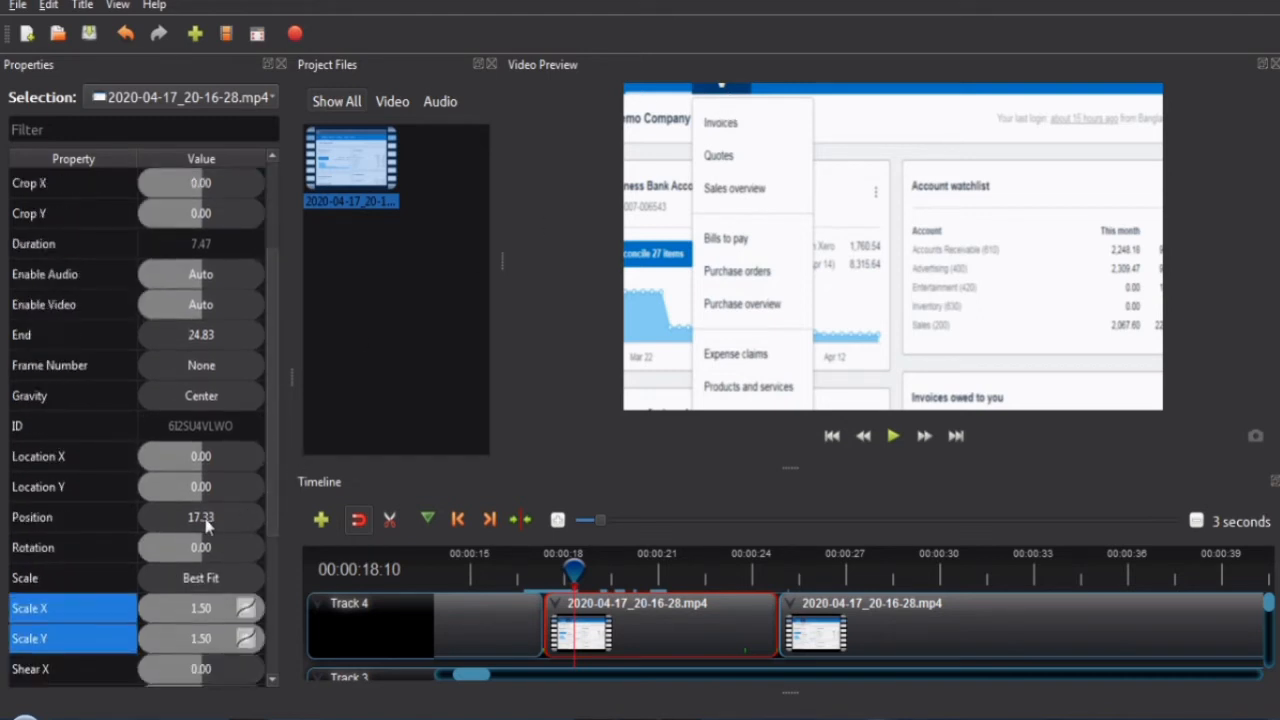
left_click(183, 460)
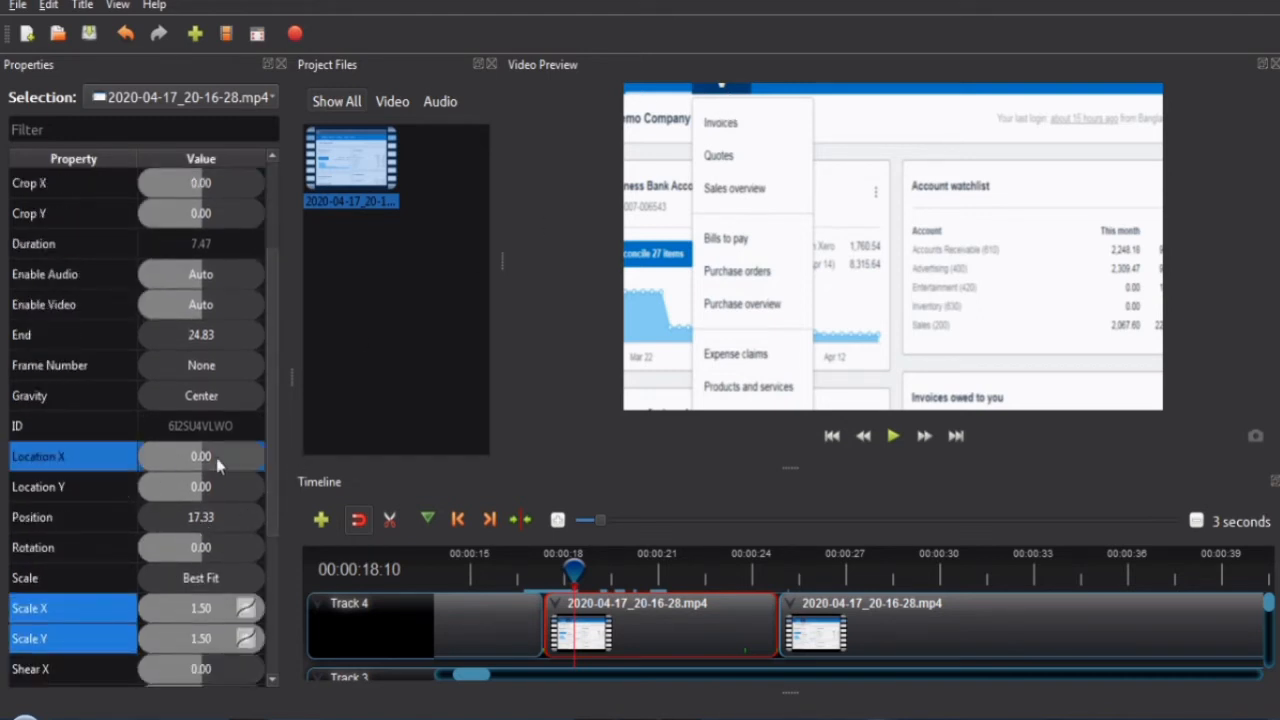
double_click(212, 460)
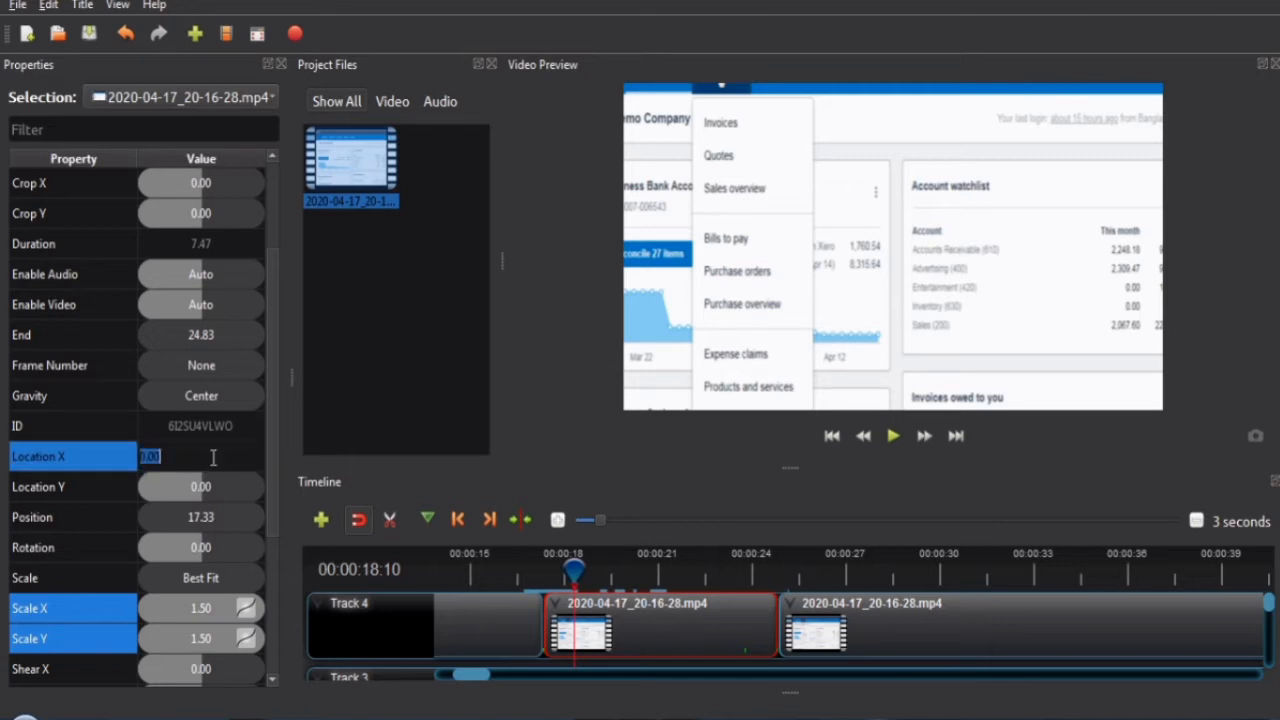
type(".25")
key("Return")
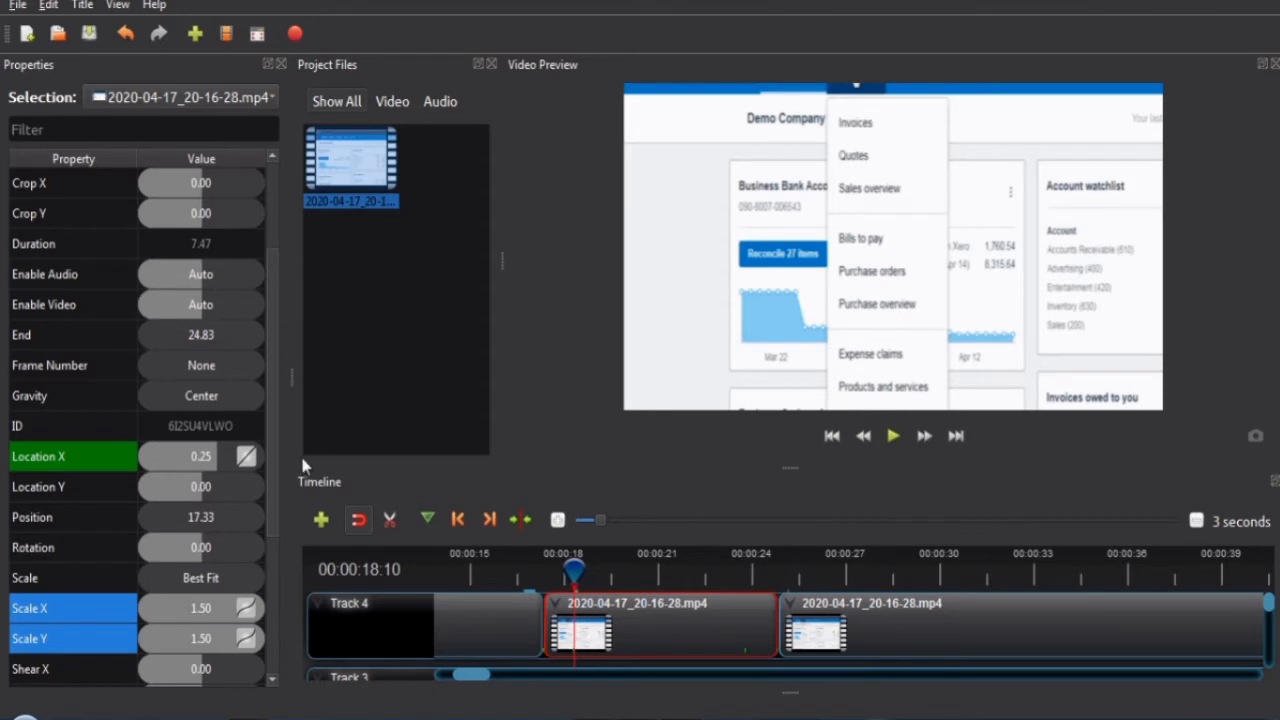
double_click(209, 483)
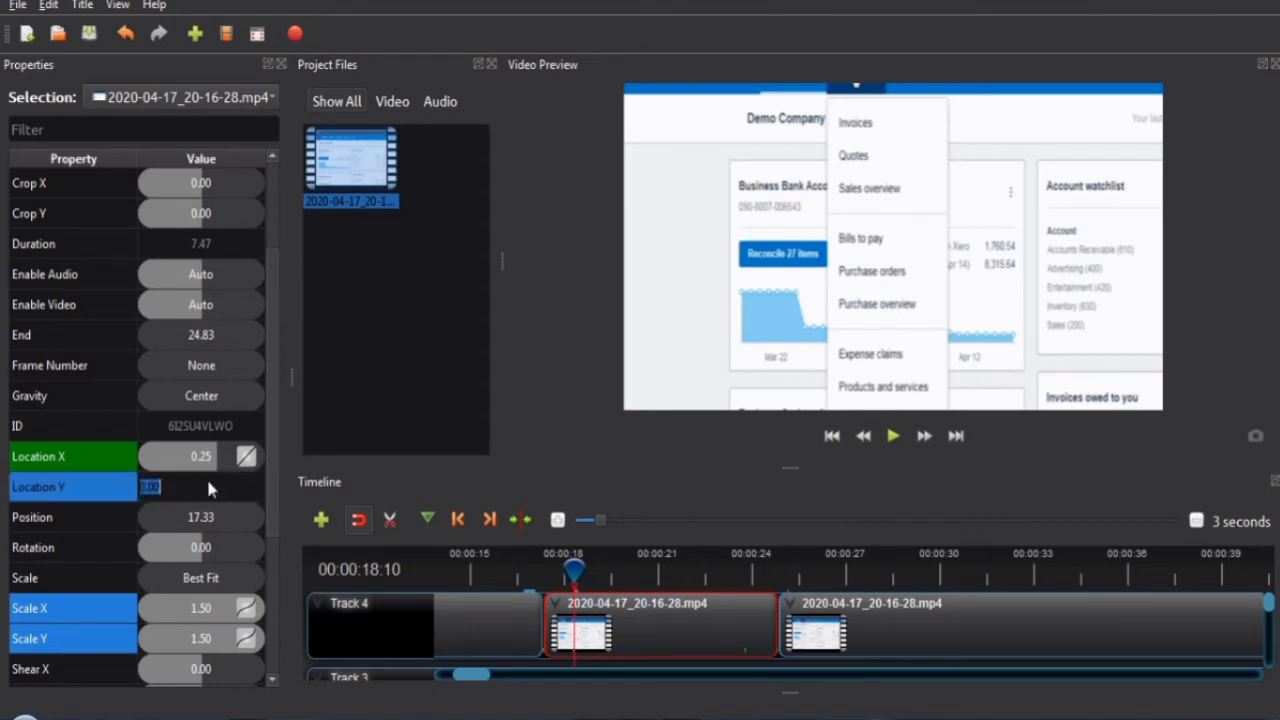
type(".25")
key("Return")
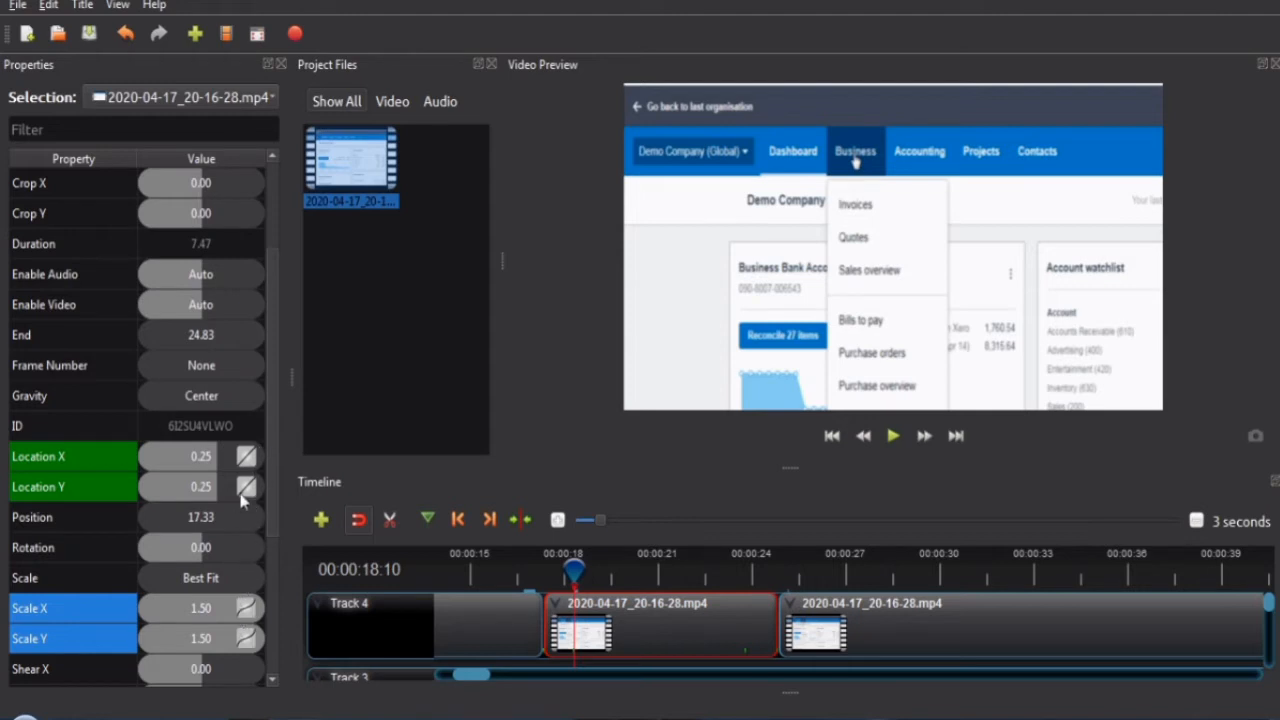
Change the interpolation of the middle clip's Scale X and Scale Y from Bezier to Linear
right_click(244, 610)
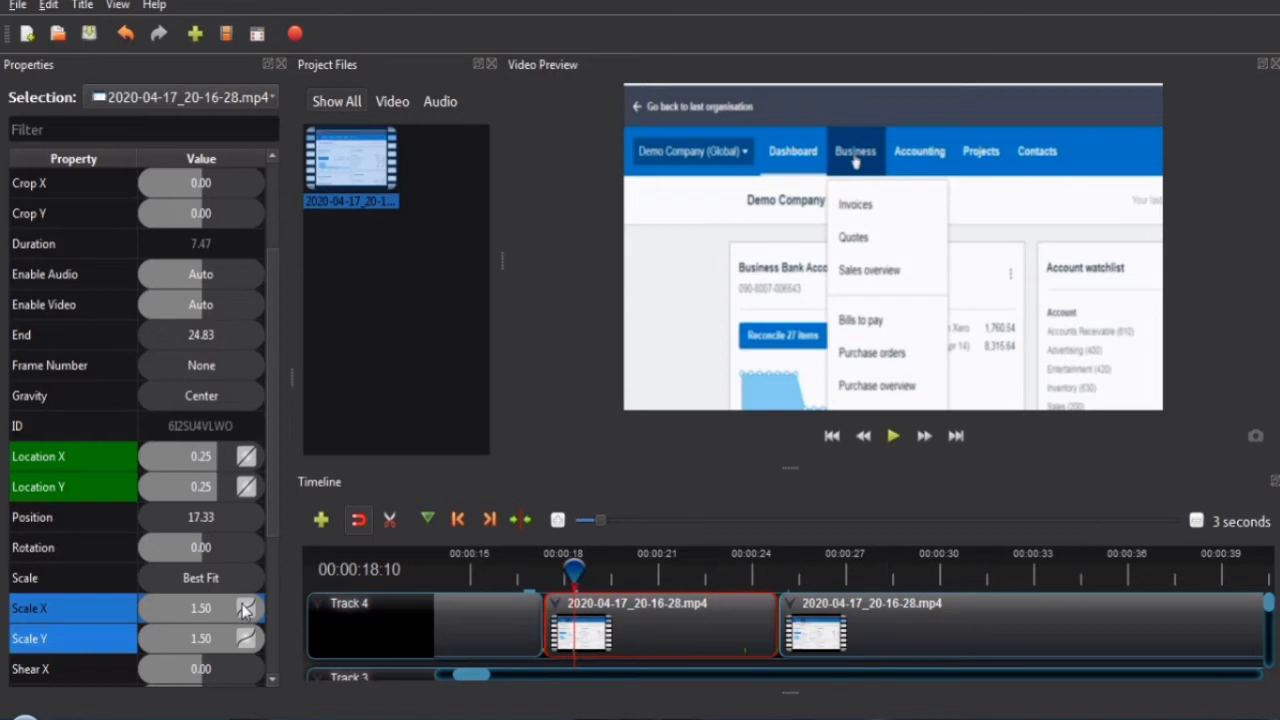
right_click(246, 609)
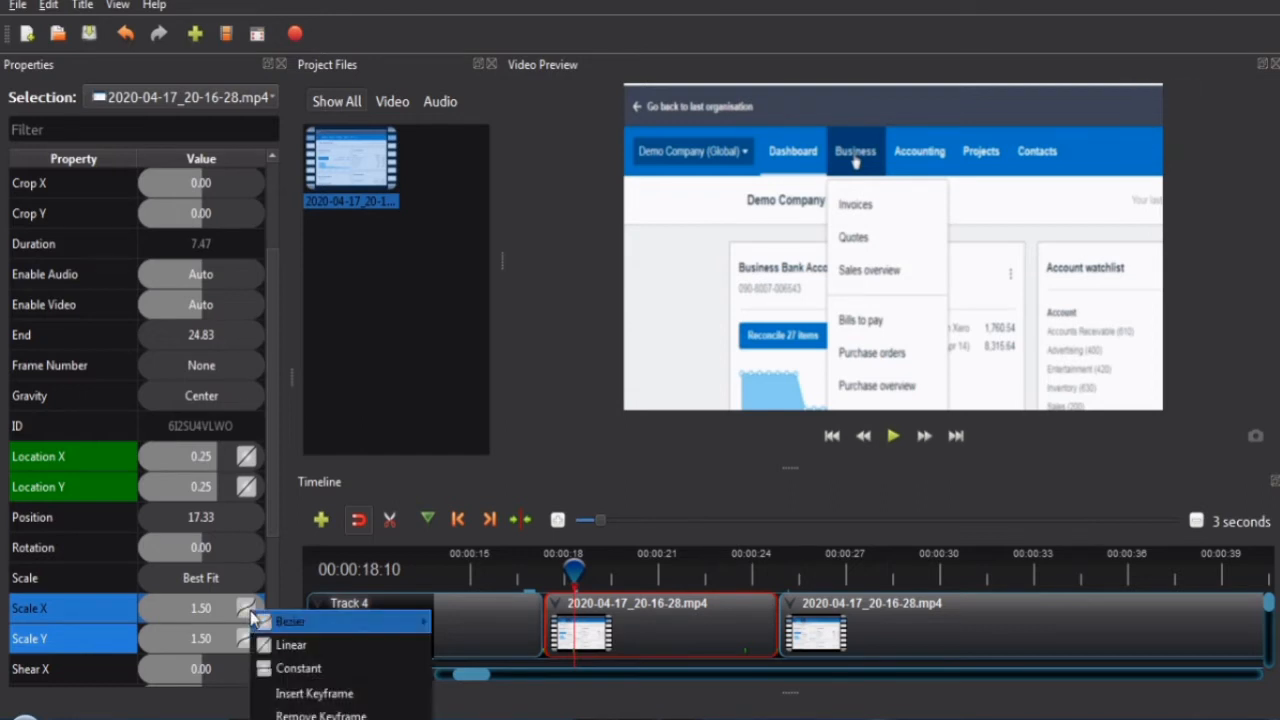
left_click(271, 647)
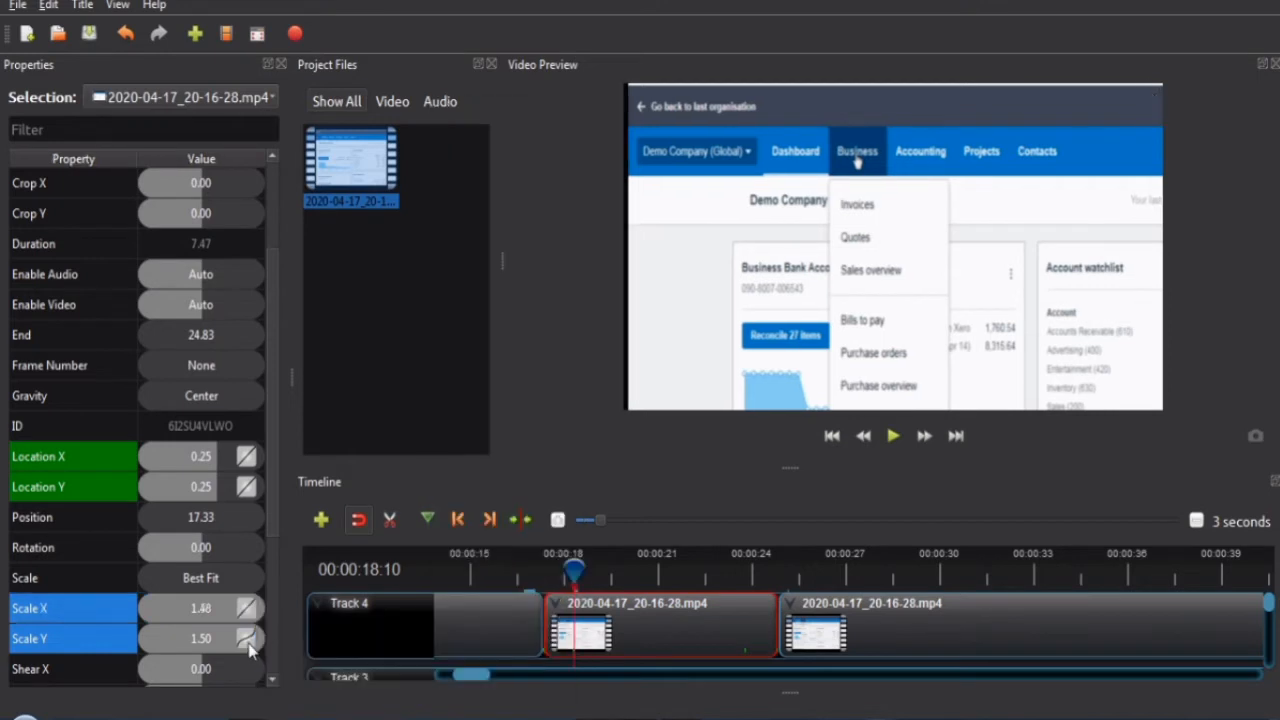
right_click(248, 641)
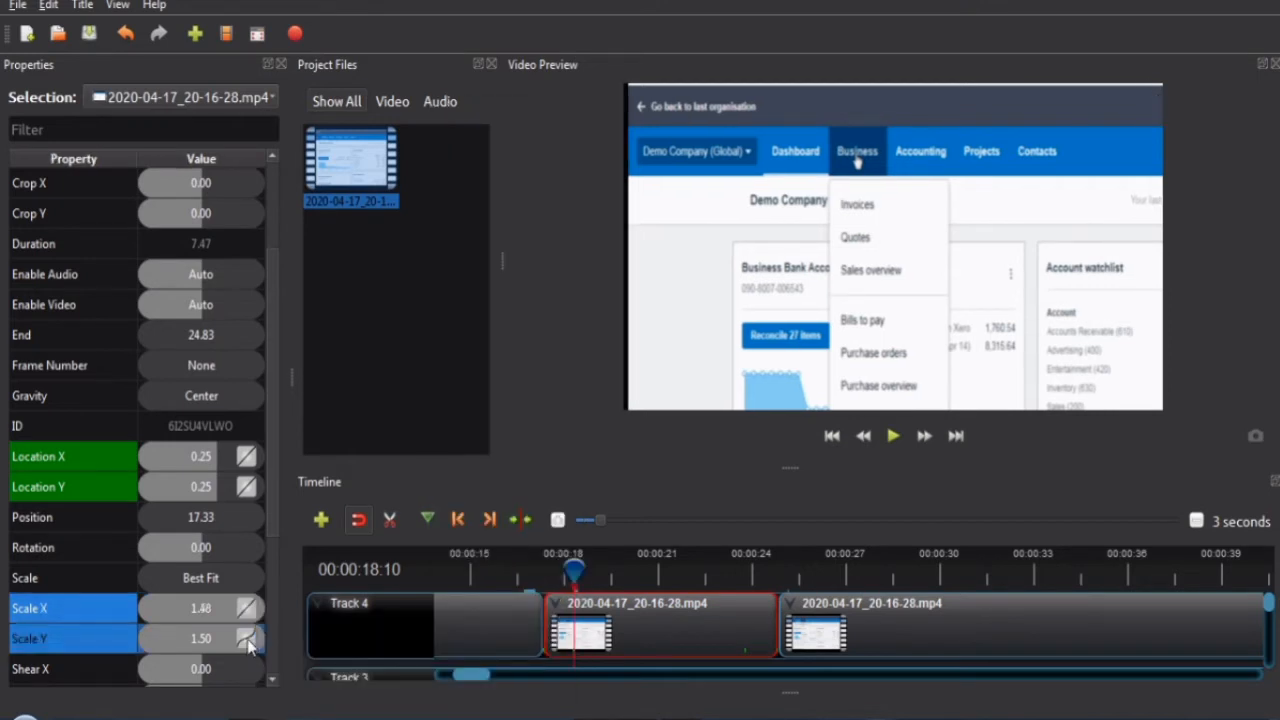
right_click(250, 641)
left_click(286, 555)
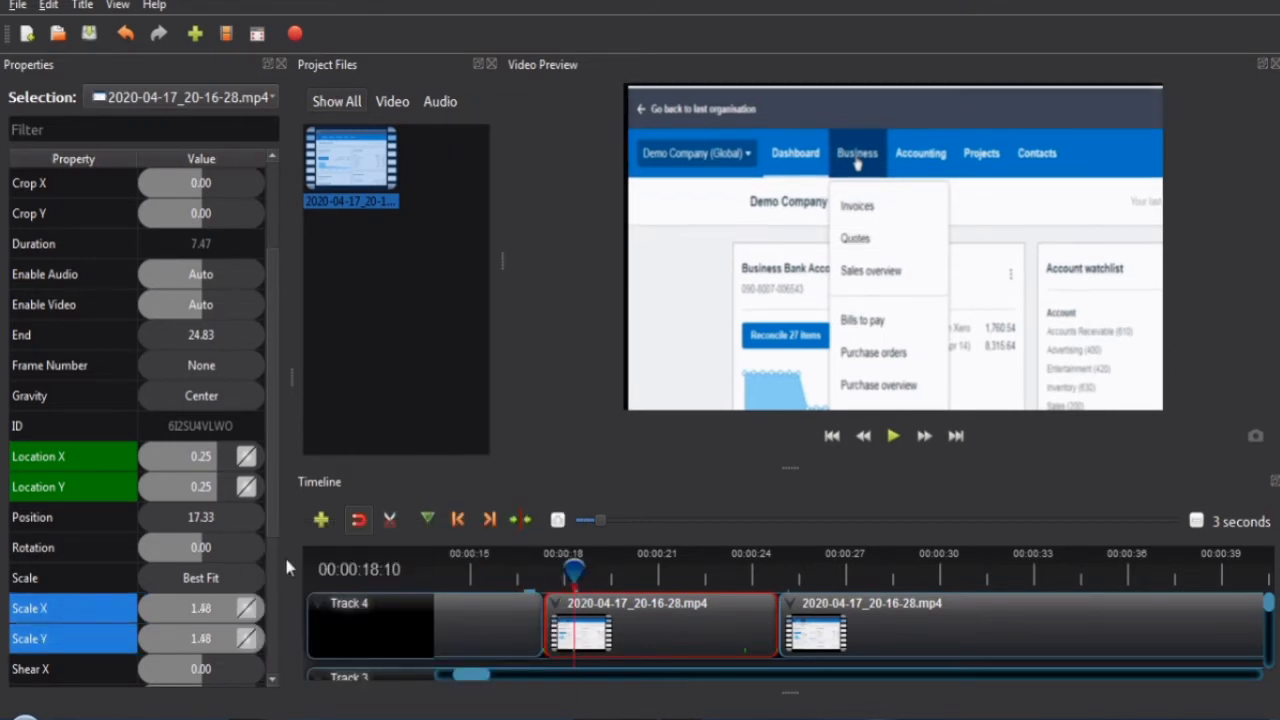
double_click(192, 607)
type("0.15")
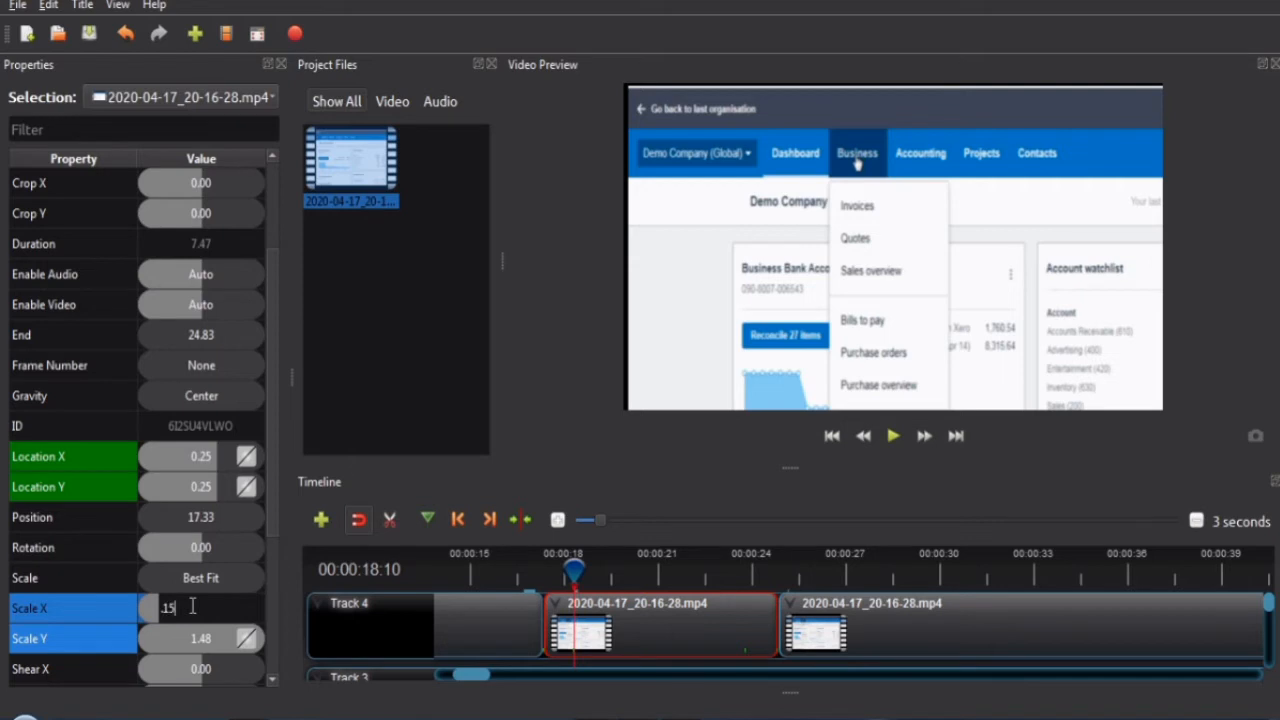
key("Return")
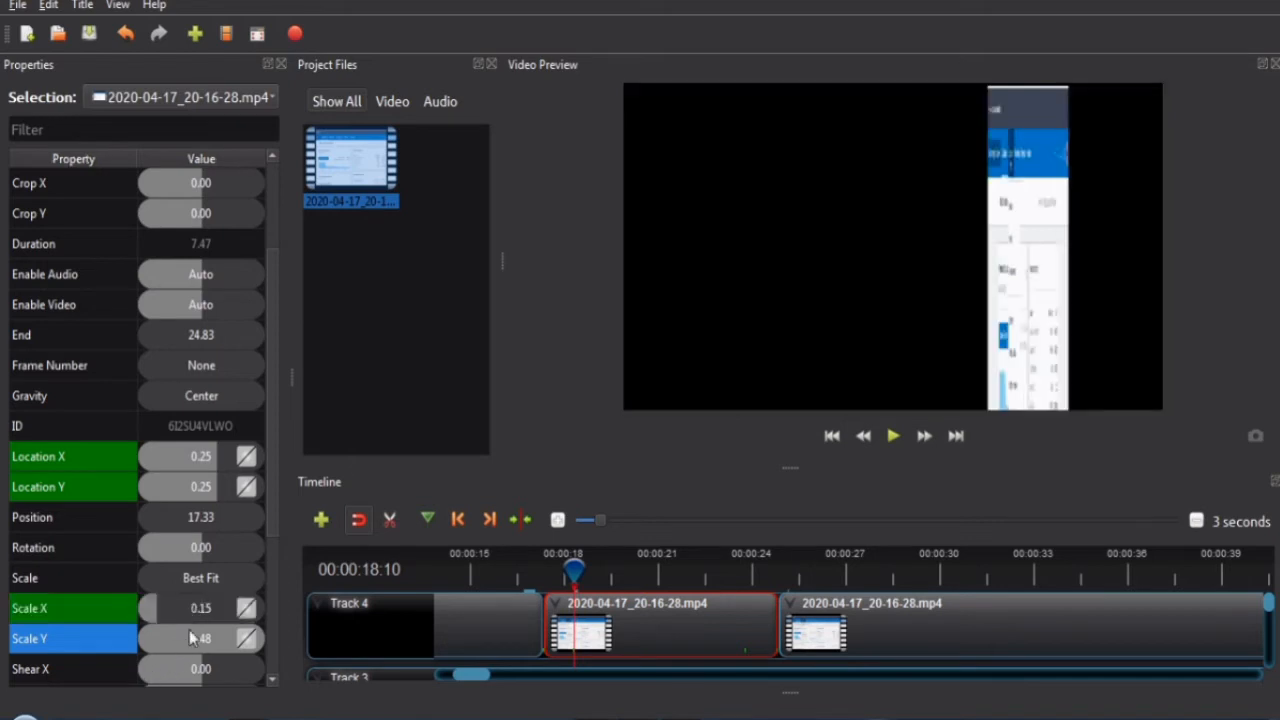
Set the middle clip's Scale X and Scale Y both to 1.5 at the current frame
left_click(196, 611)
type("1.5")
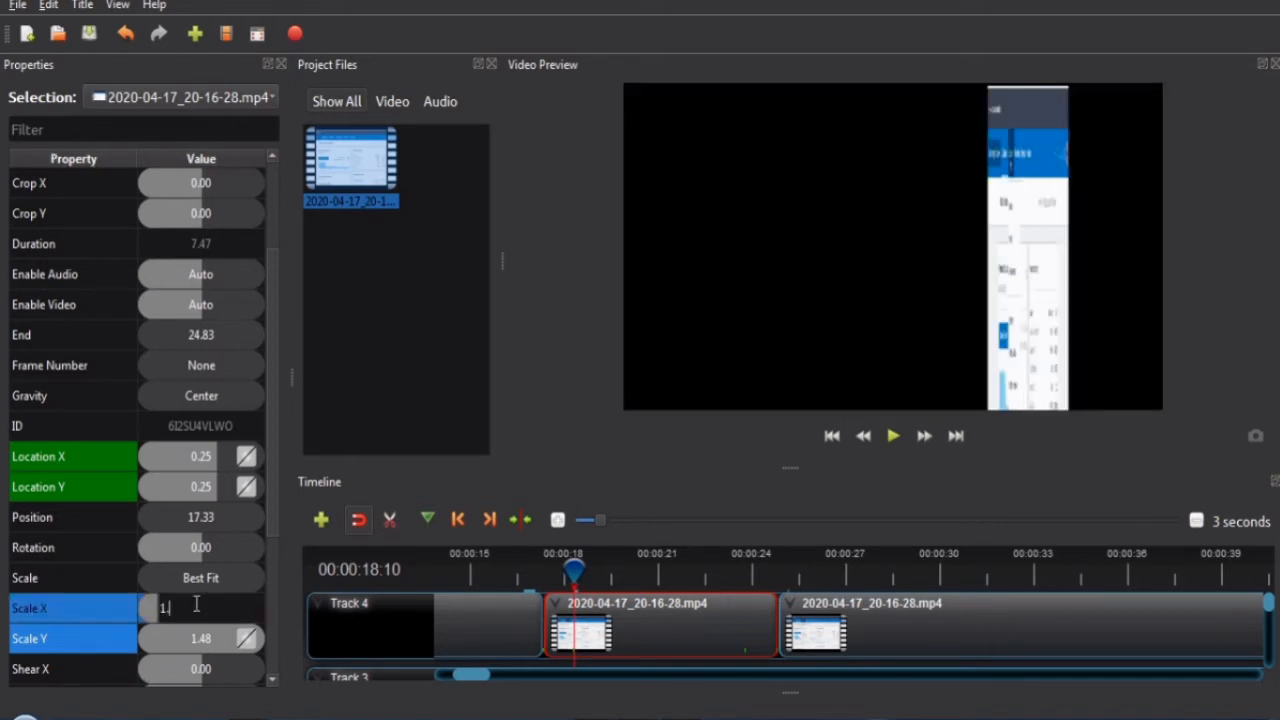
key("Return")
left_click(189, 644)
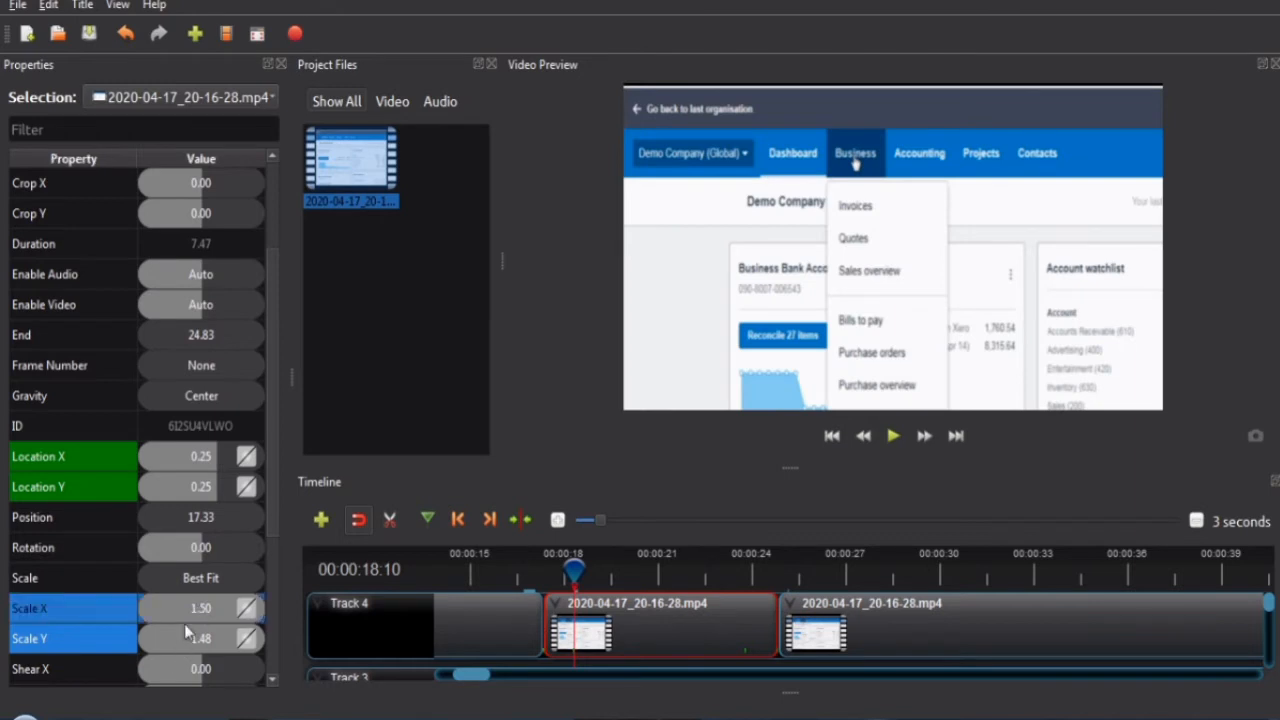
type("1.5")
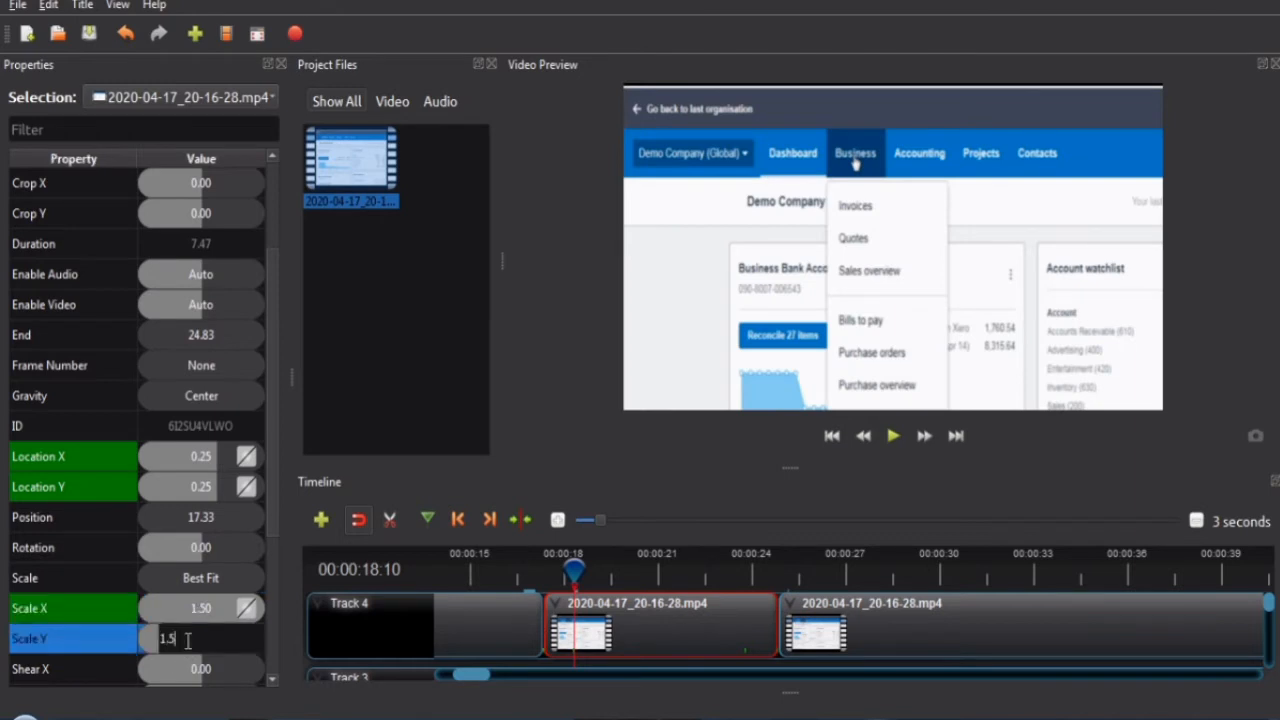
key("Return")
Reapply Linear interpolation to the Scale X and Scale Y keyframes at 00:00:18:10
left_click(245, 610)
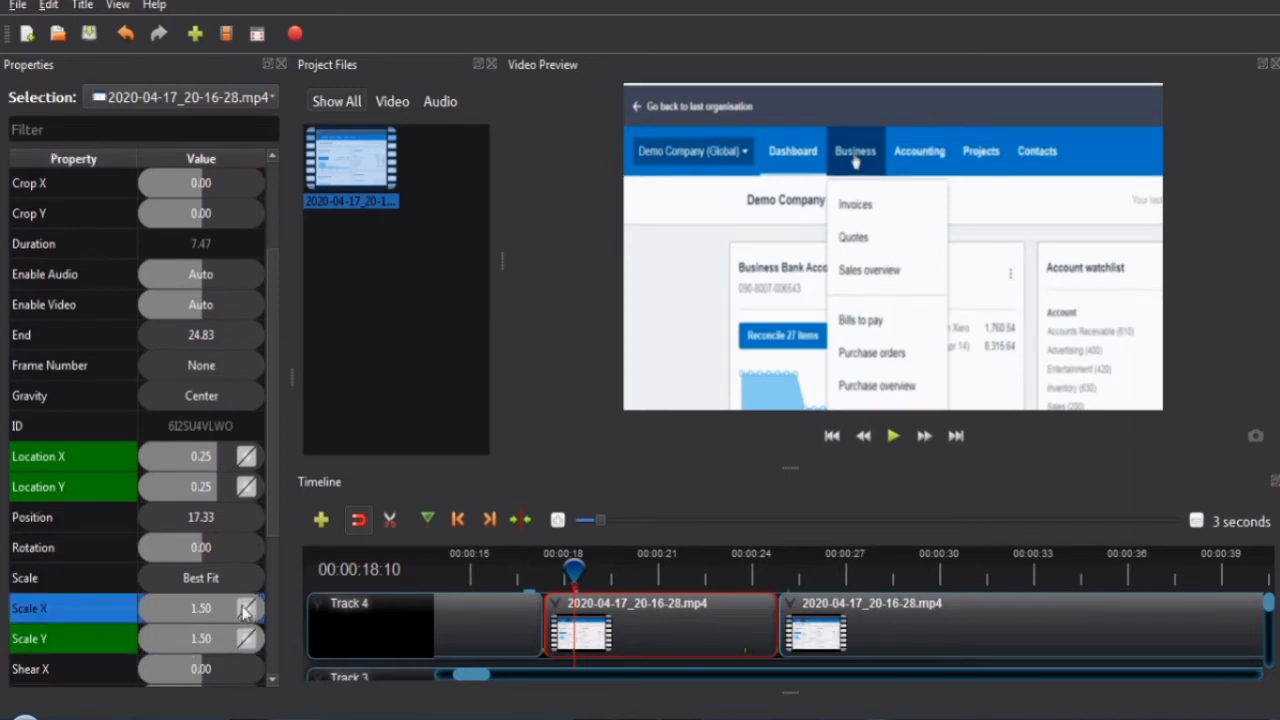
right_click(245, 610)
left_click(285, 634)
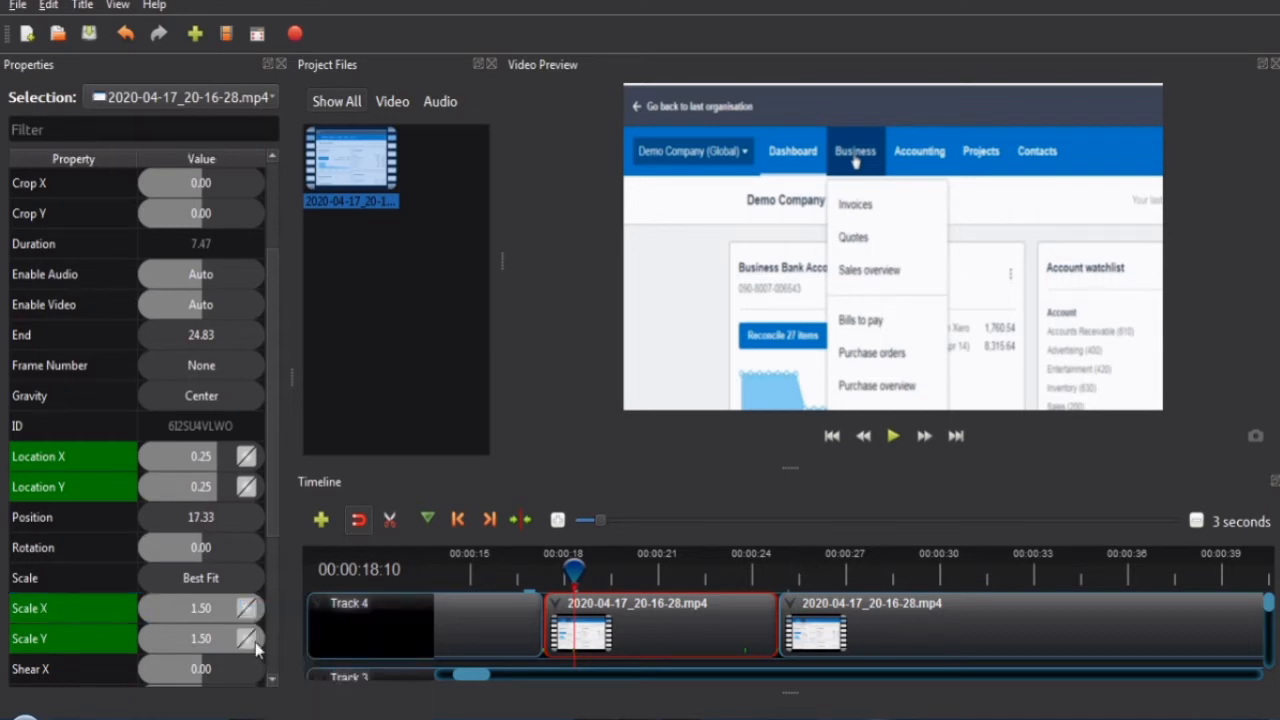
left_click(255, 648)
right_click(255, 648)
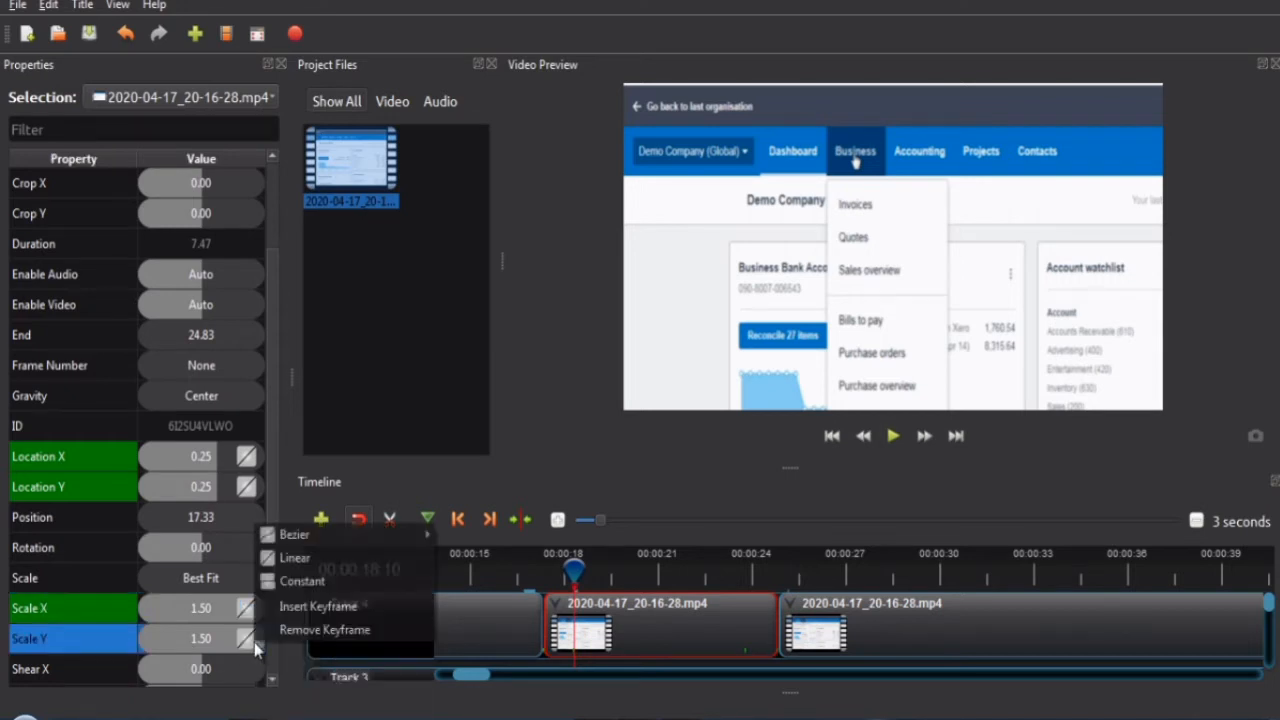
left_click(285, 557)
Apply Linear interpolation to the Location X and Location Y keyframes at 00:00:18:10
right_click(250, 462)
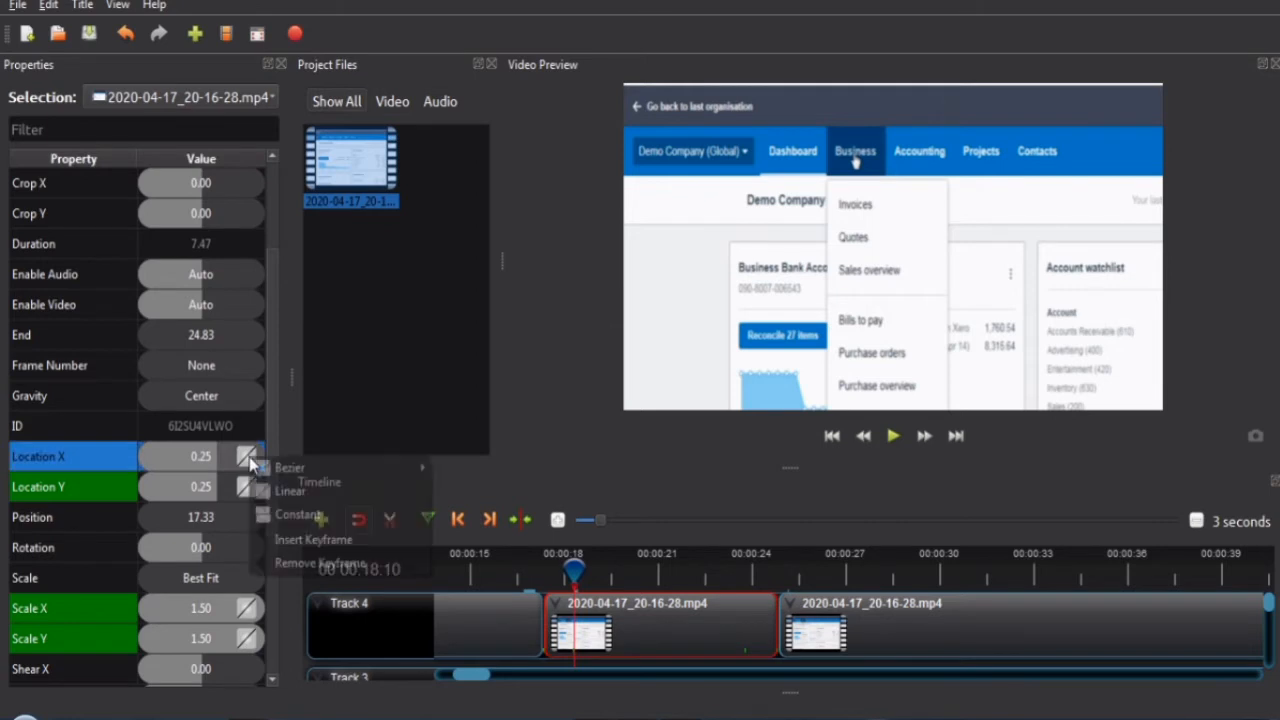
left_click(277, 489)
right_click(245, 491)
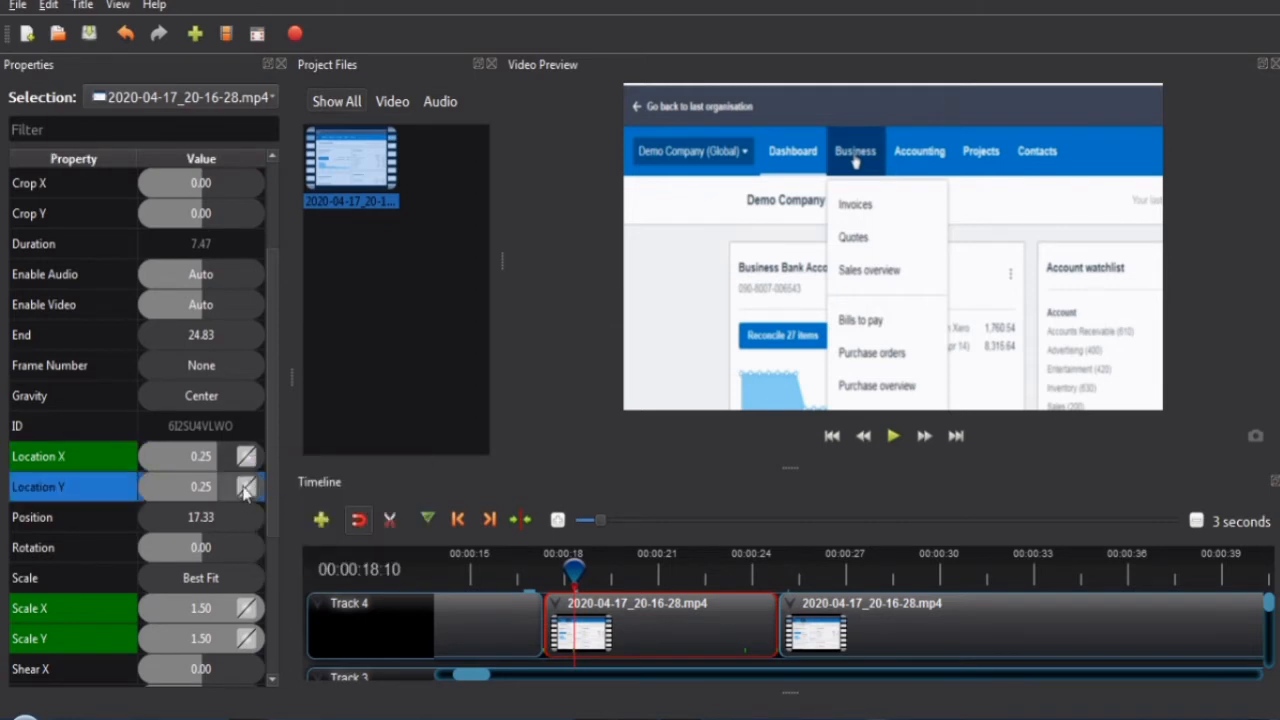
right_click(246, 491)
left_click(282, 517)
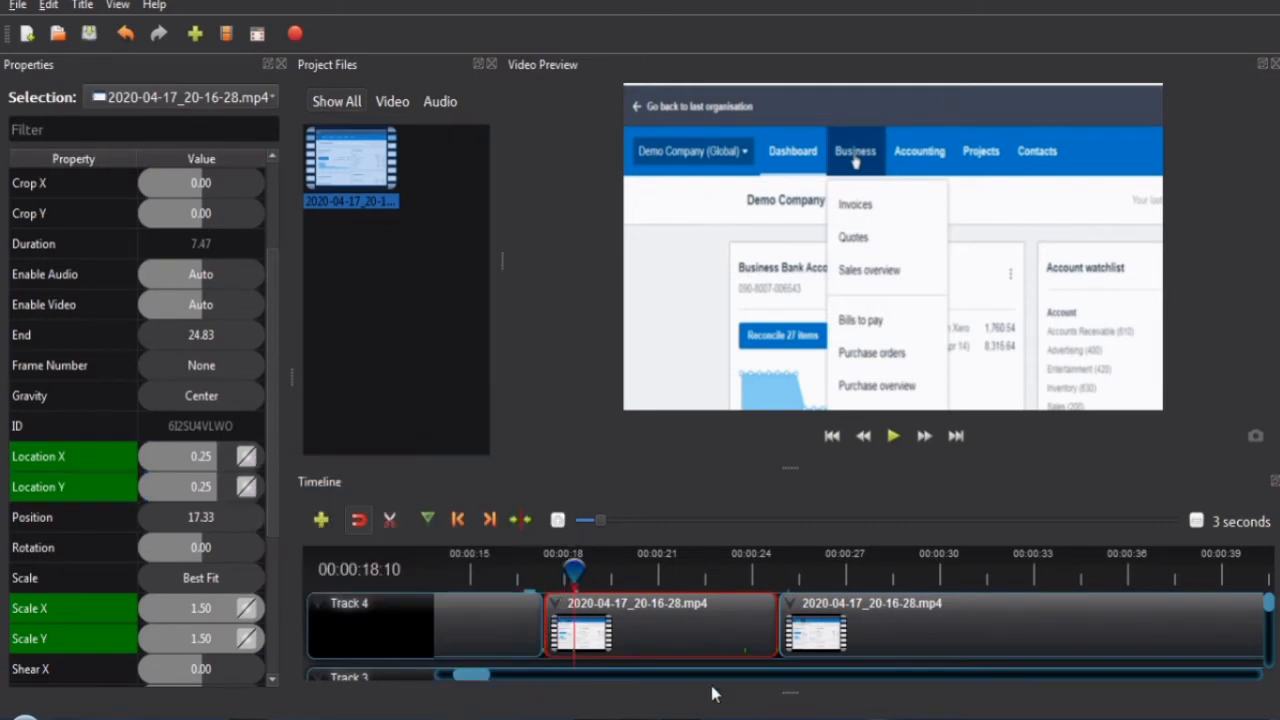
Step the playhead back to the middle clip's first frame at 00:00:17:11, comparing the preview across the cut
key("Left")
key("Left")
key("Left")
key("Left")
key("Left")
key("Left")
key("Left")
key("Left")
key("Left")
key("Left")
key("Left")
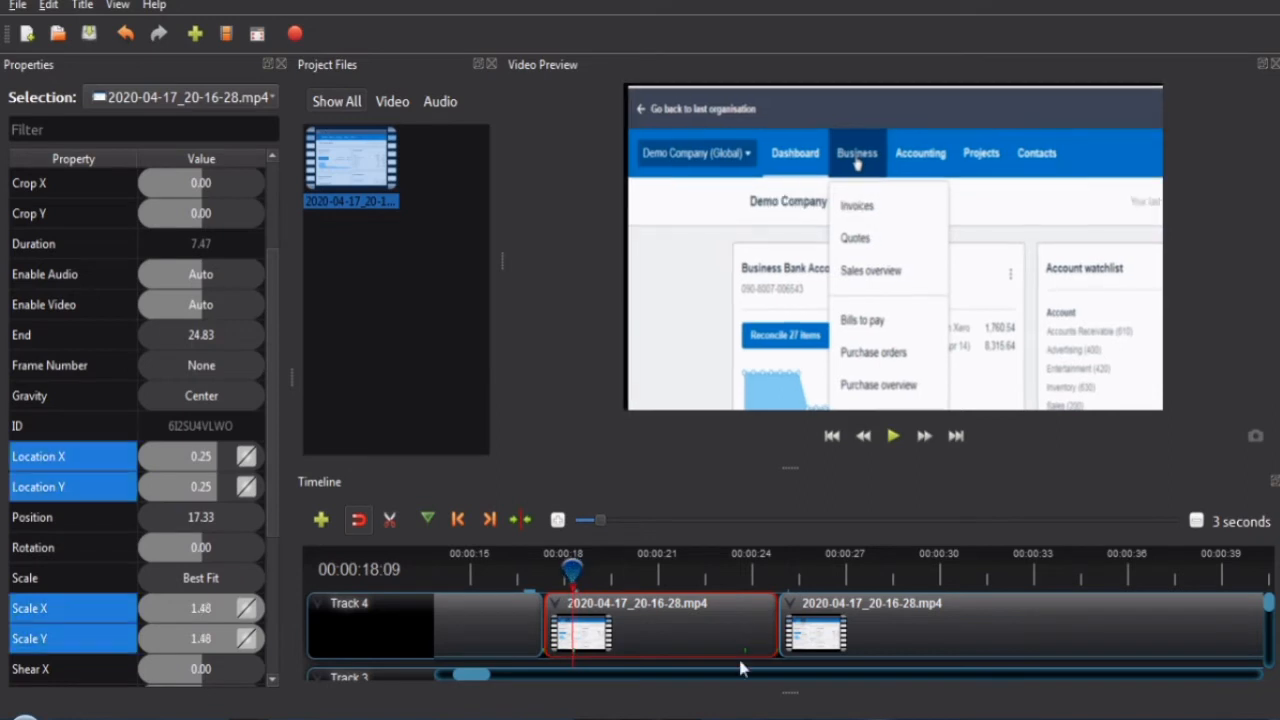
key("Left")
key("Left")
key("Left")
key("Left")
key("Left")
key("Left")
key("Left")
key("Left")
key("Left")
key("Left")
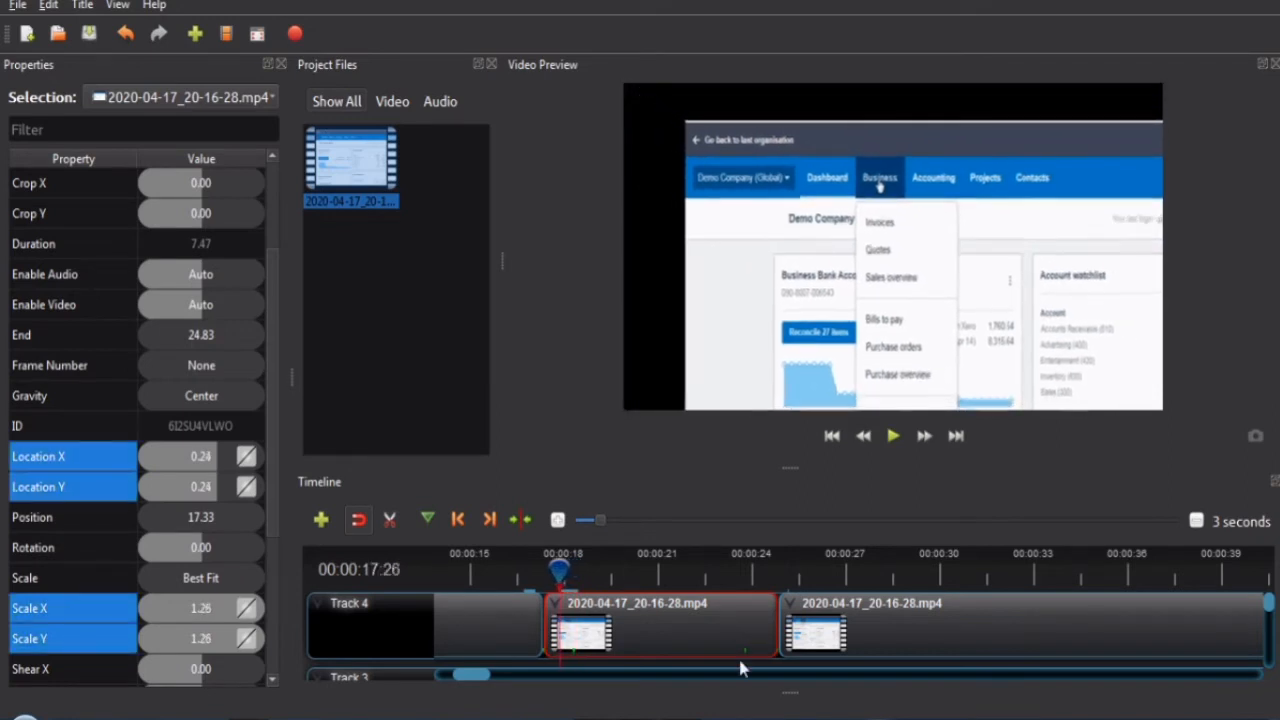
key("Left")
key("Left")
key("Left")
key("Left")
key("Left")
key("Left")
key("Left")
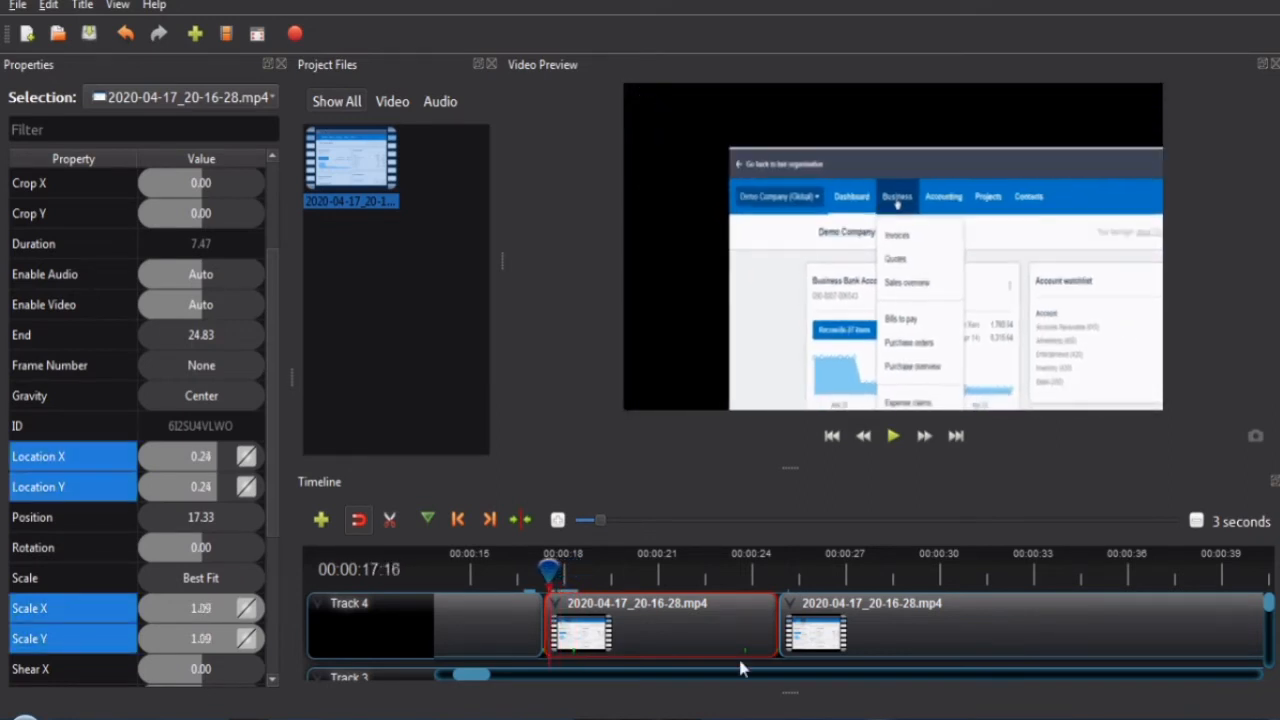
key("Left")
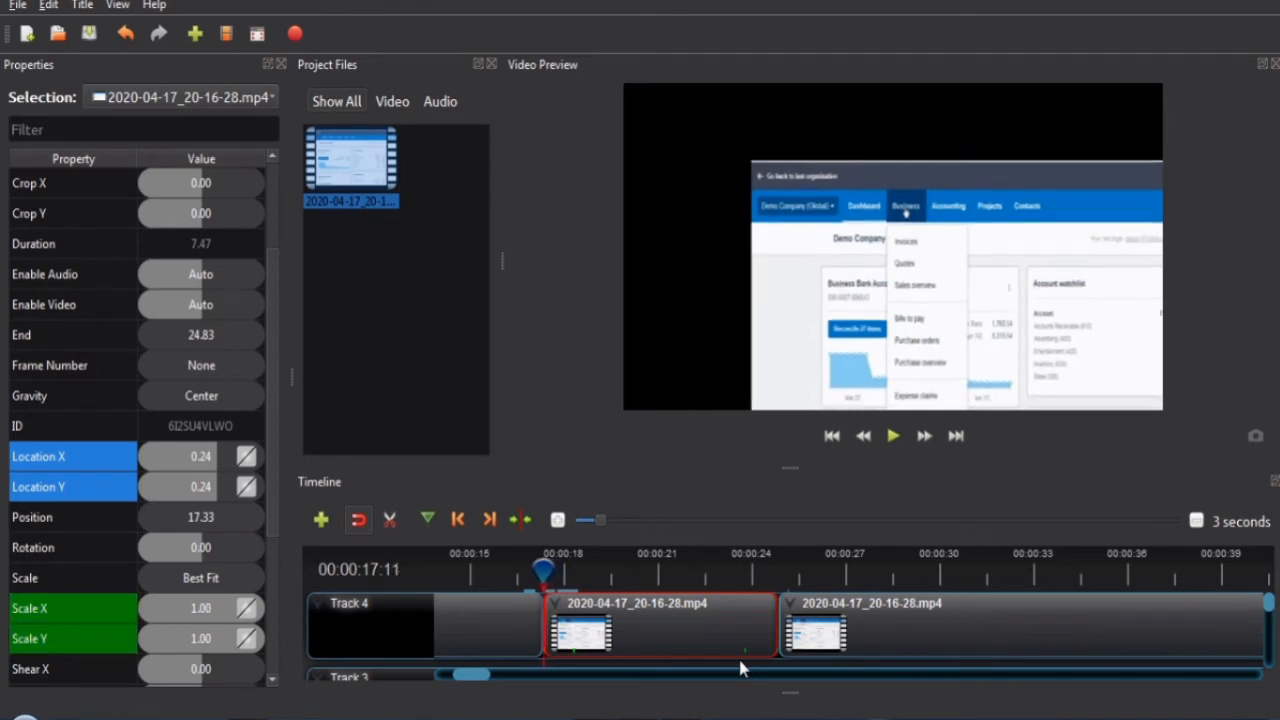
key("Right")
key("Left")
key("Left")
key("Right")
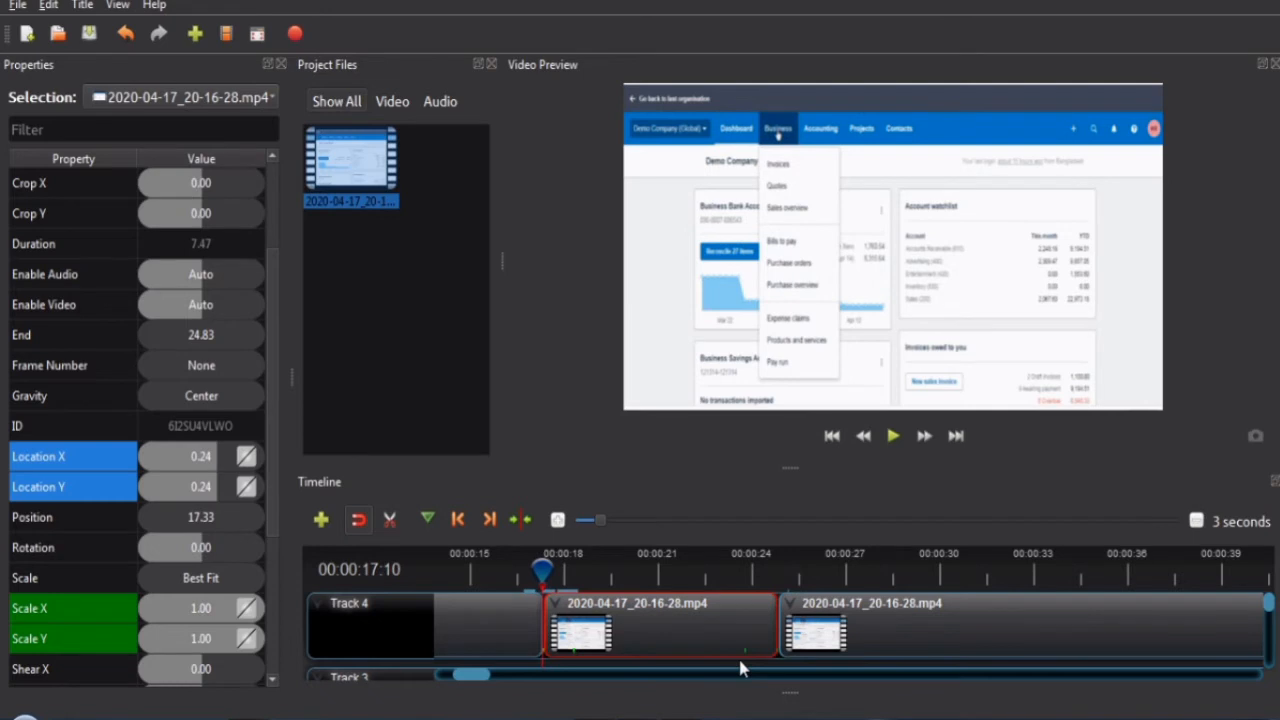
key("Right")
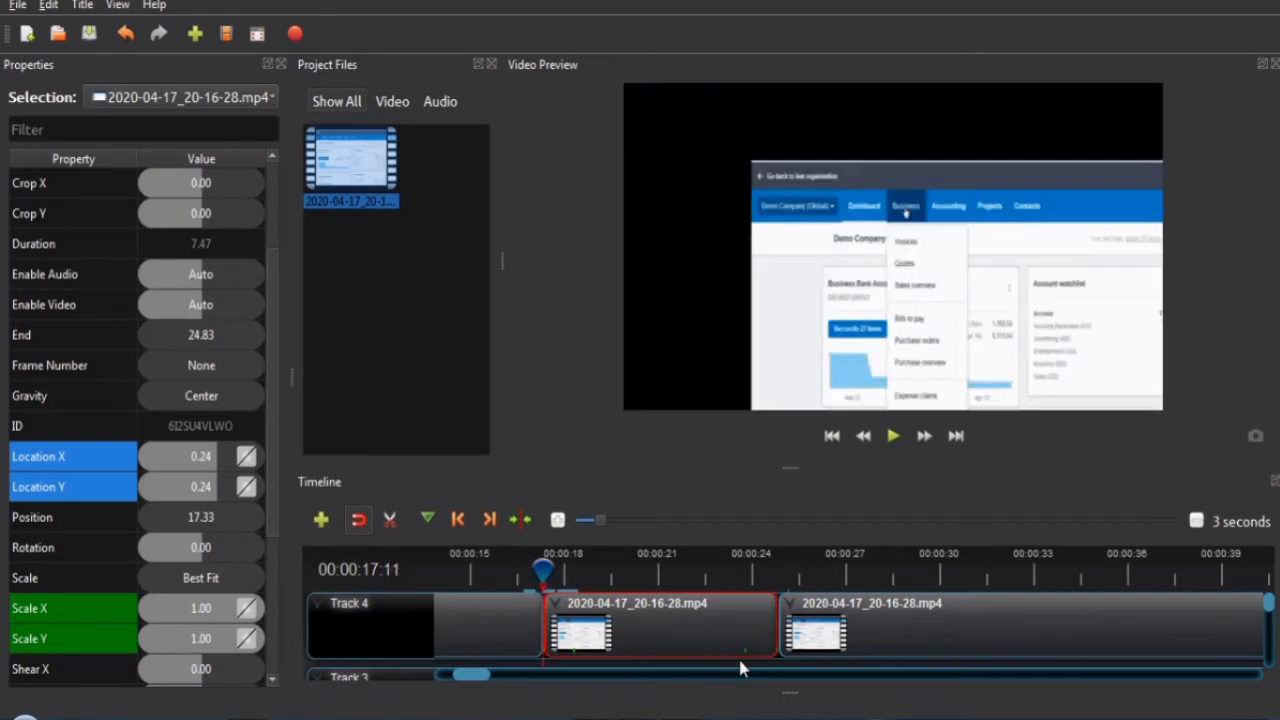
Set the middle clip's Location X and Location Y both to 0 at its first frame, 00:00:17:11
double_click(201, 459)
type("0")
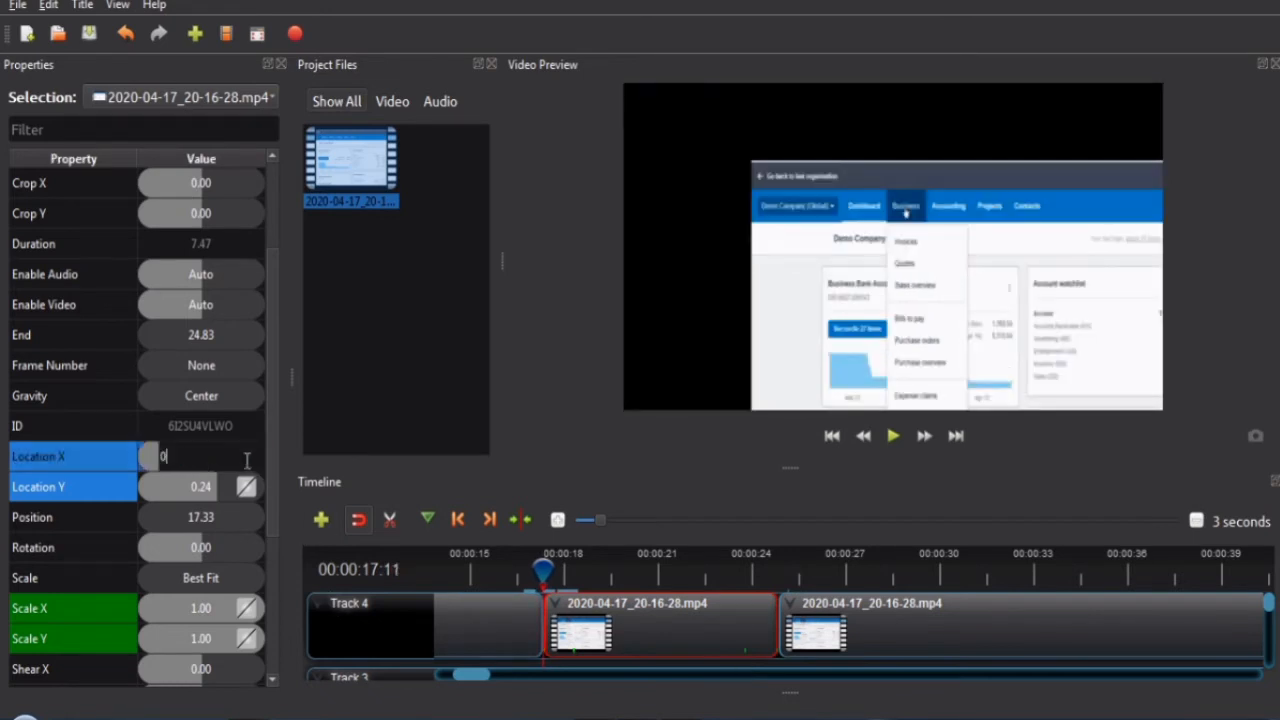
key("Return")
left_click(200, 486)
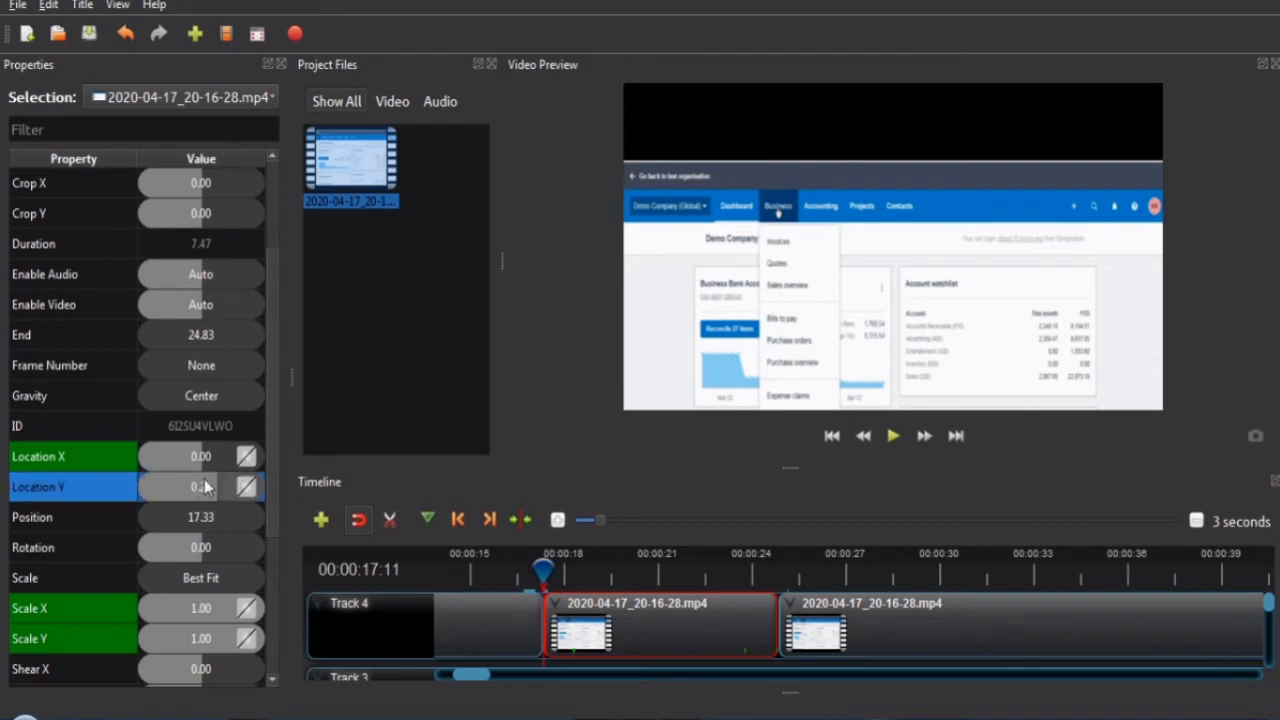
double_click(201, 486)
type("0")
key("Return")
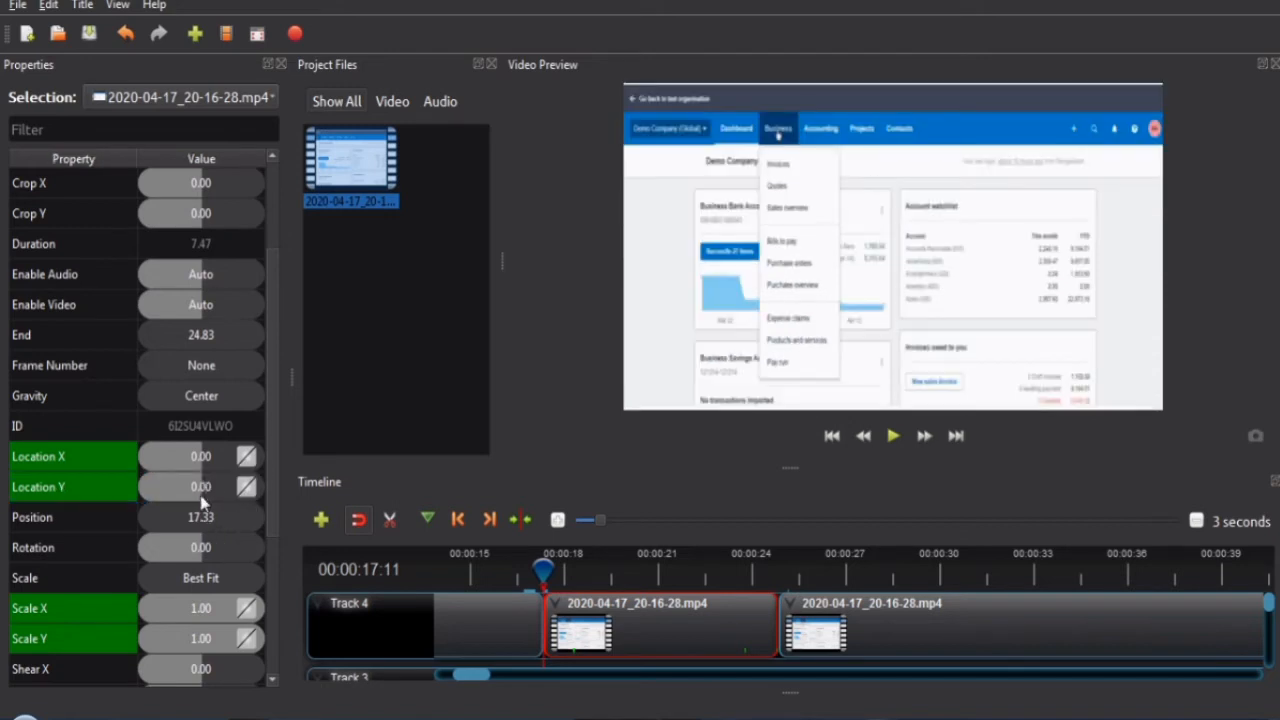
left_click_drag(251, 458, 220, 456)
right_click(251, 457)
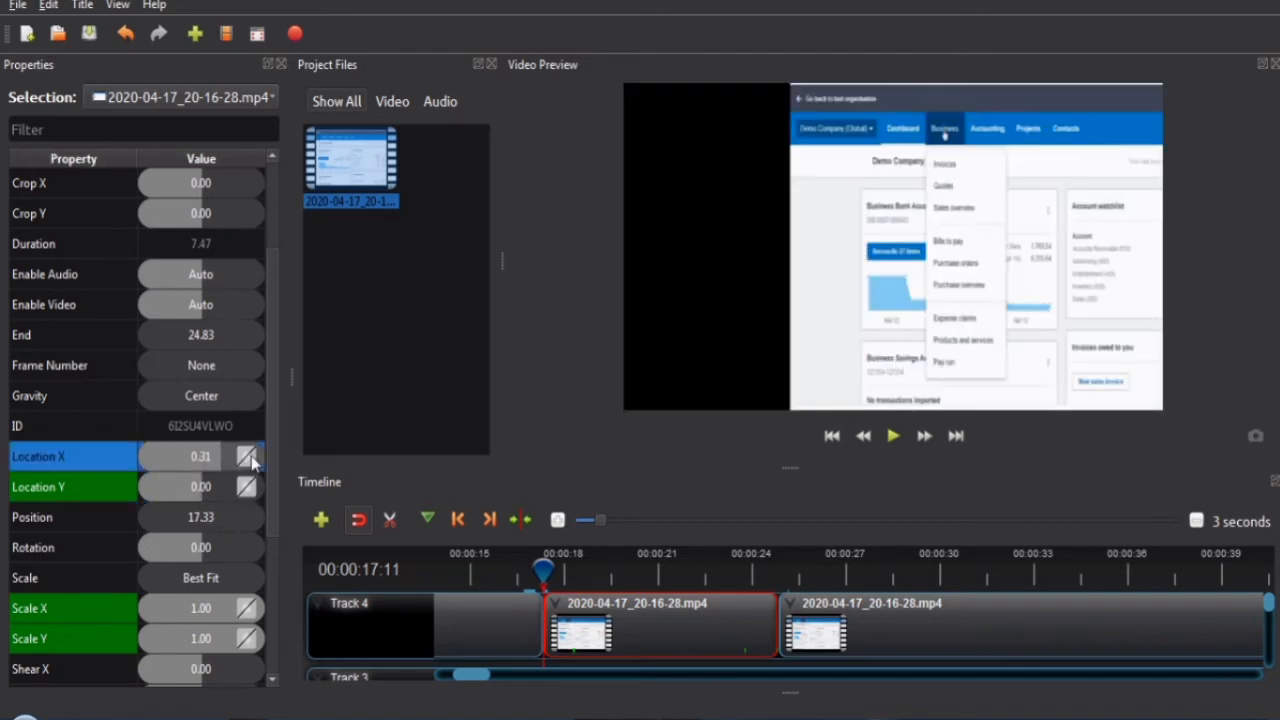
left_click(201, 465)
double_click(201, 466)
type("0")
key("Return")
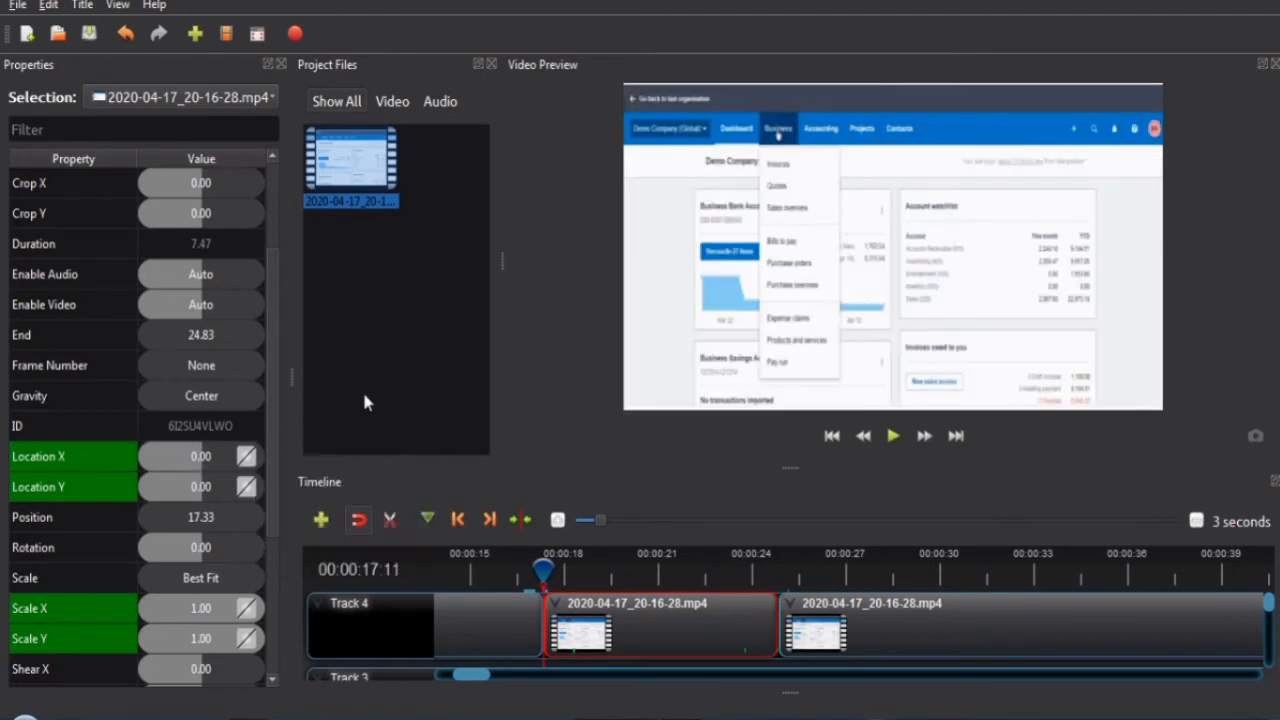
Apply Linear interpolation to the Location X and Location Y keyframes at 00:00:17:11
right_click(250, 458)
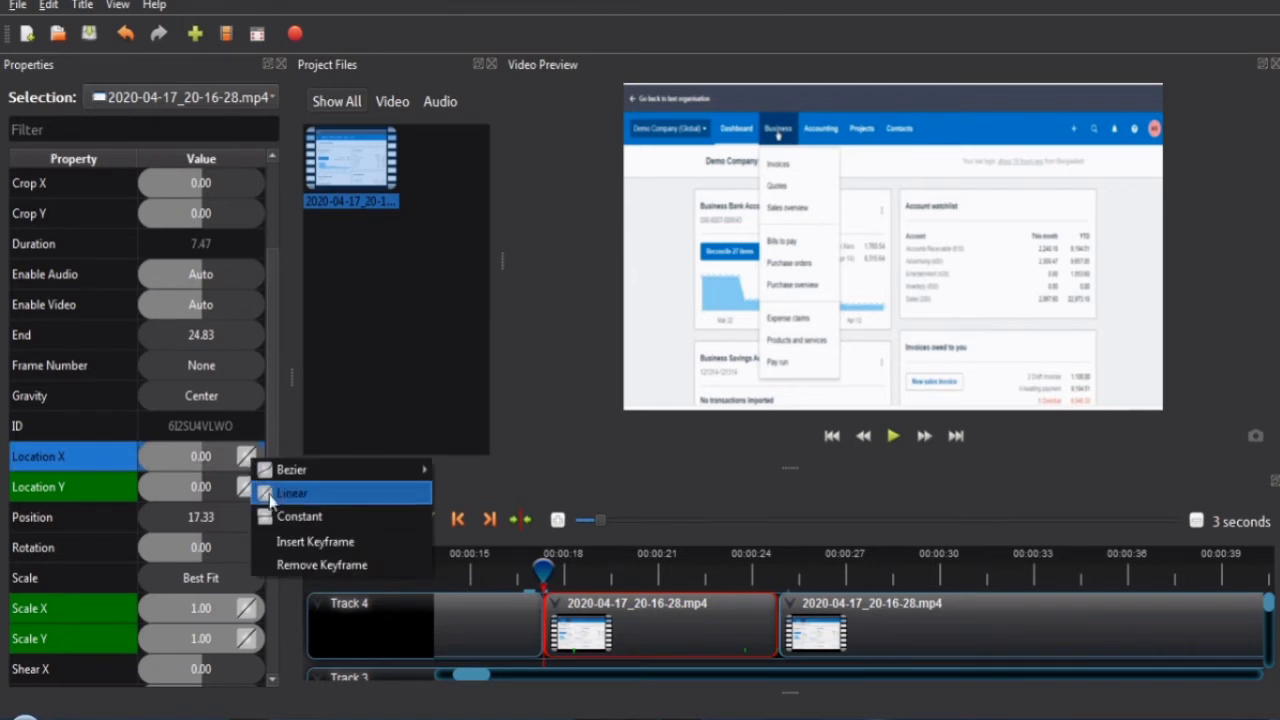
left_click(265, 501)
left_click(249, 489)
right_click(249, 489)
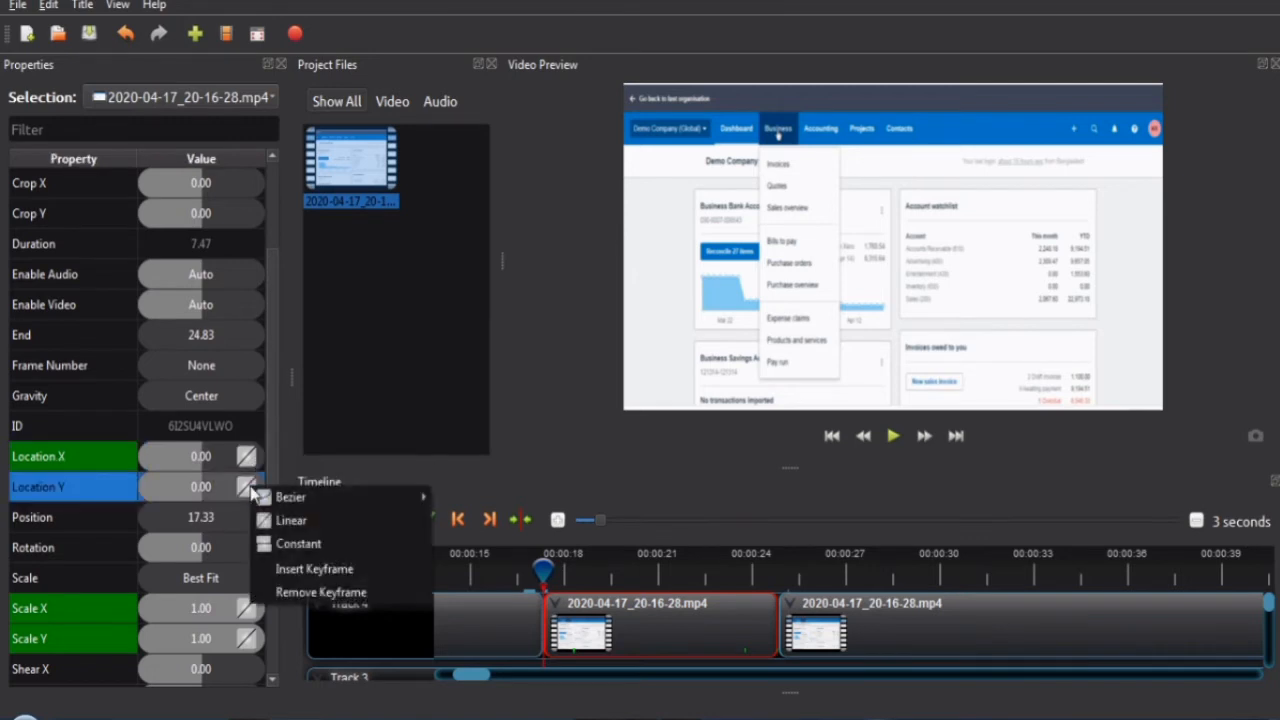
left_click(270, 518)
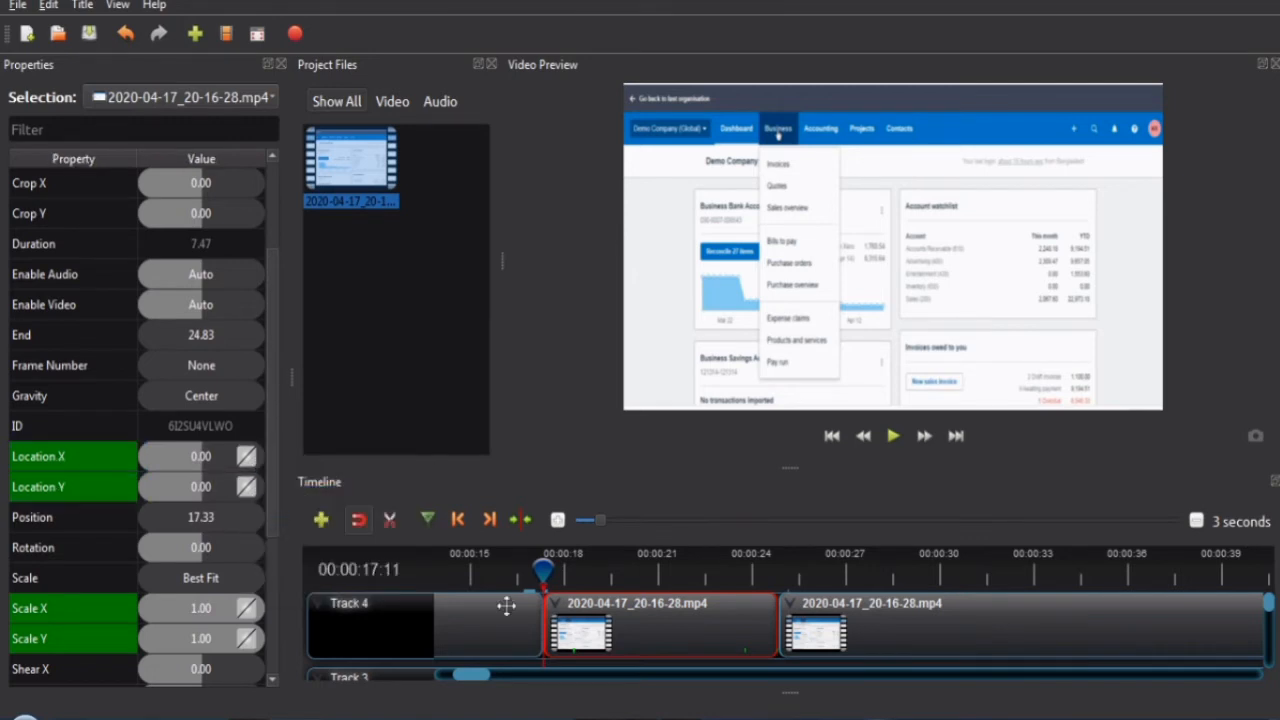
Step forward frame by frame from 00:00:17:11 to 00:00:18:19 to check the zoom-in and pan in the preview
left_click(637, 608)
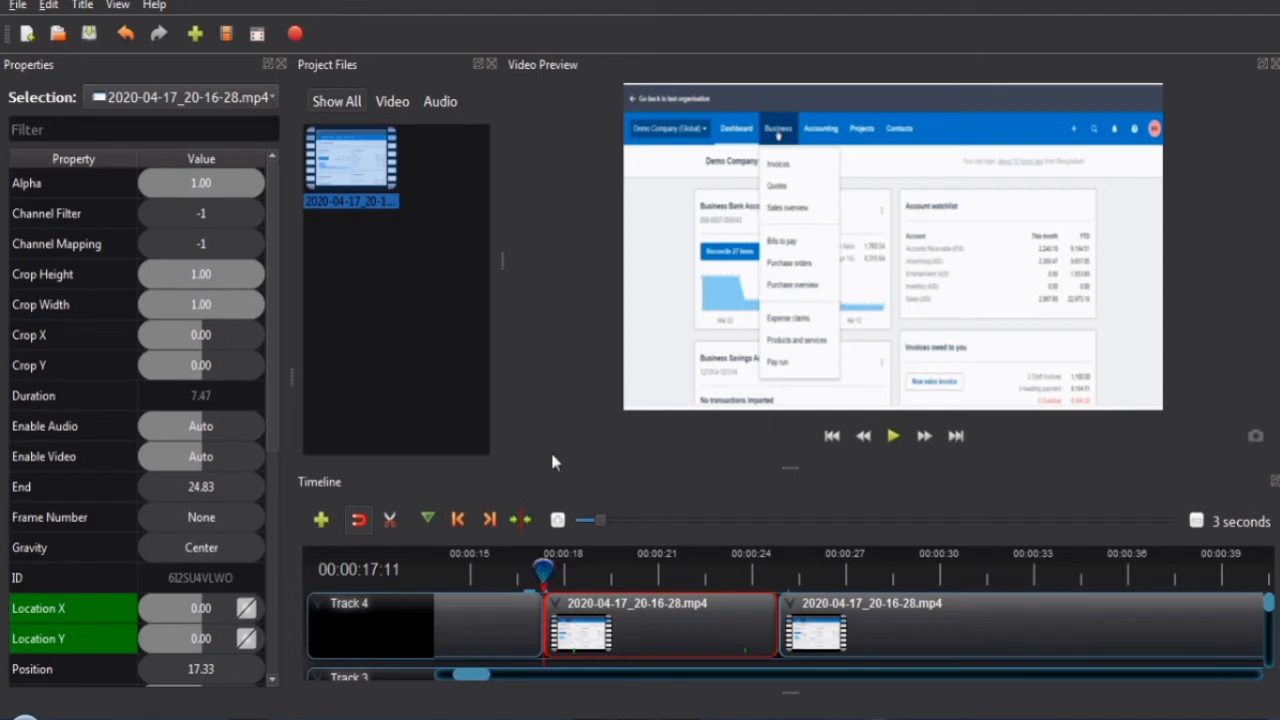
key("Right")
key("Right")
key("Right")
key("Right")
key("Right")
key("Right")
key("Right")
key("Right")
key("Right")
key("Right")
key("Right")
key("Right")
key("Right")
key("Right")
key("Right")
key("Right")
key("Right")
key("Right")
key("Right")
key("Right")
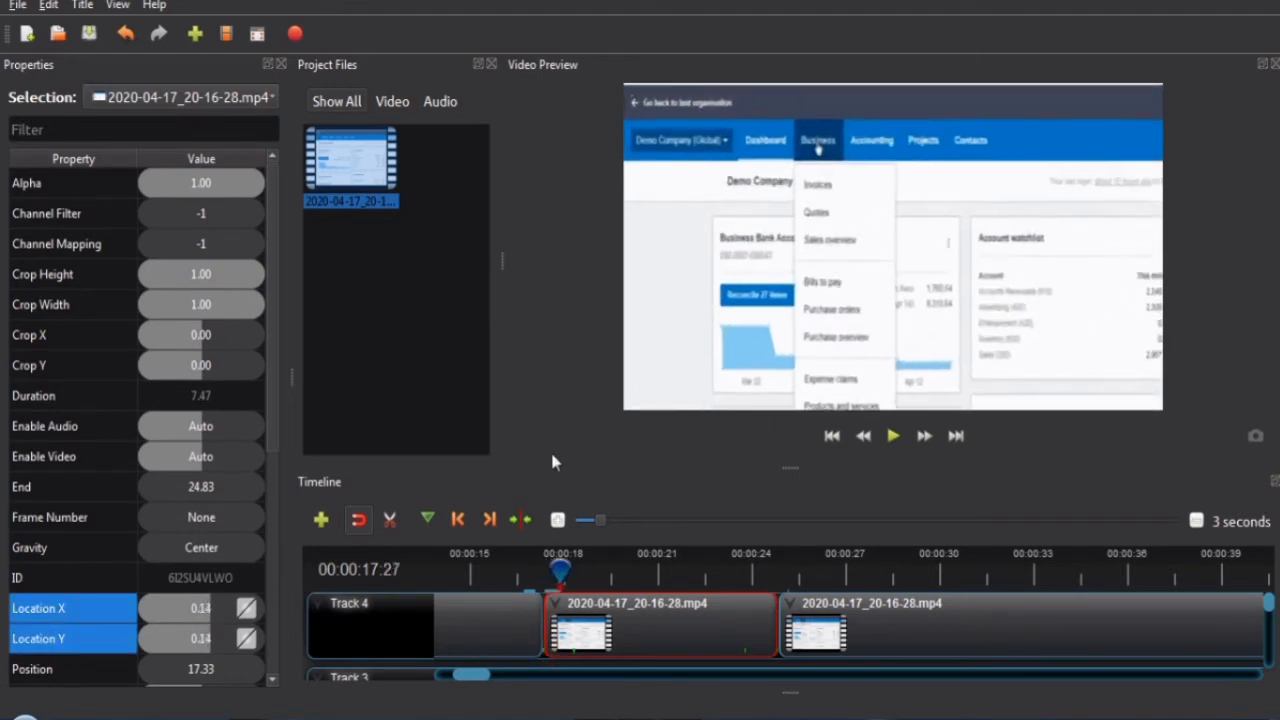
key("Right")
key("Right")
key("Right")
key("Right")
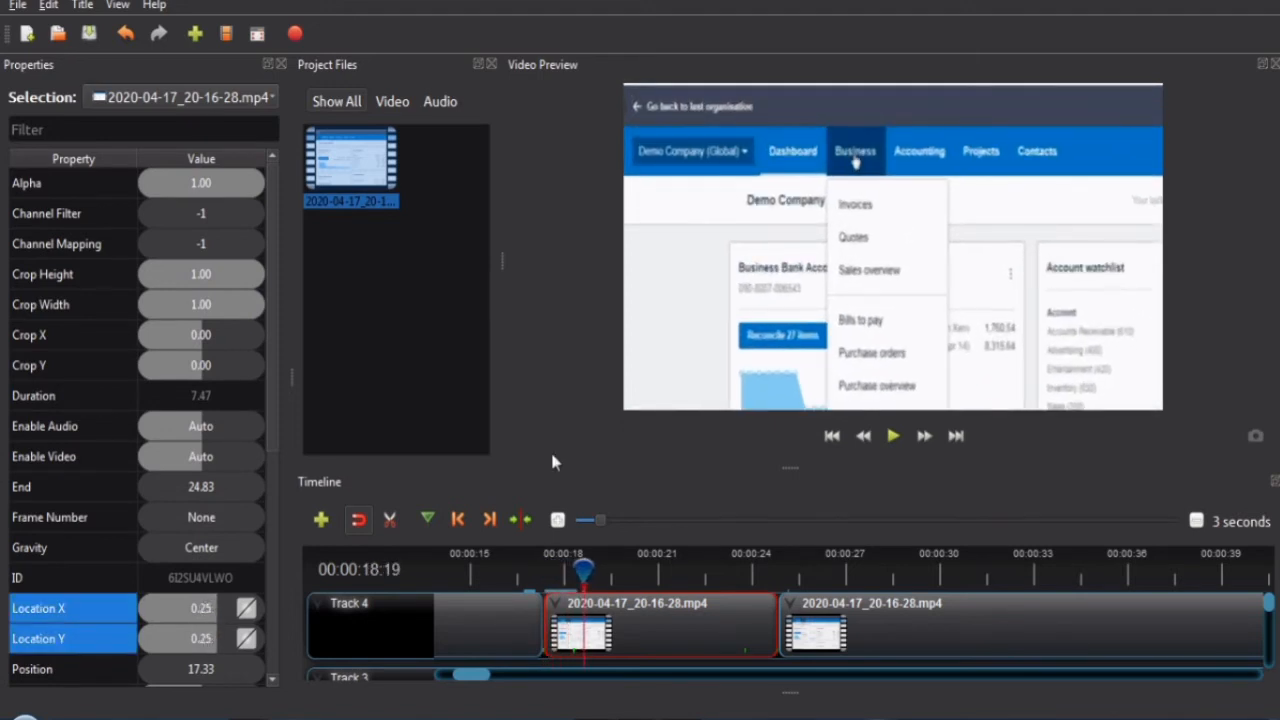
Step back towards the start of the zoom-in and review its frames again up to 00:00:18:11
key("Left")
key("Left")
key("Left")
key("Left")
key("Left")
key("Left")
key("Left")
key("Left")
key("Left")
key("Left")
key("Left")
key("Left")
key("Left")
key("Left")
key("Left")
key("Left")
key("Left")
key("Left")
key("Left")
key("Left")
key("Right")
key("Right")
key("Right")
key("Right")
key("Right")
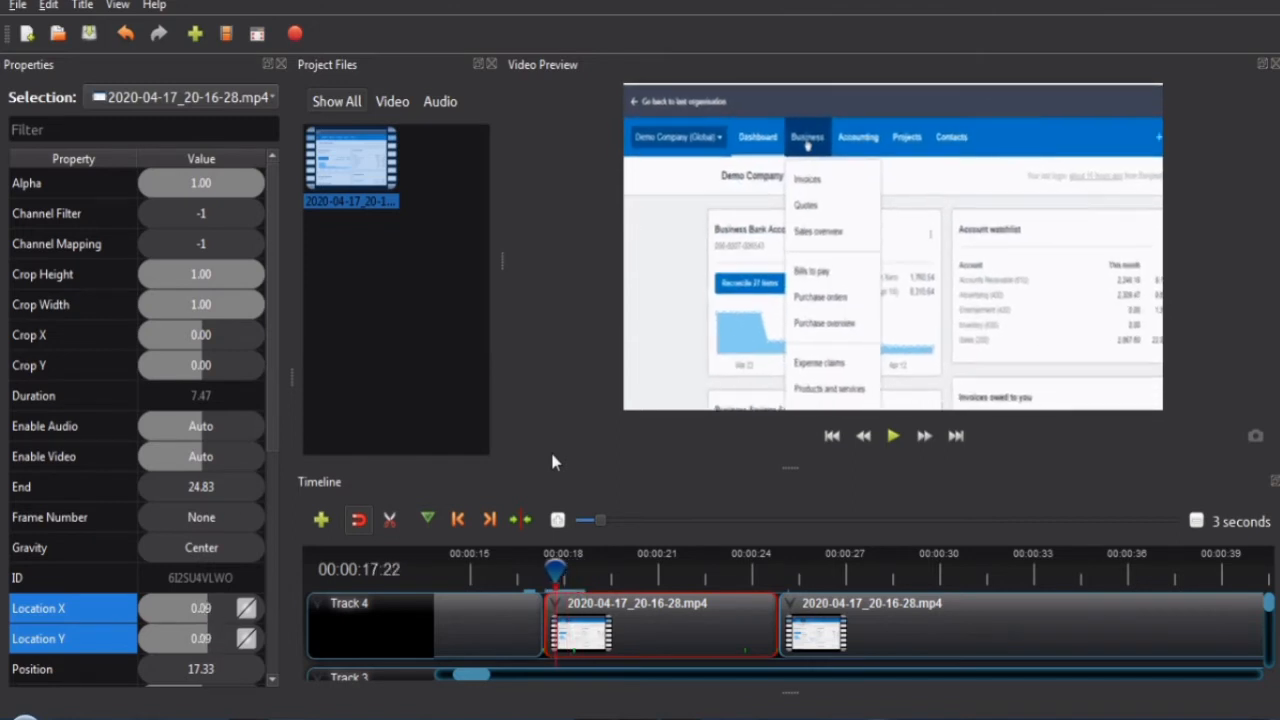
key("Right")
key("Right")
key("Right")
key("Right")
key("Right")
key("Right")
key("Right")
key("Right")
key("Right")
key("Right")
key("Right")
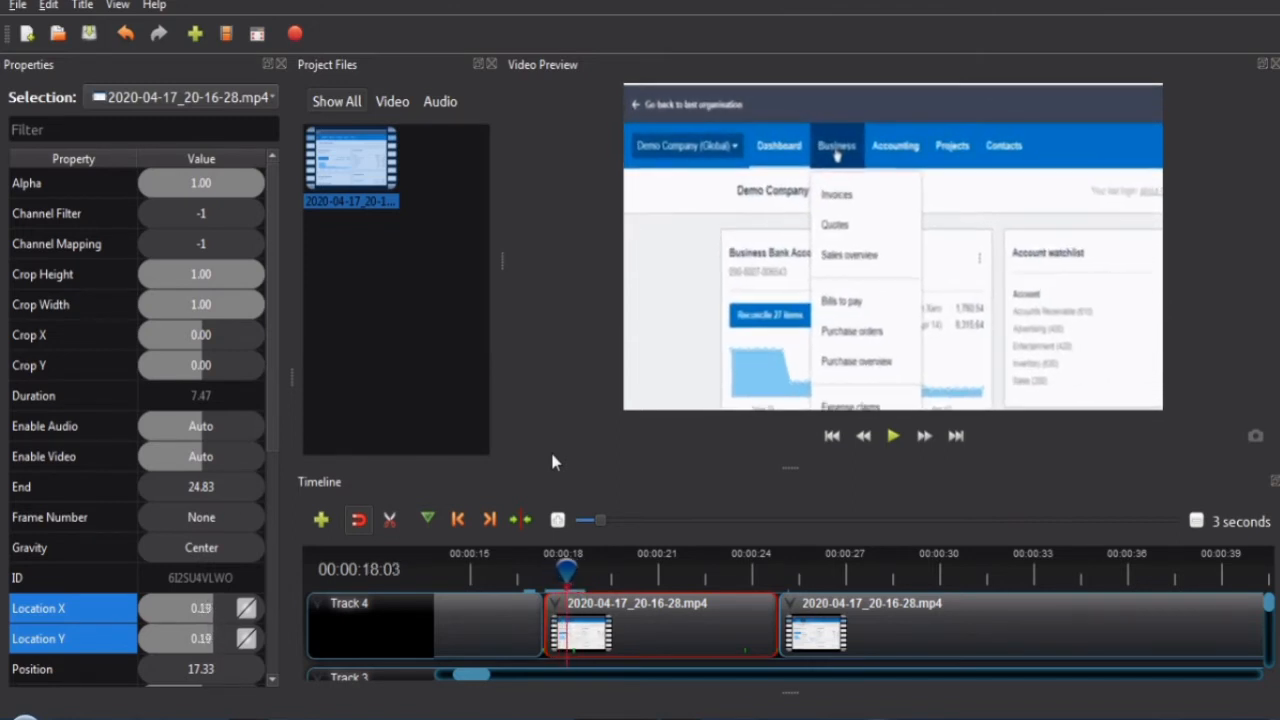
key("Right")
key("Right")
key("Right")
key("Right")
key("Right")
key("Right")
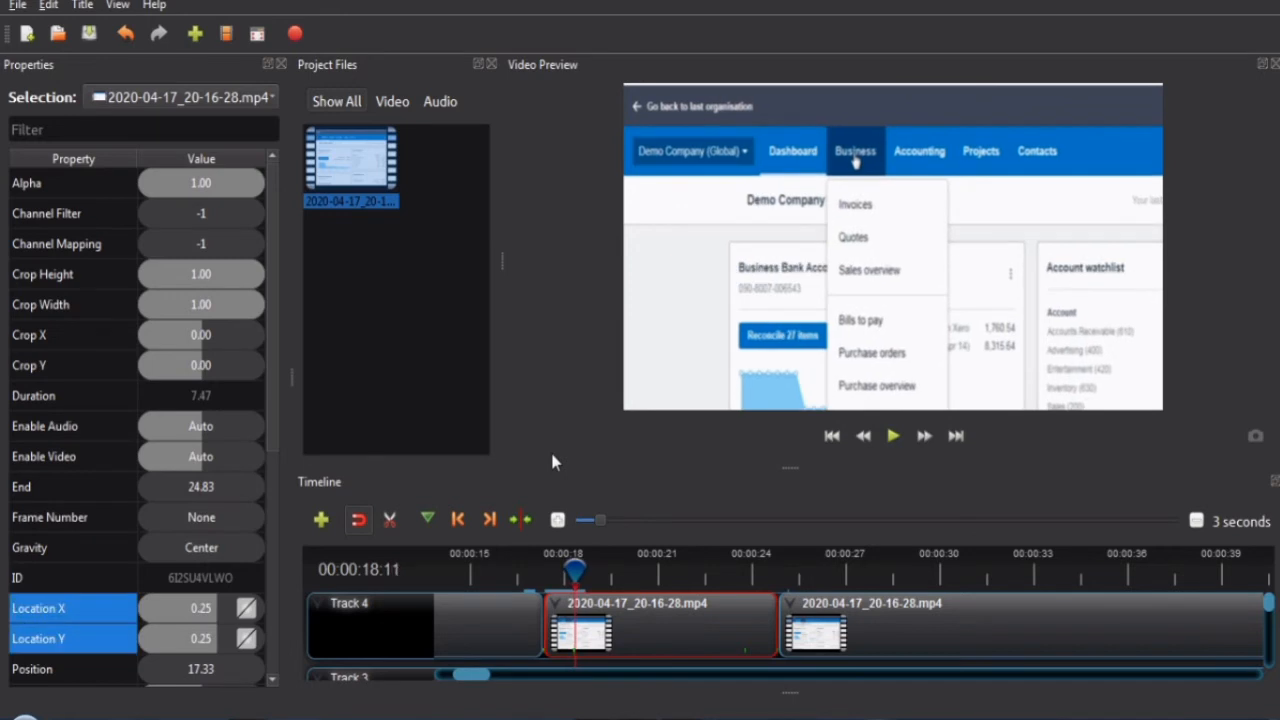
Advance the playhead frame by frame through the zoomed-in section from 00:00:18:11 to 00:00:23:24, near the middle clip's end
key("Right")
key("Right")
key("Right")
key("Right")
key("Right")
key("Right")
key("Right")
key("Right")
key("Right")
key("Right")
key("Right")
key("Right")
key("Right")
key("Right")
key("Right")
key("Right")
key("Right")
key("Right")
key("Right")
key("Right")
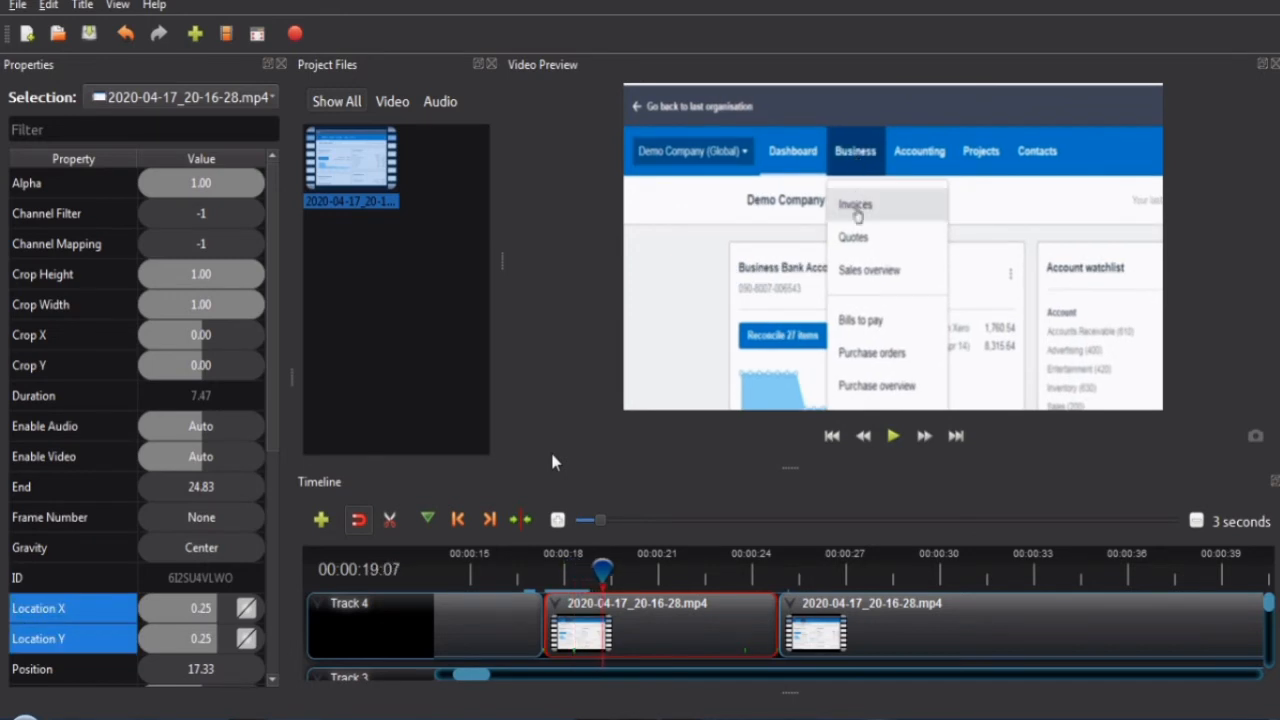
key("Right")
key("Right")
key("Right")
key("Right")
key("Right")
key("Right")
key("Right")
key("Right")
key("Right")
key("Right")
key("Right")
key("Right")
key("Right")
key("Right")
key("Right")
key("Right")
key("Right")
key("Right")
key("Right")
key("Right")
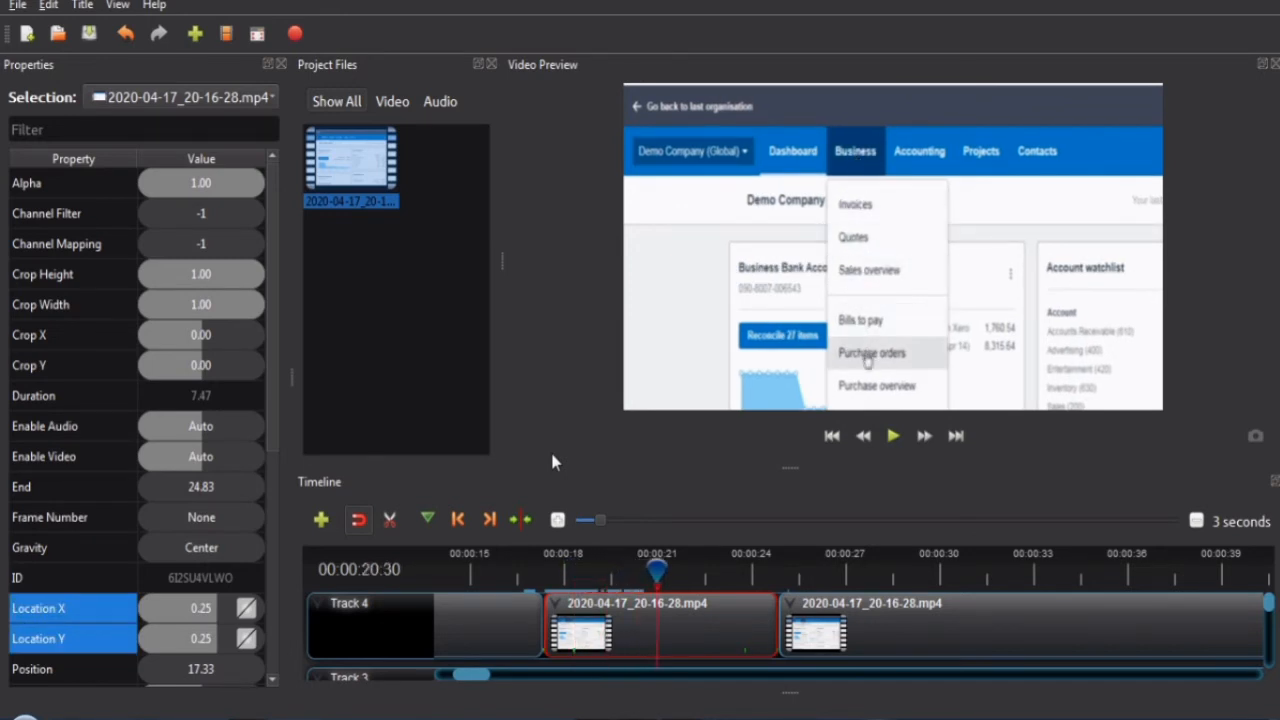
key("Right")
key("Right")
key("Right")
key("Right")
key("Right")
key("Right")
key("Right")
key("Right")
key("Right")
key("Right")
key("Right")
key("Right")
key("Right")
key("Right")
key("Right")
key("Right")
key("Right")
key("Right")
key("Right")
key("Right")
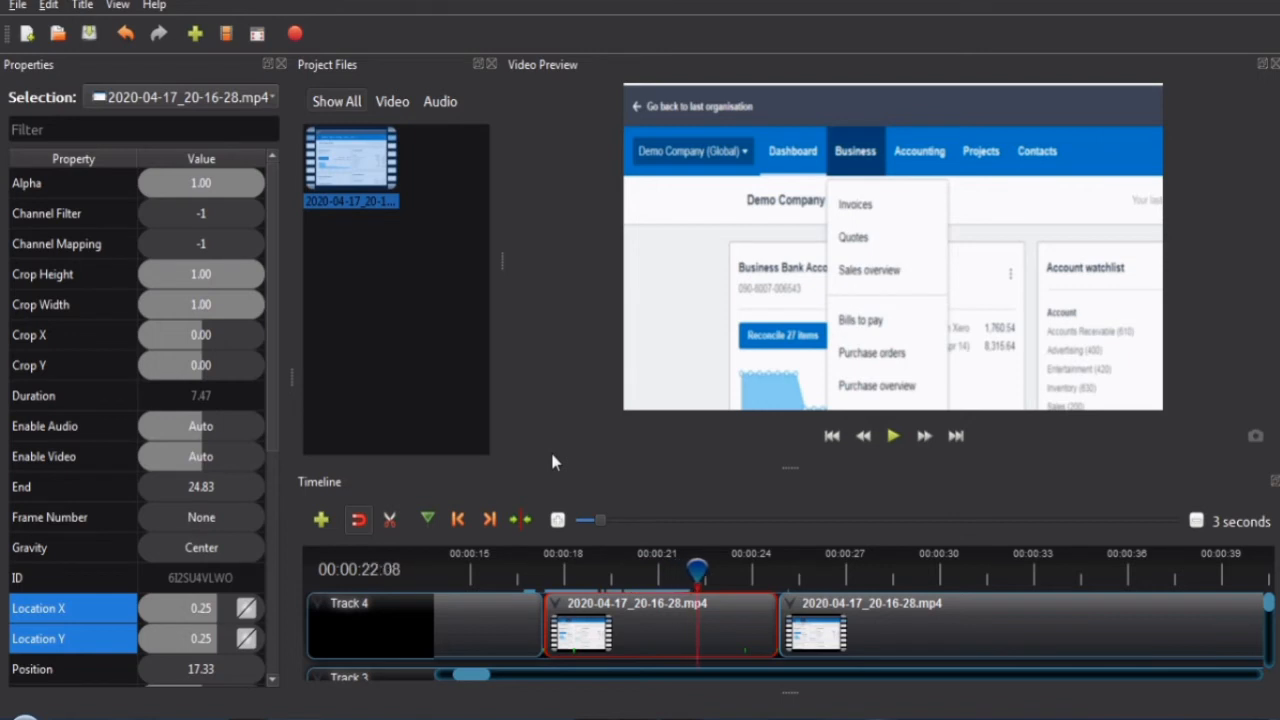
key("Right")
key("Right")
key("Right")
key("Right")
key("Right")
key("Right")
key("Right")
key("Right")
key("Right")
key("Right")
key("Right")
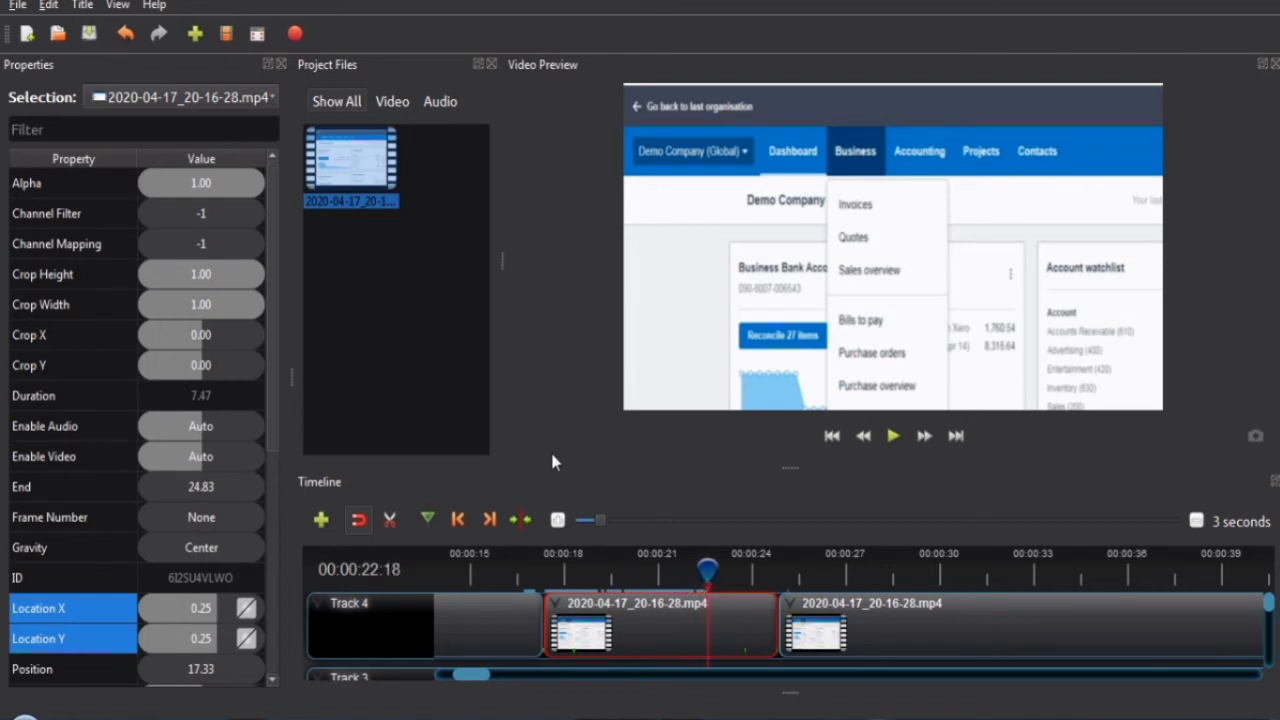
key("Right")
key("Right")
key("Right")
key("Right")
key("Right")
key("Right")
key("Right")
key("Right")
key("Right")
key("Right")
key("Right")
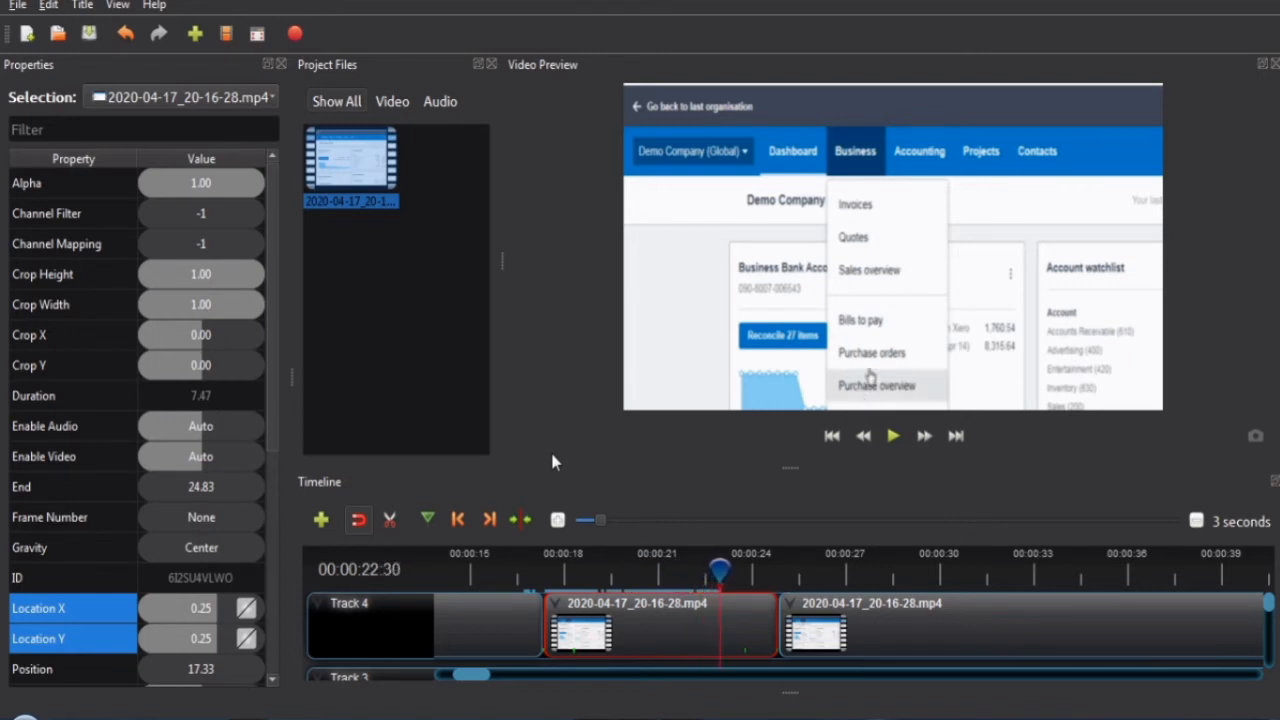
key("Right")
key("Right")
key("Right")
key("Right")
key("Right")
key("Right")
key("Right")
key("Right")
key("Right")
key("Right")
key("Right")
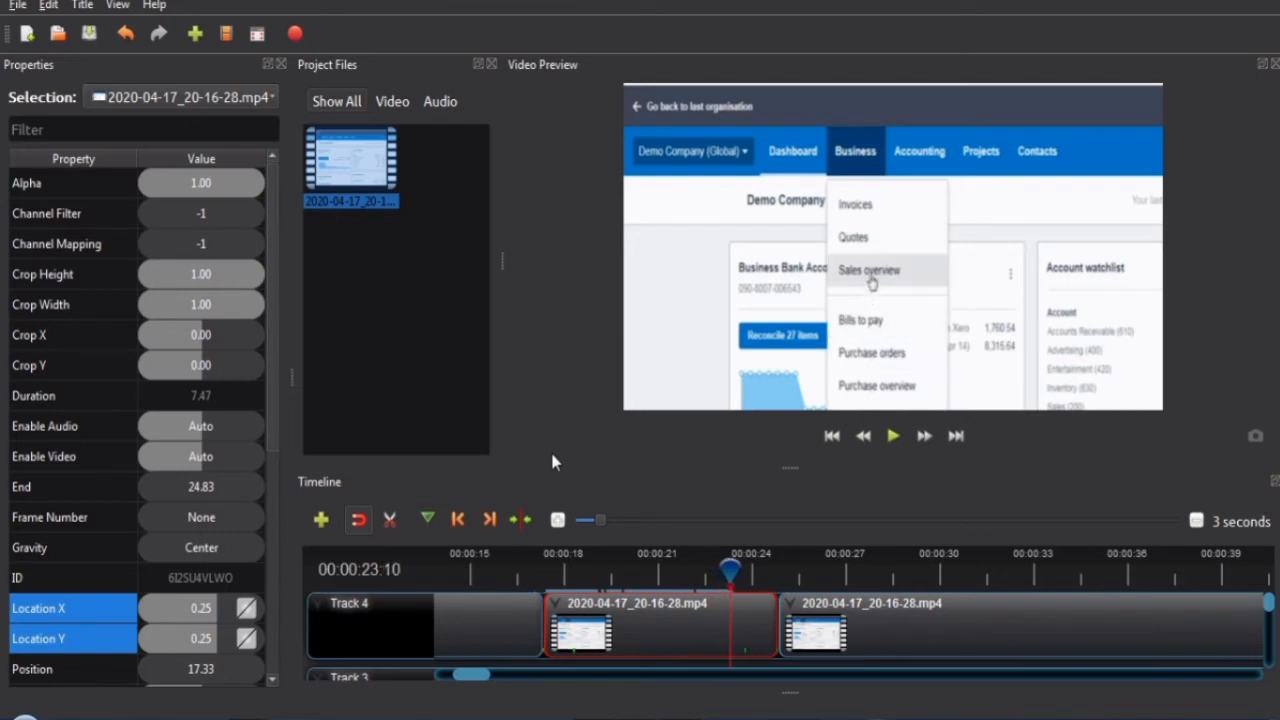
key("Right")
key("Right")
key("Right")
key("Right")
key("Right")
key("Right")
key("Right")
key("Right")
key("Right")
key("Right")
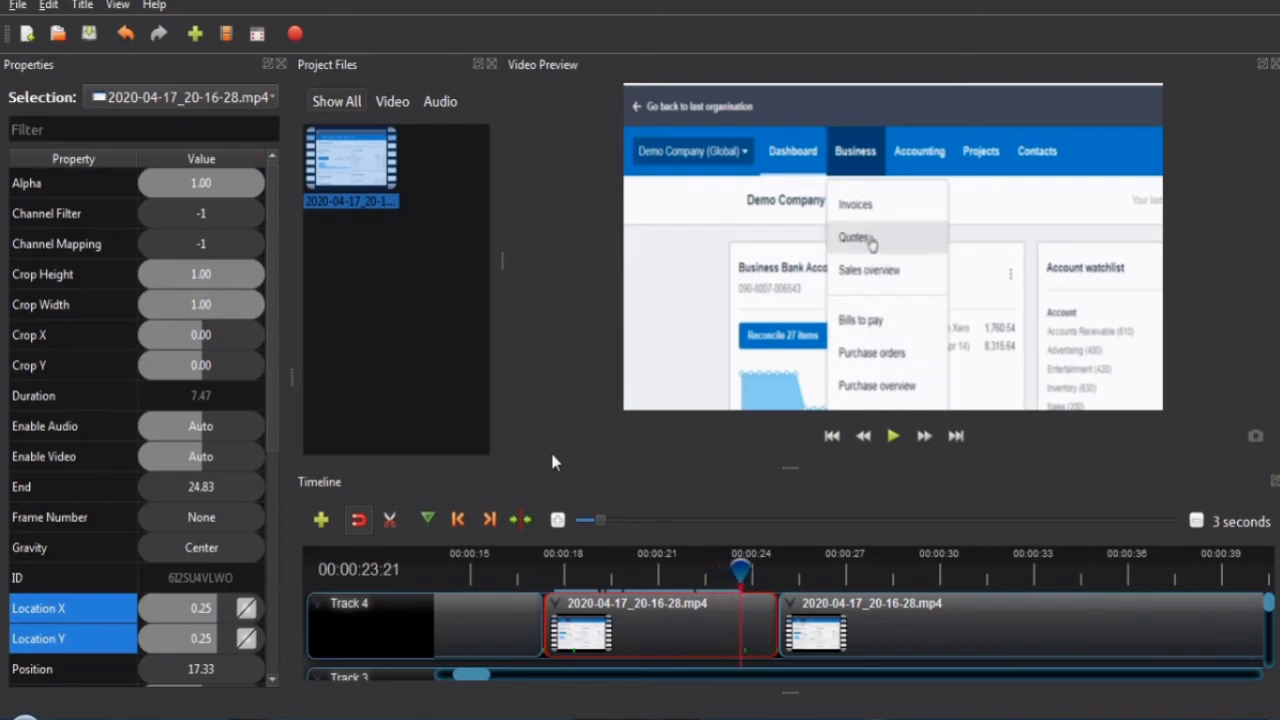
key("Right")
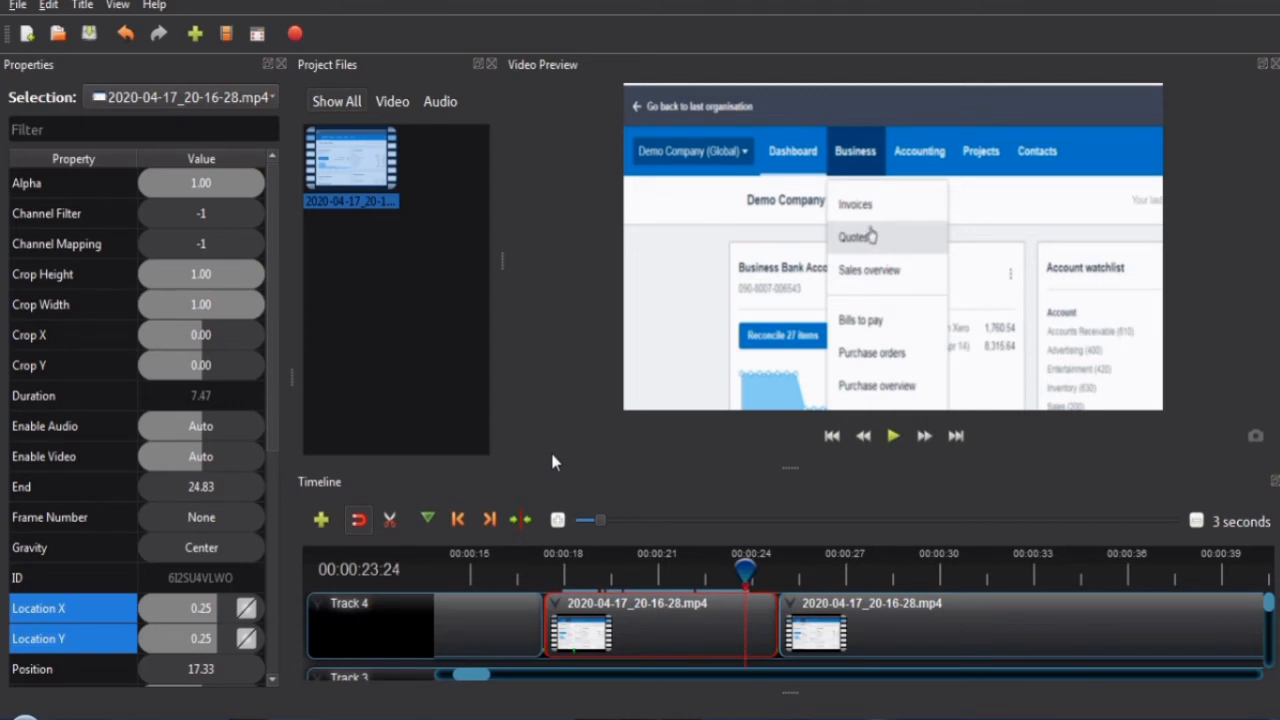
Set the middle clip's Location Y to -0.25 at 00:00:23:24 and zoom the timeline out to the 5-second scale
left_click_drag(279, 382, 277, 455)
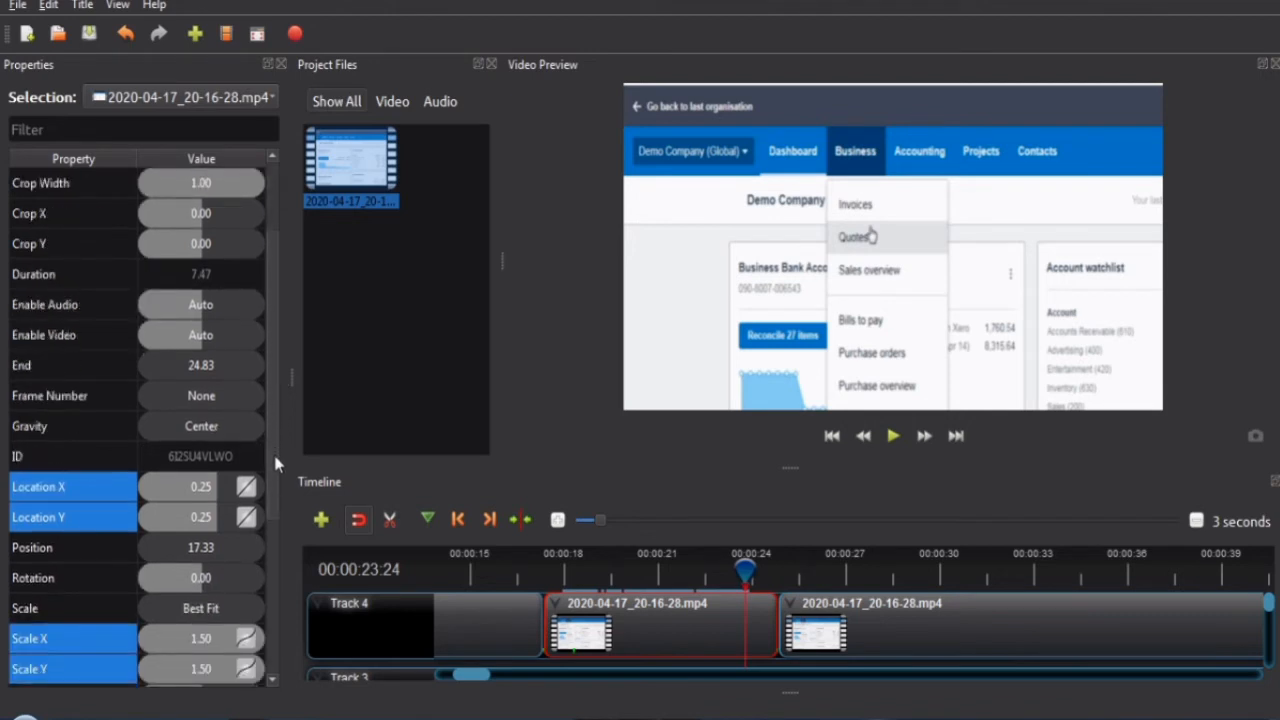
key("minus")
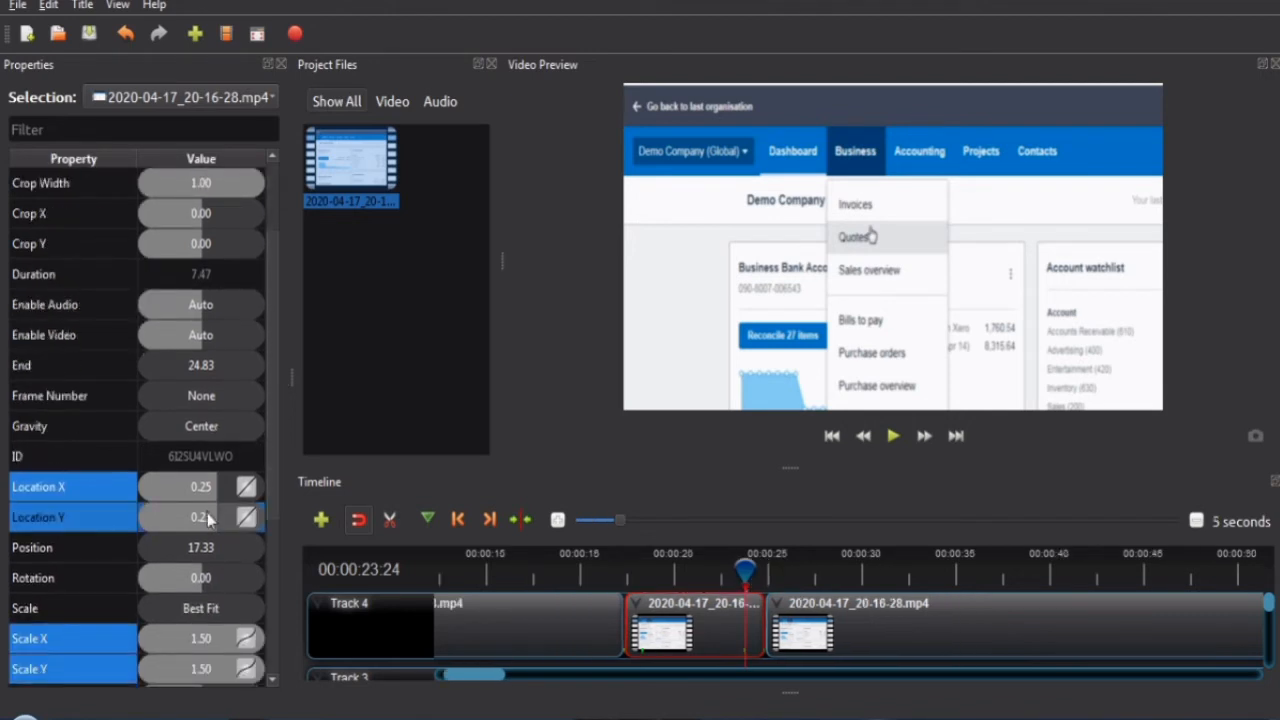
double_click(208, 517)
type("-")
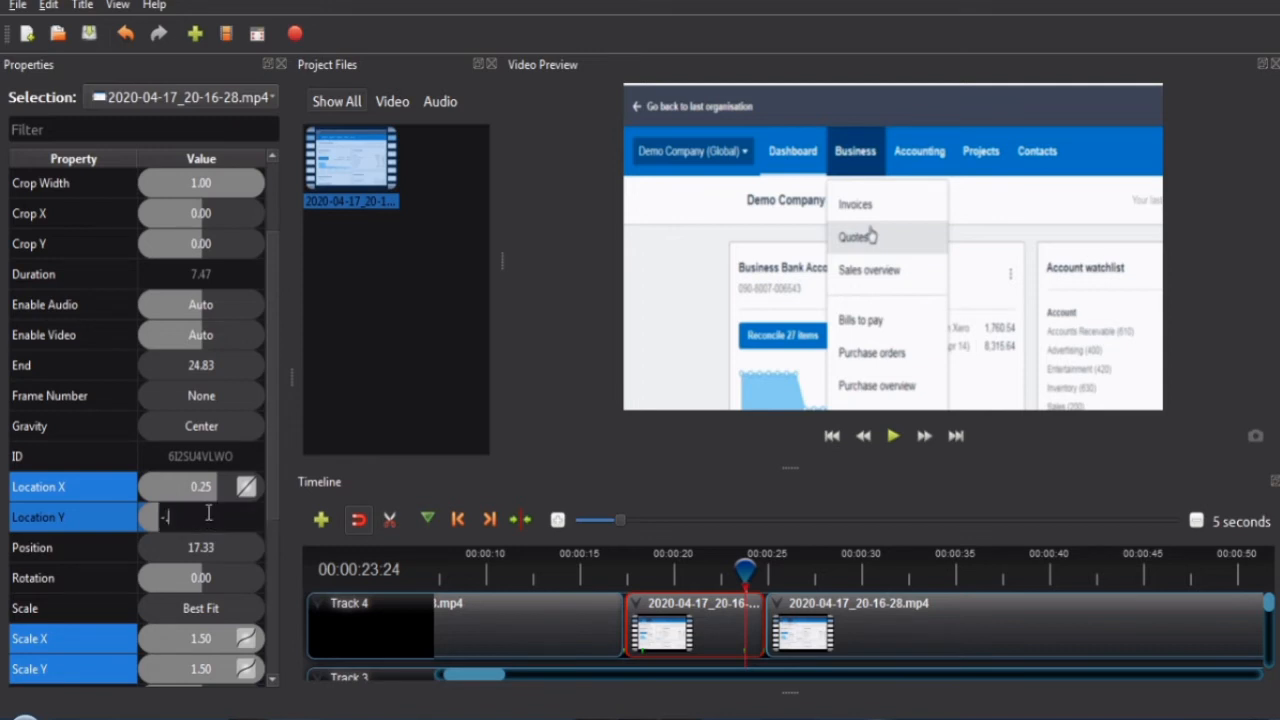
type("0.25")
key("Return")
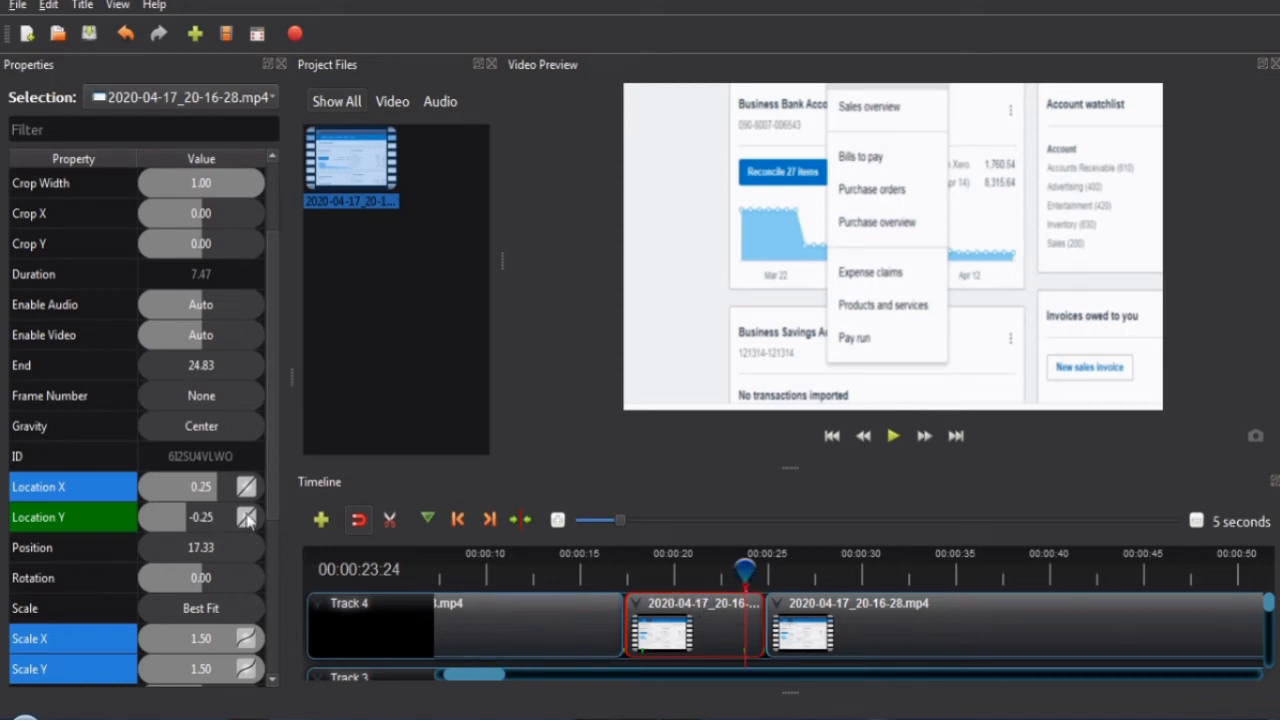
Apply Linear interpolation to the middle clip's Scale X, Scale Y, Location X and Location Y at 00:00:23:24
right_click(245, 638)
left_click(290, 549)
right_click(245, 670)
left_click(292, 579)
right_click(253, 493)
left_click(270, 528)
right_click(250, 526)
left_click(262, 547)
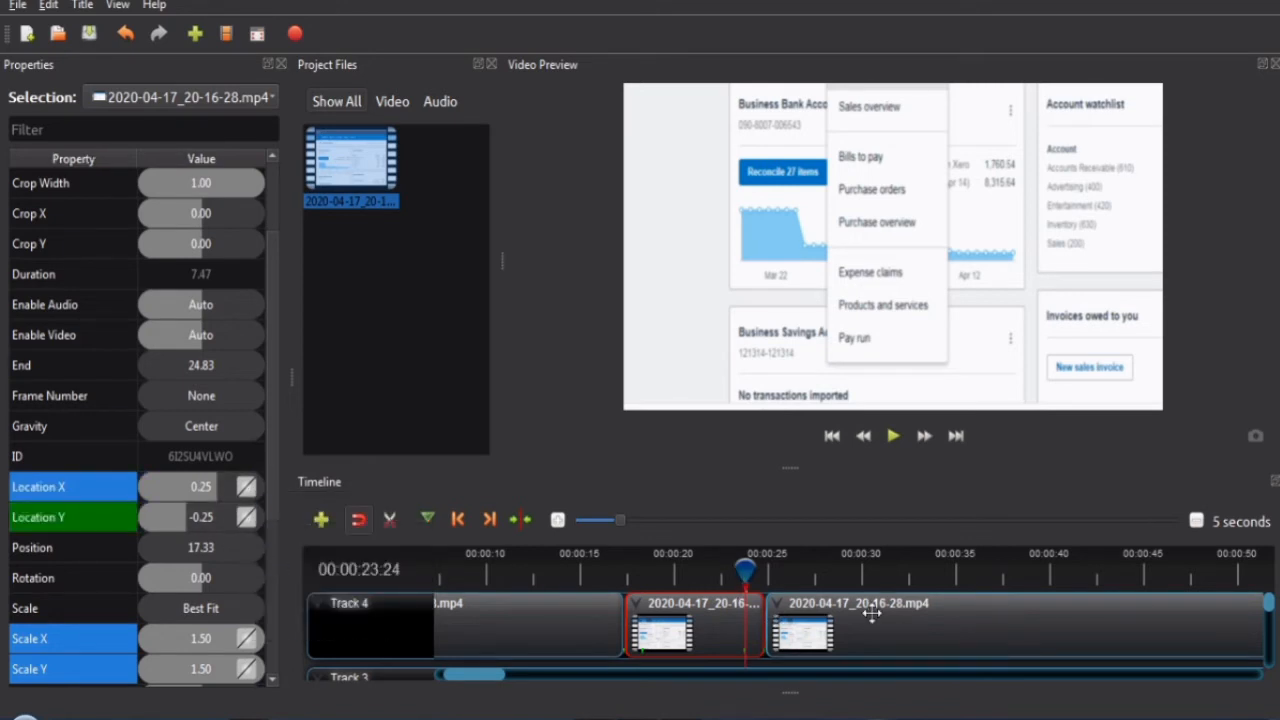
Step back frame by frame from 00:00:23:24 to the middle clip's start at 00:00:17:06, reviewing the vertical pan and zoom-in in reverse
key("Left")
key("Left")
key("Left")
key("Left")
key("Left")
key("Left")
key("Left")
key("Left")
key("Left")
key("Left")
key("Left")
key("Left")
key("Left")
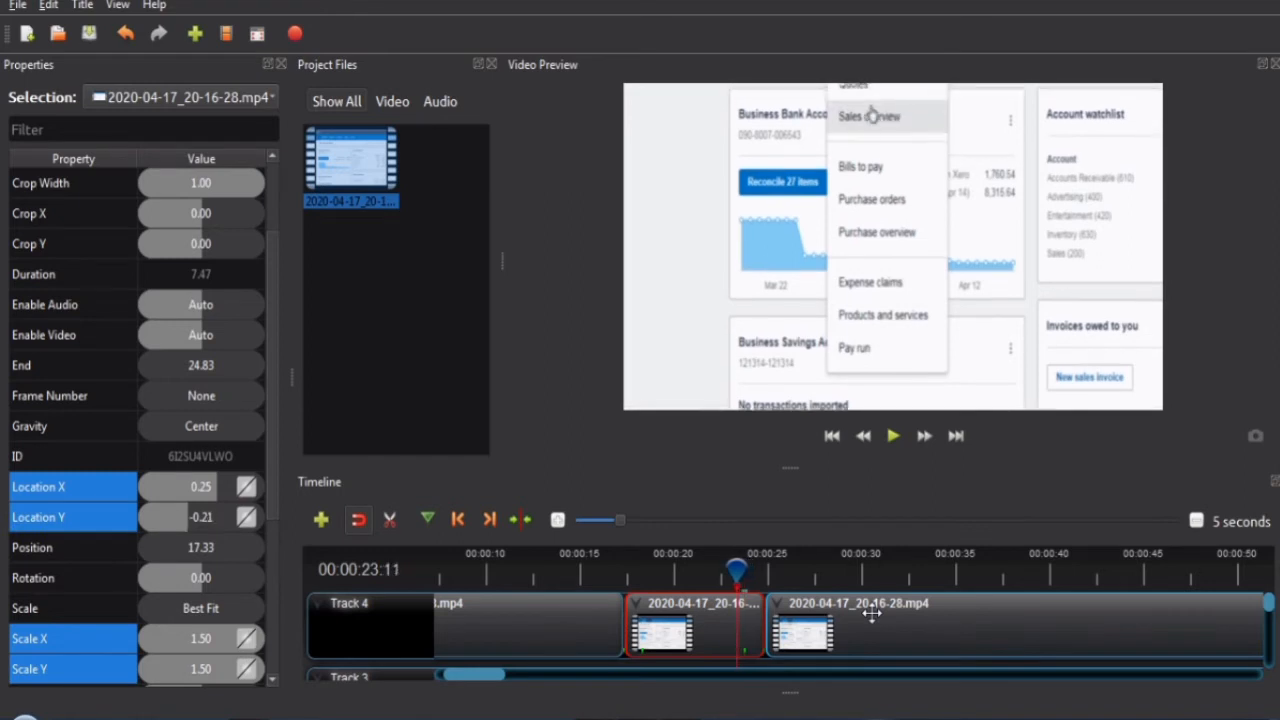
key("Left")
key("Left")
key("Left")
key("Left")
key("Left")
key("Left")
key("Left")
key("Left")
key("Left")
key("Left")
key("Left")
key("Left")
key("Left")
key("Left")
key("Left")
key("Left")
key("Left")
key("Left")
key("Left")
key("Left")
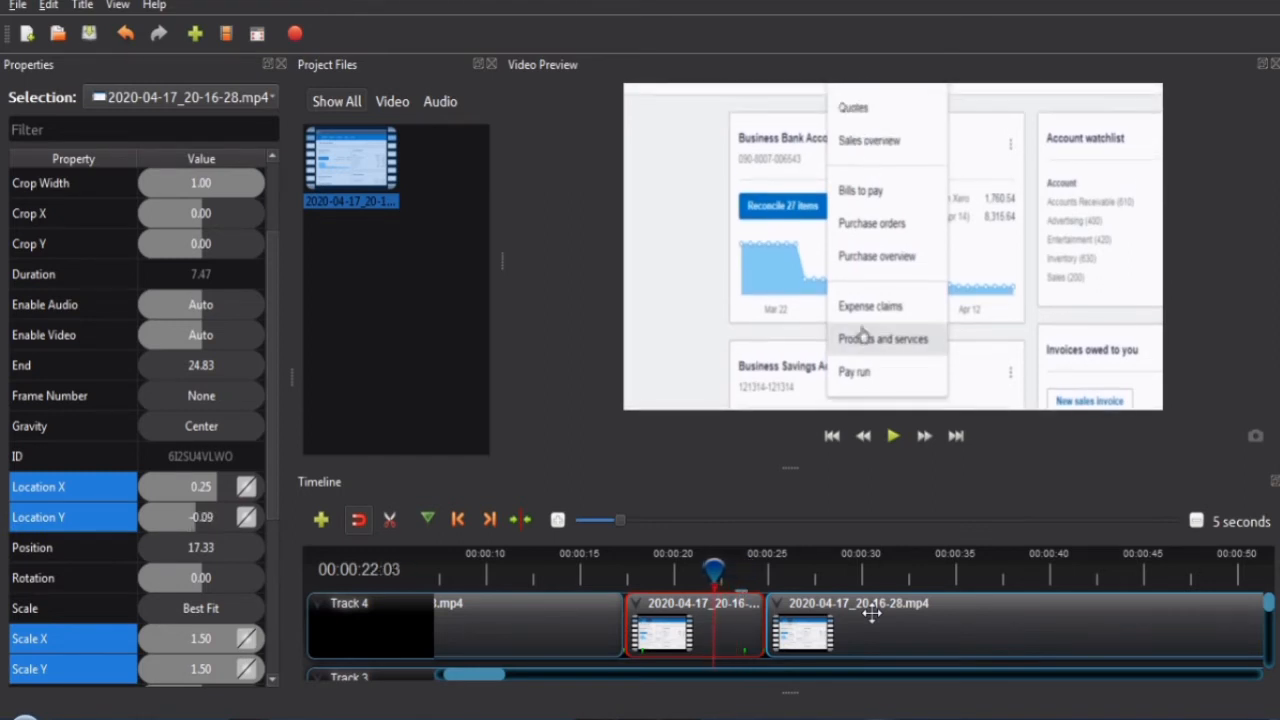
key("Left")
key("Left")
key("Left")
key("Left")
key("Left")
key("Left")
key("Left")
key("Left")
key("Left")
key("Left")
key("Left")
key("Left")
key("Left")
key("Left")
key("Left")
key("Left")
key("Left")
key("Left")
key("Left")
key("Left")
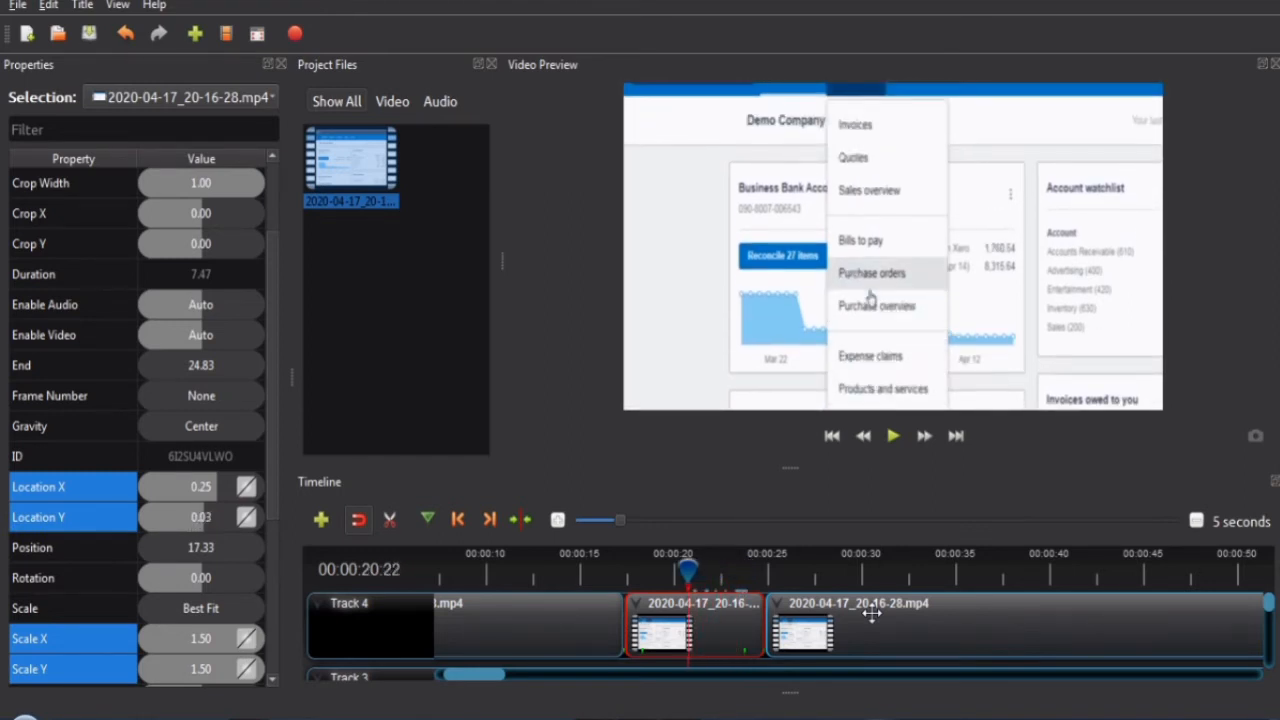
key("Left")
key("Left")
key("Left")
key("Left")
key("Left")
key("Left")
key("Left")
key("Left")
key("Left")
key("Left")
key("Left")
key("Left")
key("Left")
key("Left")
key("Left")
key("Left")
key("Left")
key("Left")
key("Left")
key("Left")
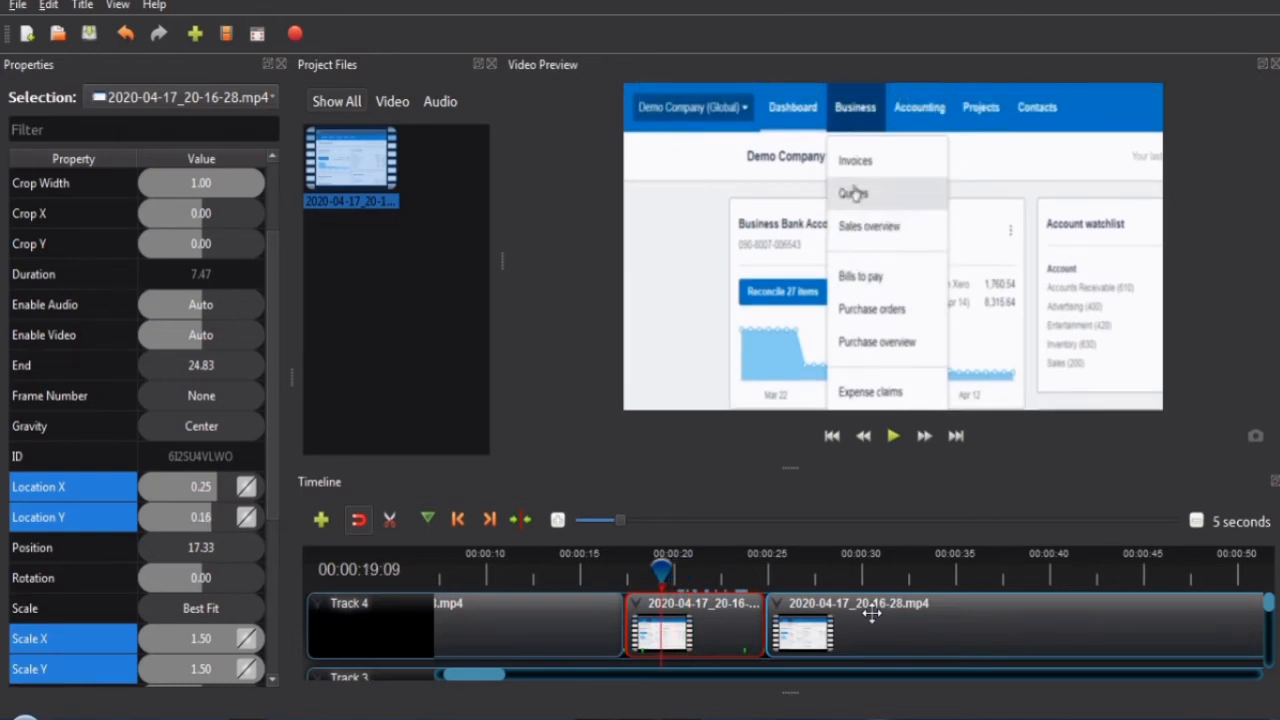
key("Left")
key("Left")
key("Left")
key("Left")
key("Left")
key("Left")
key("Left")
key("Left")
key("Left")
key("Left")
key("Left")
key("Left")
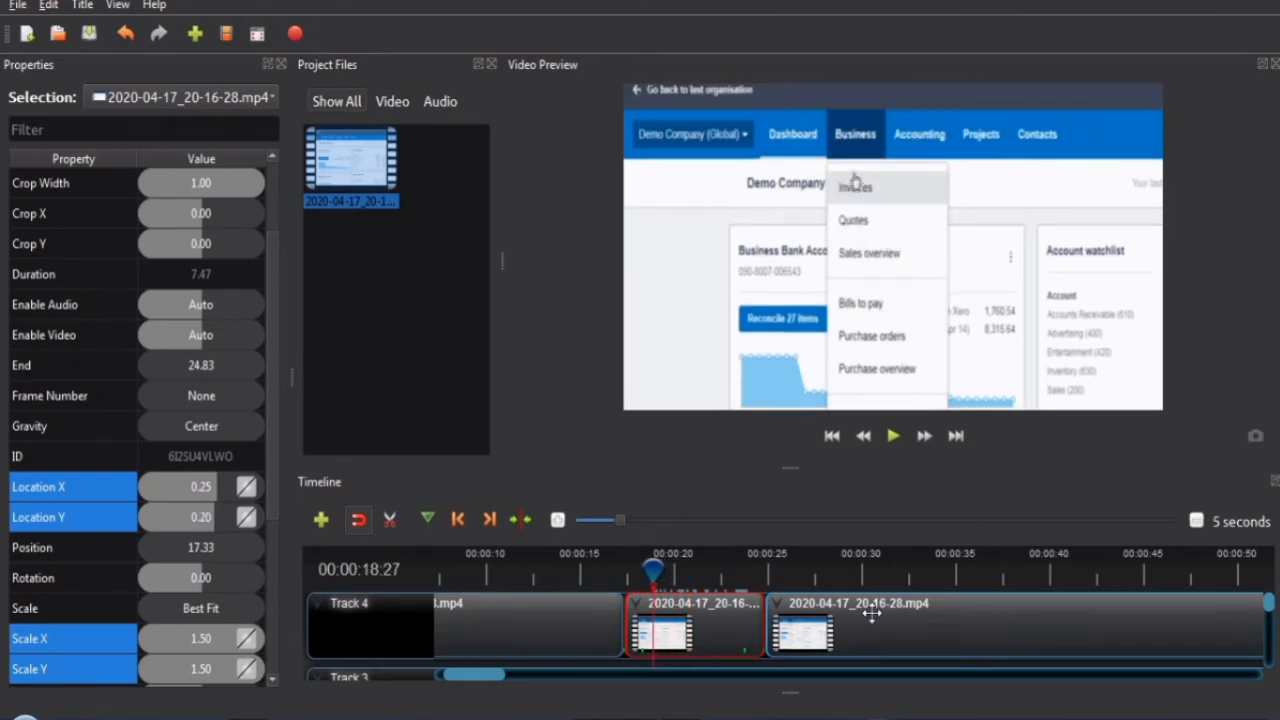
key("Left")
key("Left")
key("Left")
key("Left")
key("Left")
key("Left")
key("Left")
key("Left")
key("Left")
key("Left")
key("Left")
key("Left")
key("Left")
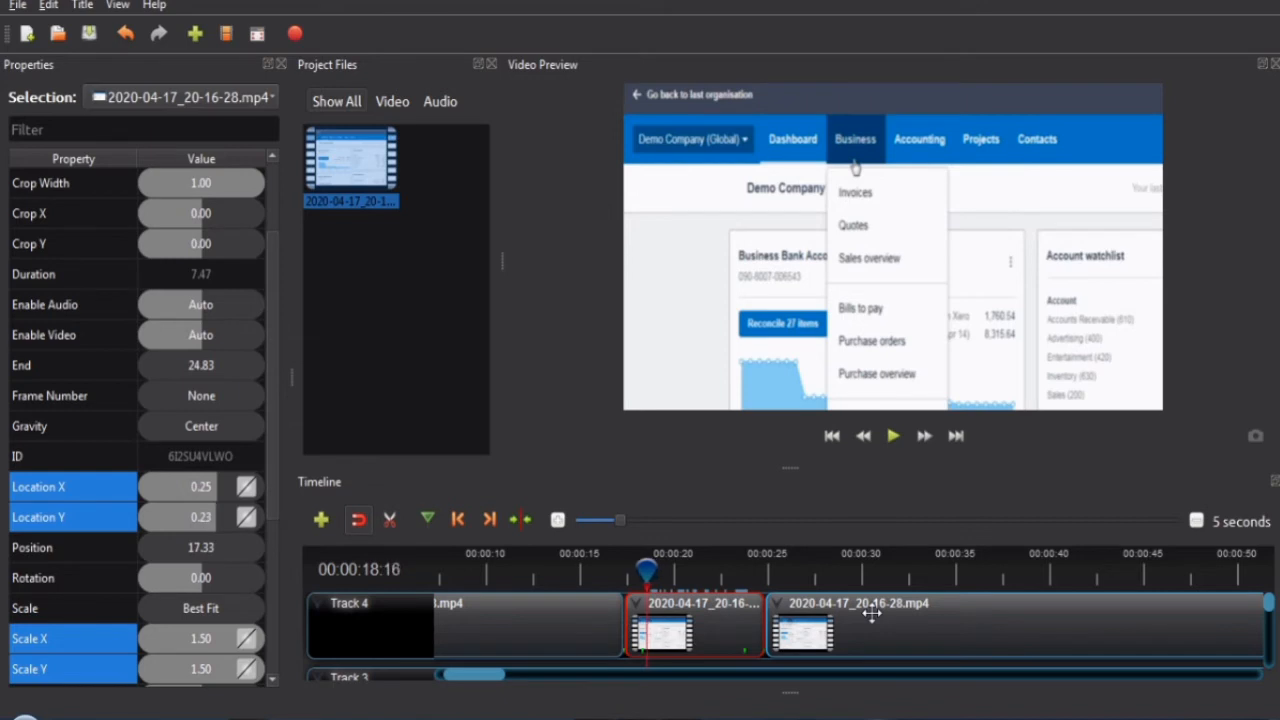
key("Left")
key("Left")
key("Left")
key("Left")
key("Left")
key("Left")
key("Left")
key("Left")
key("Left")
key("Left")
key("Left")
key("Left")
key("Left")
key("Left")
key("Left")
key("Left")
key("Left")
key("Left")
key("Left")
key("Left")
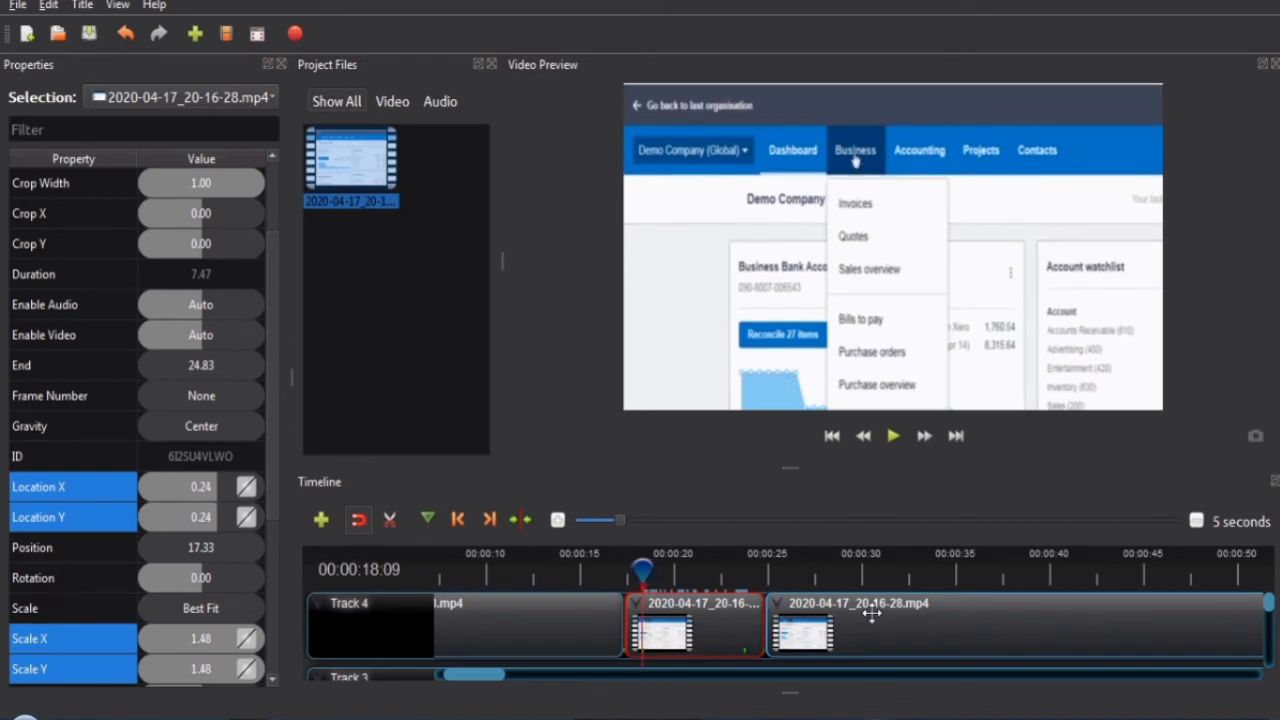
key("Left")
key("Left")
key("Left")
key("Left")
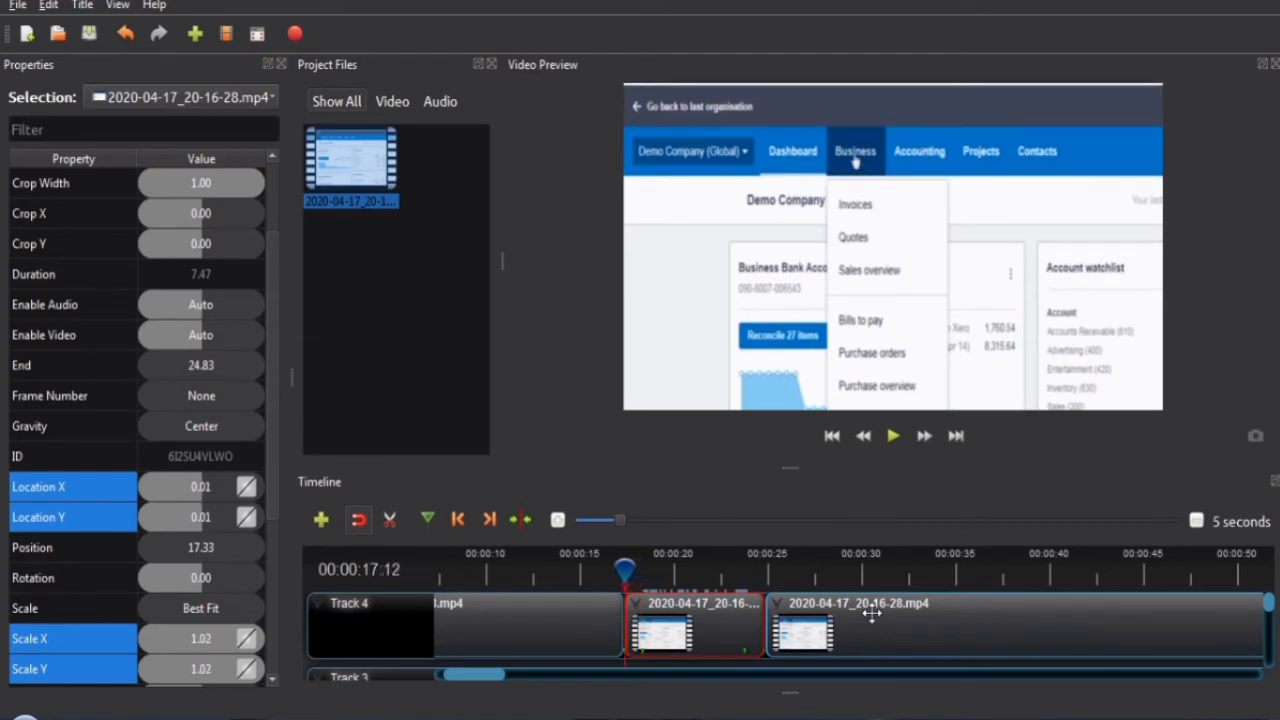
key("Left")
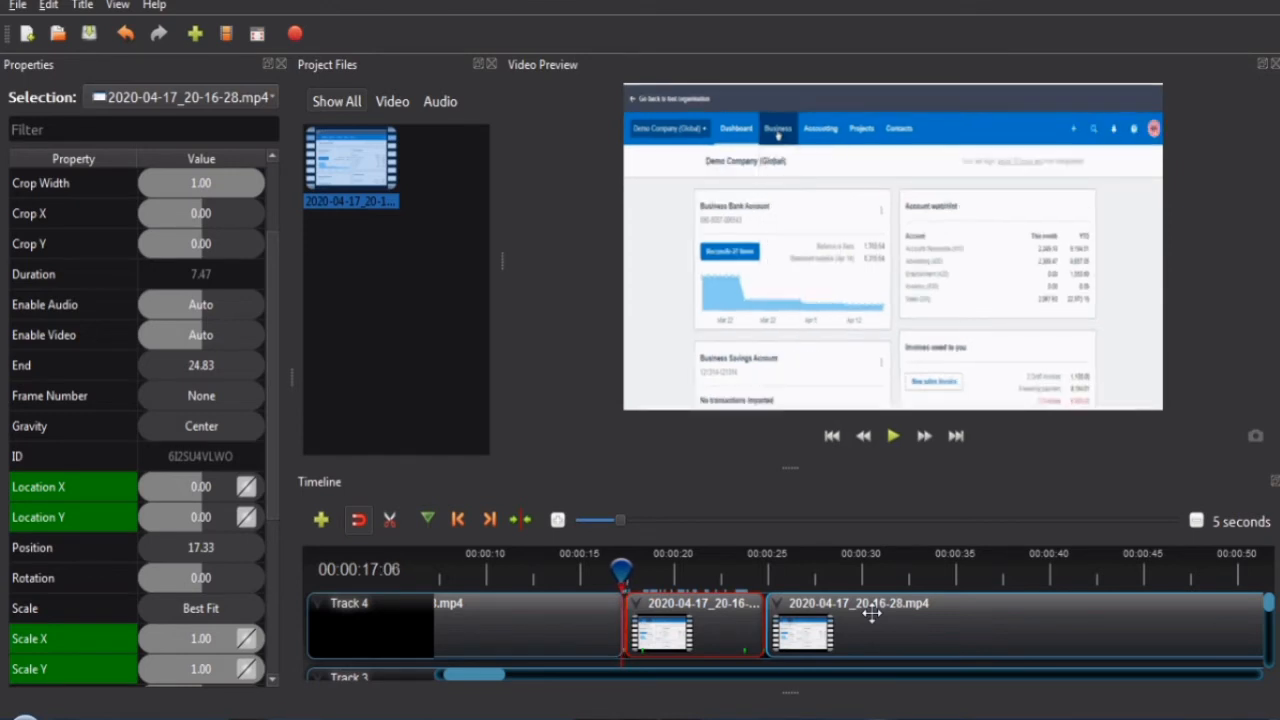
Advance frame by frame from the middle clip's start at 00:00:17:06 to 00:00:23:23, reviewing the zoom-in and the vertical pan
key("Right")
key("Right")
key("Right")
key("Right")
key("Right")
key("Right")
key("Right")
key("Right")
key("Right")
key("Right")
key("Right")
key("Right")
key("Right")
key("Right")
key("Right")
key("Right")
key("Right")
key("Right")
key("Right")
key("Right")
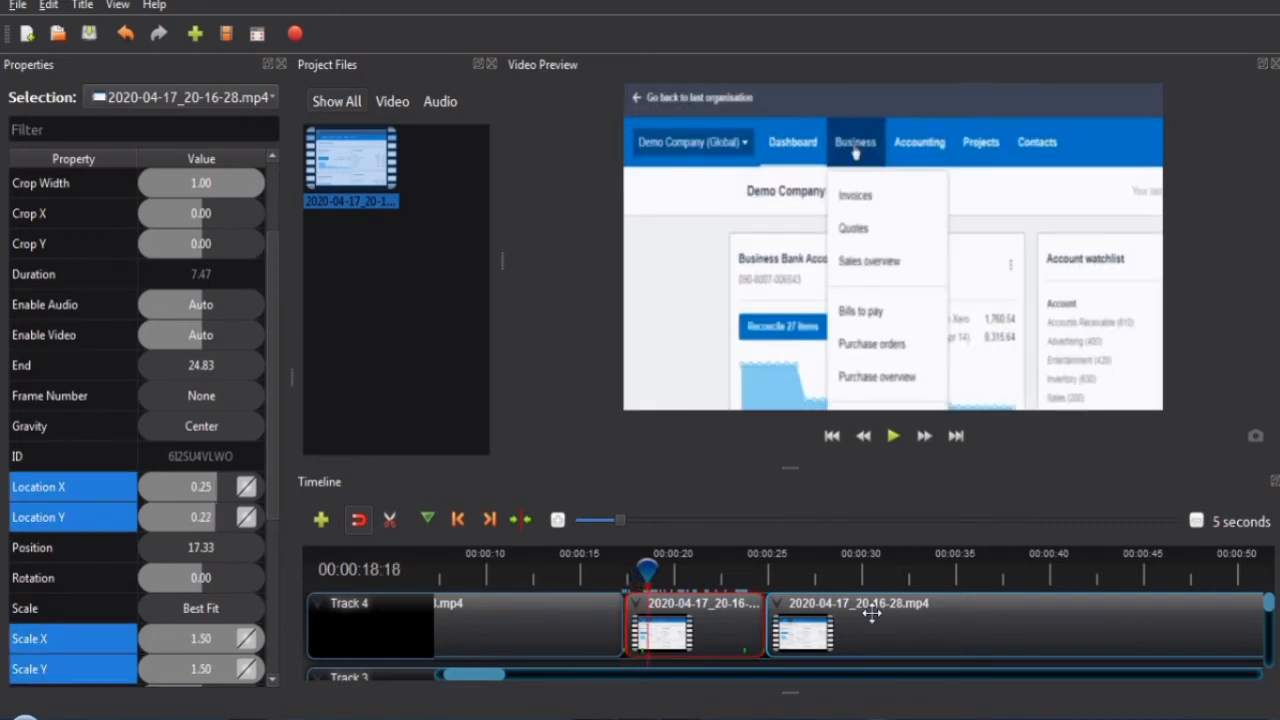
key("Right")
key("Right")
key("Right")
key("Right")
key("Right")
key("Right")
key("Right")
key("Right")
key("Right")
key("Right")
key("Right")
key("Right")
key("Right")
key("Right")
key("Right")
key("Right")
key("Right")
key("Right")
key("Right")
key("Right")
key("Right")
key("Right")
key("Right")
key("Right")
key("Right")
key("Right")
key("Right")
key("Right")
key("Right")
key("Right")
key("Right")
key("Right")
key("Right")
key("Right")
key("Right")
key("Right")
key("Right")
key("Right")
key("Right")
key("Right")
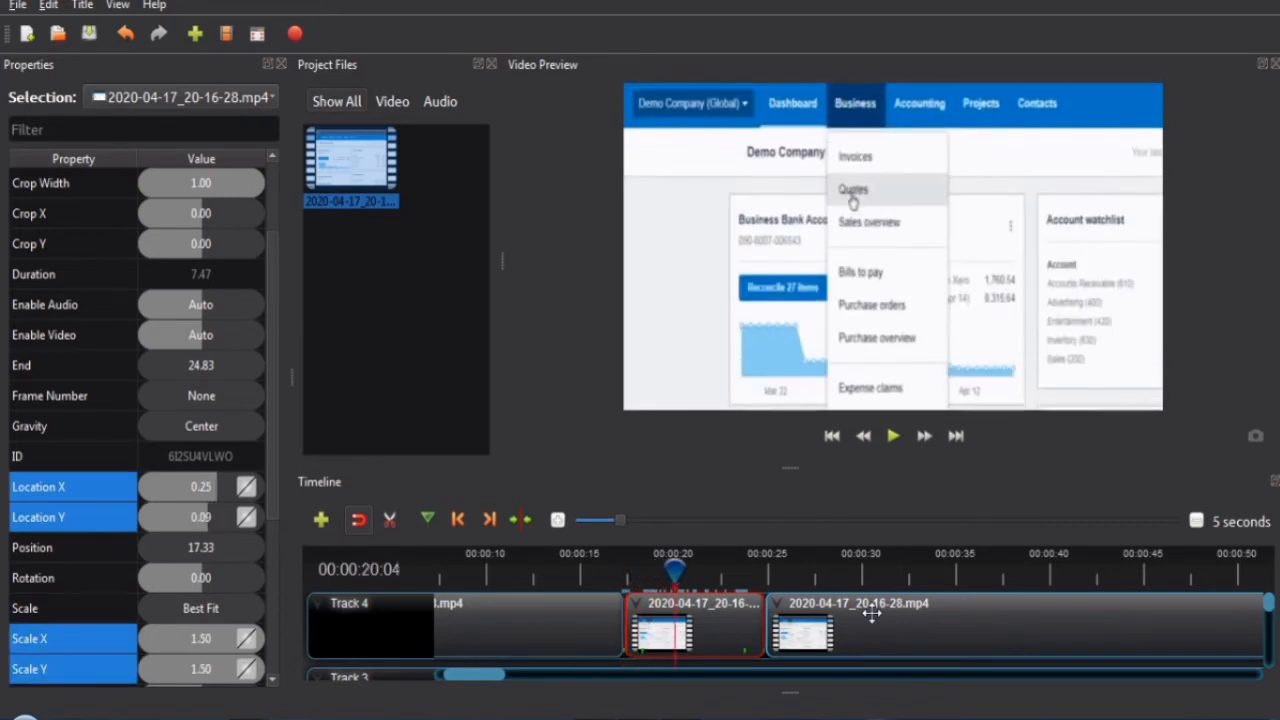
key("Right")
key("Right")
key("Right")
key("Right")
key("Right")
key("Right")
key("Right")
key("Right")
key("Right")
key("Right")
key("Right")
key("Right")
key("Right")
key("Right")
key("Right")
key("Right")
key("Right")
key("Right")
key("Right")
key("Right")
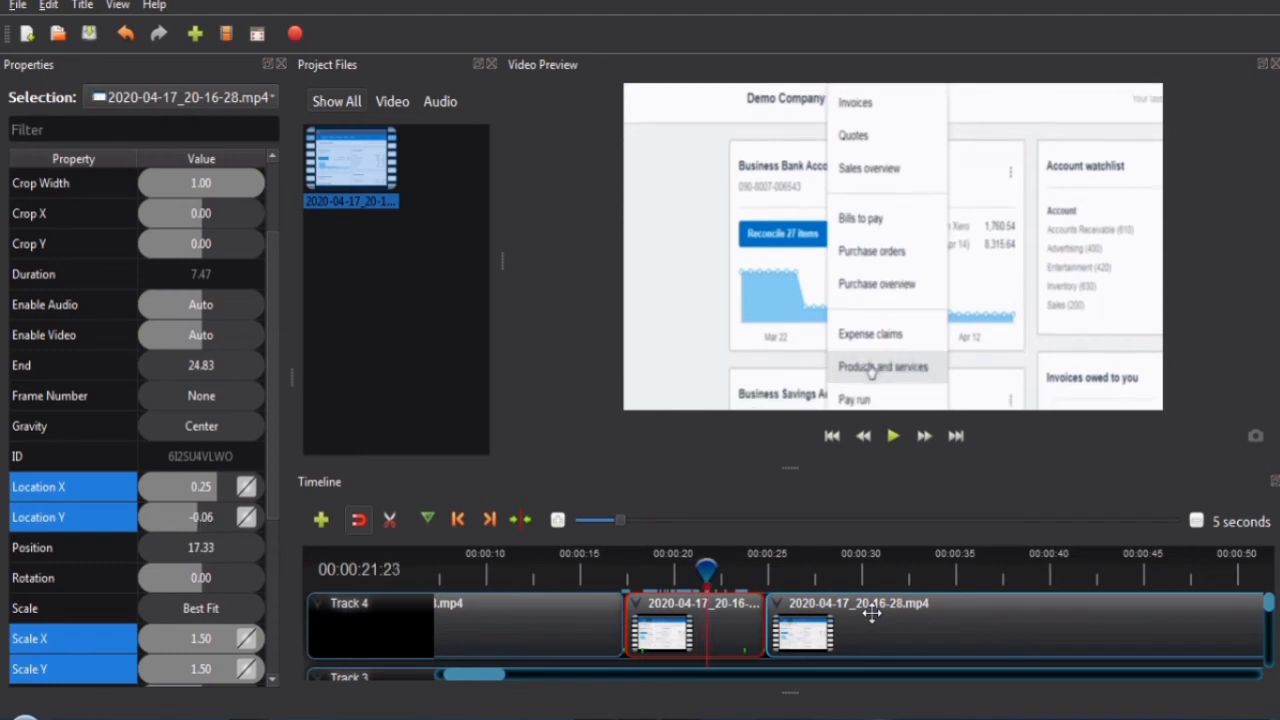
key("Right")
key("Right")
key("Right")
key("Right")
key("Right")
key("Right")
key("Right")
key("Right")
key("Right")
key("Right")
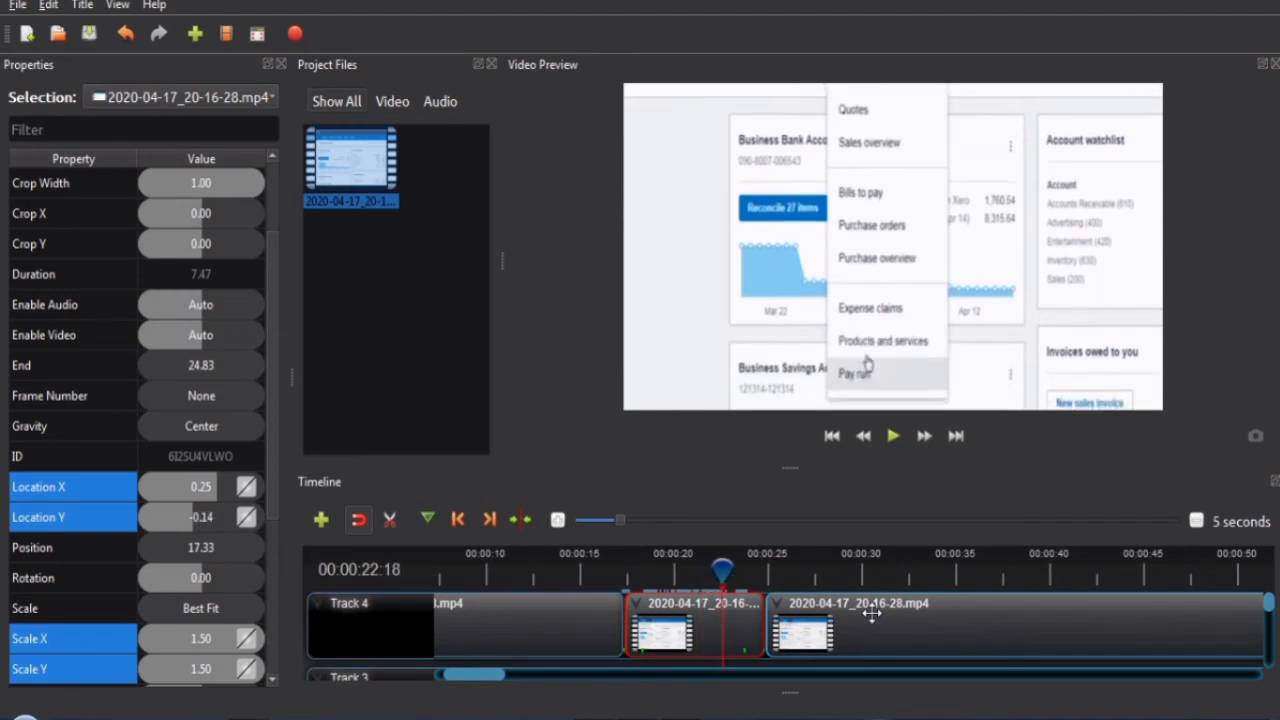
key("Right")
key("Right")
key("Right")
key("Right")
key("Right")
key("Right")
key("Right")
key("Right")
key("Right")
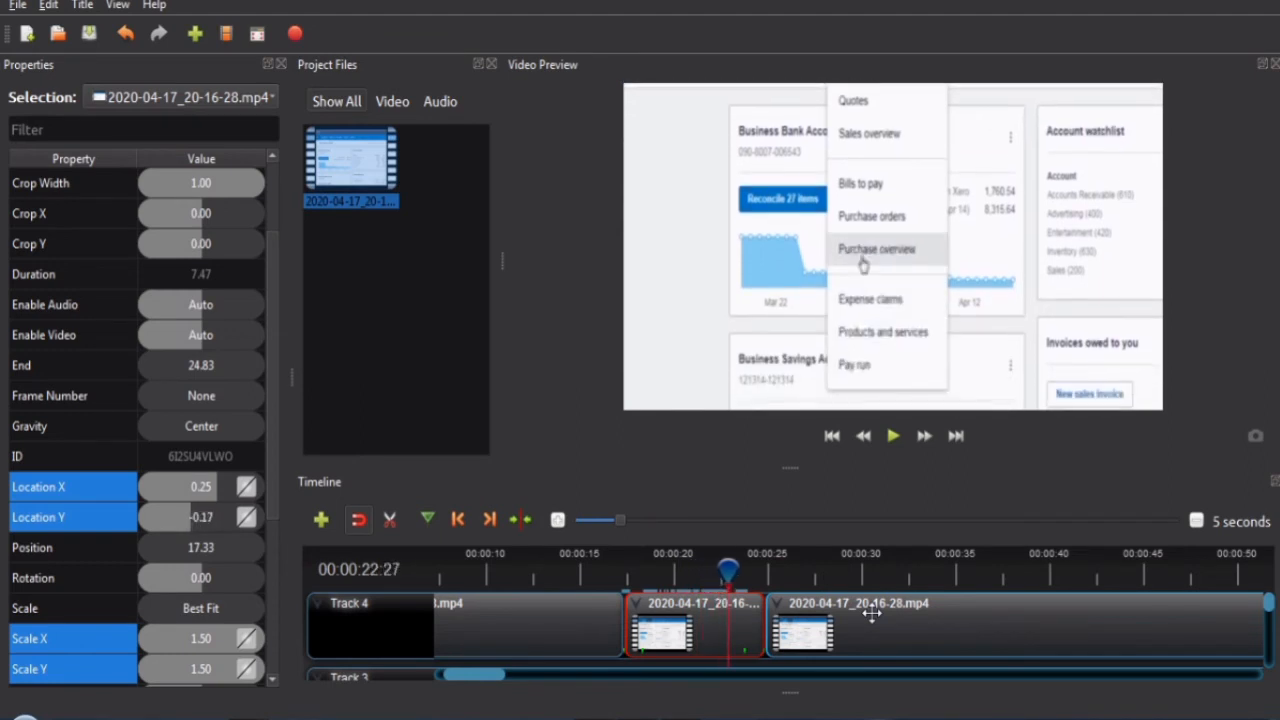
key("Right")
key("Right")
key("Right")
key("Right")
key("Right")
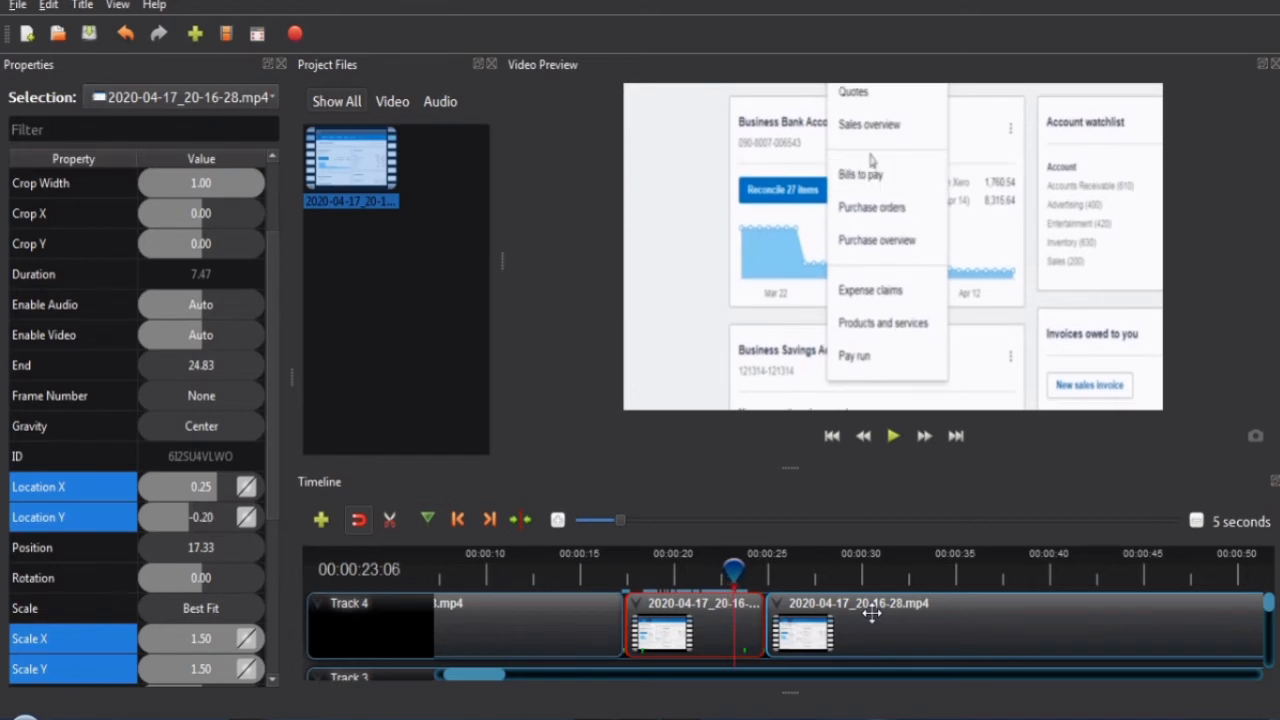
key("Right")
key("Right")
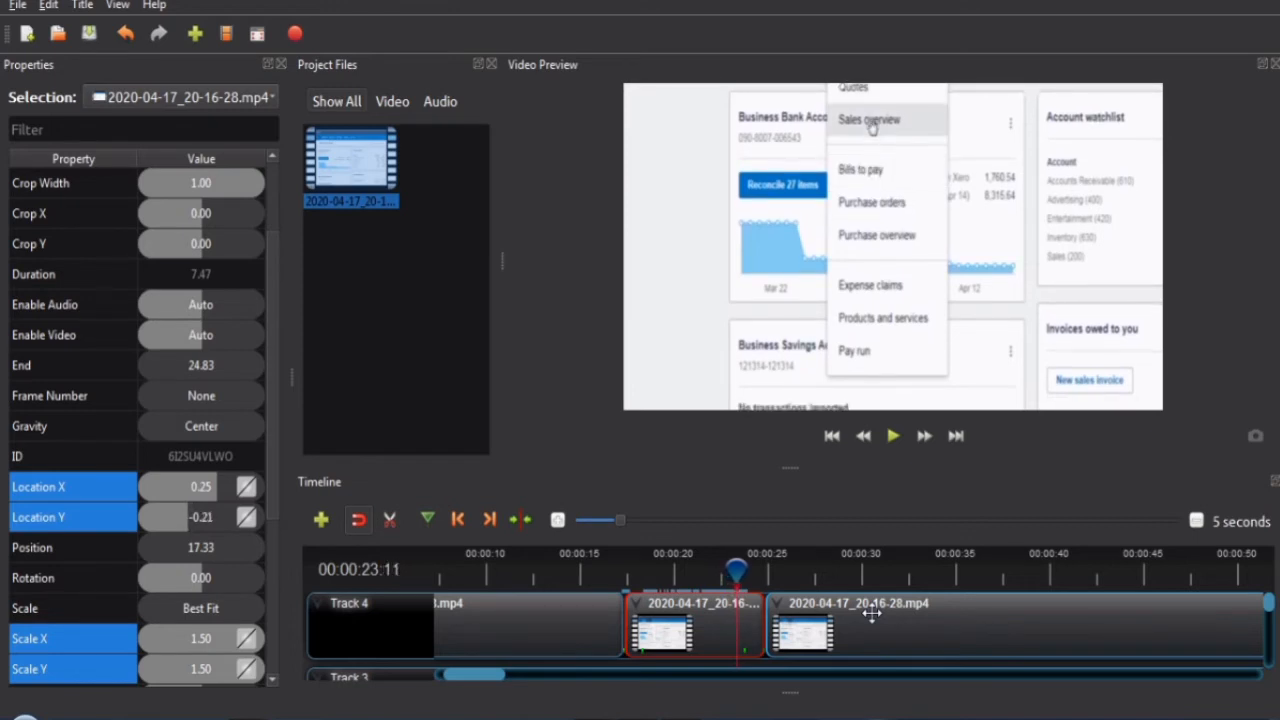
key("Right")
key("Right")
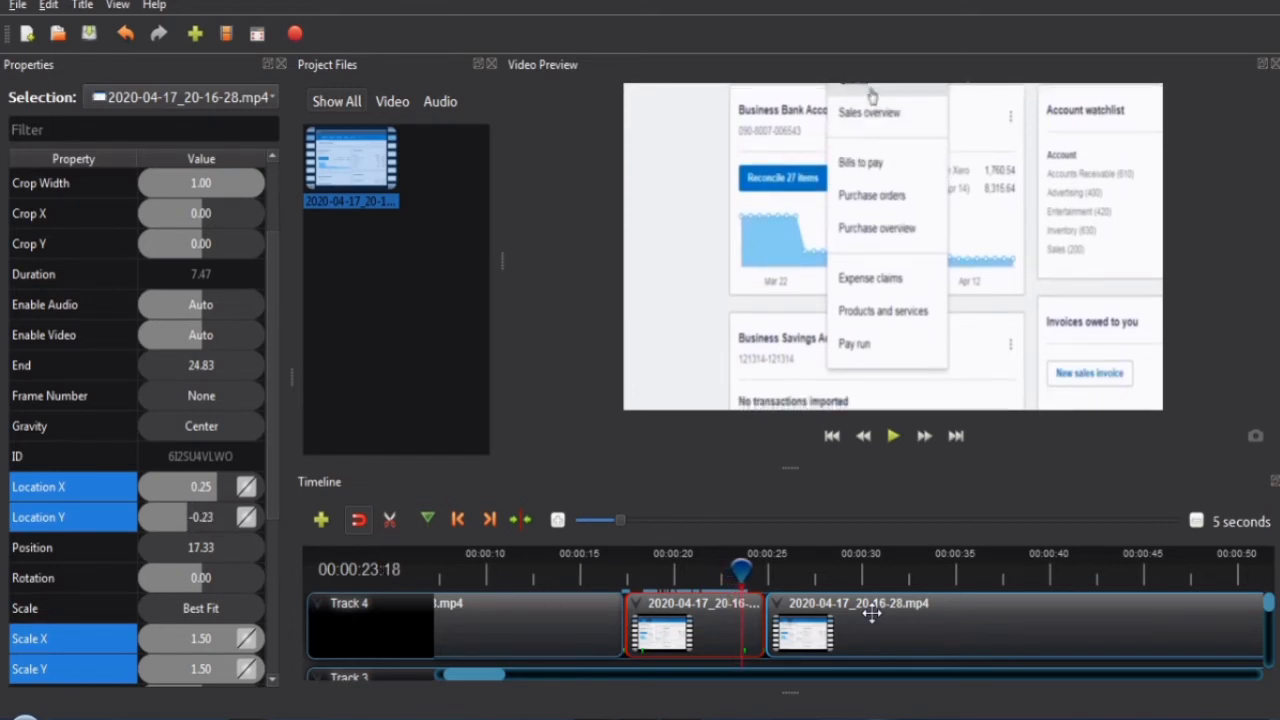
key("Right")
key("Right")
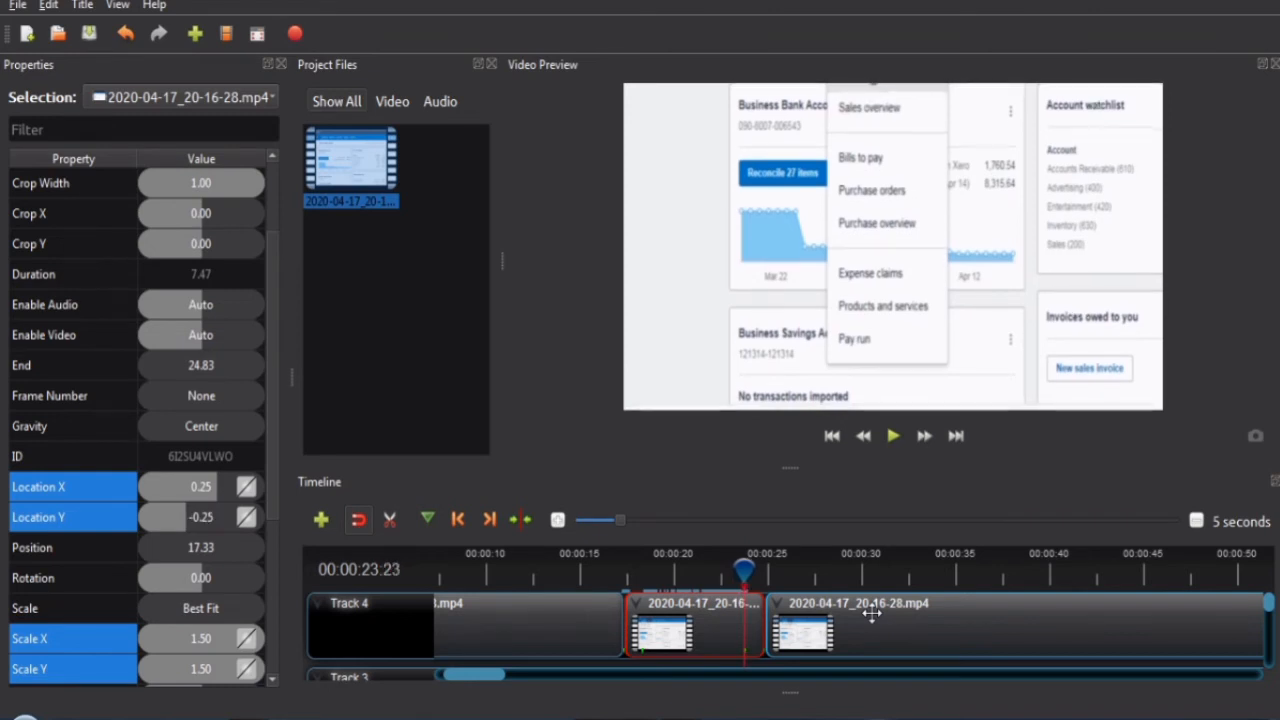
Step back frame by frame from 00:00:23:23 to 00:00:21:01, reviewing the zoomed-in clip's vertical pan in reverse
key("Left")
key("Left")
key("Left")
key("Left")
key("Left")
key("Left")
key("Left")
key("Left")
key("Left")
key("Left")
key("Left")
key("Left")
key("Left")
key("Left")
key("Left")
key("Left")
key("Left")
key("Left")
key("Left")
key("Left")
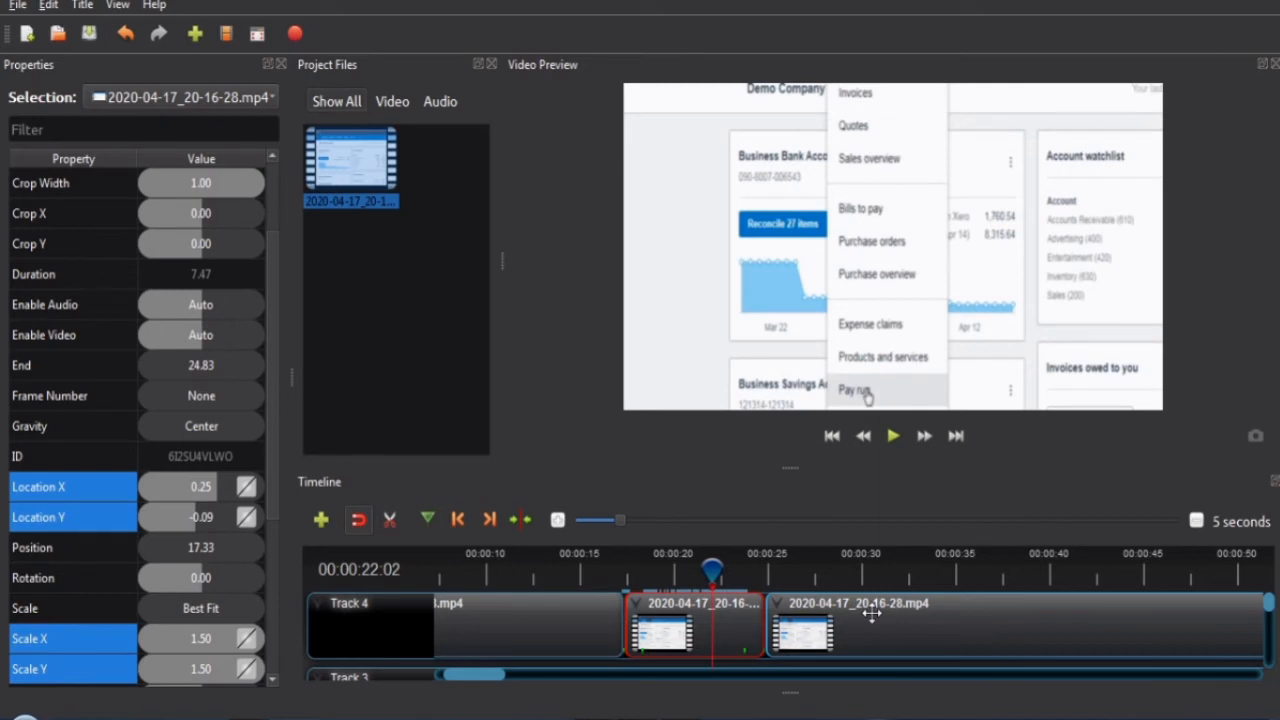
key("Left")
key("Left")
key("Left")
key("Left")
key("Left")
key("Left")
key("Left")
key("Left")
key("Left")
key("Left")
key("Left")
key("Left")
key("Left")
key("Left")
key("Left")
key("Left")
key("Left")
key("Left")
key("Left")
key("Left")
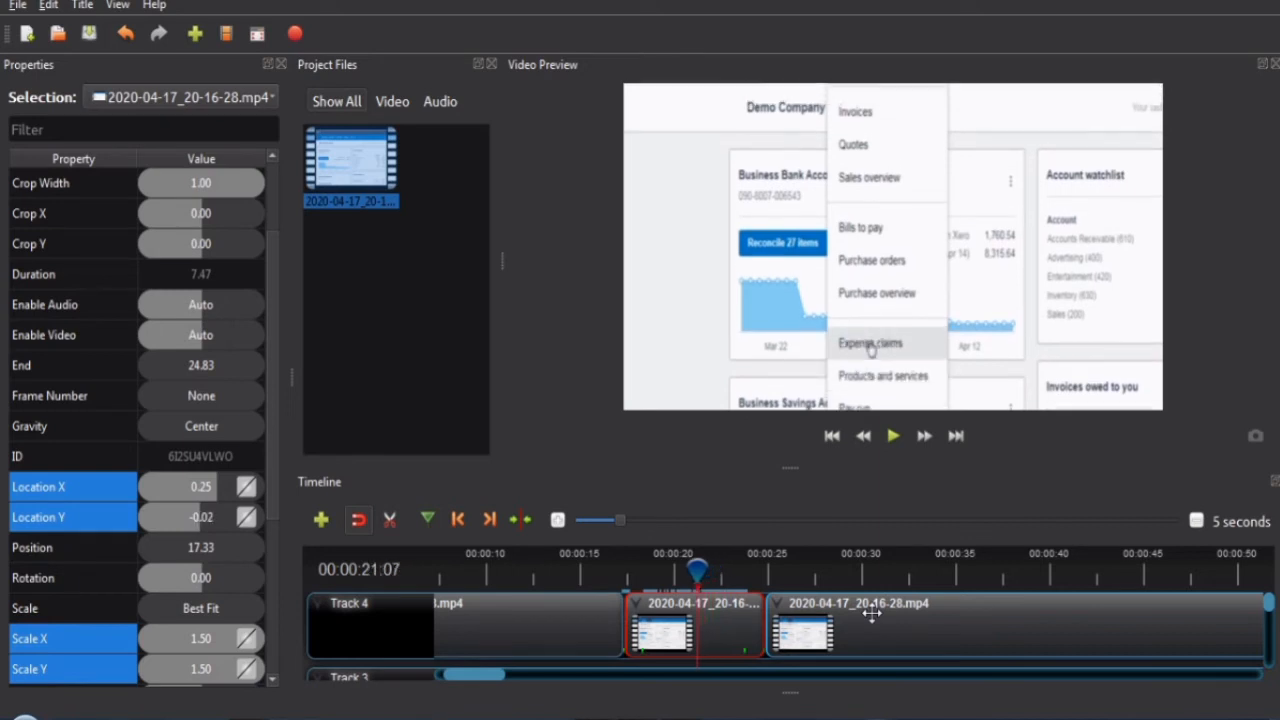
key("Left")
key("Left")
key("Left")
key("Left")
key("Left")
key("Left")
key("Left")
key("Left")
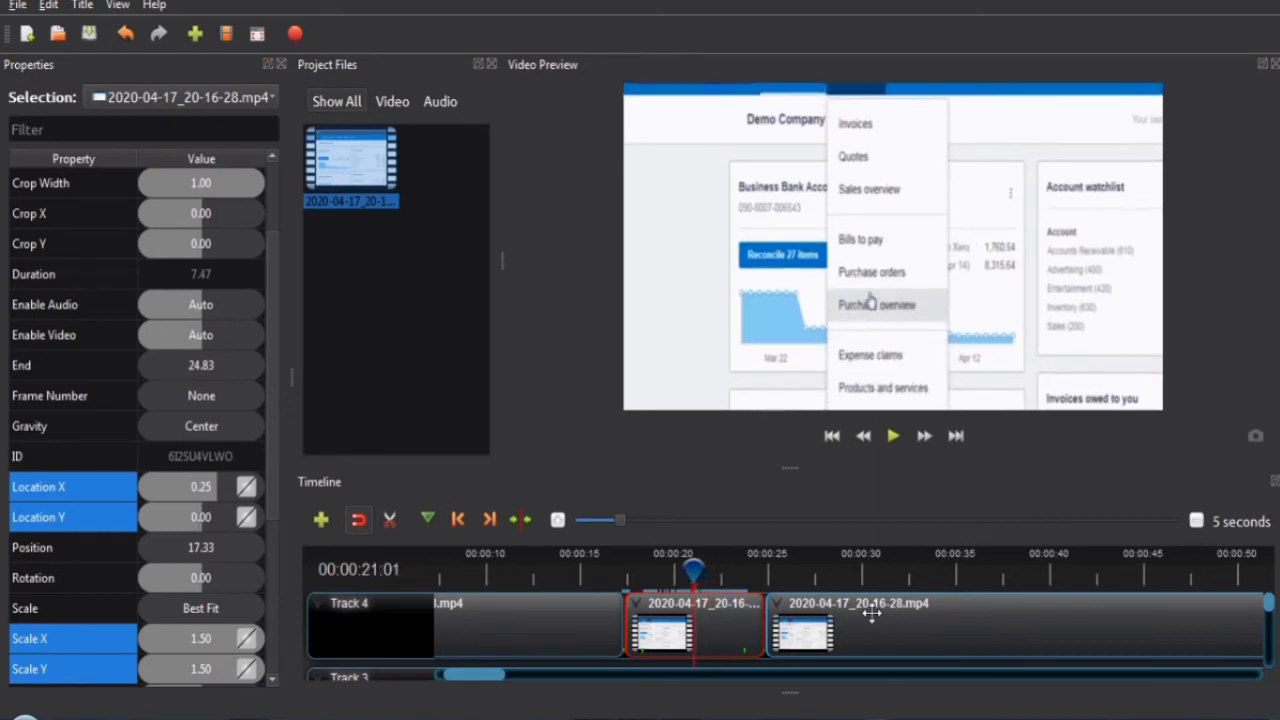
Step back a few frames from 00:00:21:01, reviewing the middle clip's vertical pan in reverse
key("Left")
key("Left")
key("Left")
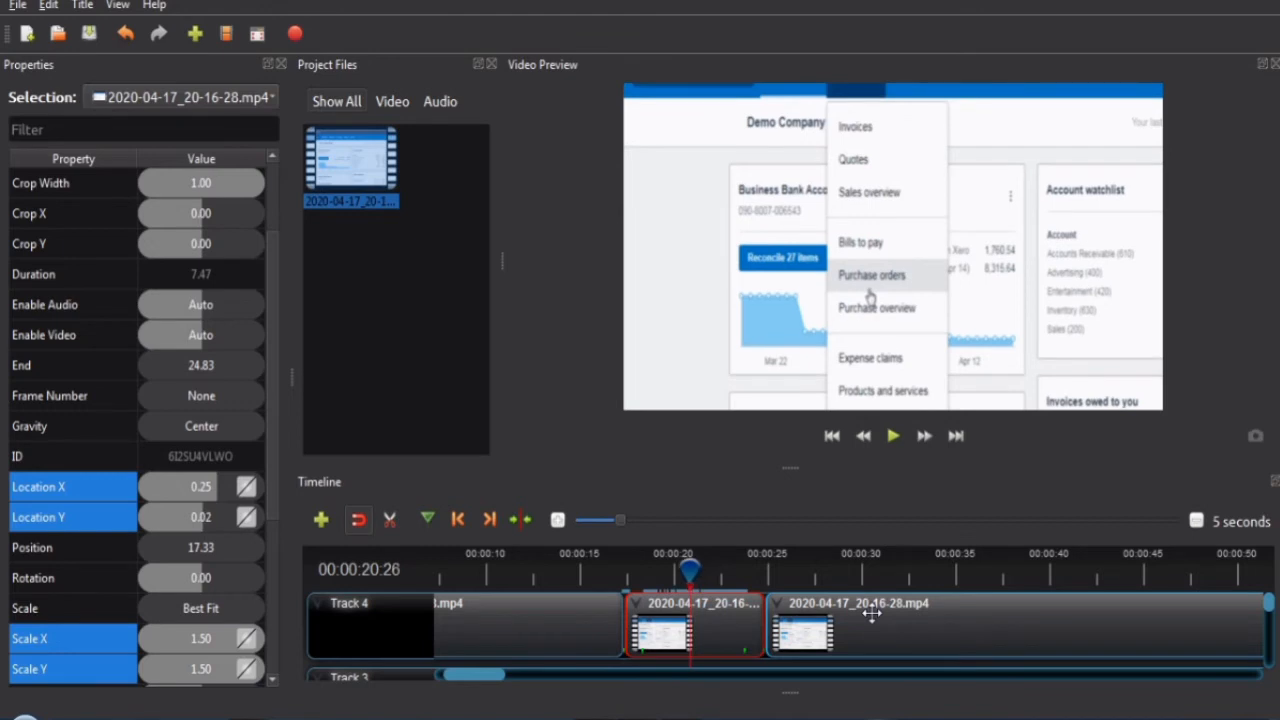
key("Left")
key("Left")
key("Left")
Advance frame by frame to 00:00:23:26, reviewing the zoomed-in middle clip's vertical pan
key("Right")
key("Right")
key("Right")
key("Right")
key("Right")
key("Right")
key("Right")
key("Right")
key("Right")
key("Right")
key("Right")
key("Right")
key("Right")
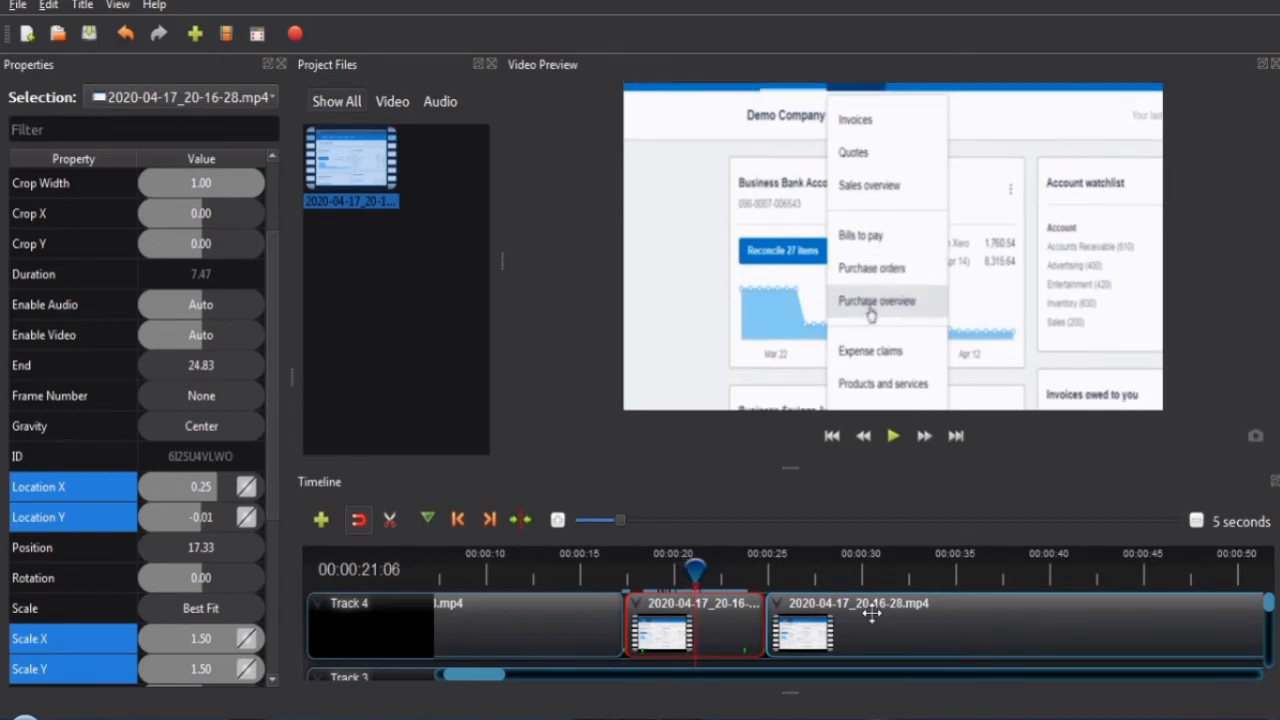
key("Right")
key("Right")
key("Right")
key("Right")
key("Right")
key("Right")
key("Right")
key("Right")
key("Right")
key("Right")
key("Right")
key("Right")
key("Right")
key("Right")
key("Right")
key("Right")
key("Right")
key("Right")
key("Right")
key("Right")
key("Right")
key("Right")
key("Right")
key("Right")
key("Right")
key("Right")
key("Right")
key("Right")
key("Right")
key("Right")
key("Right")
key("Right")
key("Right")
key("Right")
key("Right")
key("Right")
key("Right")
key("Right")
key("Right")
key("Right")
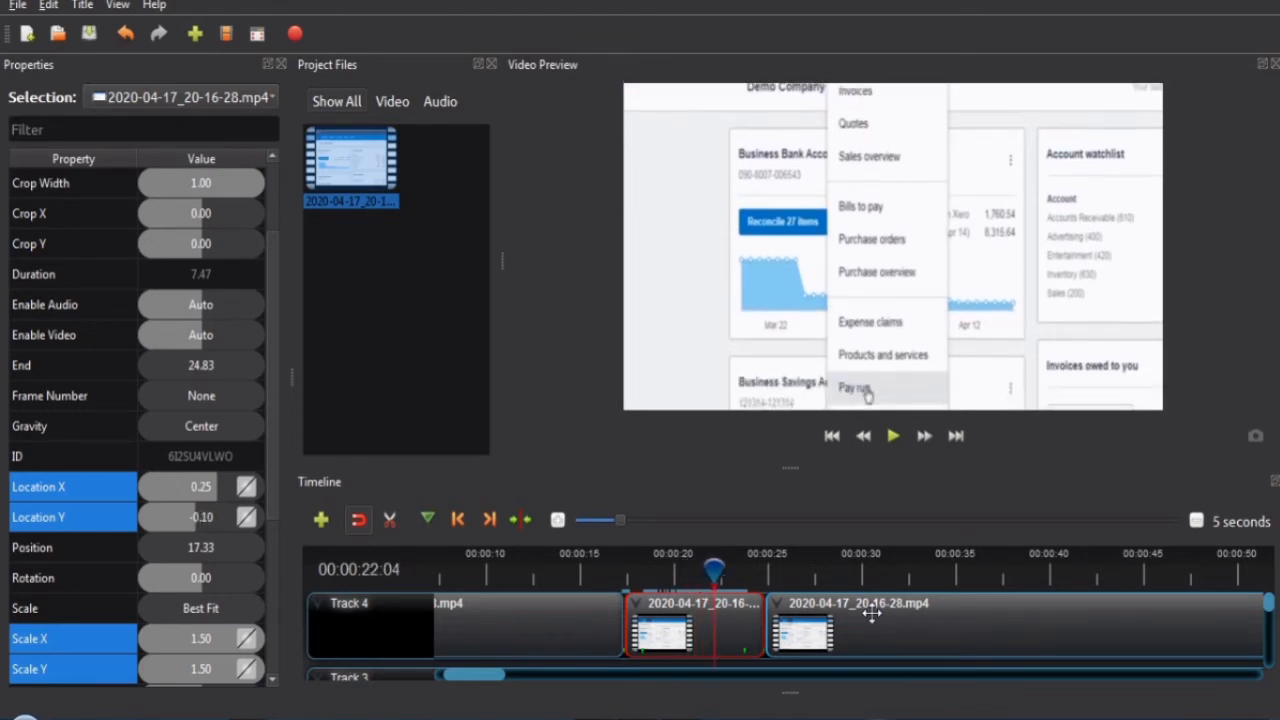
key("Right")
key("Right")
key("Right")
key("Right")
key("Right")
key("Right")
key("Right")
key("Right")
key("Right")
key("Right")
key("Right")
key("Right")
key("Right")
key("Right")
key("Right")
key("Right")
key("Right")
key("Right")
key("Right")
key("Right")
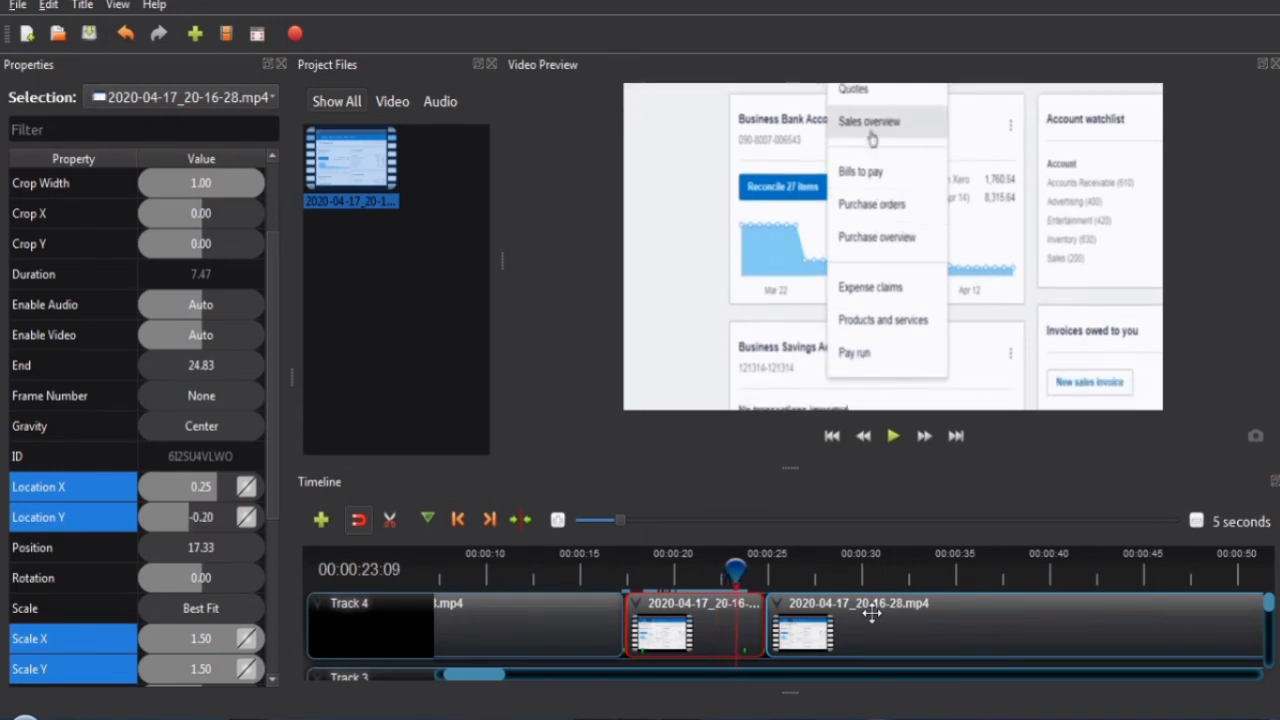
key("Right")
key("Right")
key("Right")
key("Right")
key("Right")
key("Right")
key("Right")
key("Right")
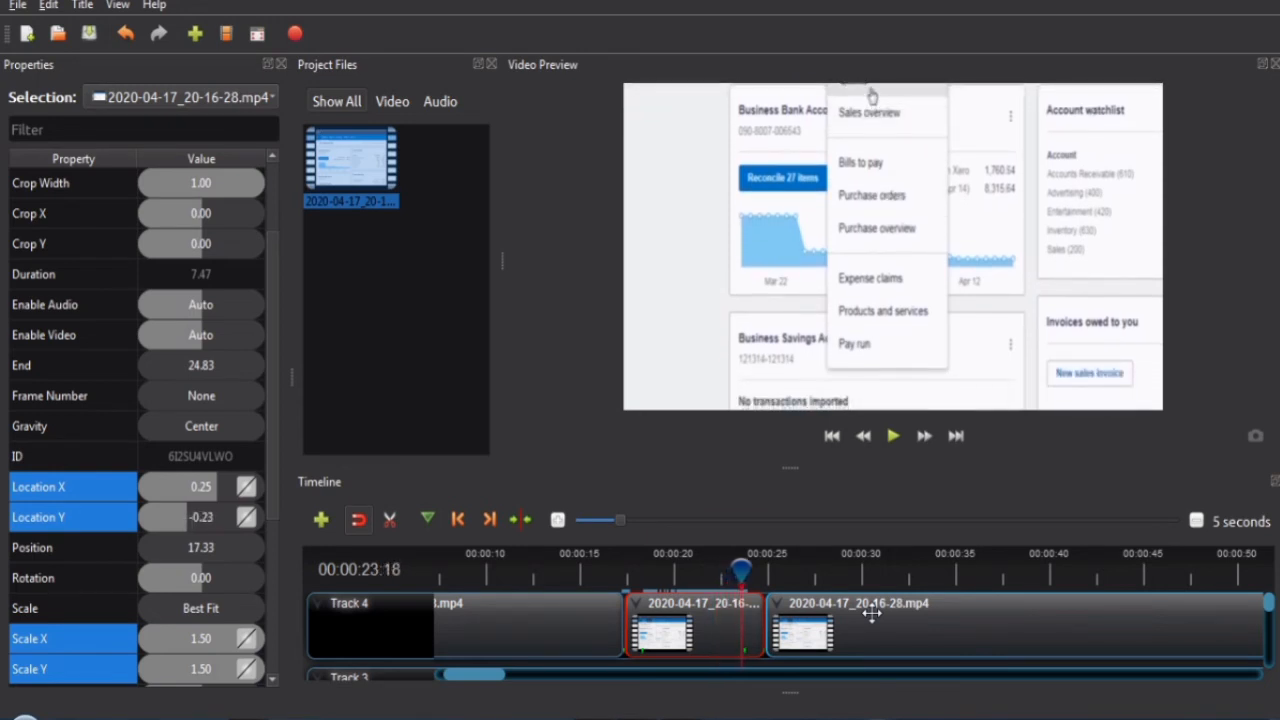
key("Right")
key("Right")
key("Right")
key("Right")
key("Right")
key("Right")
key("Right")
key("Right")
key("Right")
key("Right")
key("Right")
key("Right")
key("Right")
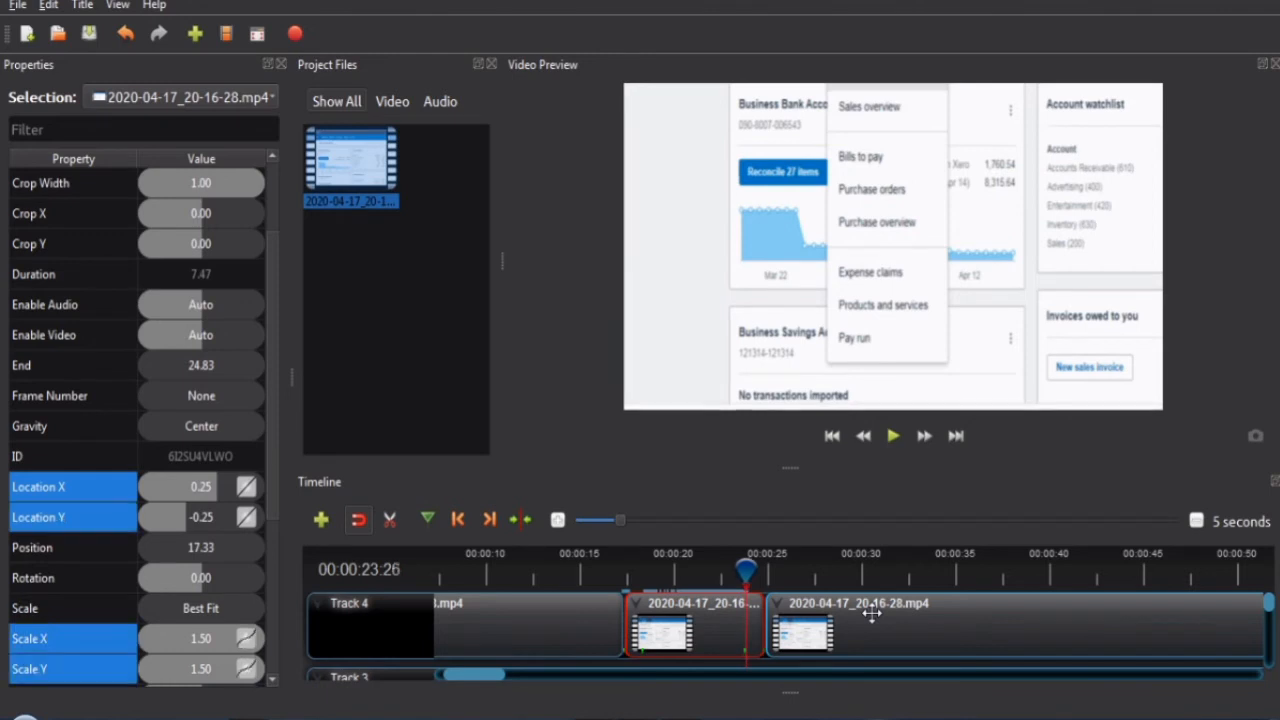
Advance frame by frame from 00:00:23:26 to the middle clip's end at 00:00:24:27, reviewing the zoom-out and the clip's position
key("Right")
key("Right")
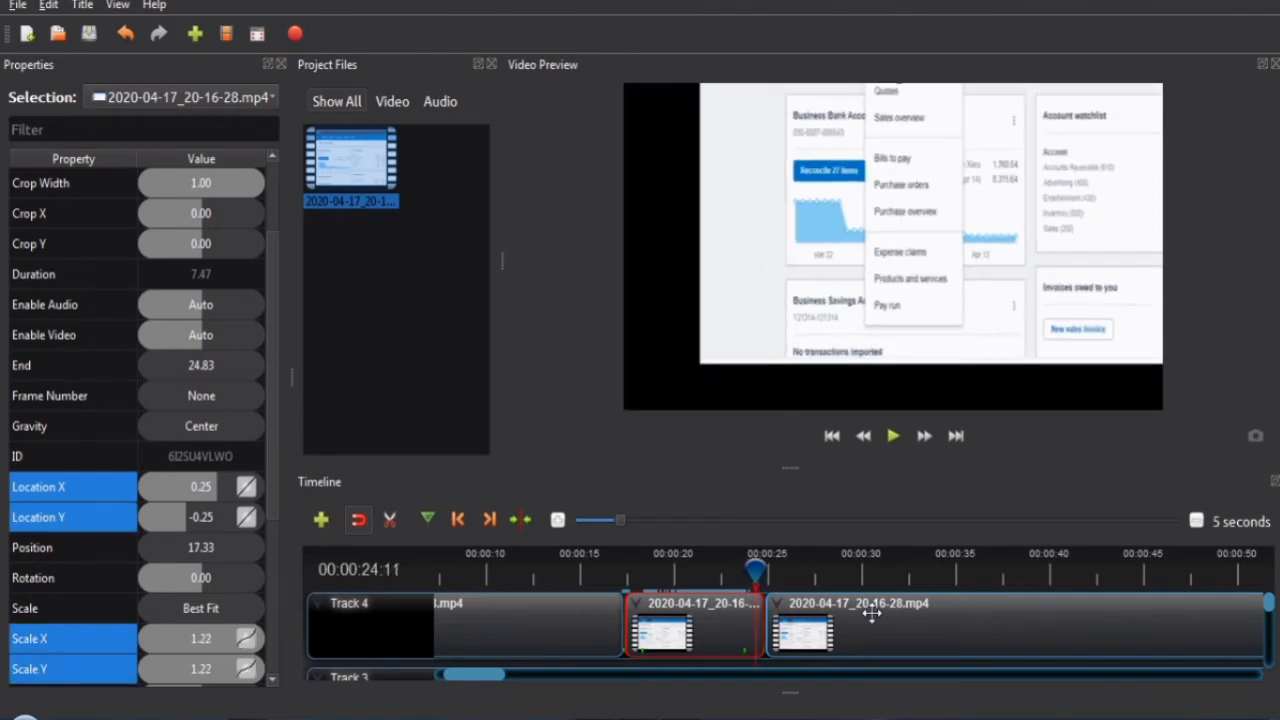
key("Right")
key("Right")
key("Right")
key("Right")
key("Right")
key("Right")
key("Right")
key("Right")
key("Right")
key("Right")
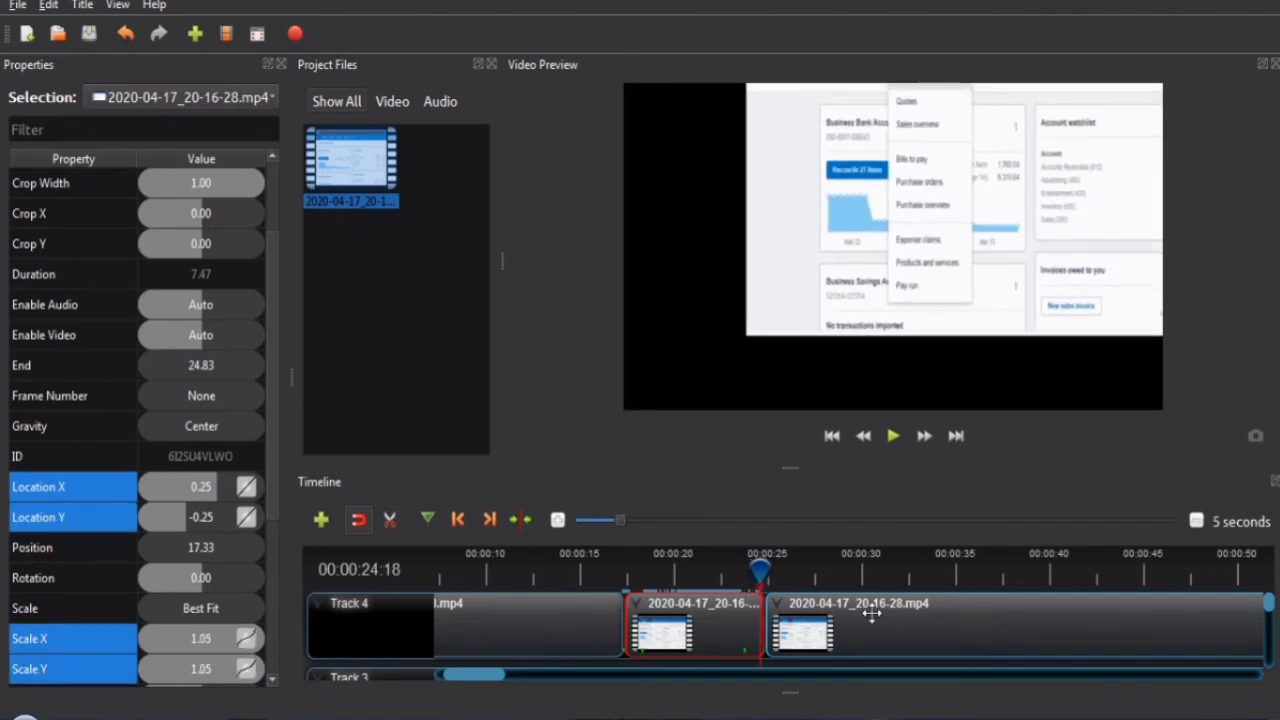
key("Right")
key("Right")
key("Right")
key("Right")
key("Right")
key("Right")
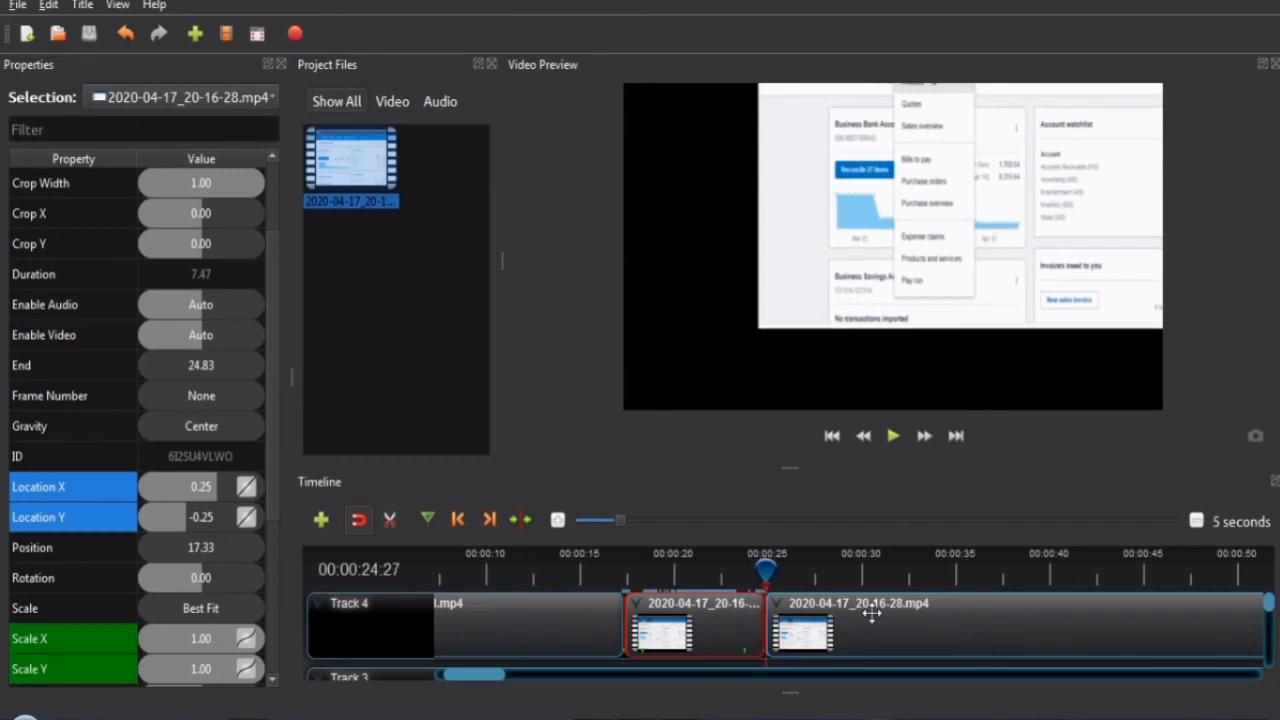
Set the middle clip's Location X and Location Y to 0 at 00:00:24:25
key("Left")
key("Left")
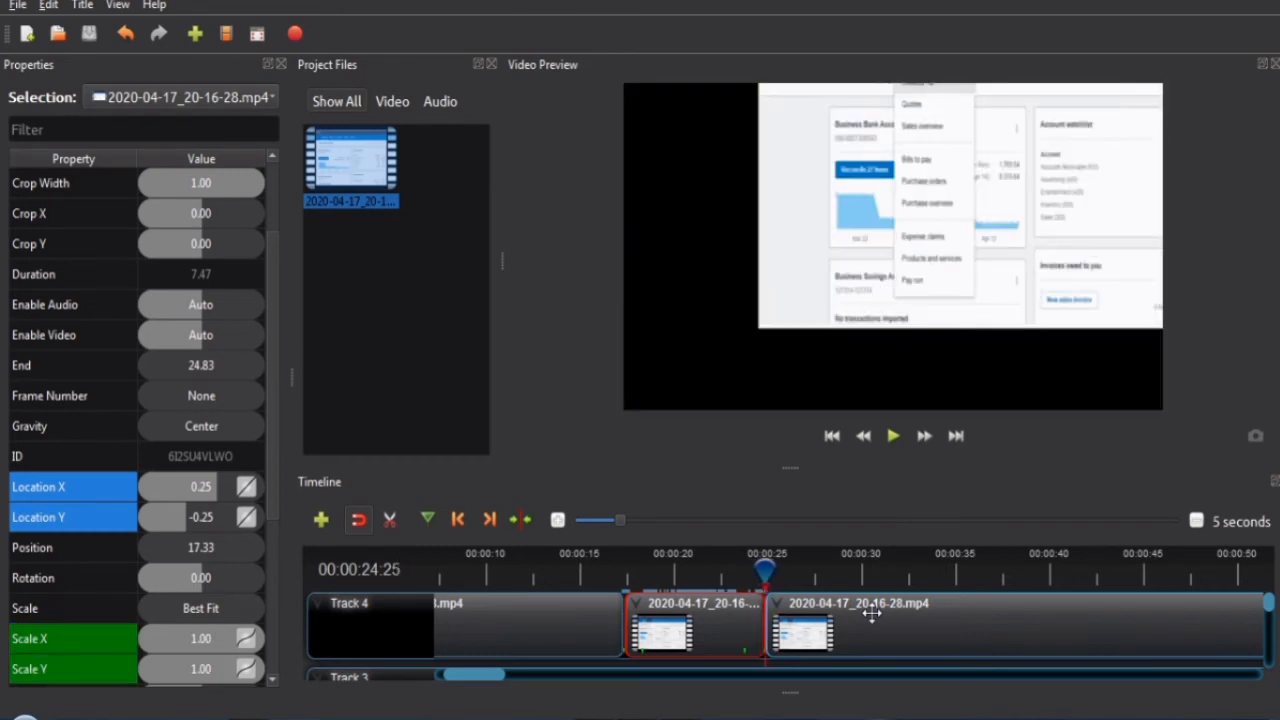
key("Right")
key("Left")
double_click(201, 489)
type("0")
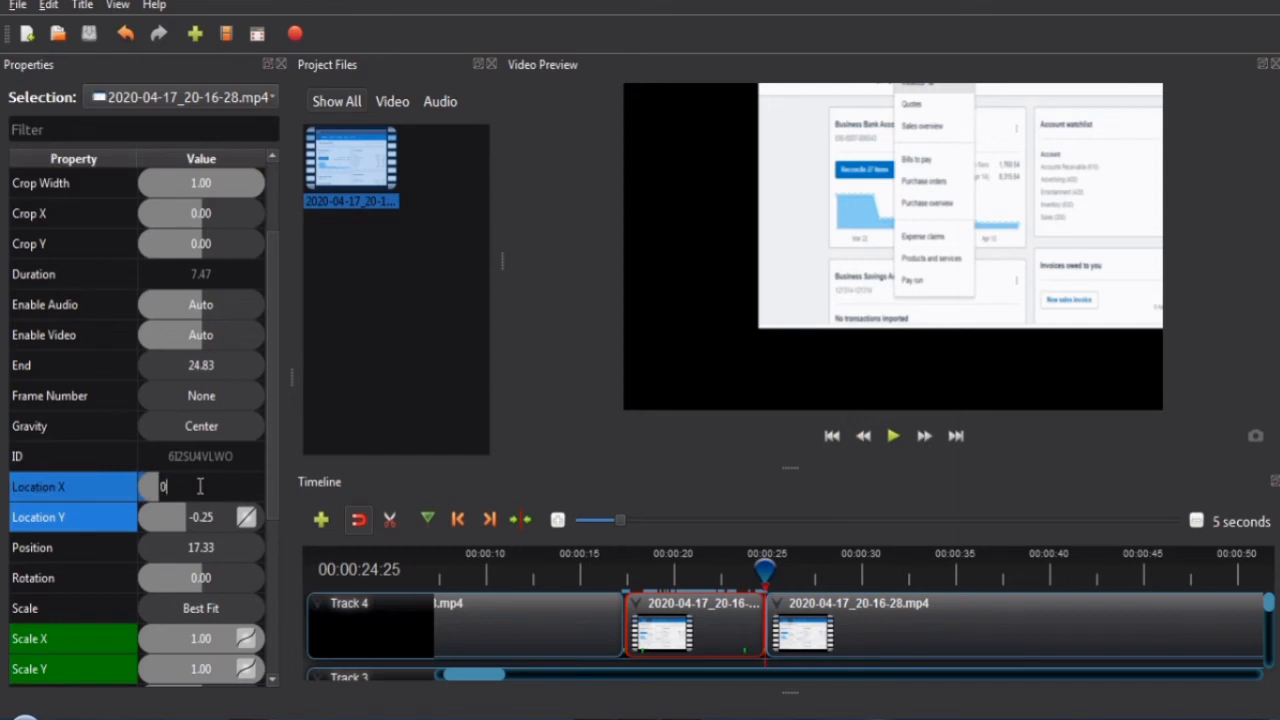
key("Return")
double_click(214, 514)
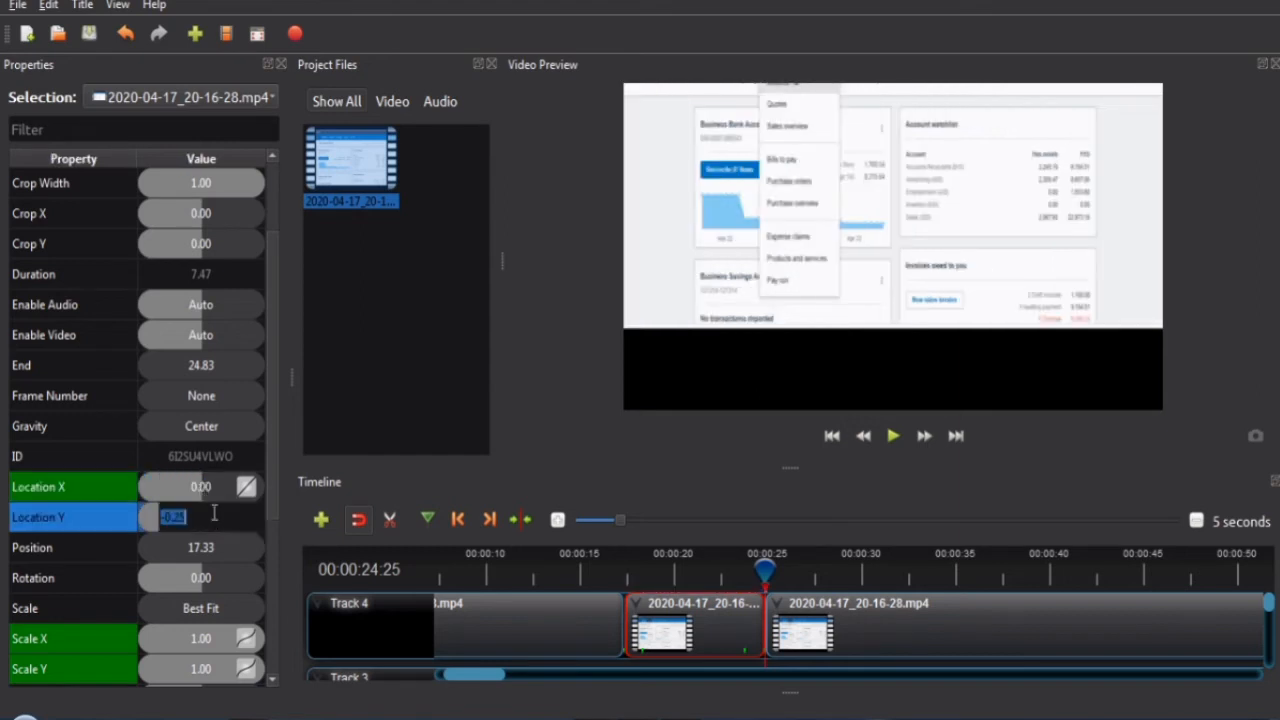
type("0")
key("Return")
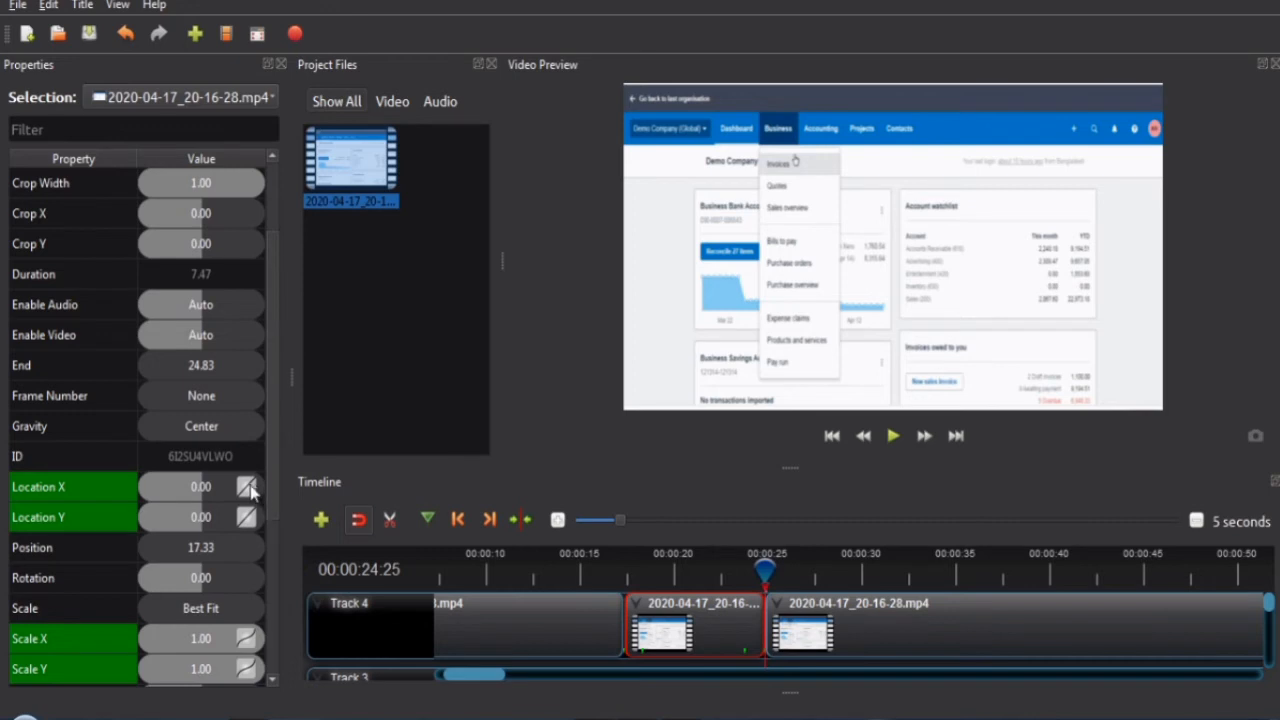
Apply Linear interpolation to the middle clip's Location X, Location Y, Scale X and Scale Y at 00:00:24:25
right_click(248, 487)
left_click(300, 517)
right_click(246, 517)
left_click(270, 552)
left_click(245, 642)
right_click(245, 642)
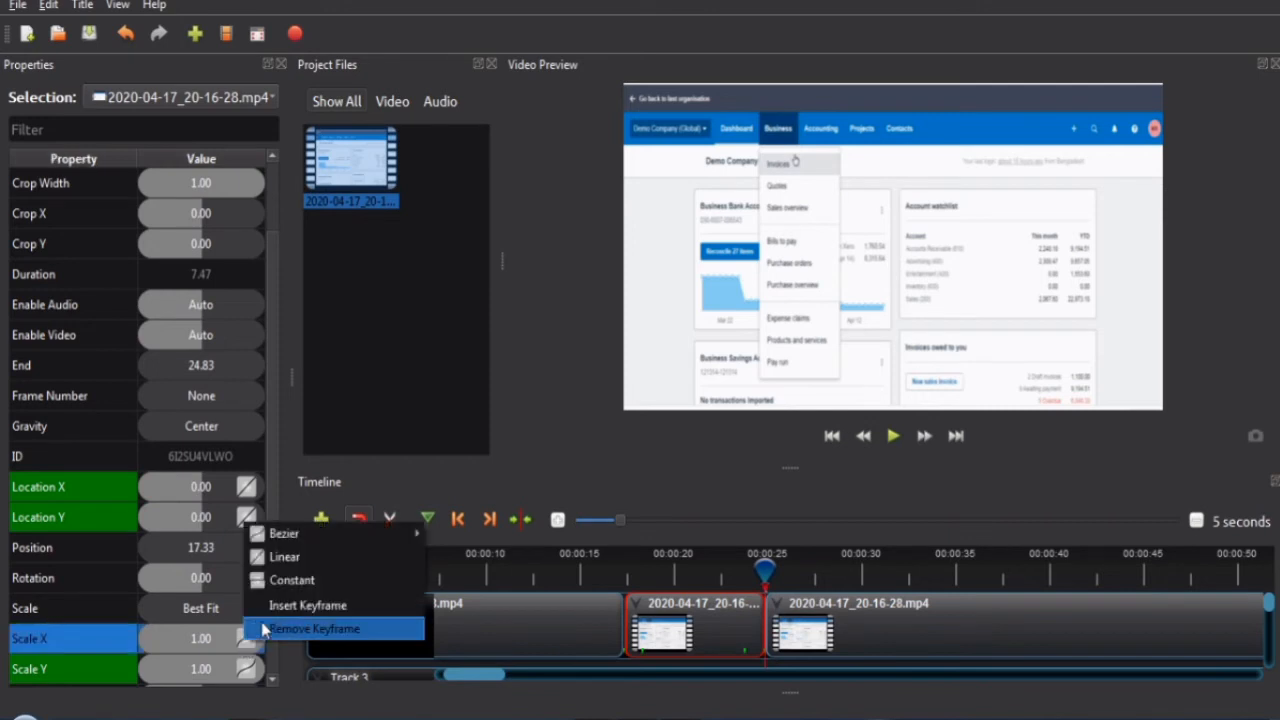
left_click(284, 559)
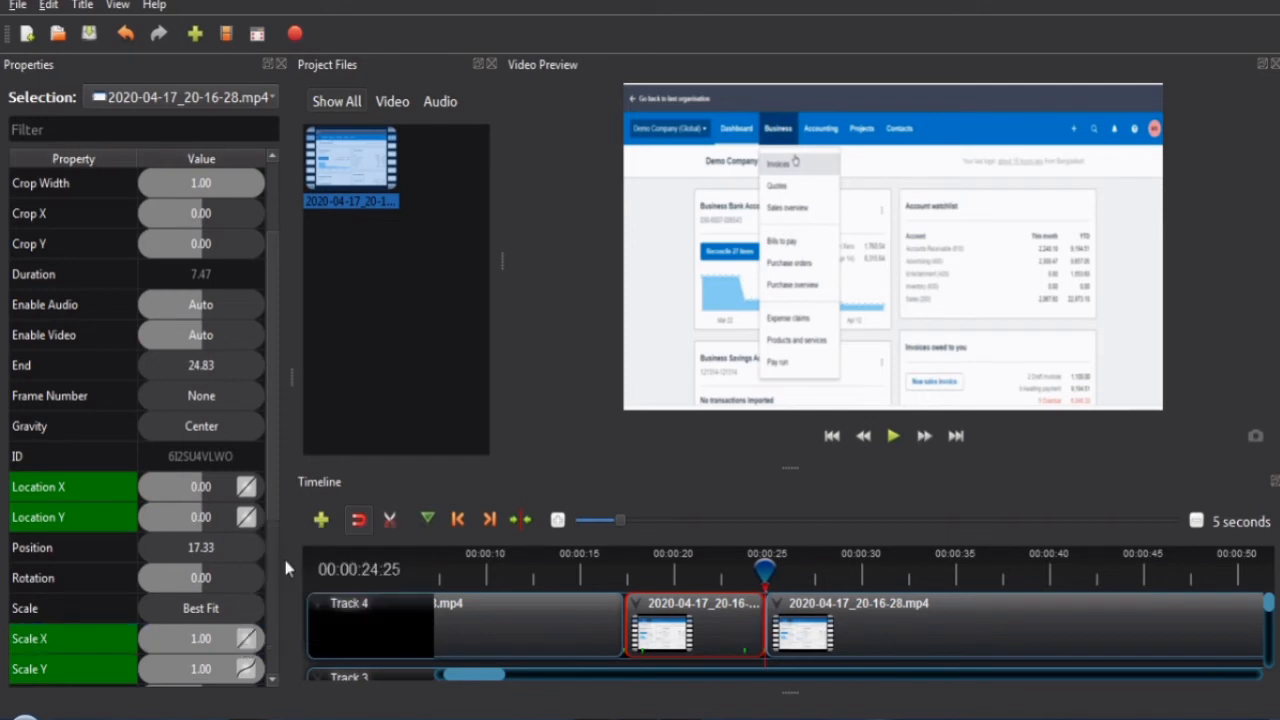
left_click(248, 669)
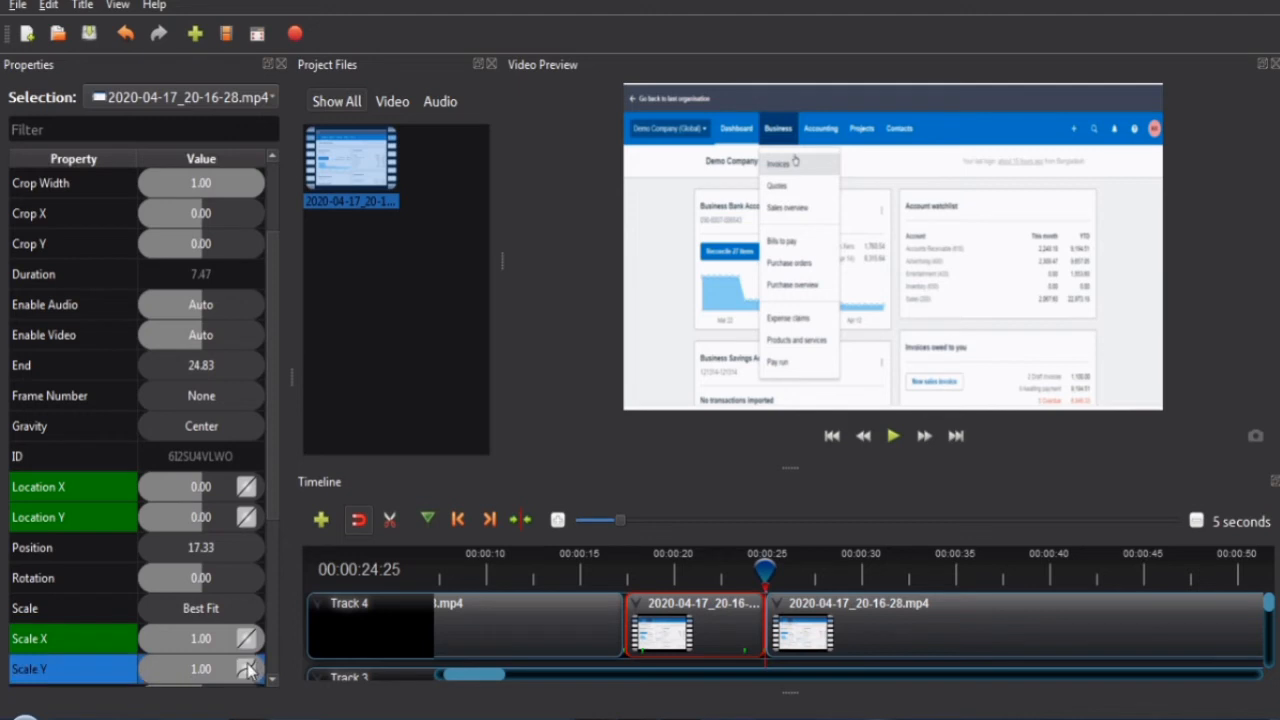
right_click(248, 669)
left_click(284, 585)
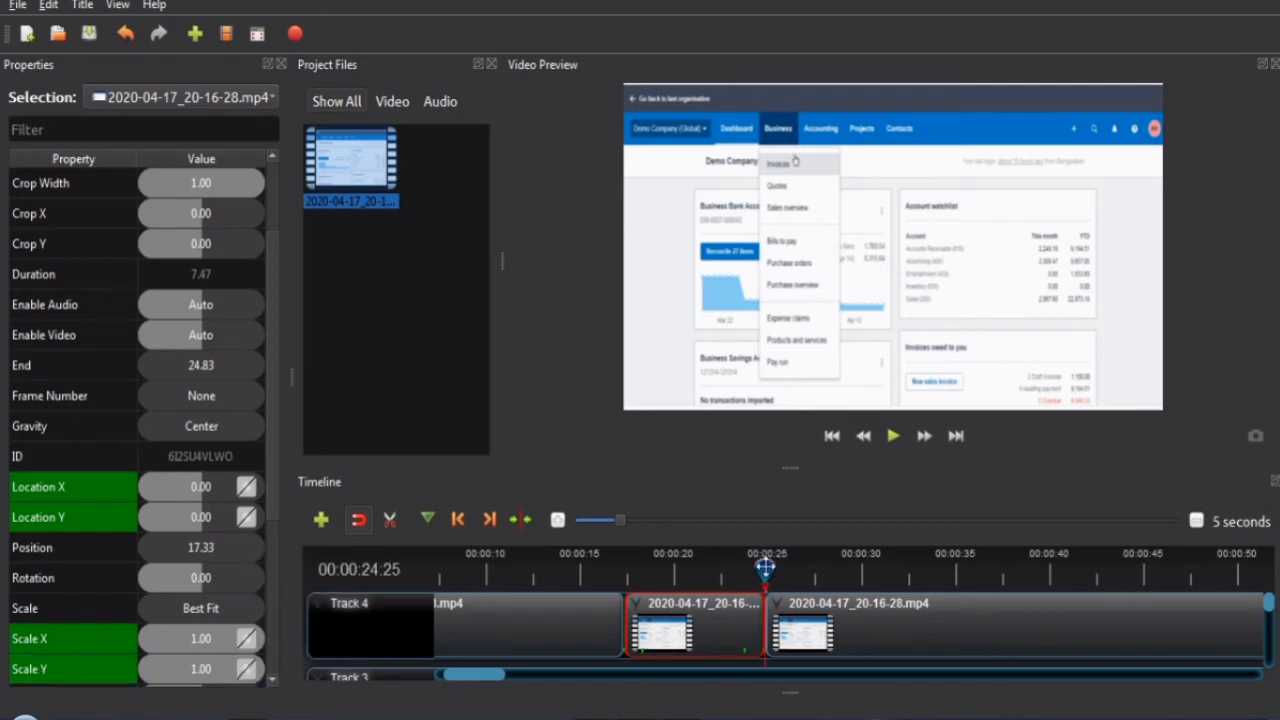
Play the timeline from 00:00:16:18 to 00:00:46:17, reviewing the middle clip's zoom-in, pan and zoom-out
left_click_drag(766, 569, 610, 567)
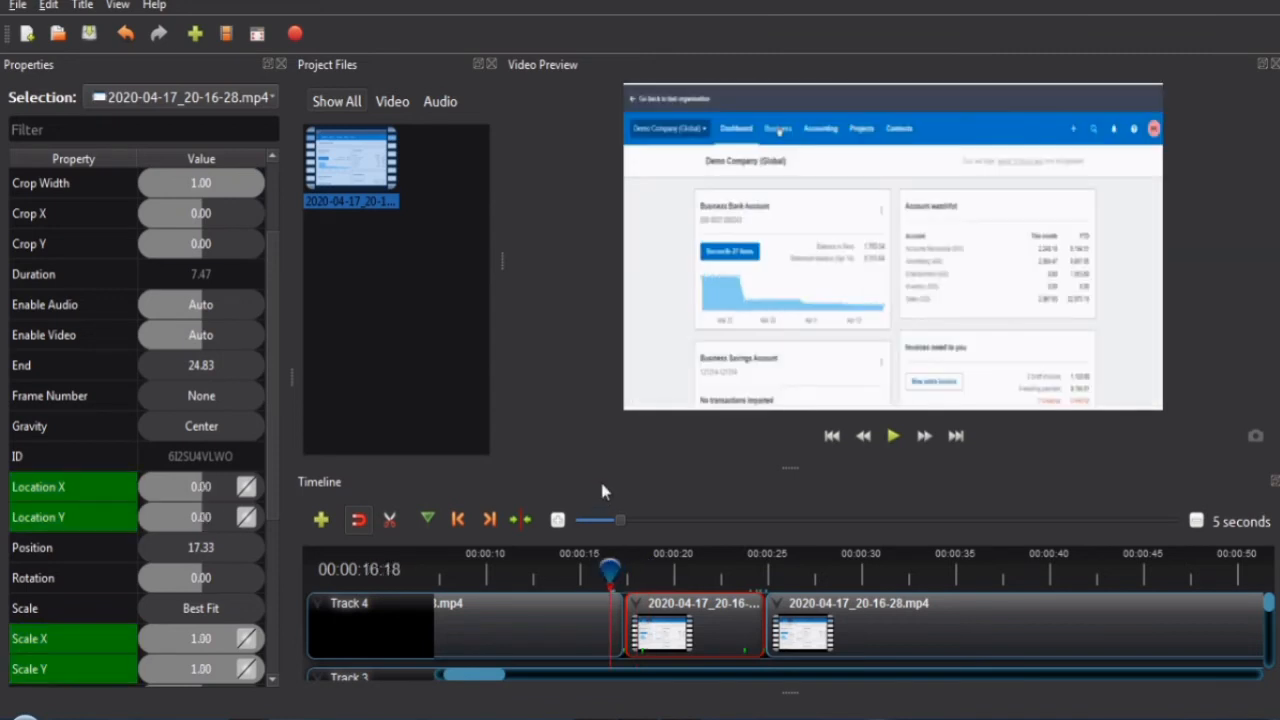
key("space")
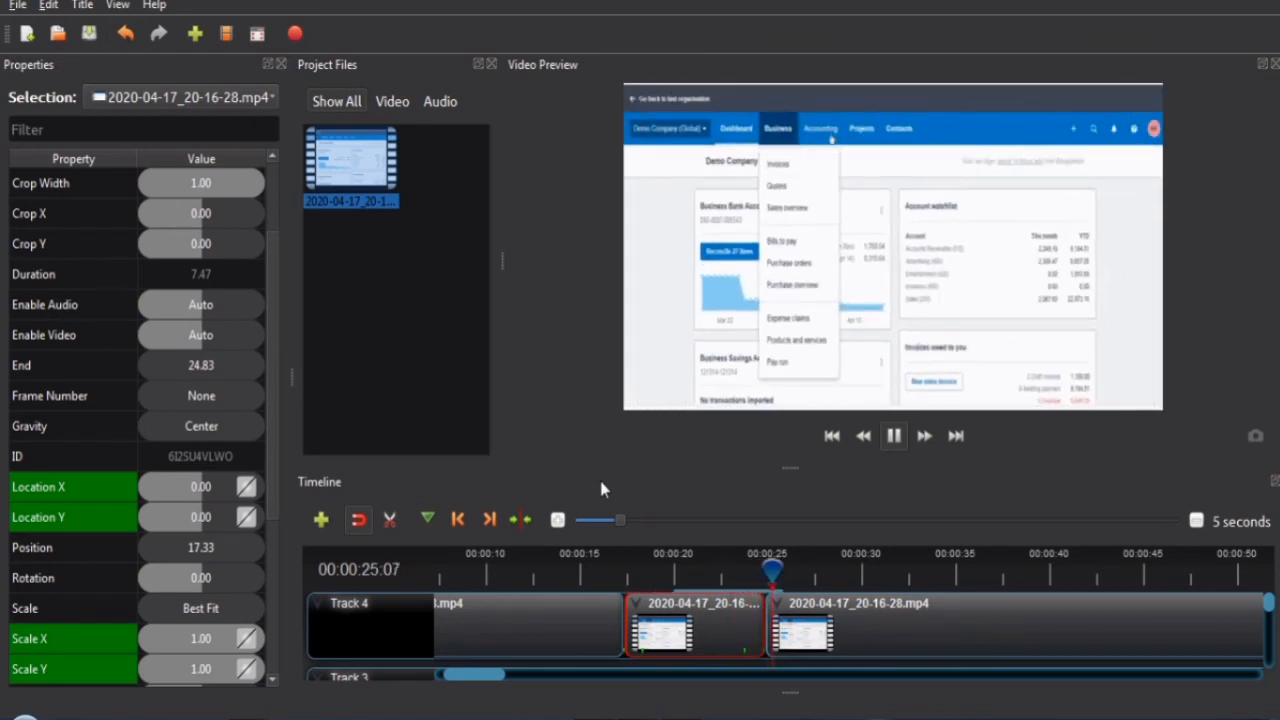
key("space")
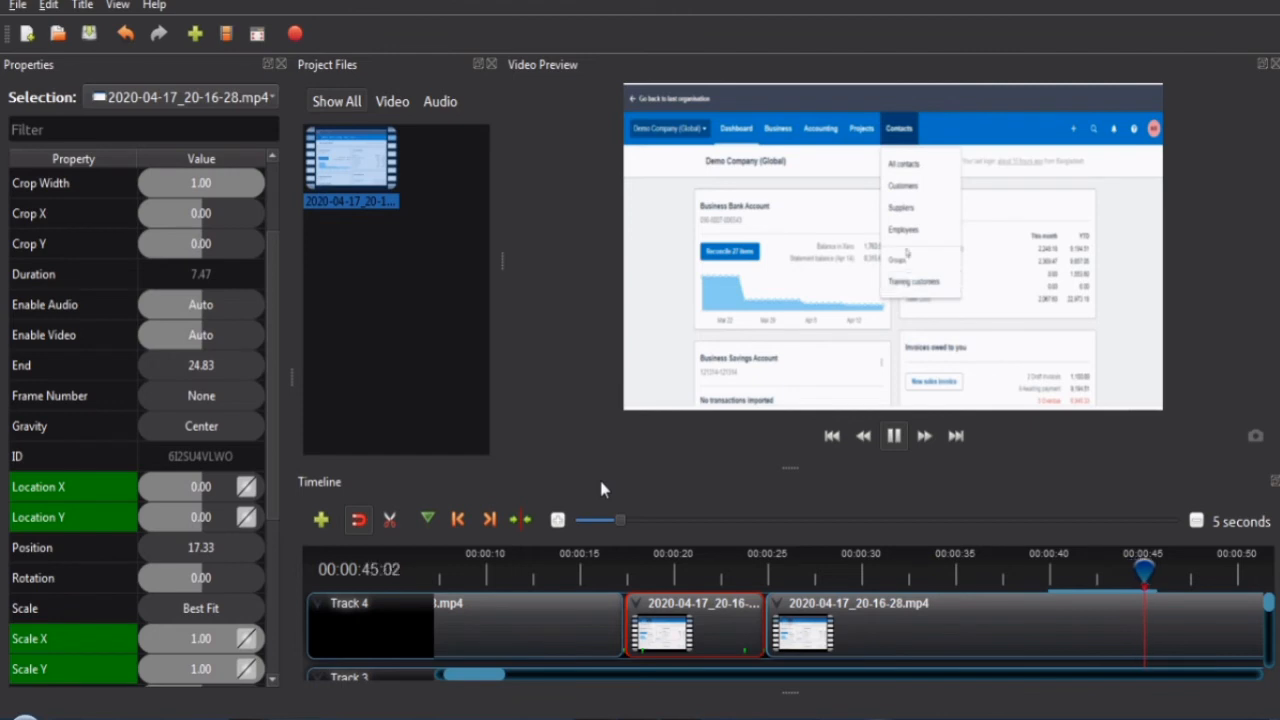
key("space")
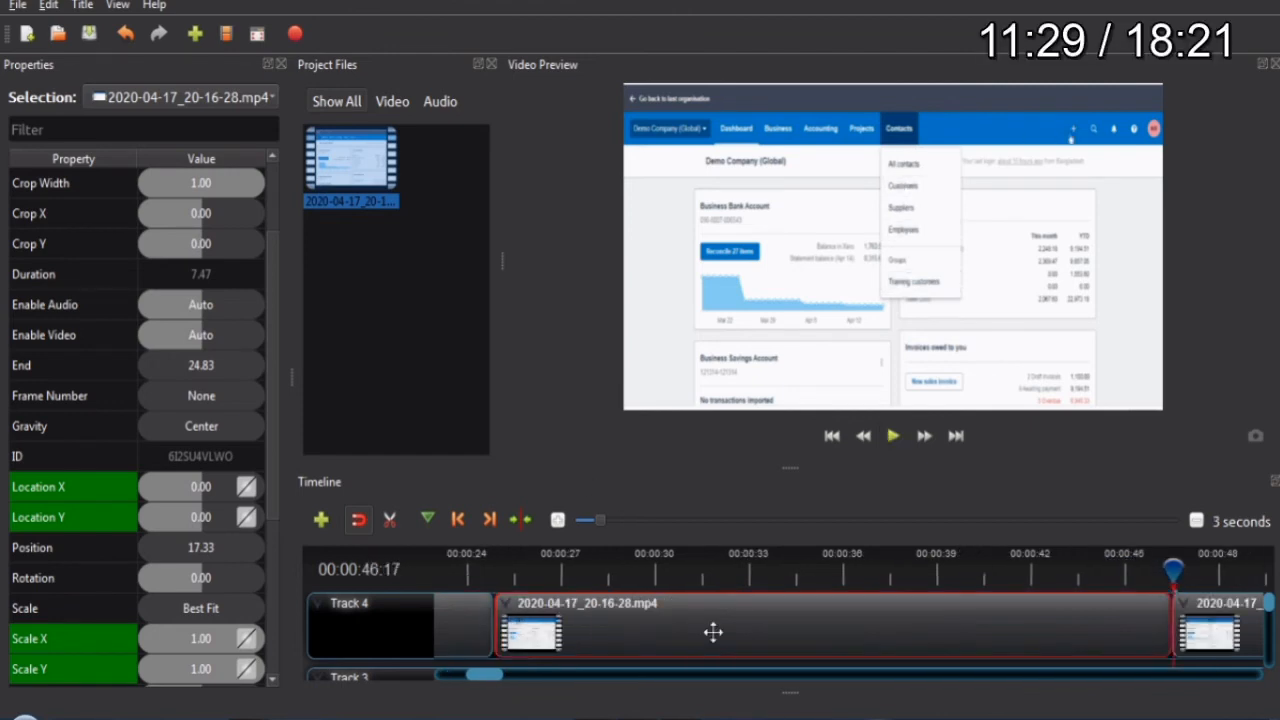
Apply the Zoom In (100% to 150%) animation to the start of the clip between 00:00:24:25 and 00:00:46:17
left_click(712, 631)
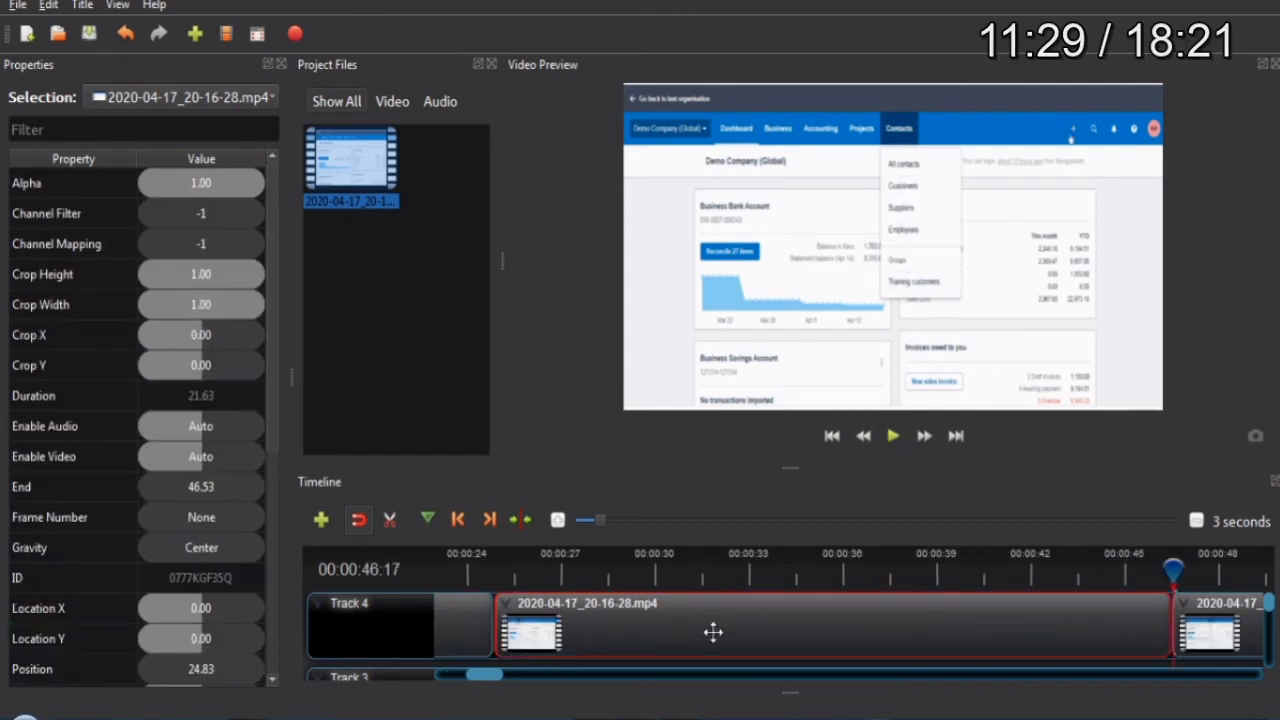
right_click(777, 620)
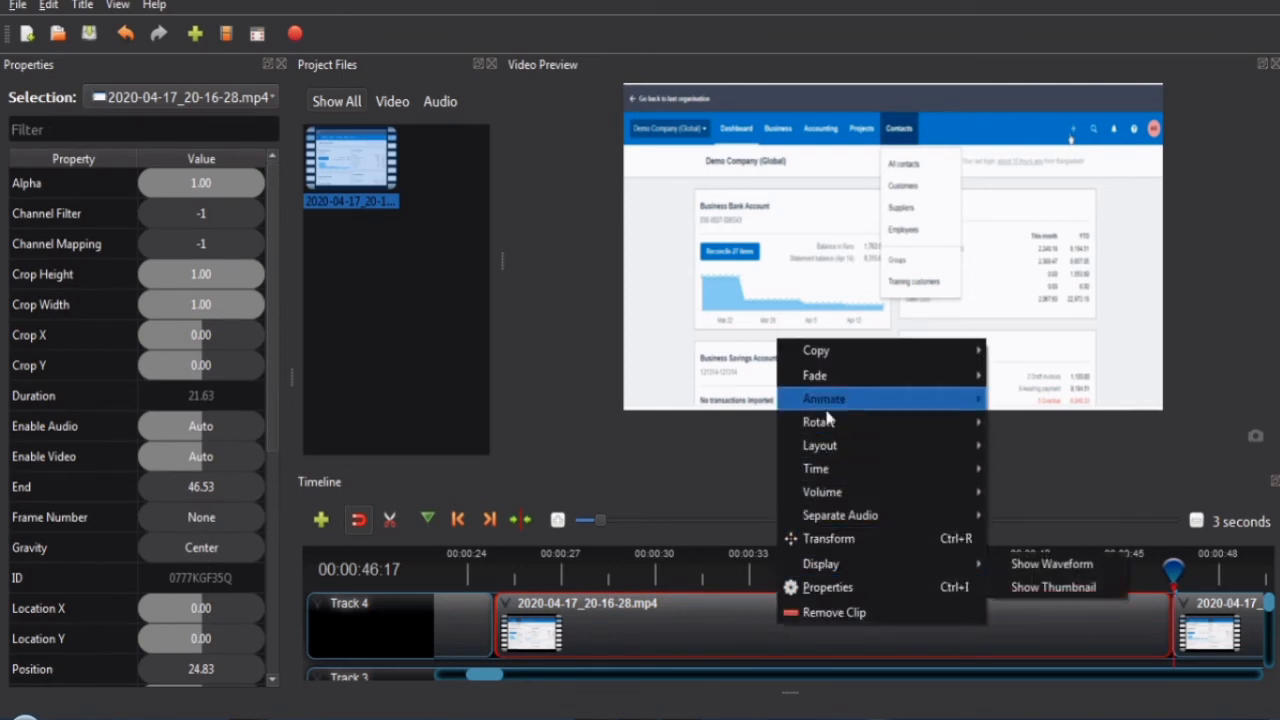
mouse_move(828, 402)
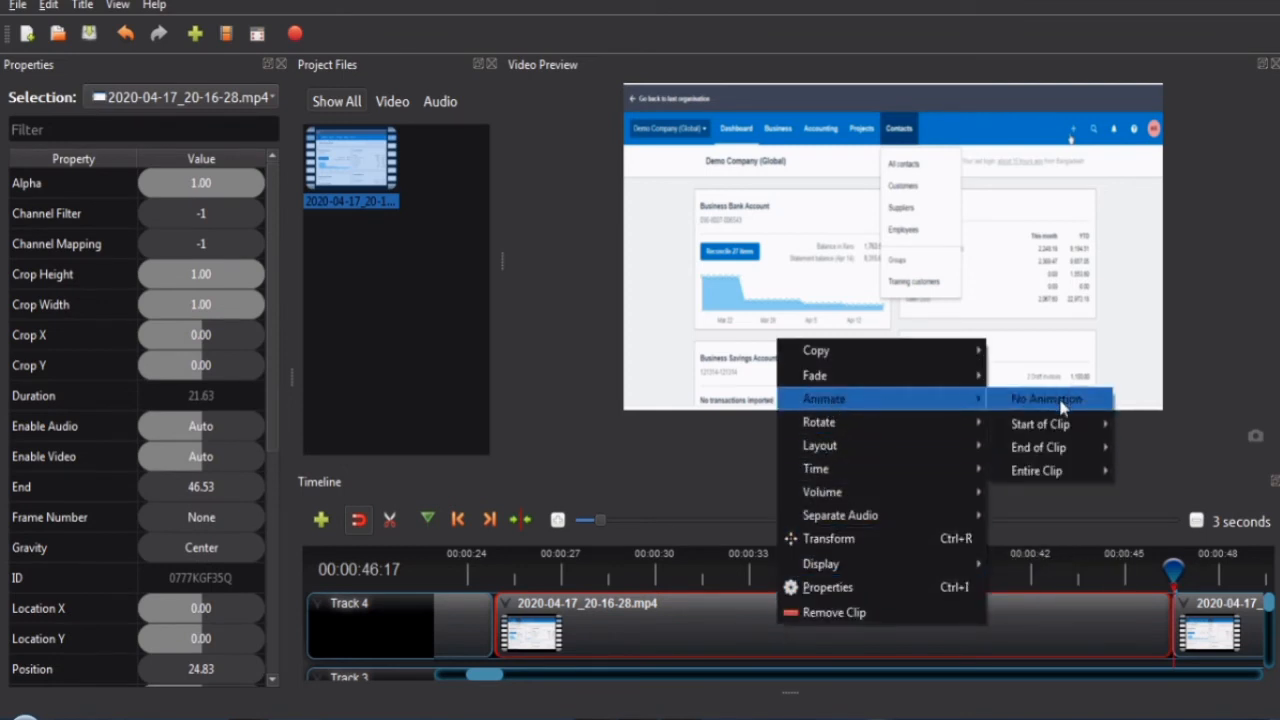
mouse_move(1063, 423)
mouse_move(1158, 418)
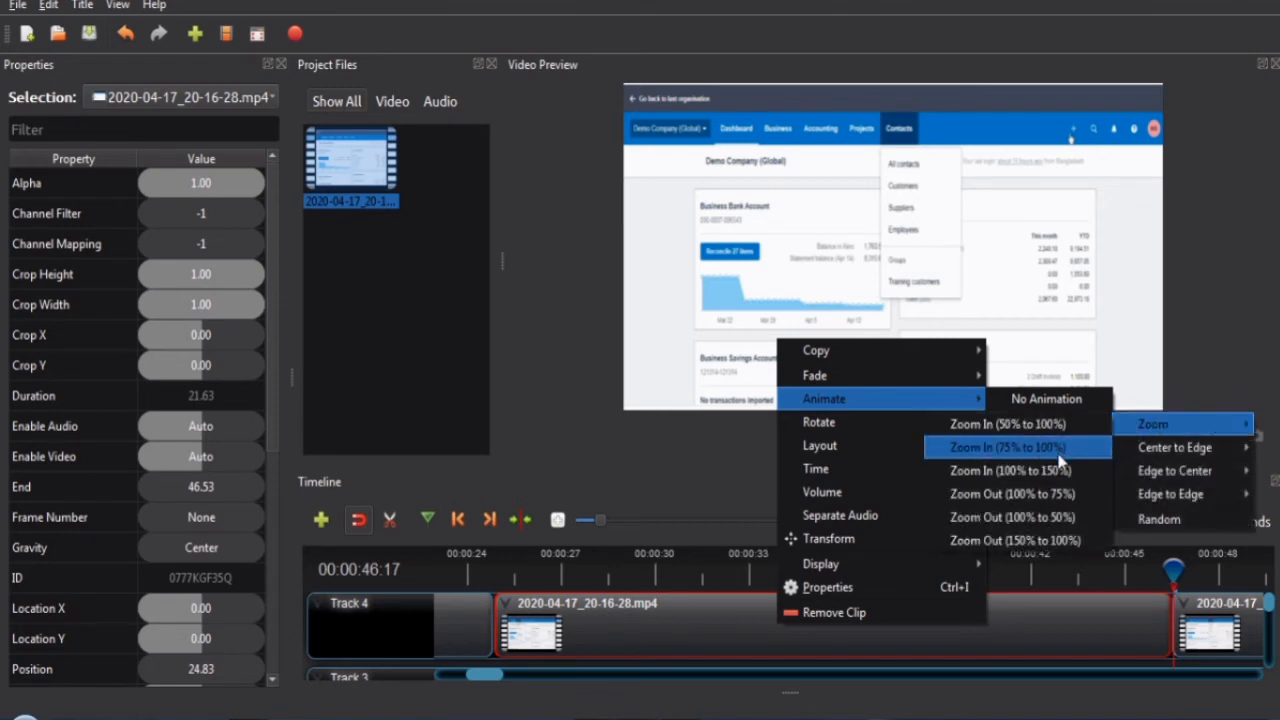
left_click(990, 479)
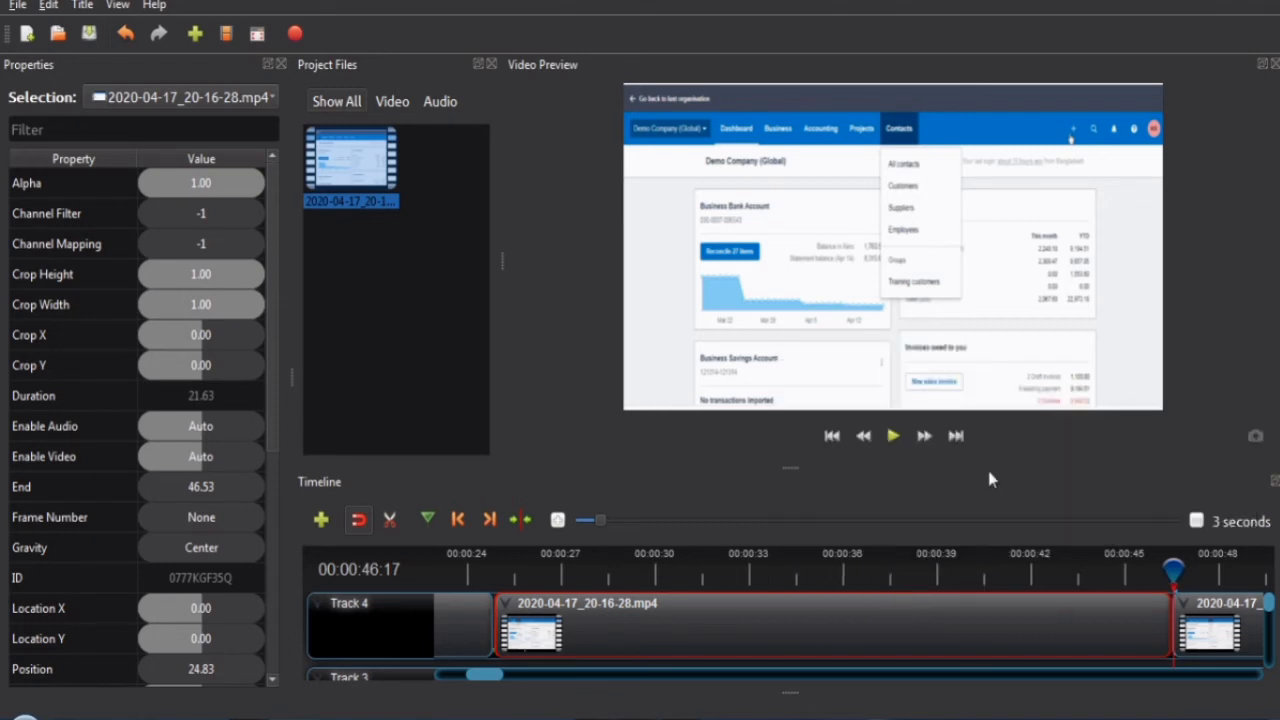
left_click(558, 521)
left_click(484, 675)
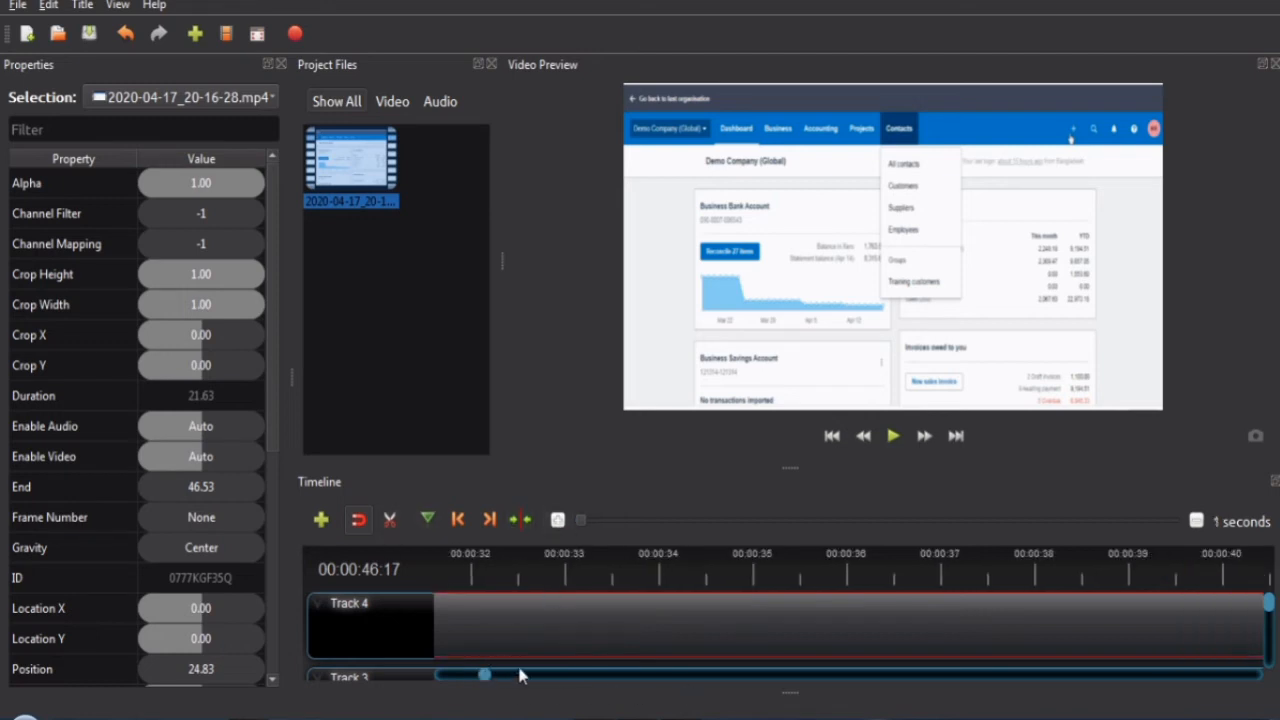
left_click(467, 678)
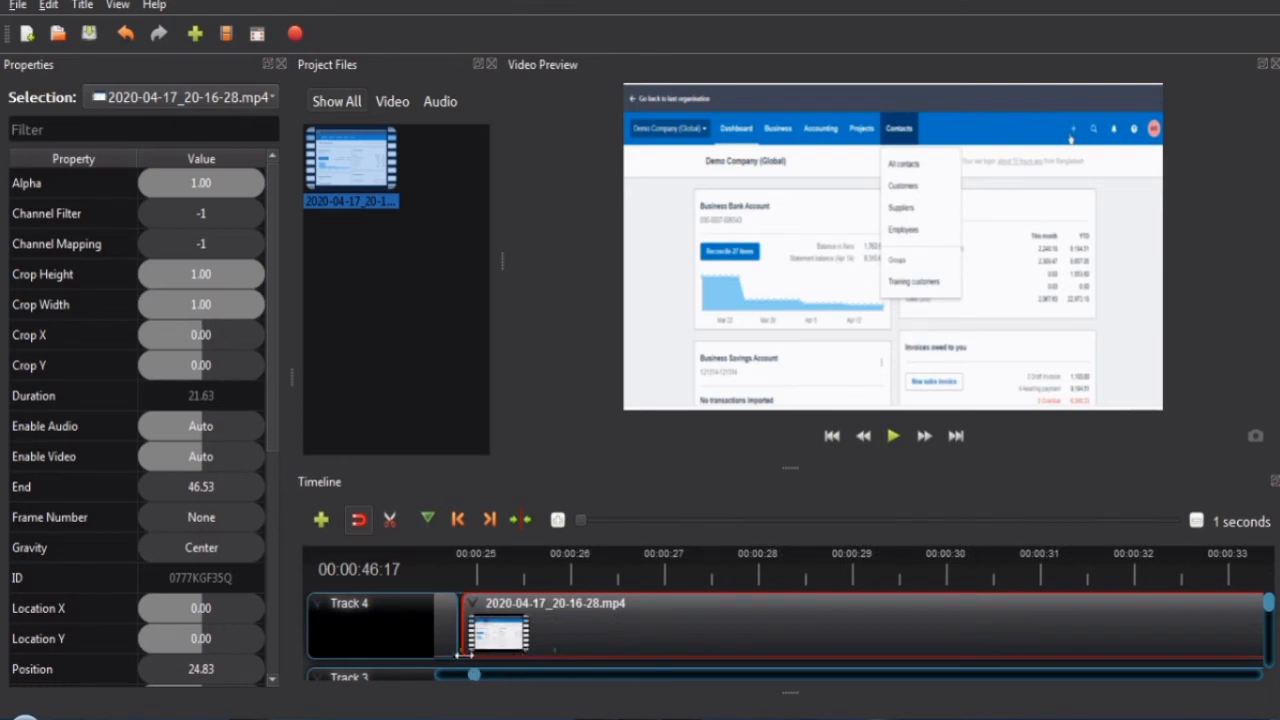
Apply the Zoom Out (150% to 100%) animation to the end of the clip that ends at 00:00:46:17
right_click(764, 638)
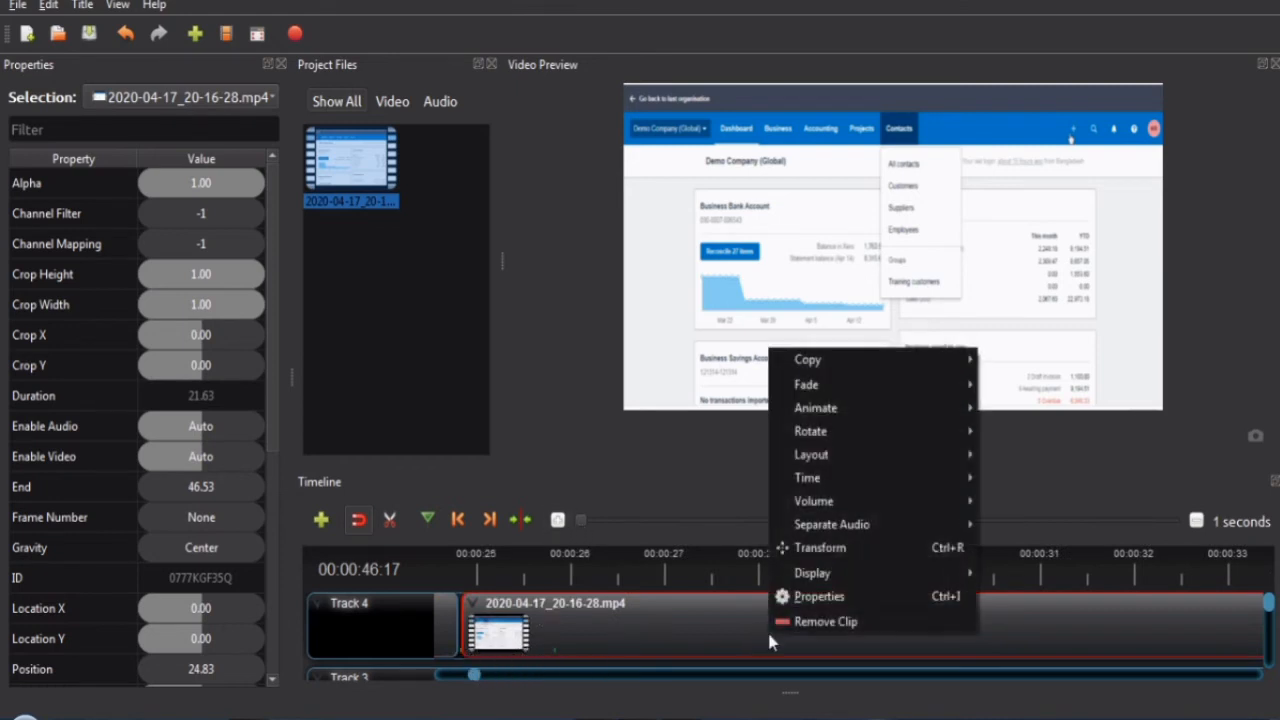
mouse_move(838, 408)
left_click_drag(476, 673, 494, 669)
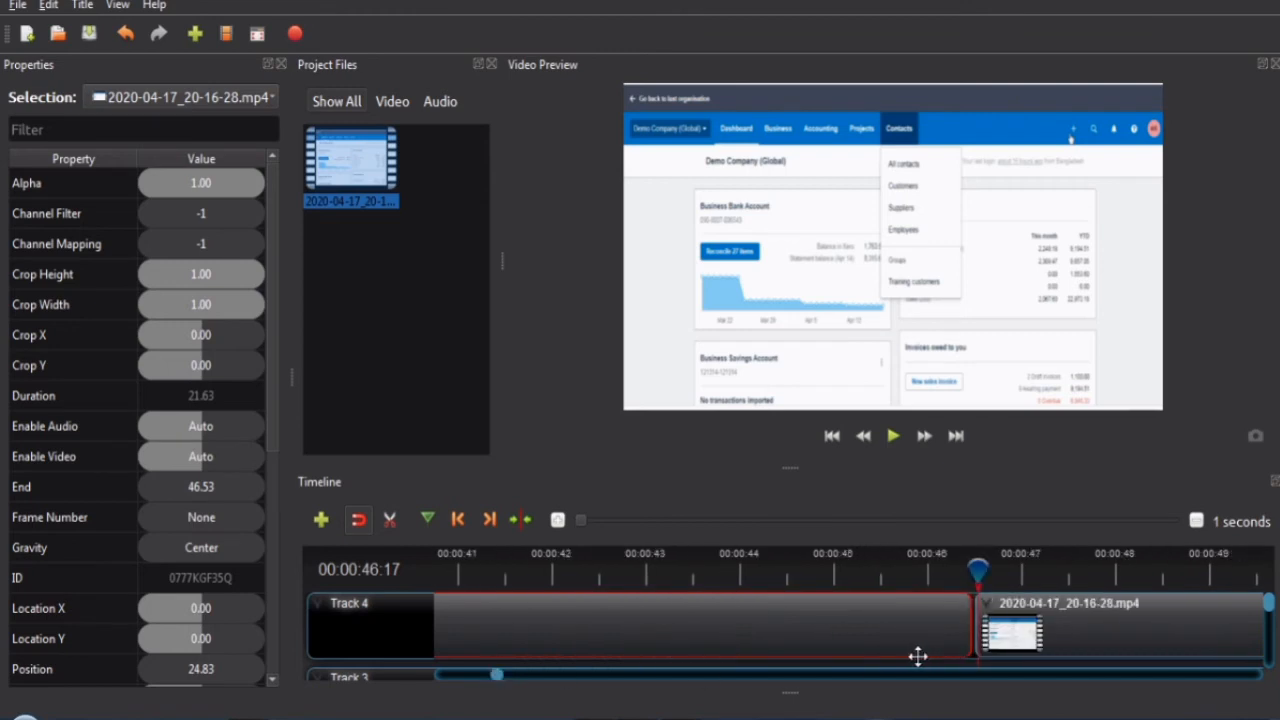
right_click(797, 640)
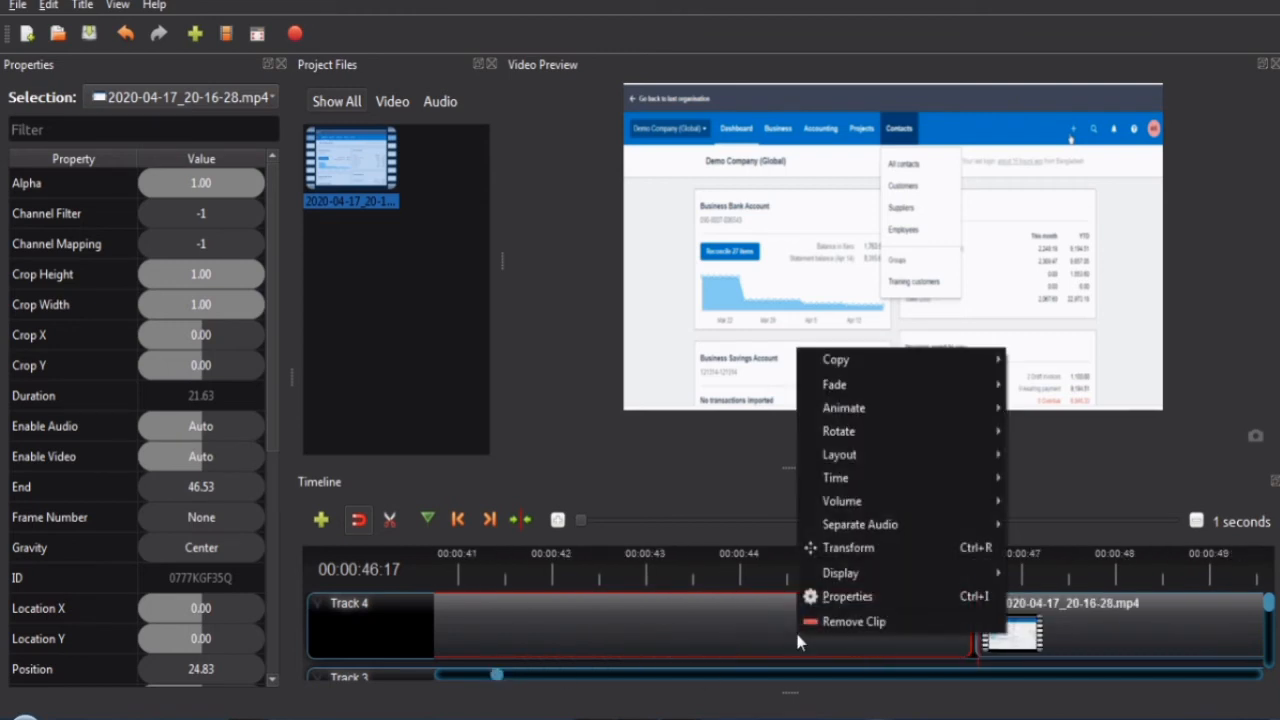
mouse_move(985, 408)
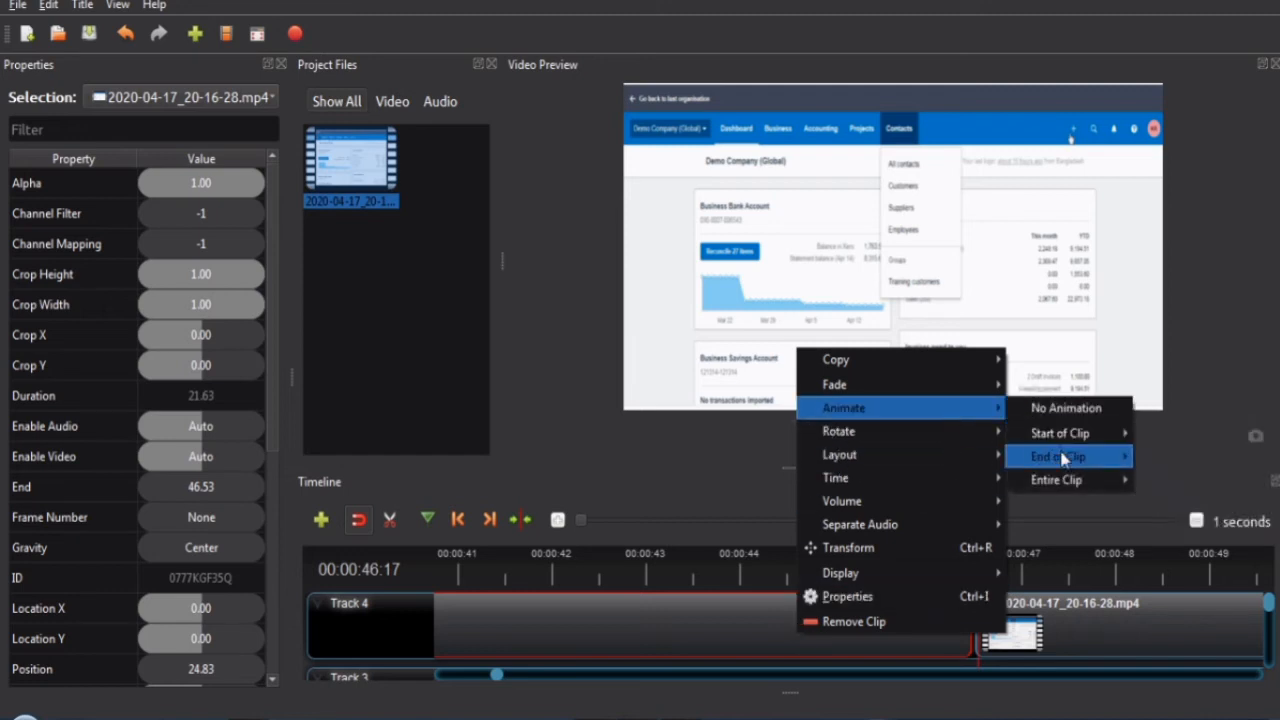
mouse_move(1057, 457)
mouse_move(1187, 470)
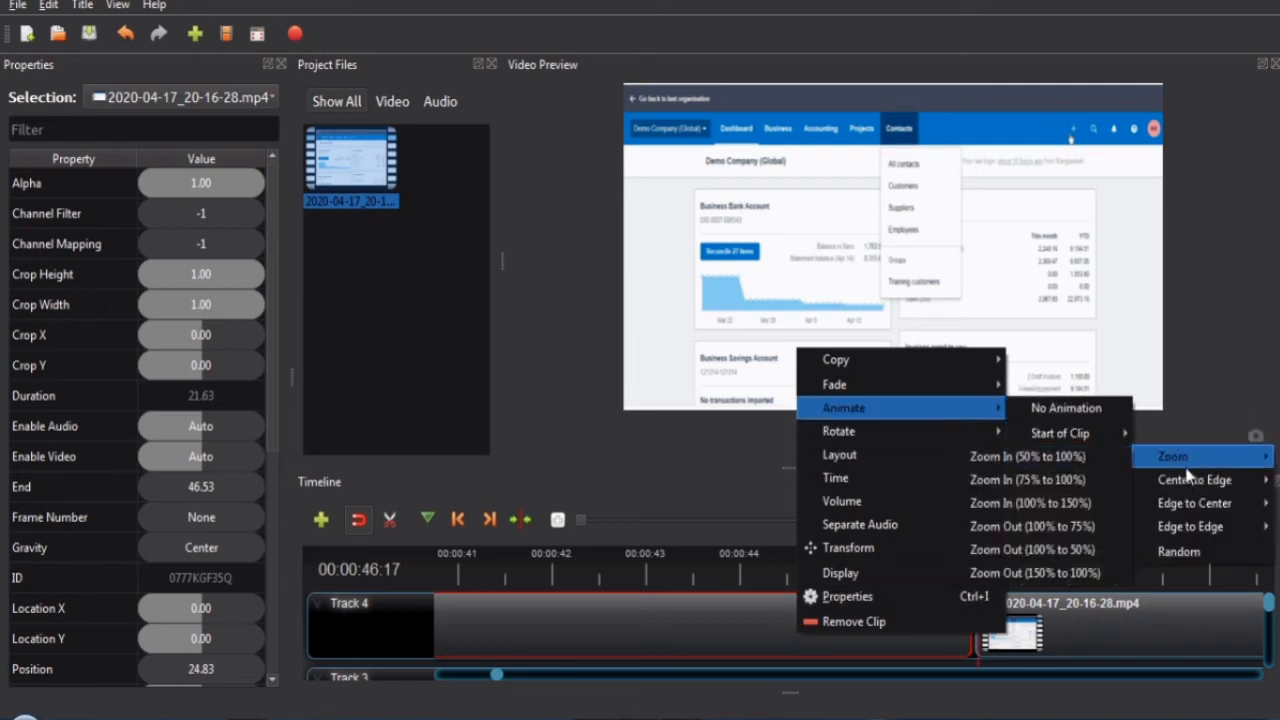
left_click(1038, 573)
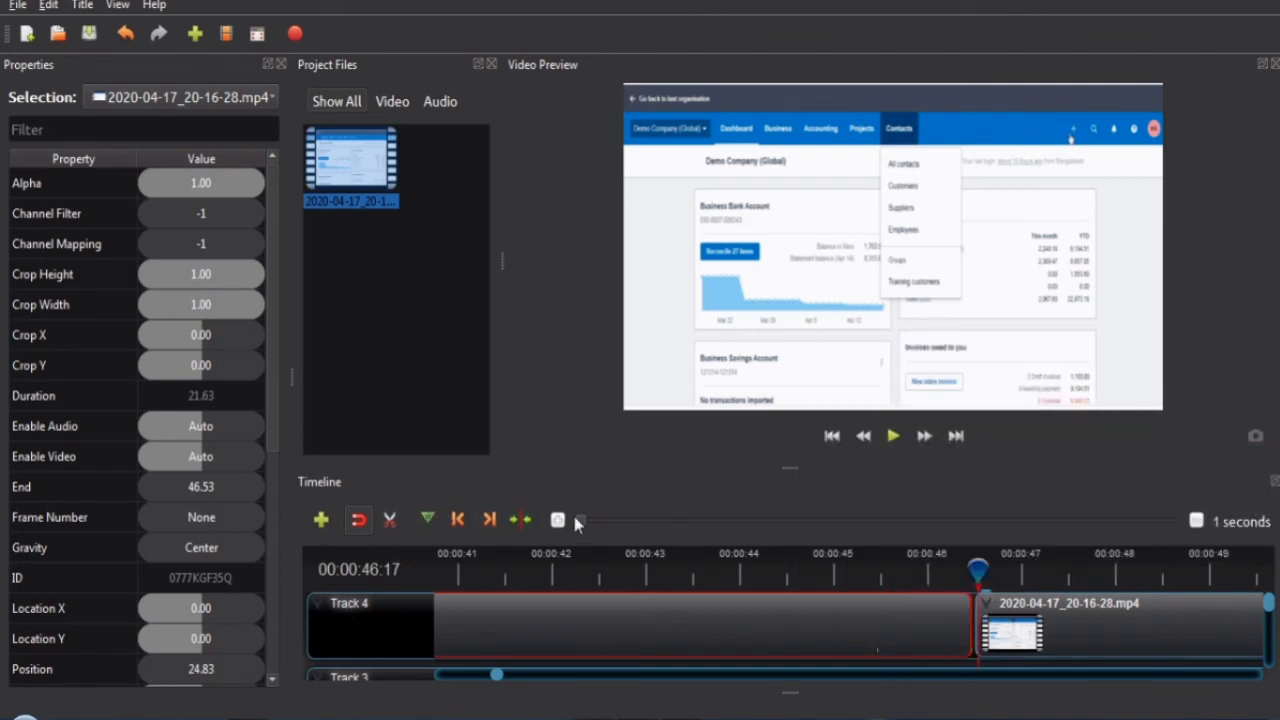
left_click(1202, 517)
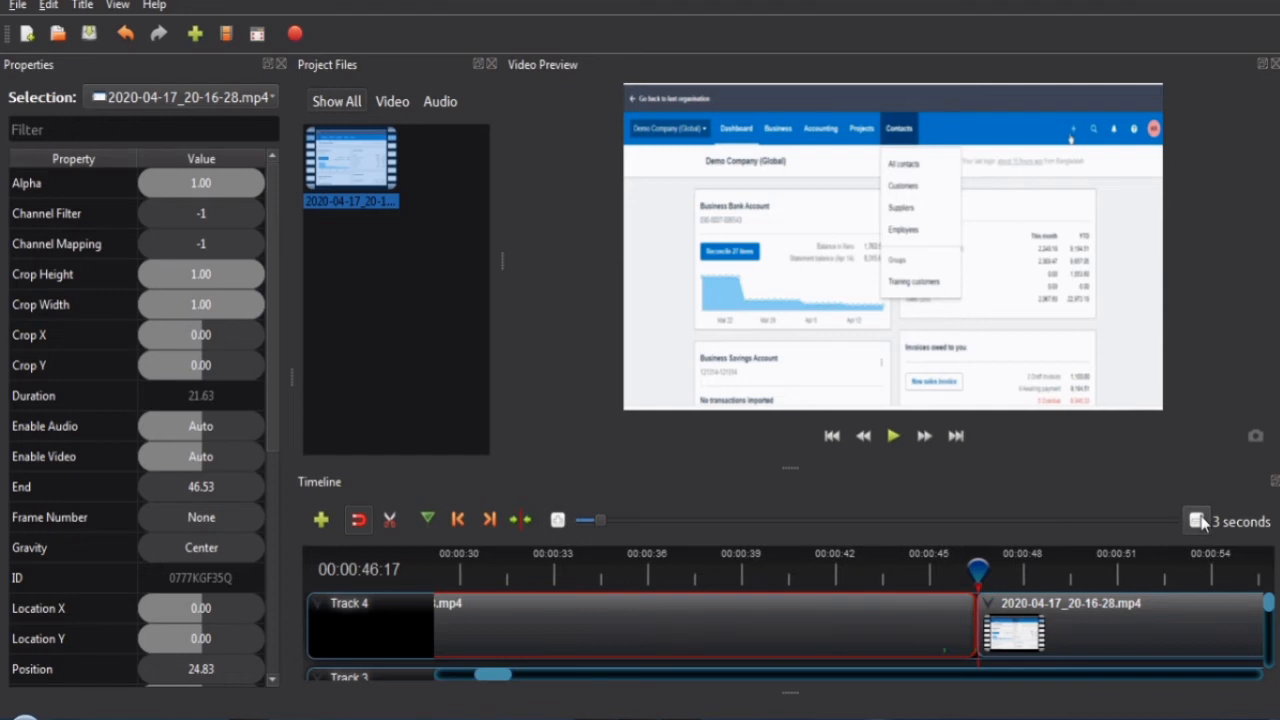
Zoom the timeline out to 5 seconds and step through the clip's preset zoom-in from 00:00:25:07 to 00:00:26:04, checking its framing
left_click(1196, 521)
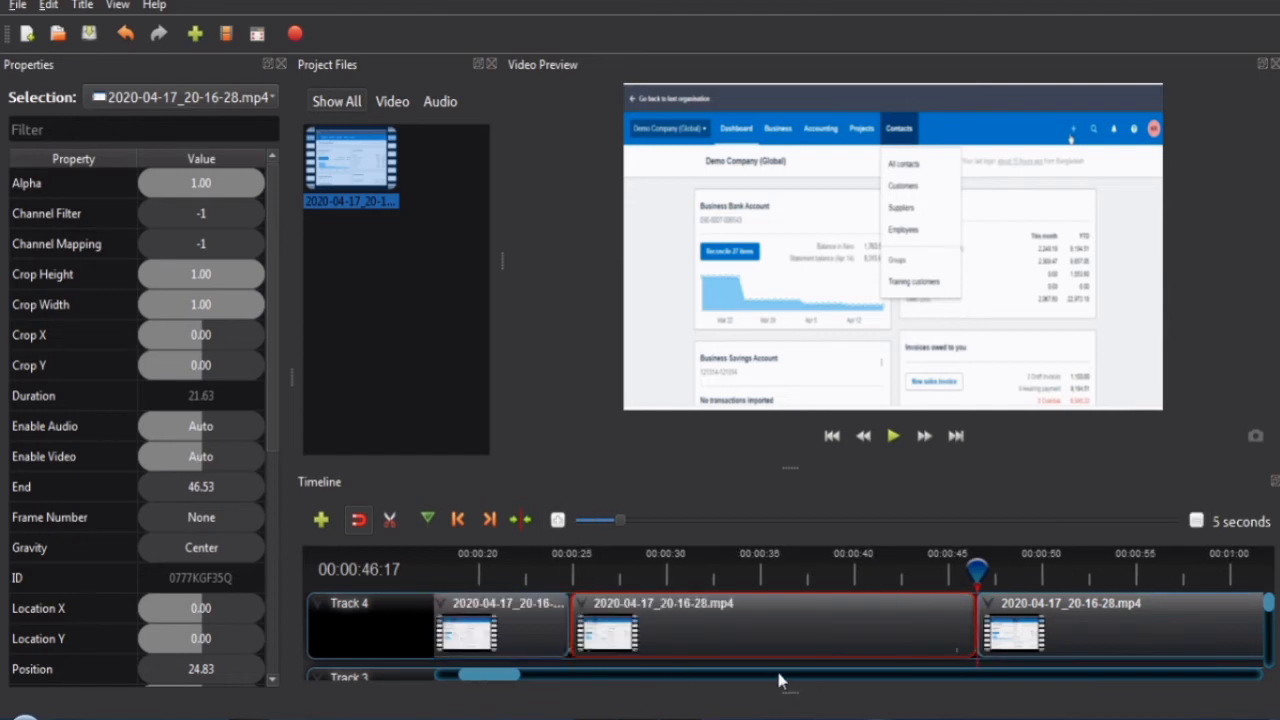
left_click_drag(977, 569, 577, 567)
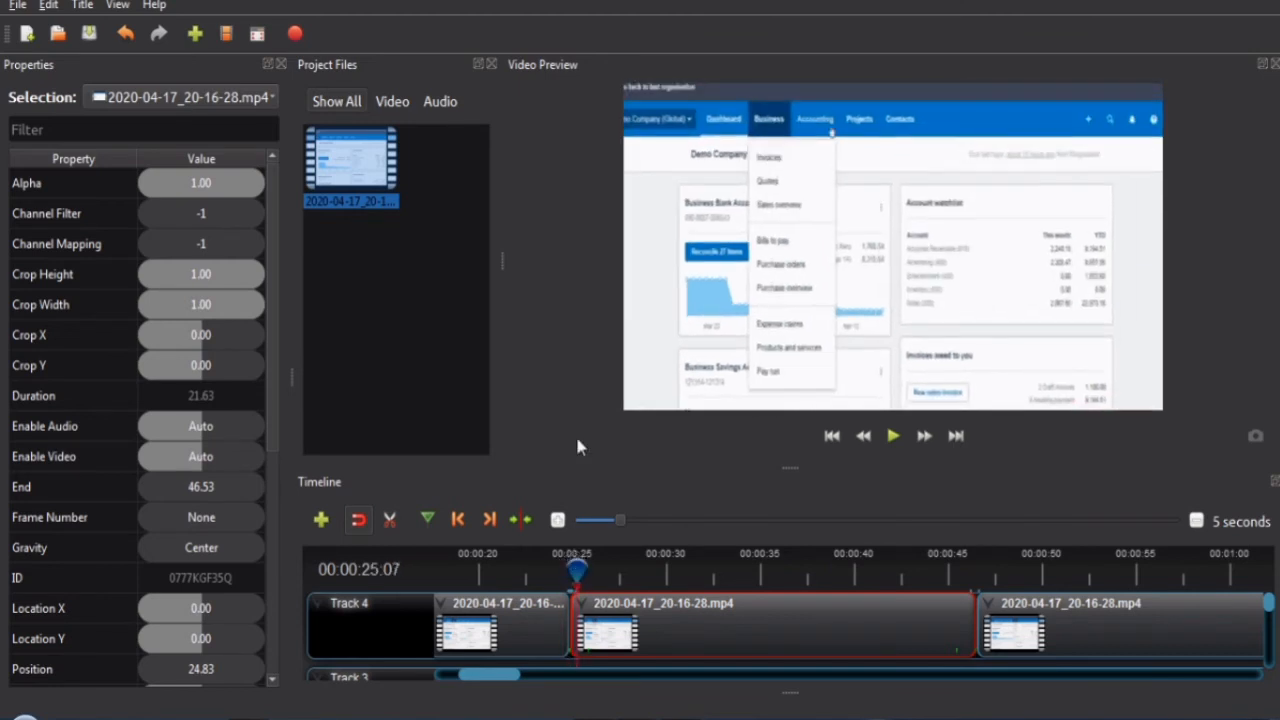
key("Right")
key("Right")
key("Right")
key("Right")
key("Right")
key("Right")
key("Right")
key("Right")
key("Right")
key("Right")
key("Right")
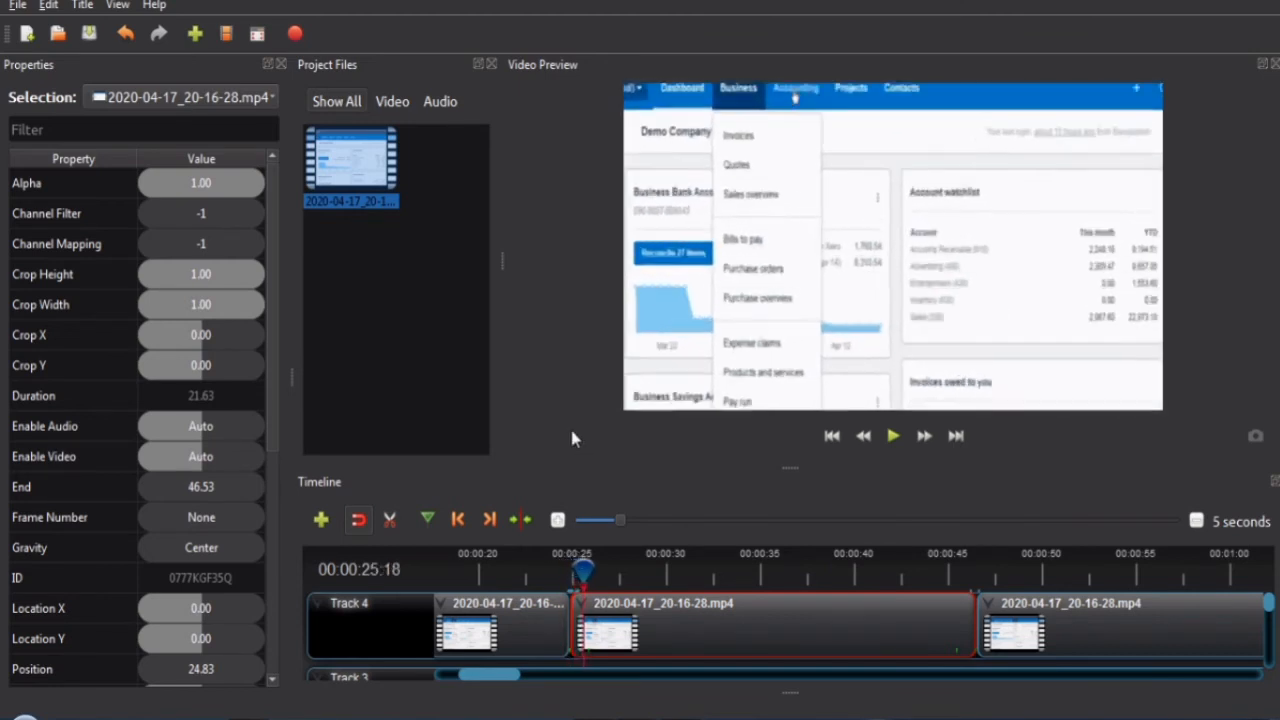
key("Right")
key("Right")
key("Right")
key("Right")
key("Right")
key("Right")
key("Right")
key("Right")
key("Right")
key("Right")
key("Right")
key("Right")
key("Right")
key("Right")
key("Right")
key("Right")
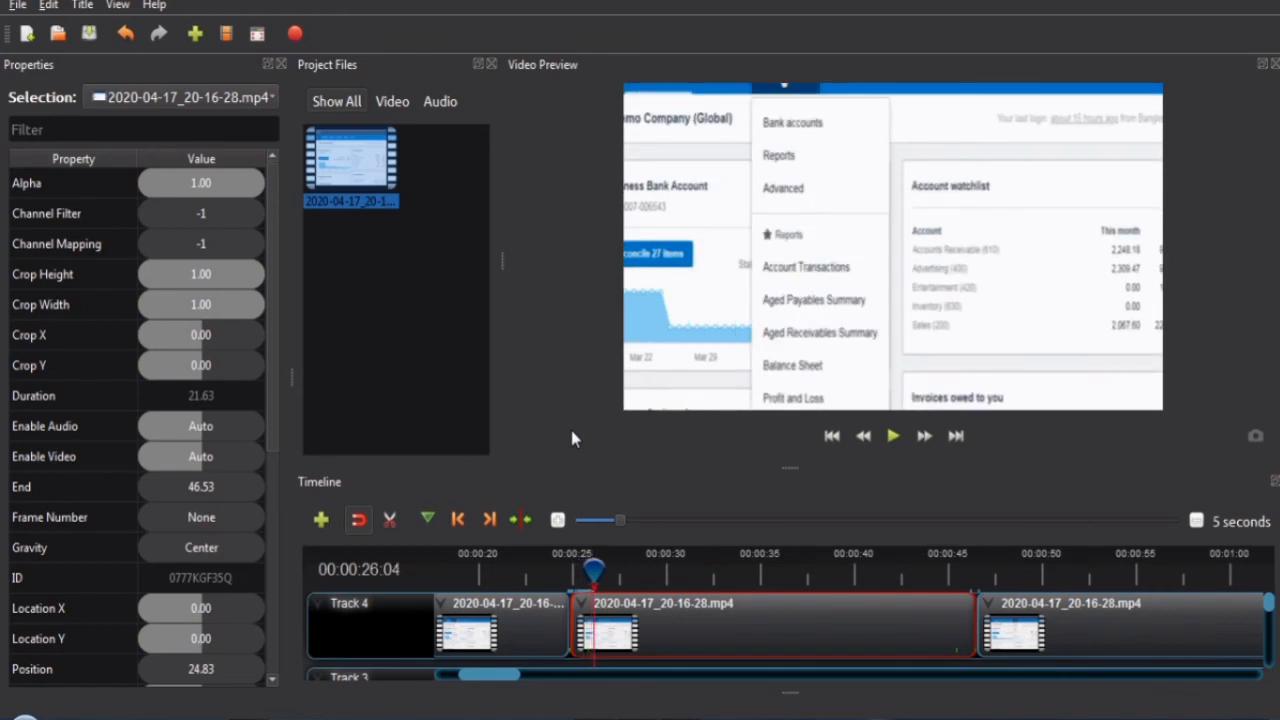
Set the clip's Location X and Location Y to 0.25 at 00:00:25:25
key("Left")
key("Left")
key("Left")
key("Left")
key("Left")
key("Left")
key("Left")
key("Left")
key("Left")
double_click(264, 607)
type("2")
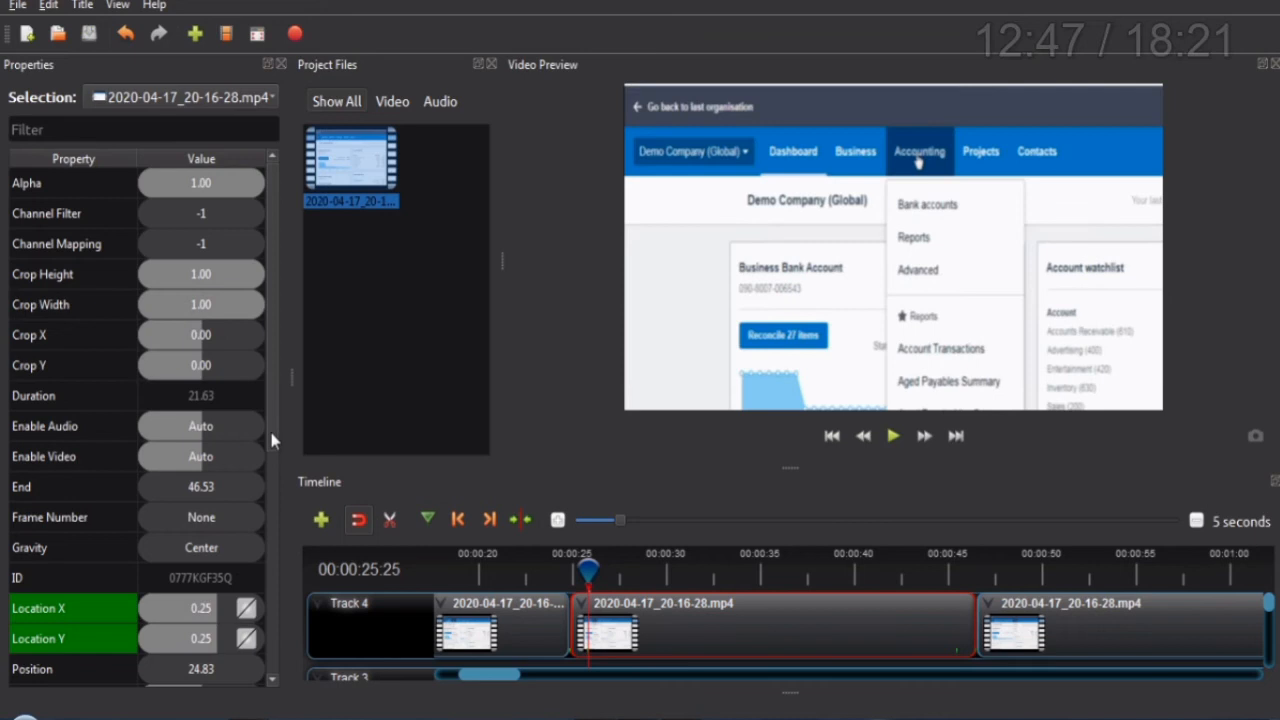
scroll(270, 490, "down", 1)
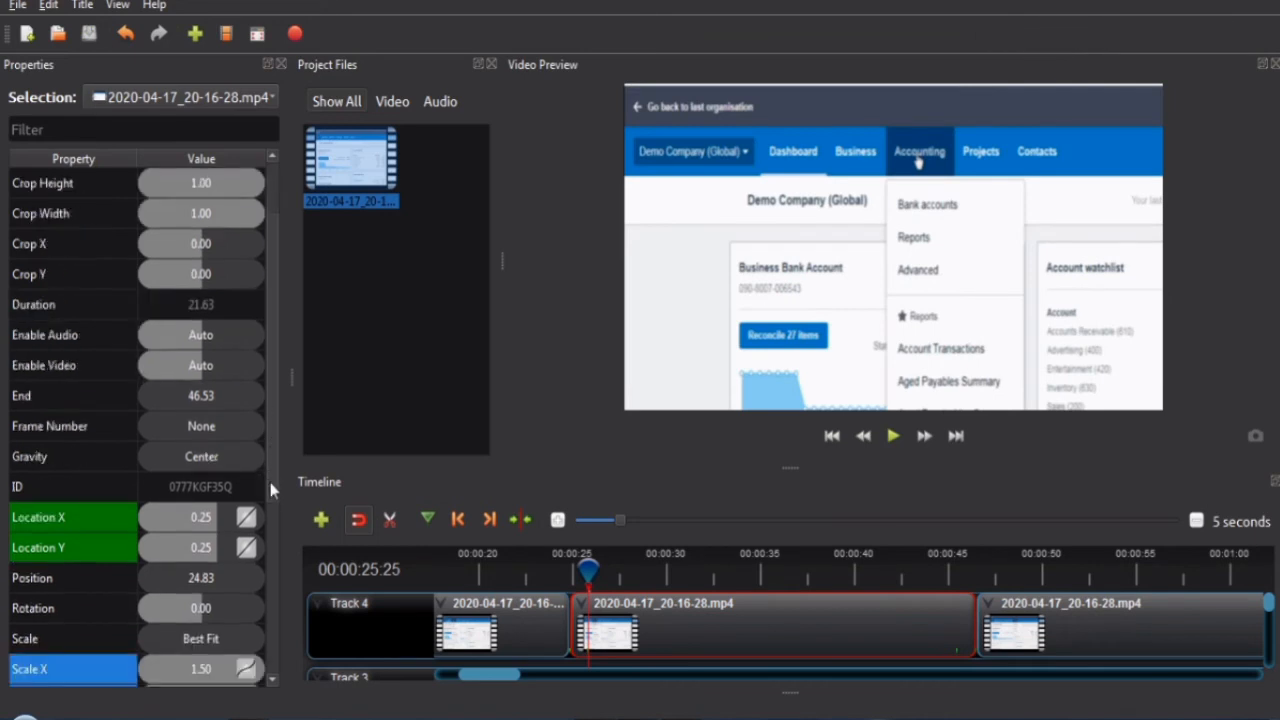
scroll(272, 505, "down", 1)
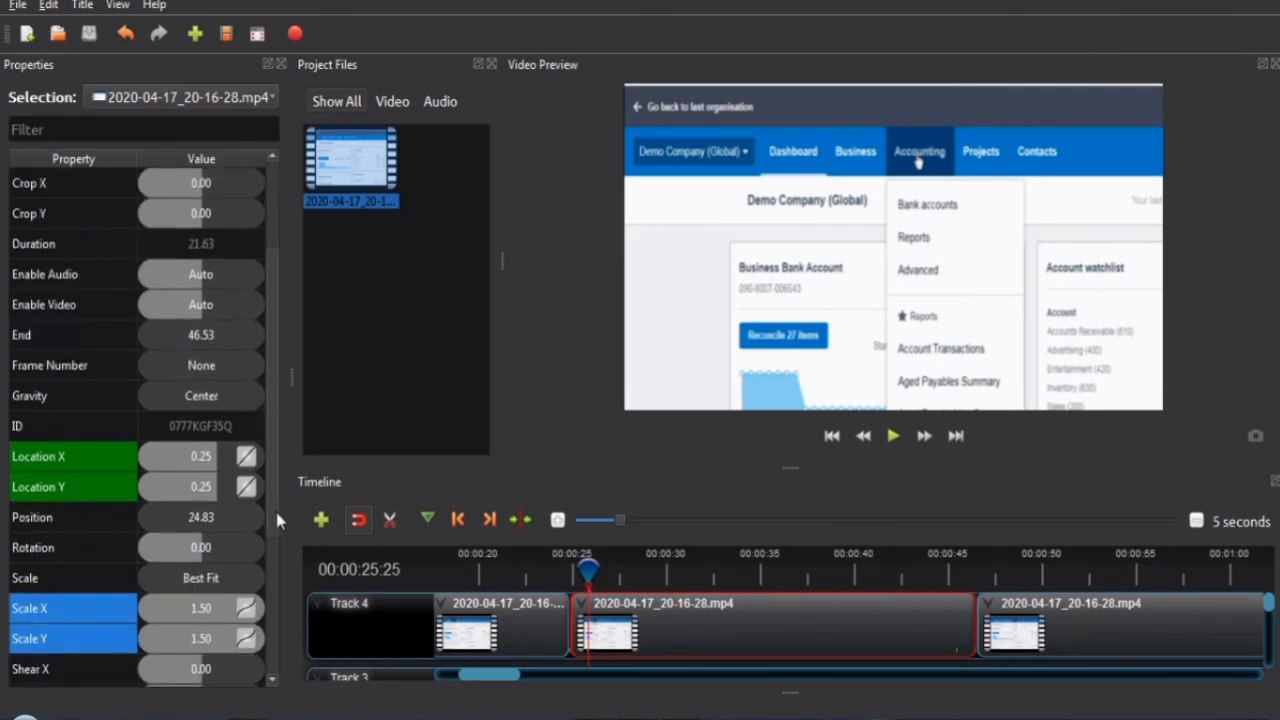
right_click(252, 612)
left_click(253, 636)
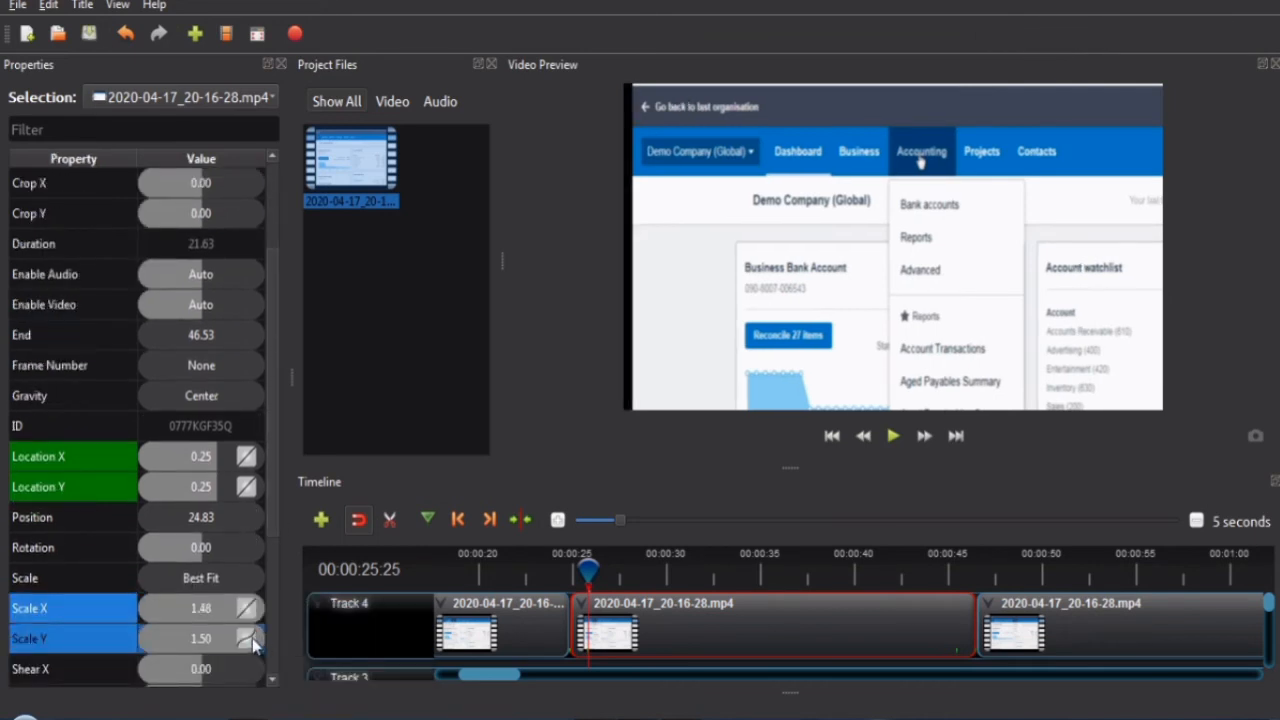
right_click(246, 630)
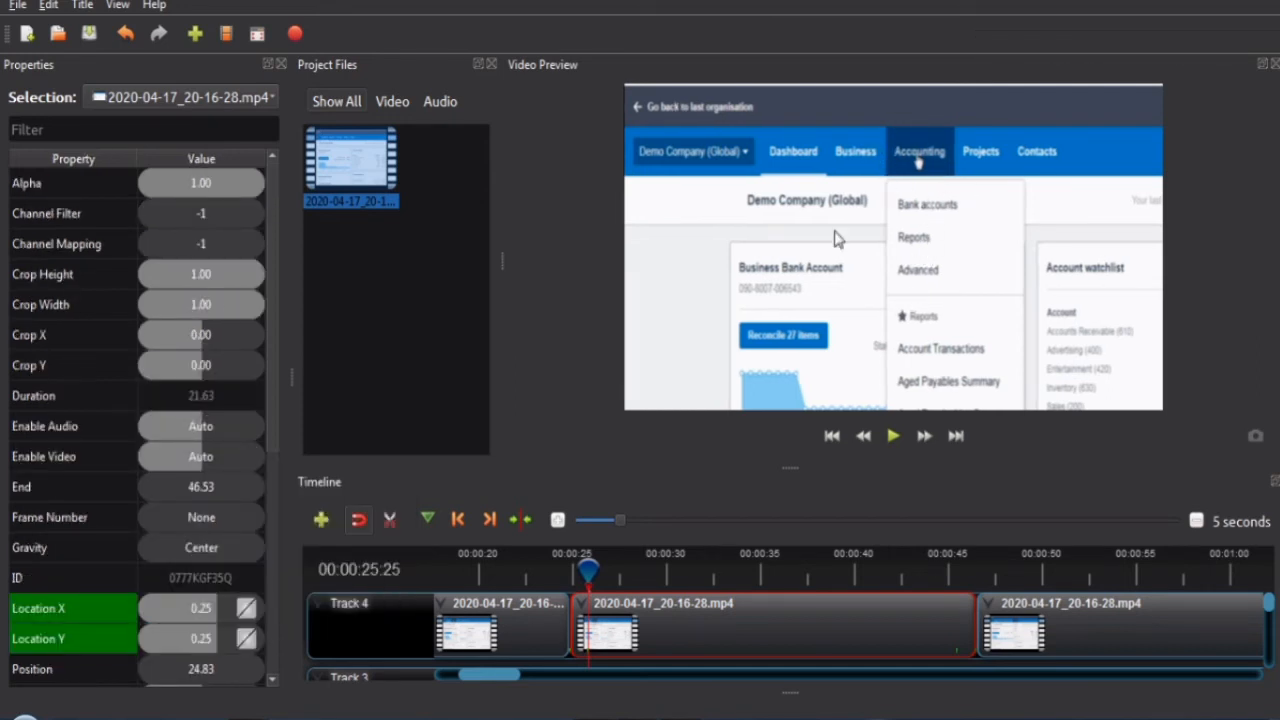
Apply Linear interpolation to the clip's Scale X at 00:00:25:25
scroll(270, 455, "down", 5)
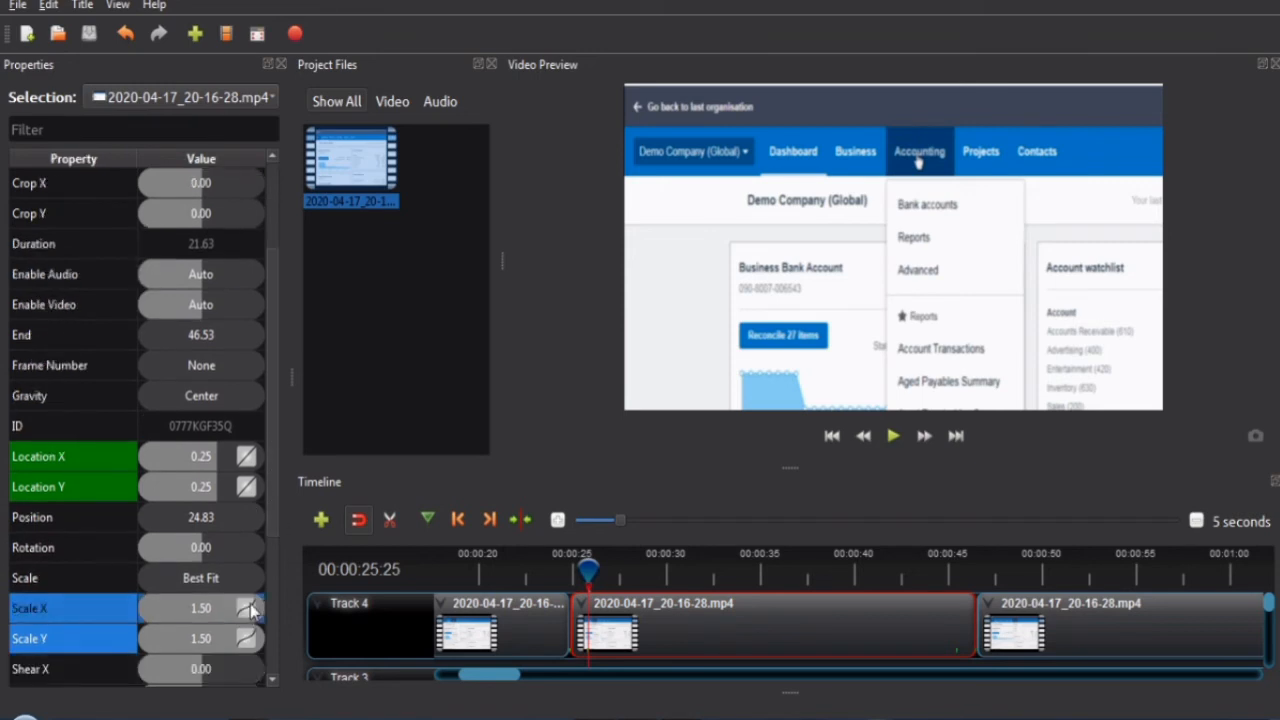
right_click(252, 610)
left_click(262, 648)
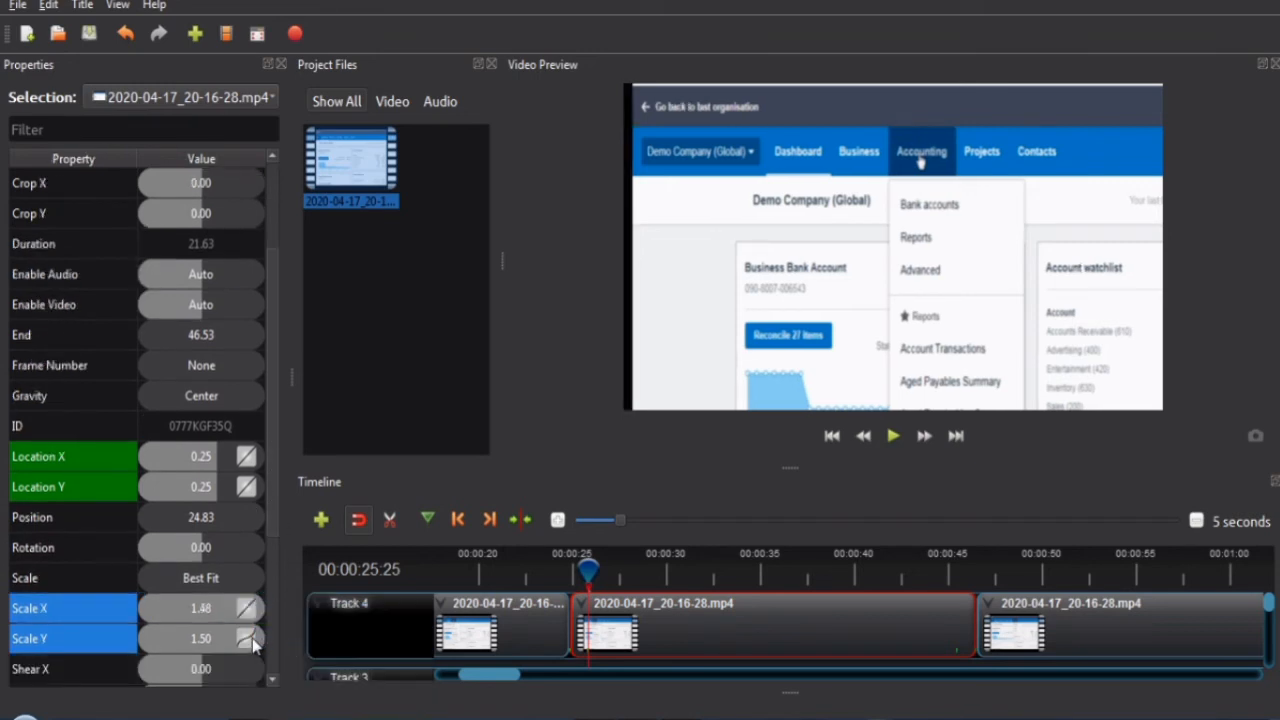
double_click(248, 638)
right_click(243, 634)
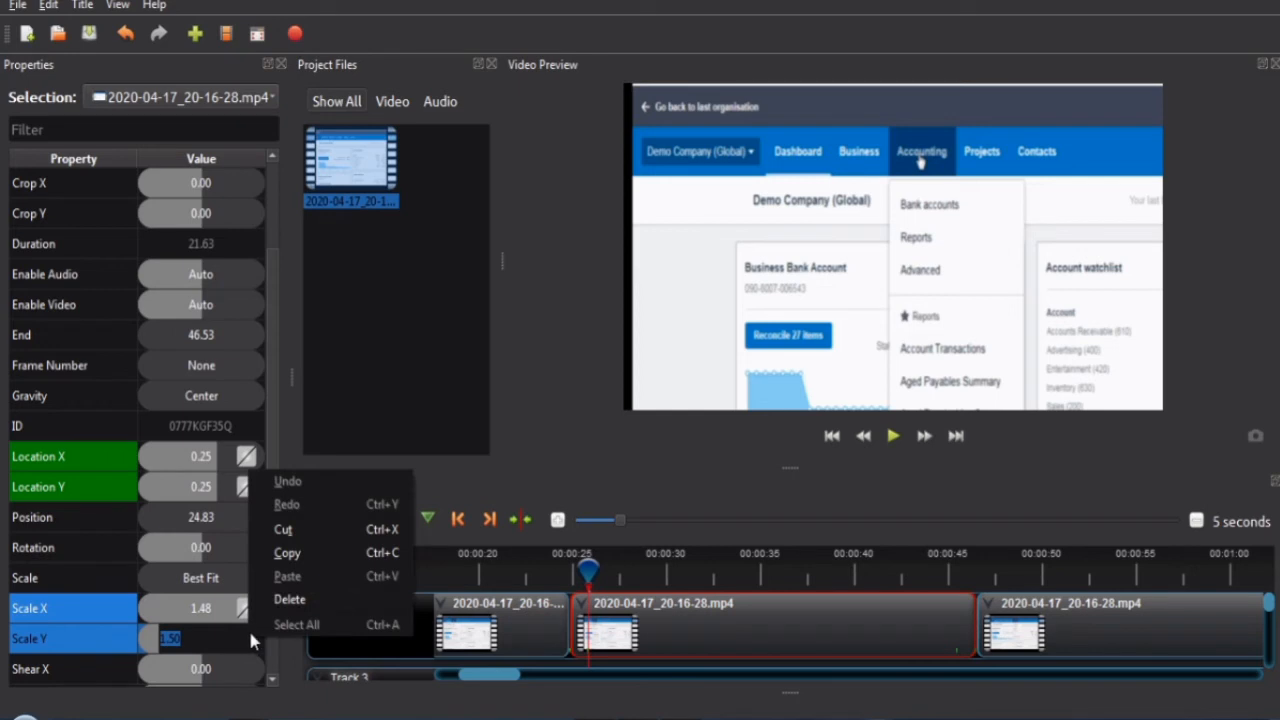
Set the clip's Scale X and Scale Y to 1.5 at 00:00:25:25
left_click(208, 612)
double_click(201, 607)
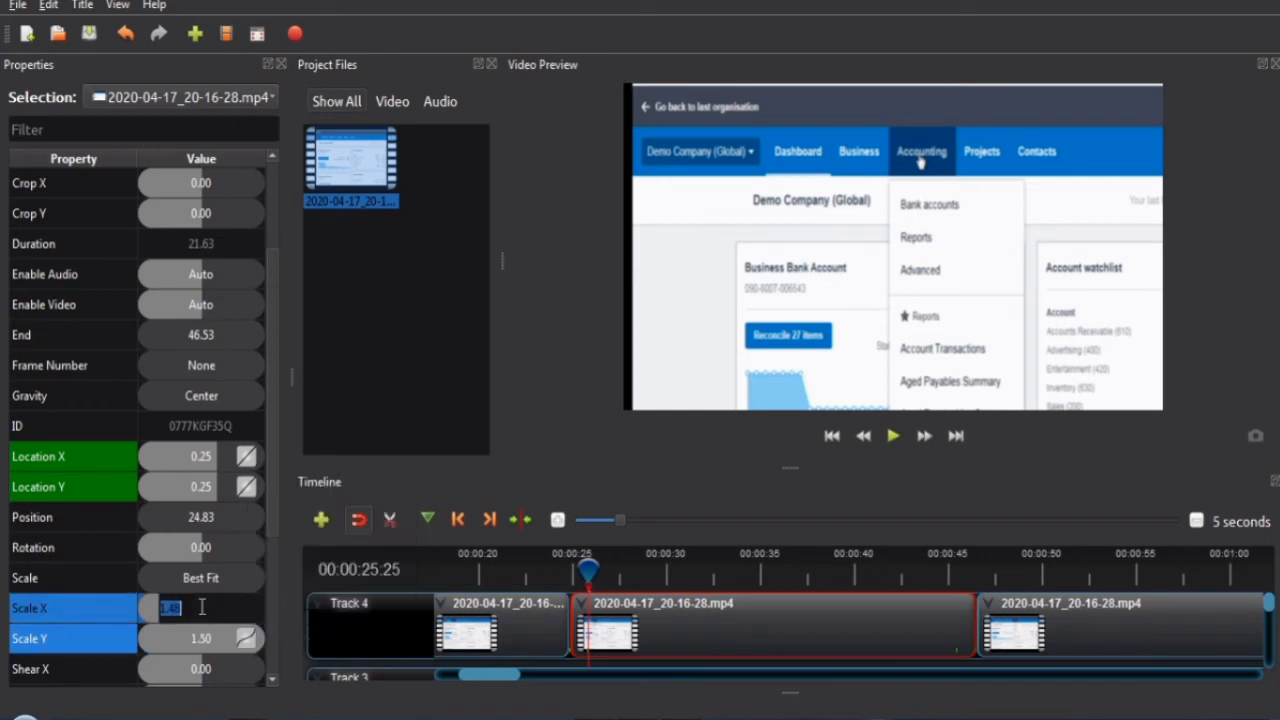
type("1.5")
key("Return")
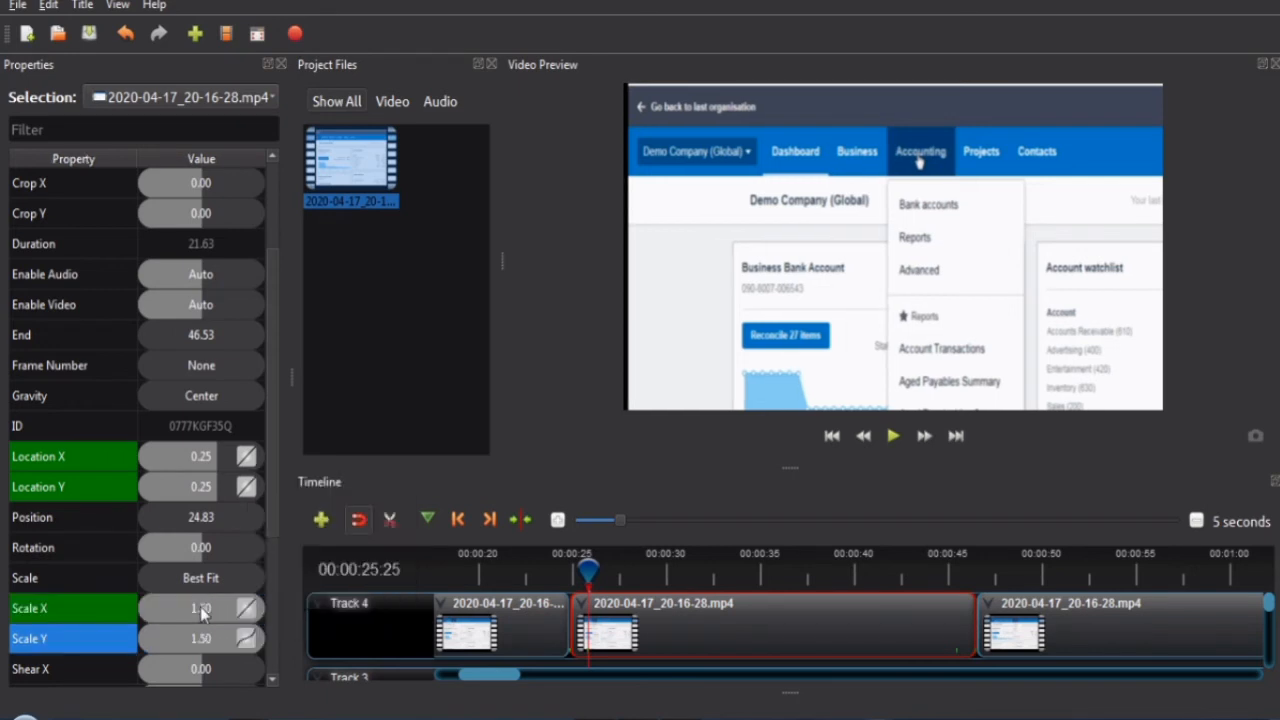
double_click(189, 645)
type("1")
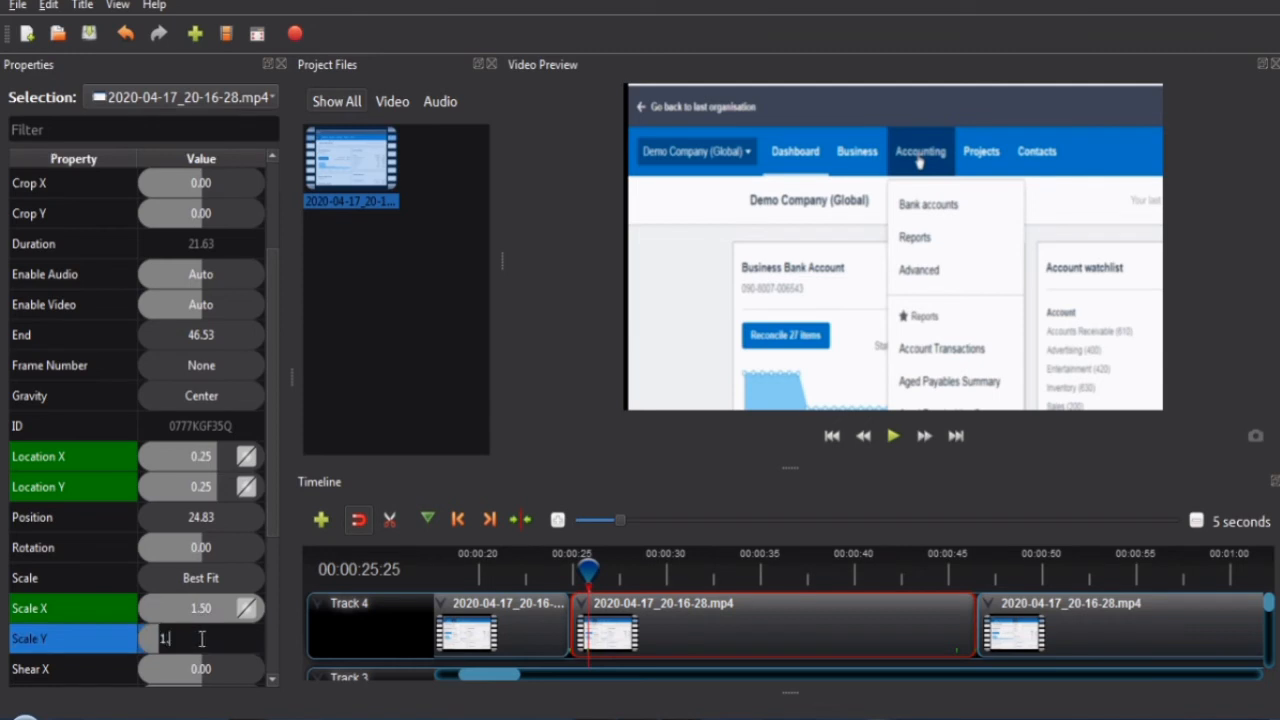
type(".5")
key("Return")
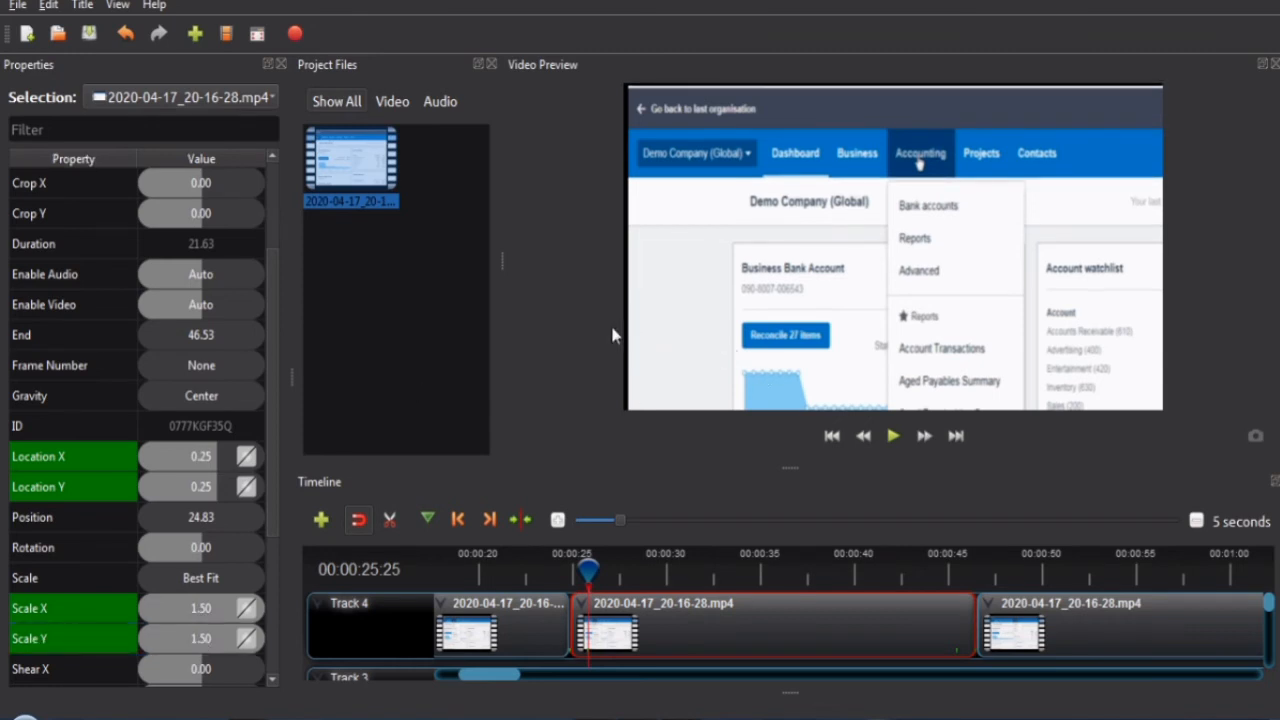
Set the clip's Location X and Location Y to 0.22 at 00:00:25:25
left_click(197, 456)
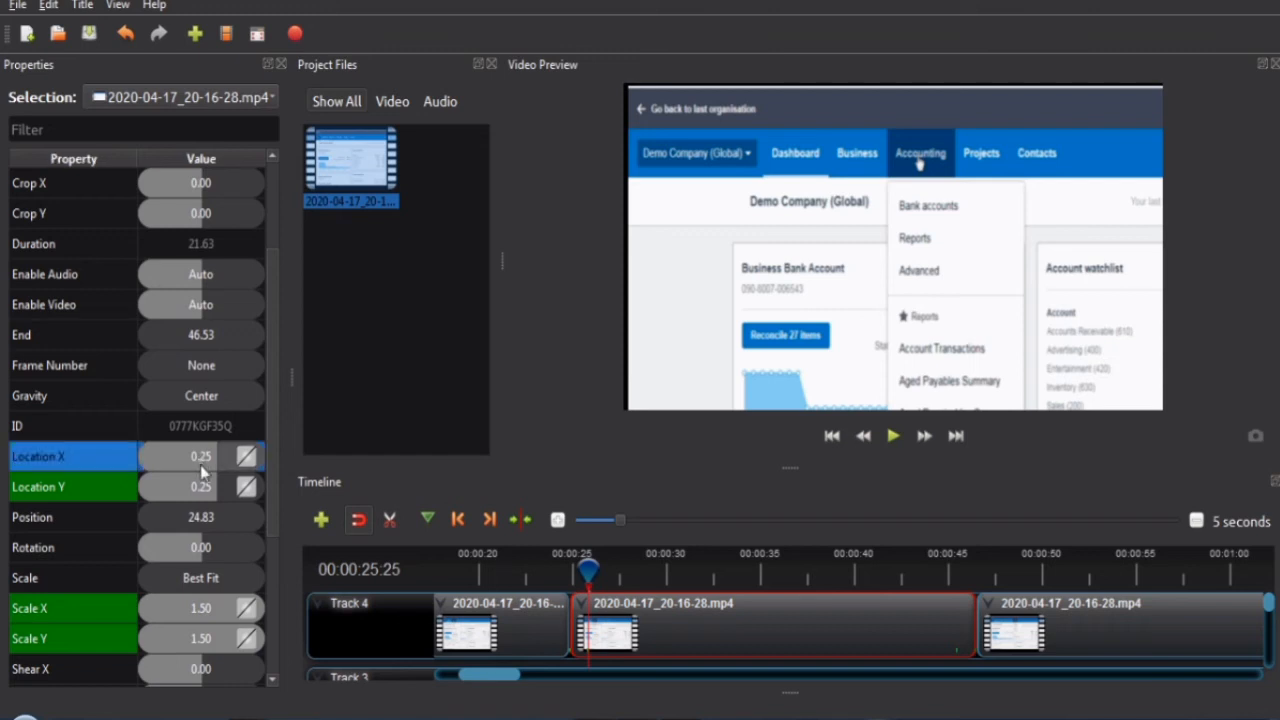
double_click(199, 457)
type(".22")
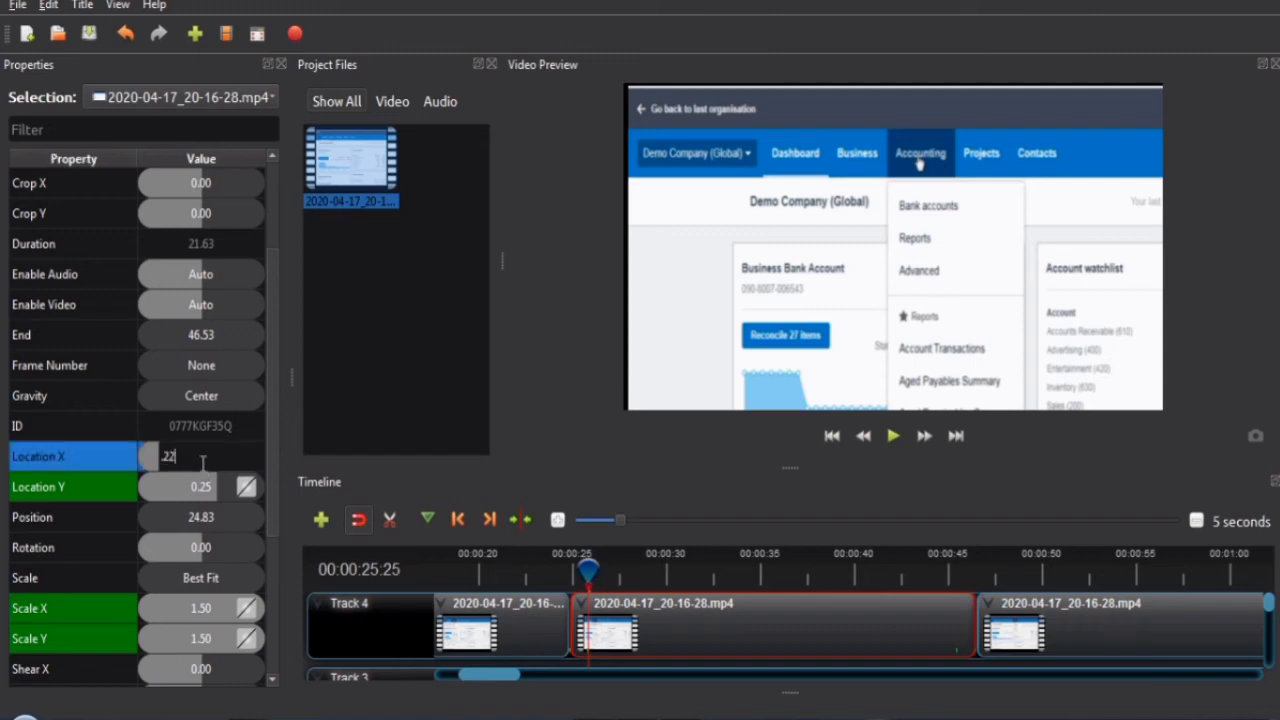
key("Return")
left_click(197, 478)
double_click(195, 484)
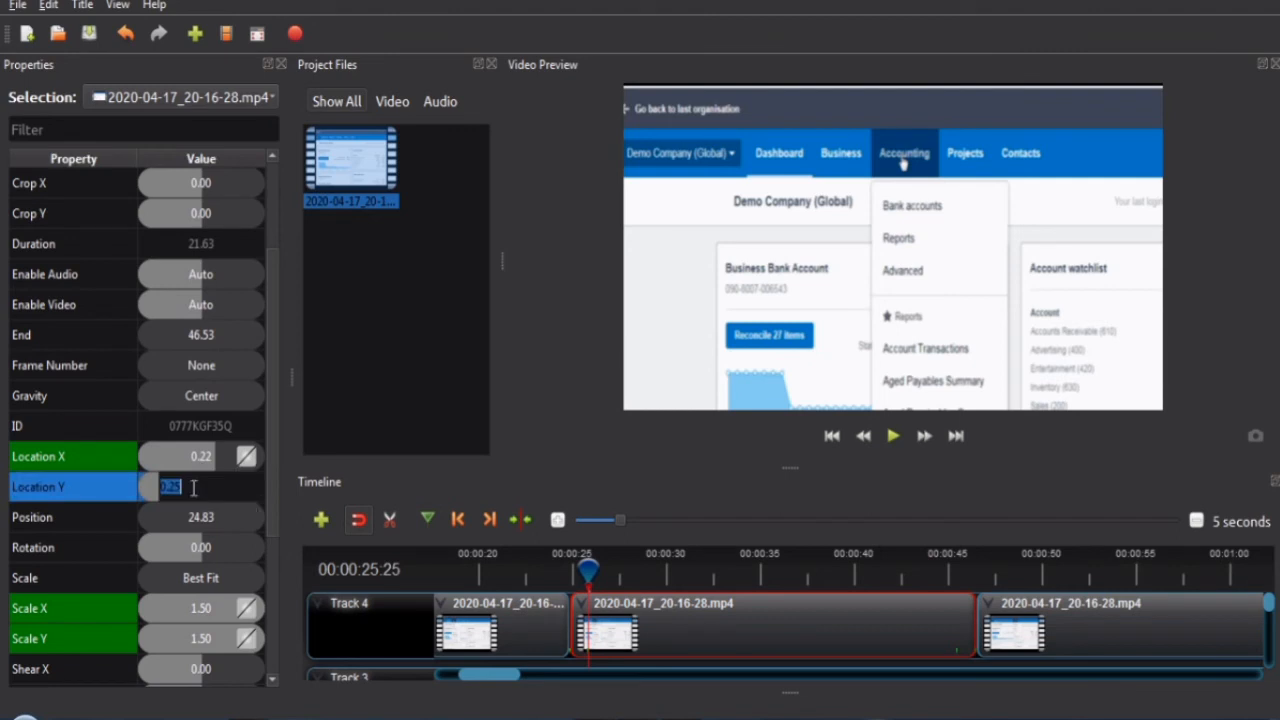
key("BackSpace")
type(".22")
key("Return")
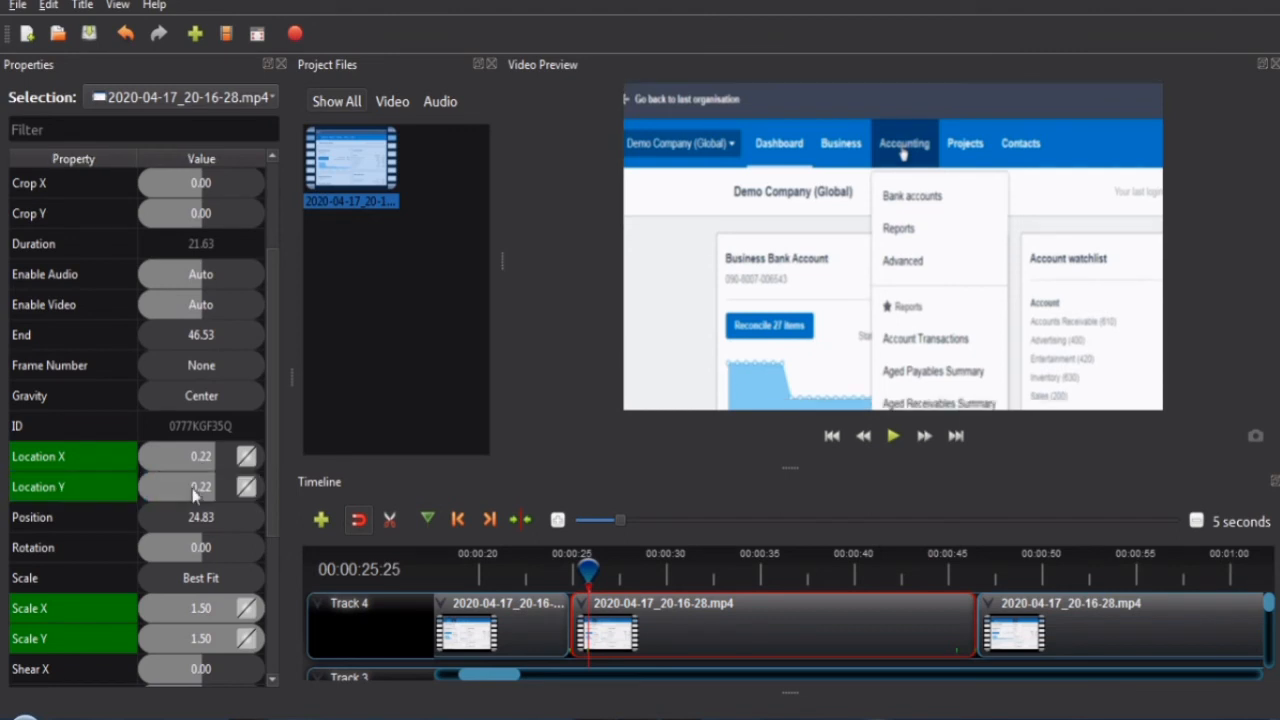
Apply Linear interpolation to the clip's Location X and Location Y at 00:00:25:25
left_click(247, 456)
right_click(247, 456)
left_click(272, 488)
right_click(256, 492)
right_click(256, 490)
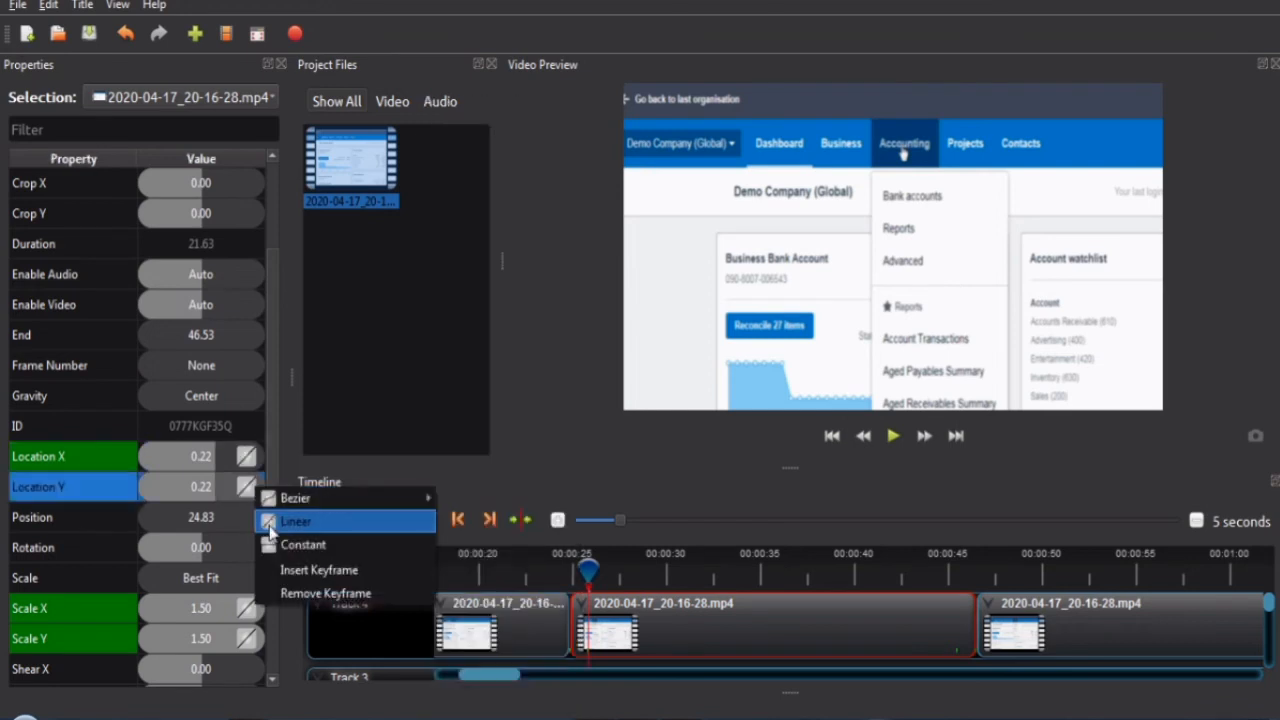
left_click(268, 522)
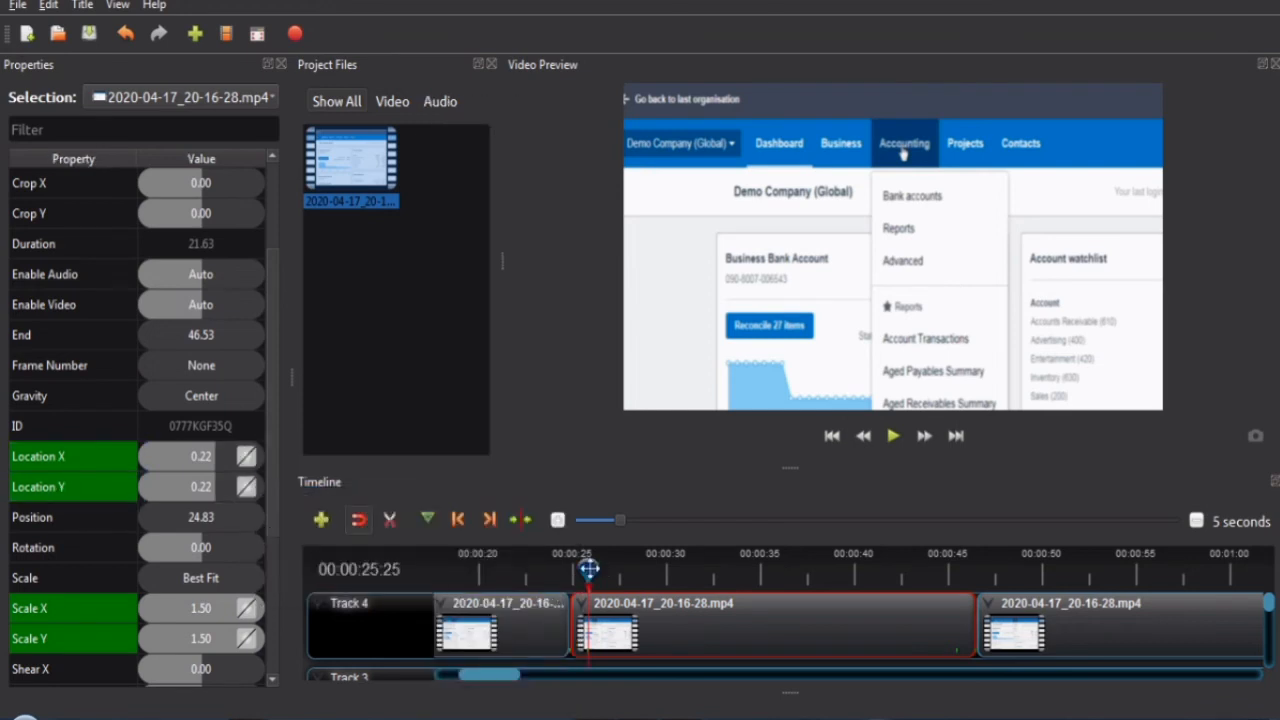
Step backward from 00:00:25:25 to 00:00:24:24, examining the framing at each frame down to the clip's start
key("Left")
key("Left")
key("Left")
key("Left")
key("Left")
key("Left")
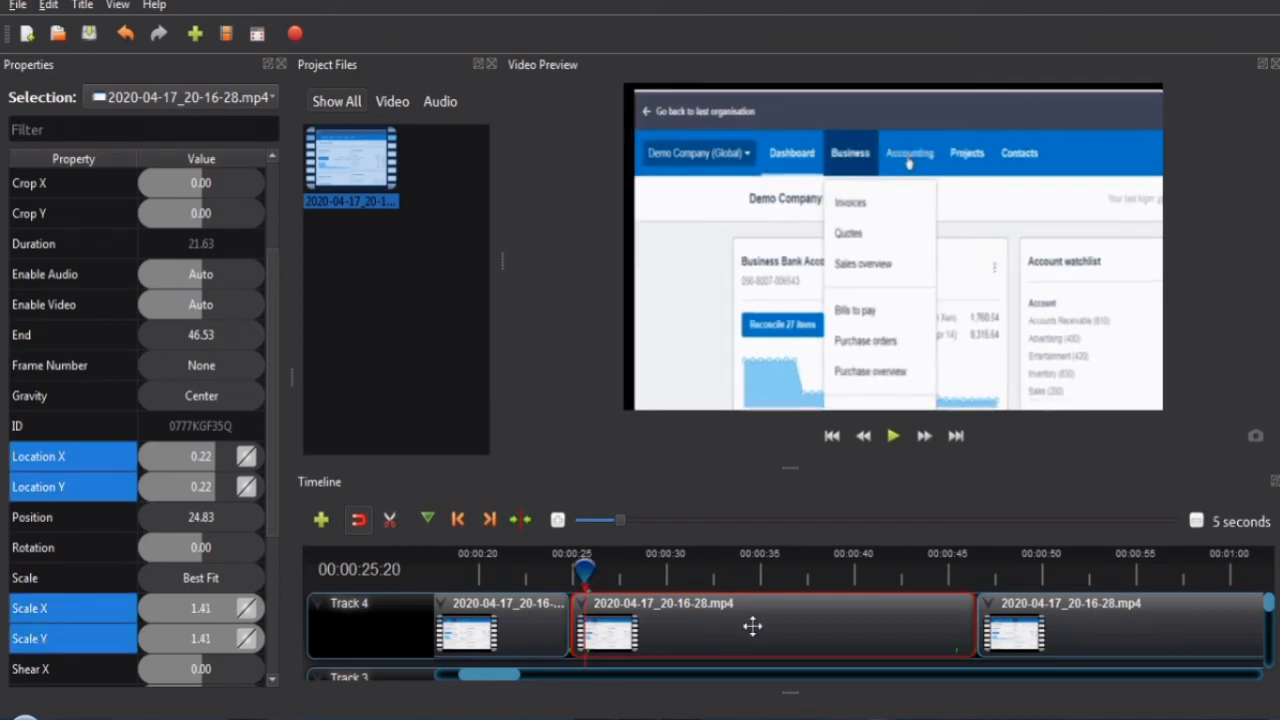
key("Left")
key("Left")
key("Left")
key("Left")
key("Left")
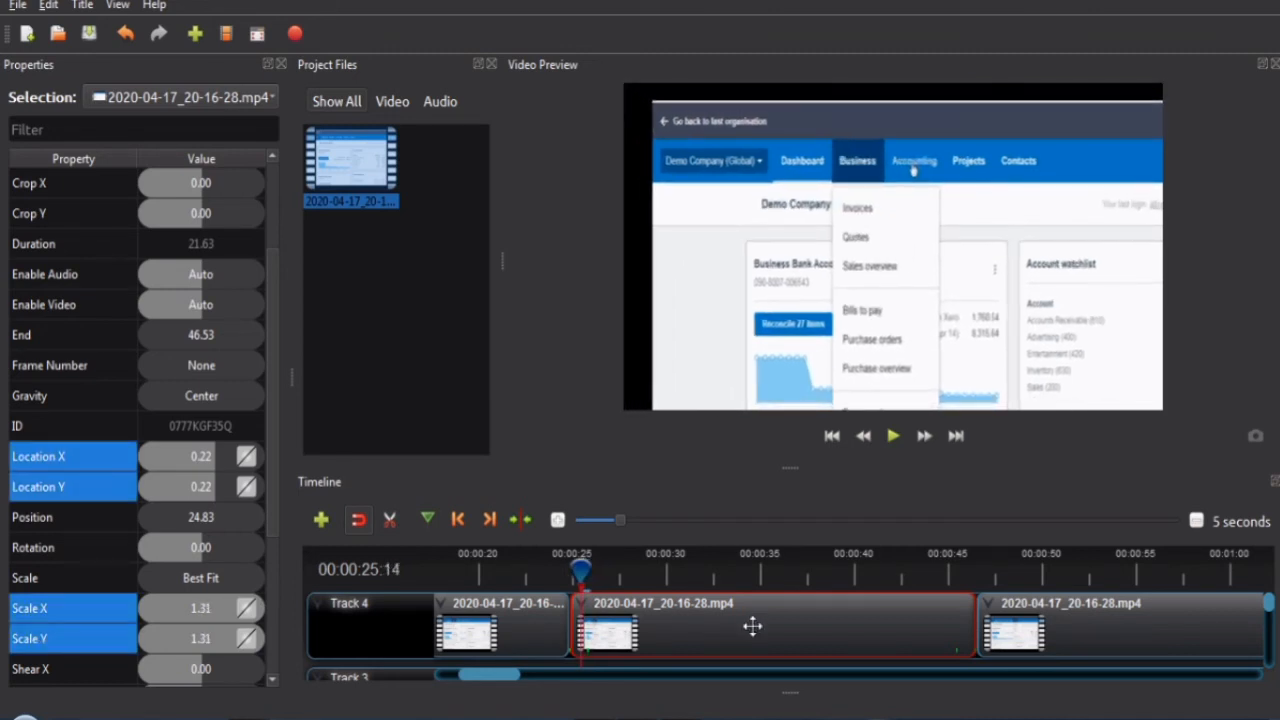
key("Left")
key("Left")
key("Left")
key("Left")
key("Left")
key("Left")
key("Left")
key("Left")
key("Left")
key("Left")
key("Left")
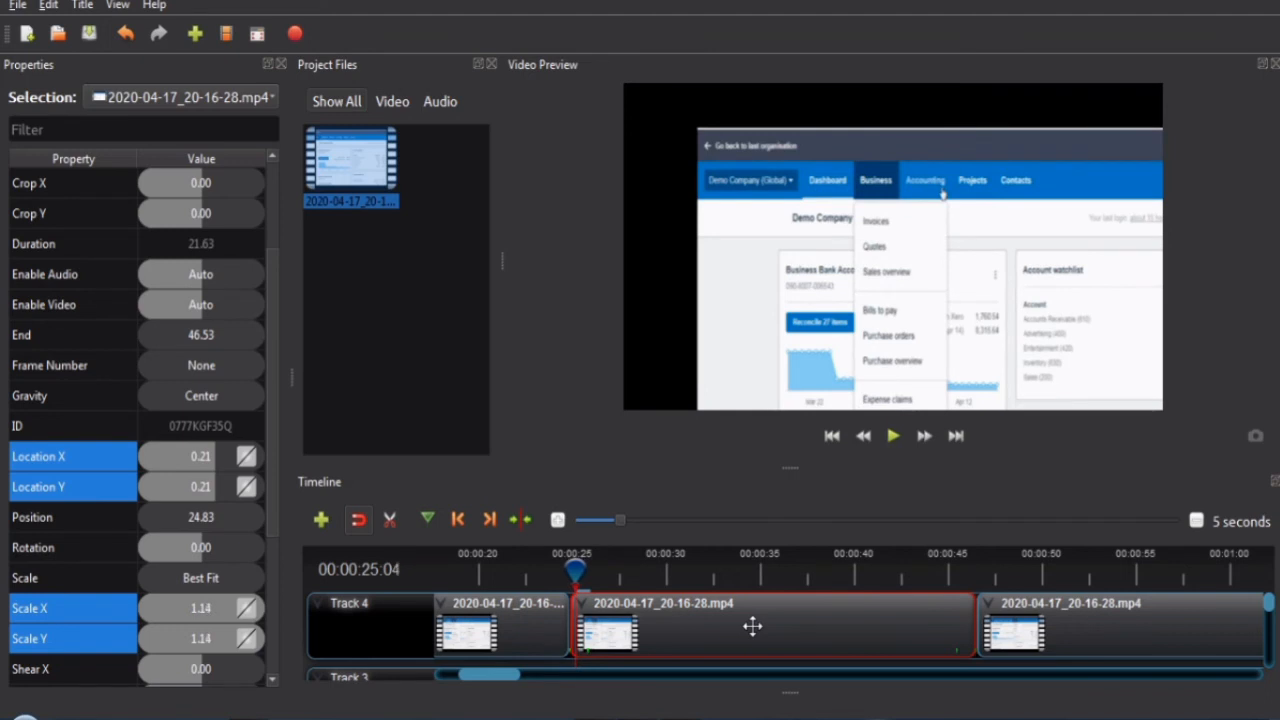
key("Left")
key("Left")
key("Left")
key("Left")
key("Left")
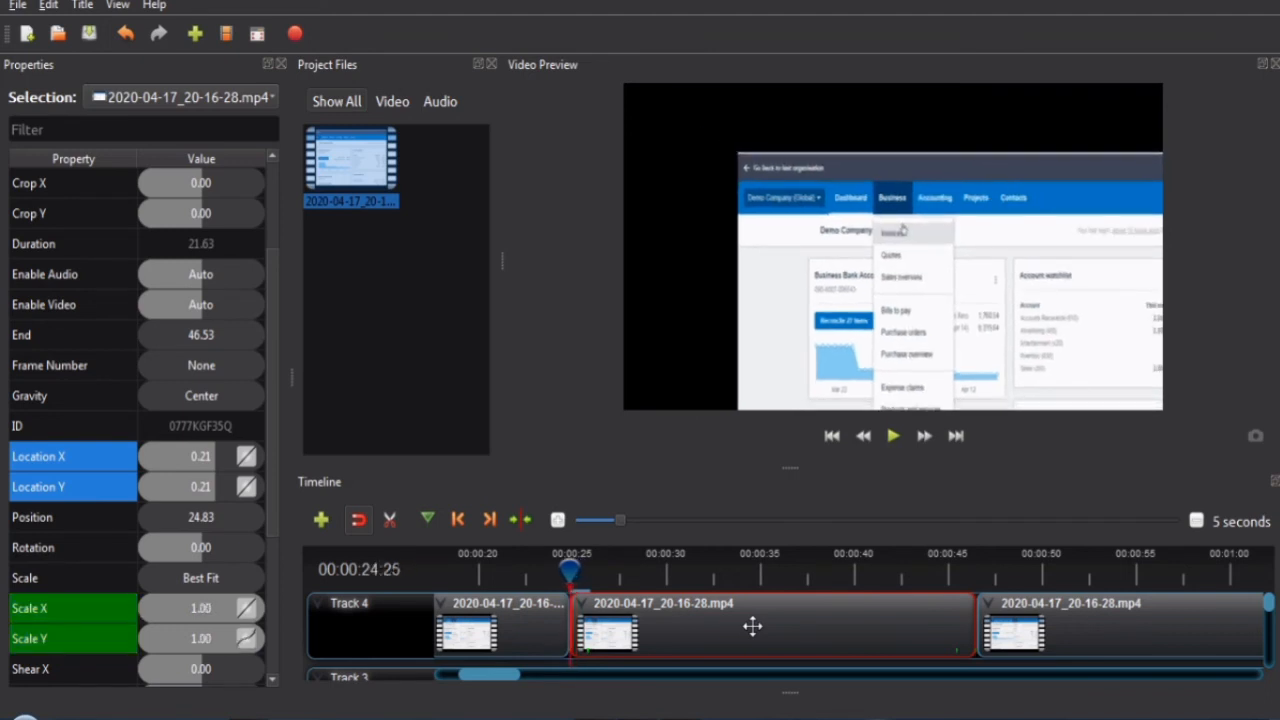
key("Left")
key("Left")
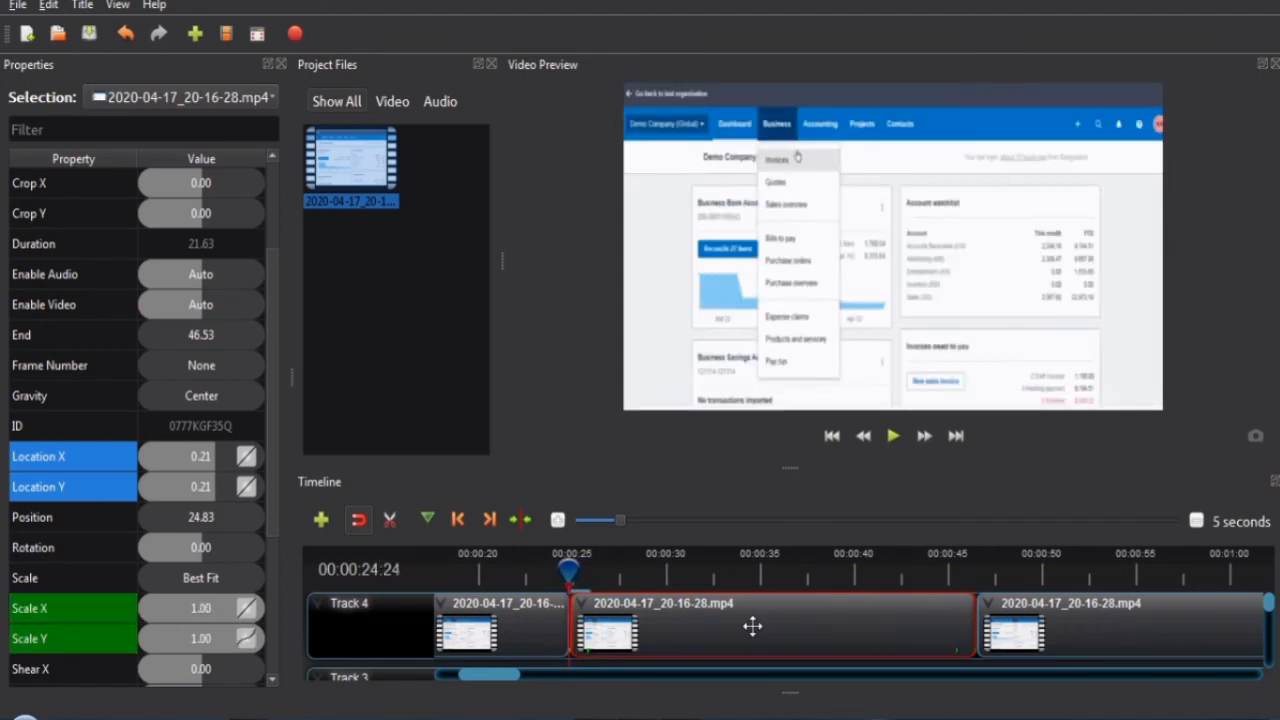
Set the clip's Location X and Location Y to 0 at 00:00:24:26, just after the clip's start
key("Right")
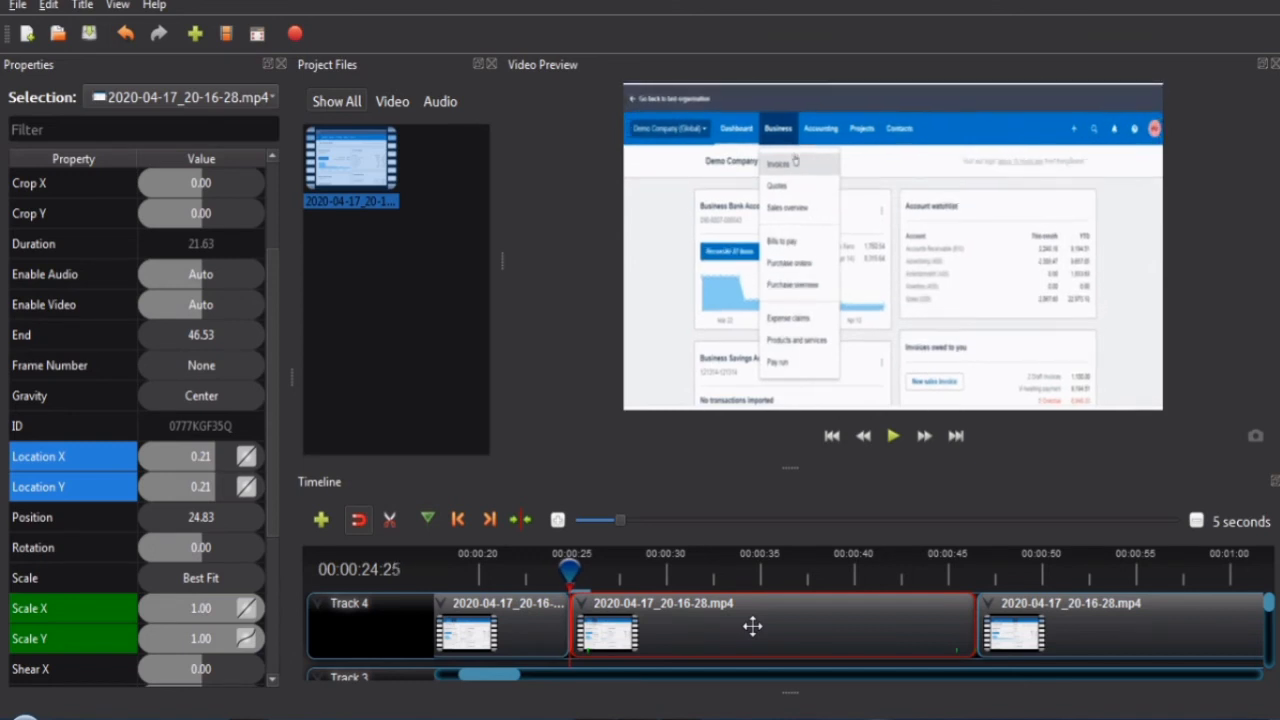
key("Right")
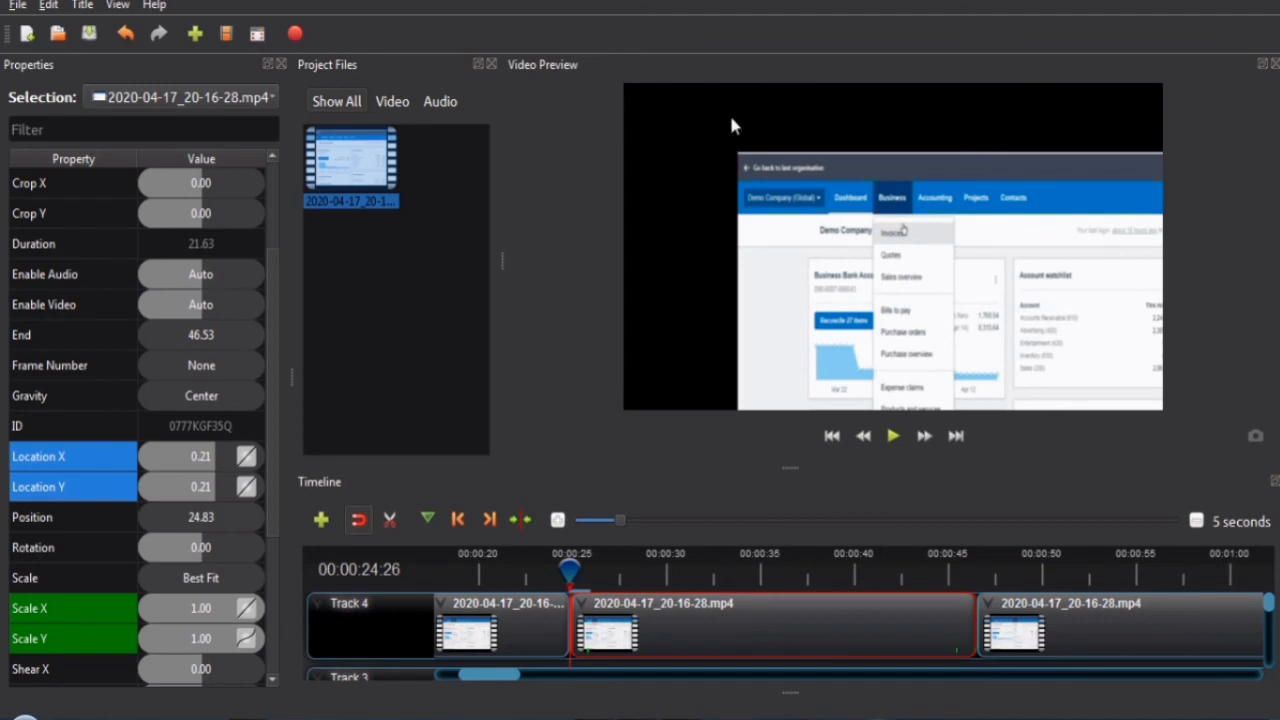
double_click(200, 456)
type("0")
key("Return")
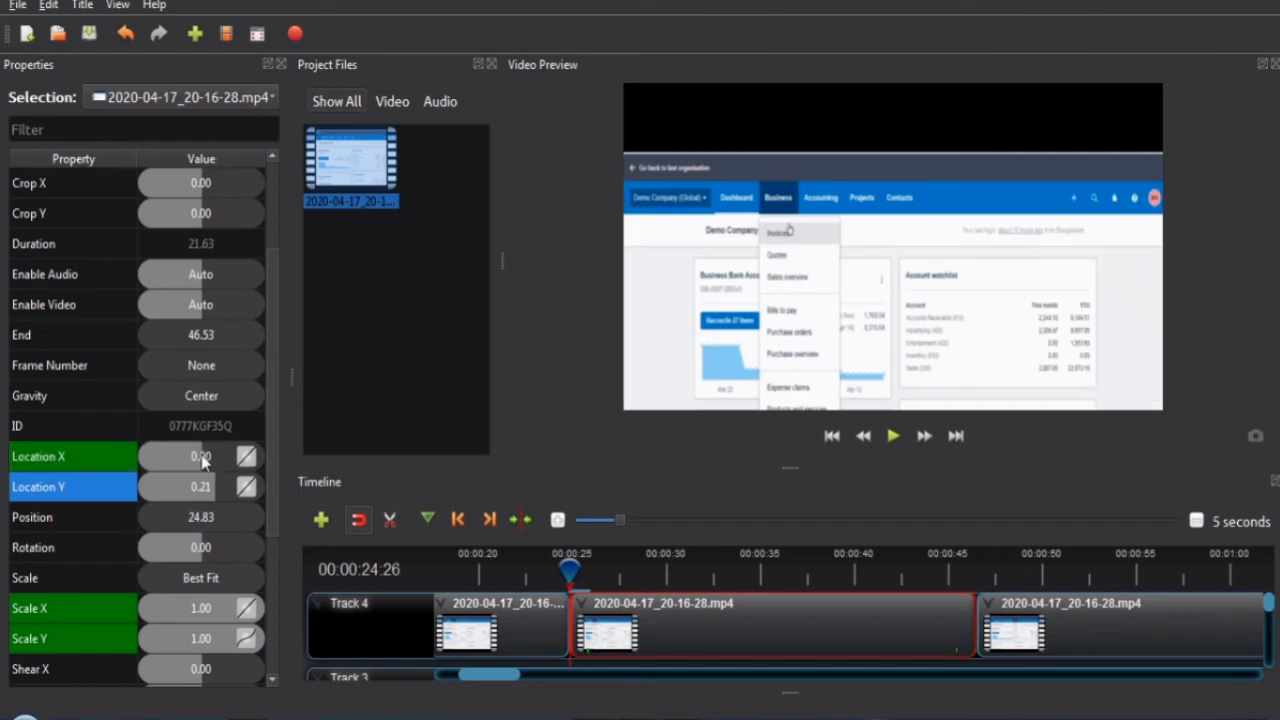
double_click(220, 486)
type("0")
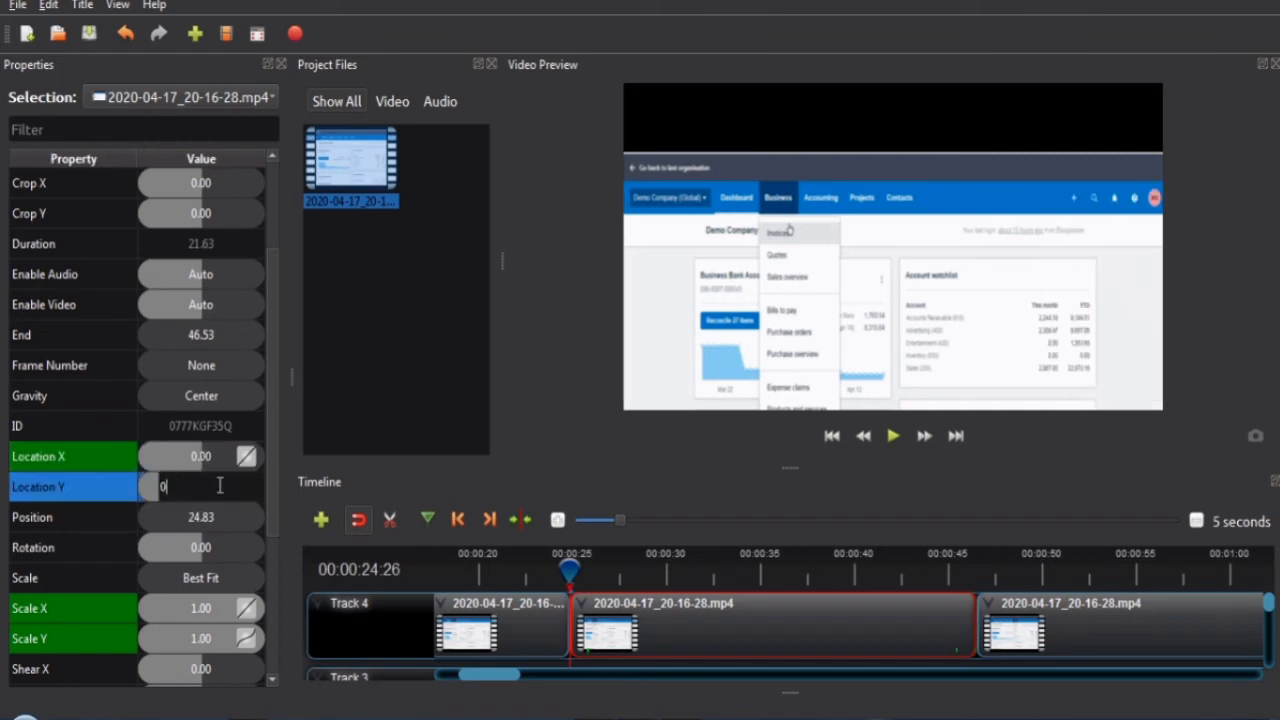
key("Return")
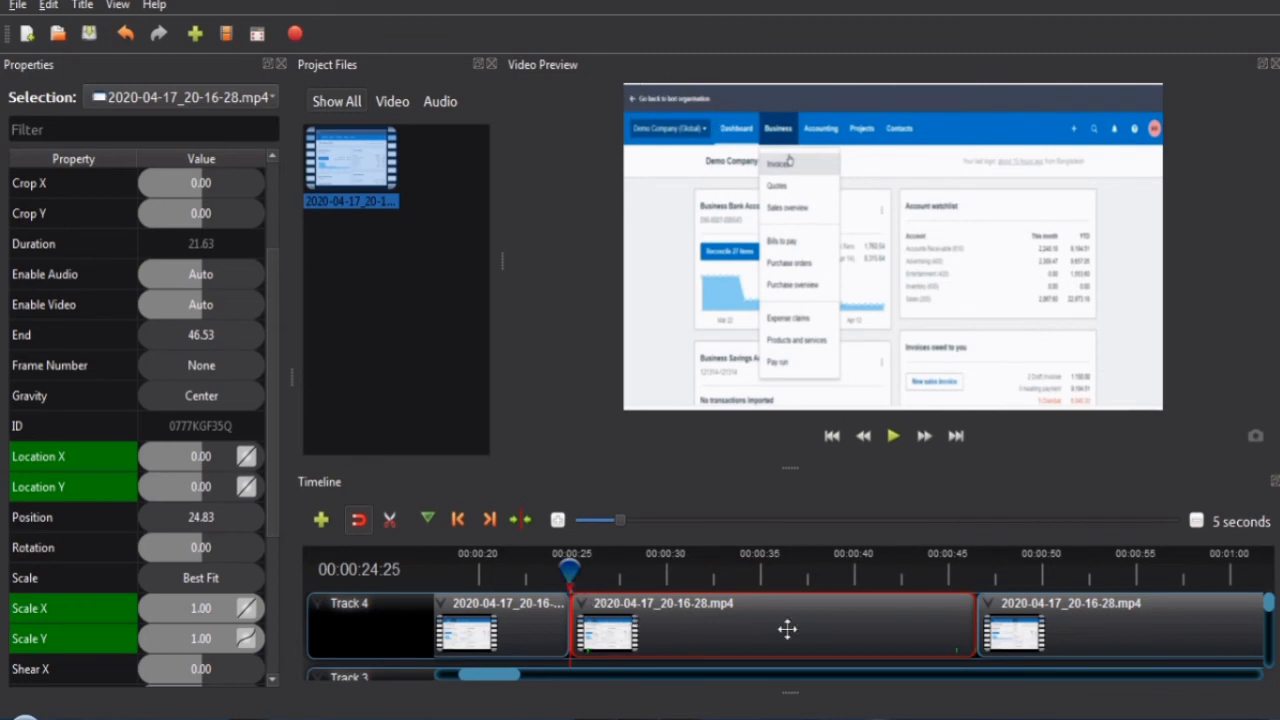
Play the clip from 00:00:24:25 to 00:00:38:07 to review the zoom-in, and step back to 00:00:36:24 before the Projects menu opens
key("space")
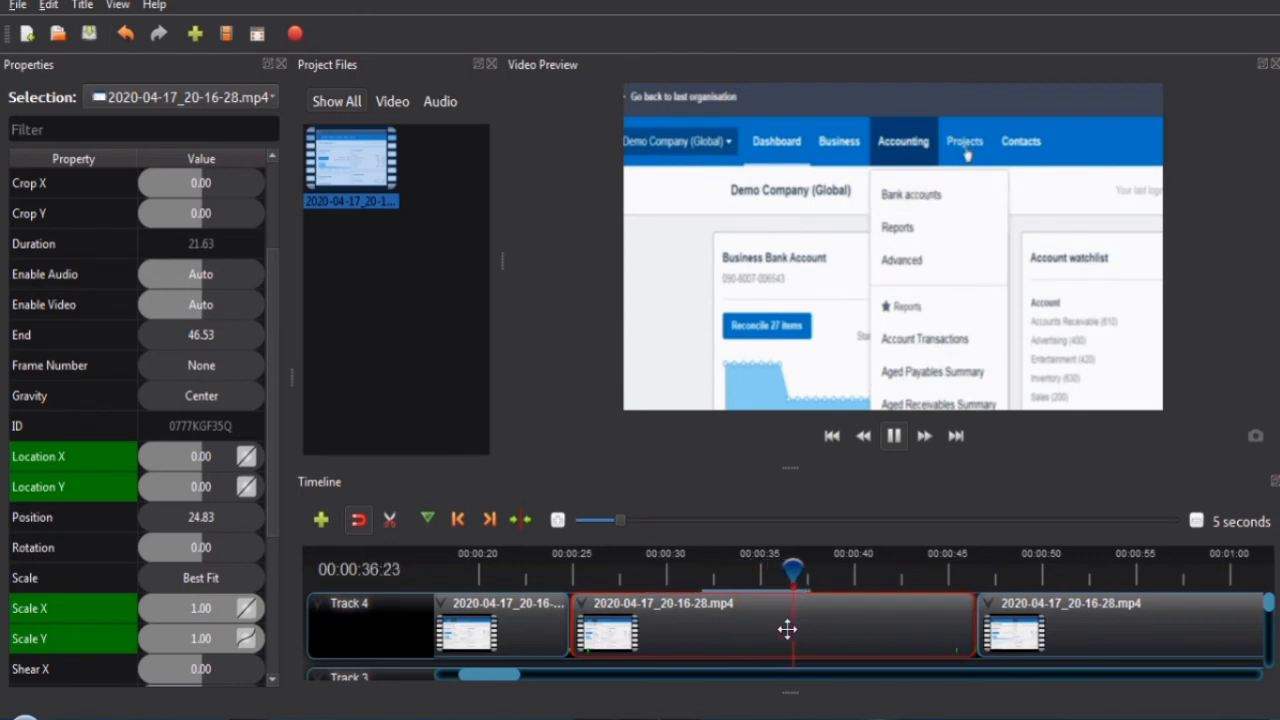
key("space")
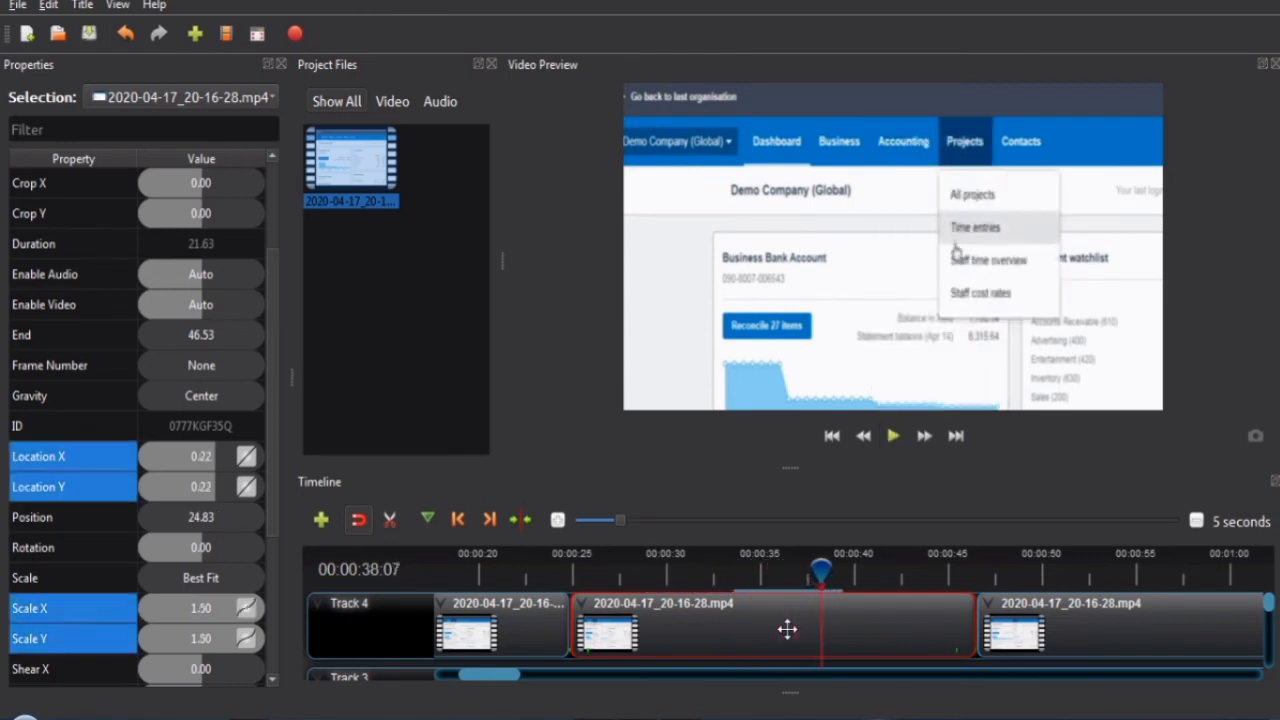
key("Left")
key("Left")
key("Left")
key("Left")
key("Left")
key("Left")
key("Left")
key("Left")
key("Left")
key("Left")
key("Left")
key("Left")
key("Left")
key("Left")
key("Left")
key("Left")
key("Left")
key("Left")
key("Left")
key("Left")
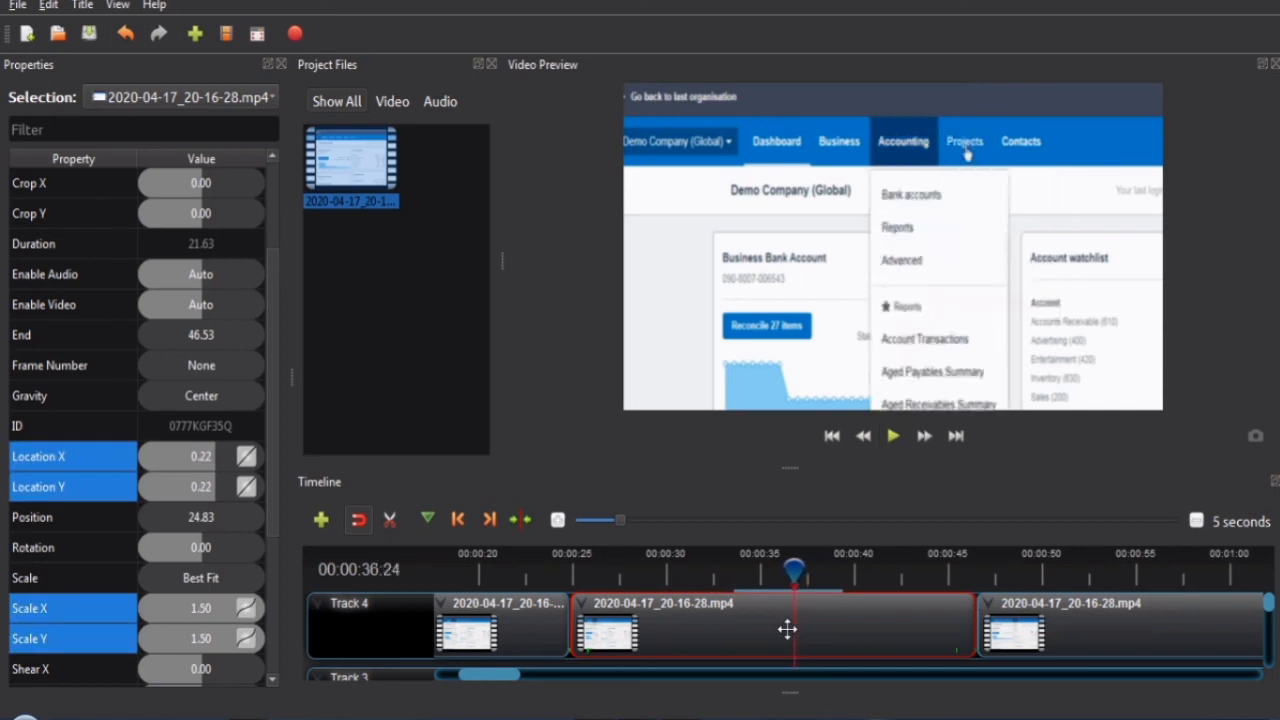
Set the clip's Location Y to 0 at 00:00:32:16, where the Accounting menu is scrolled down in the recording
key("Left")
key("Left")
key("Left")
key("Left")
key("Left")
key("Left")
key("Left")
key("Left")
key("Left")
key("Left")
key("Left")
key("Left")
key("Left")
key("Left")
key("Left")
key("Left")
key("Left")
key("Left")
key("Left")
key("Left")
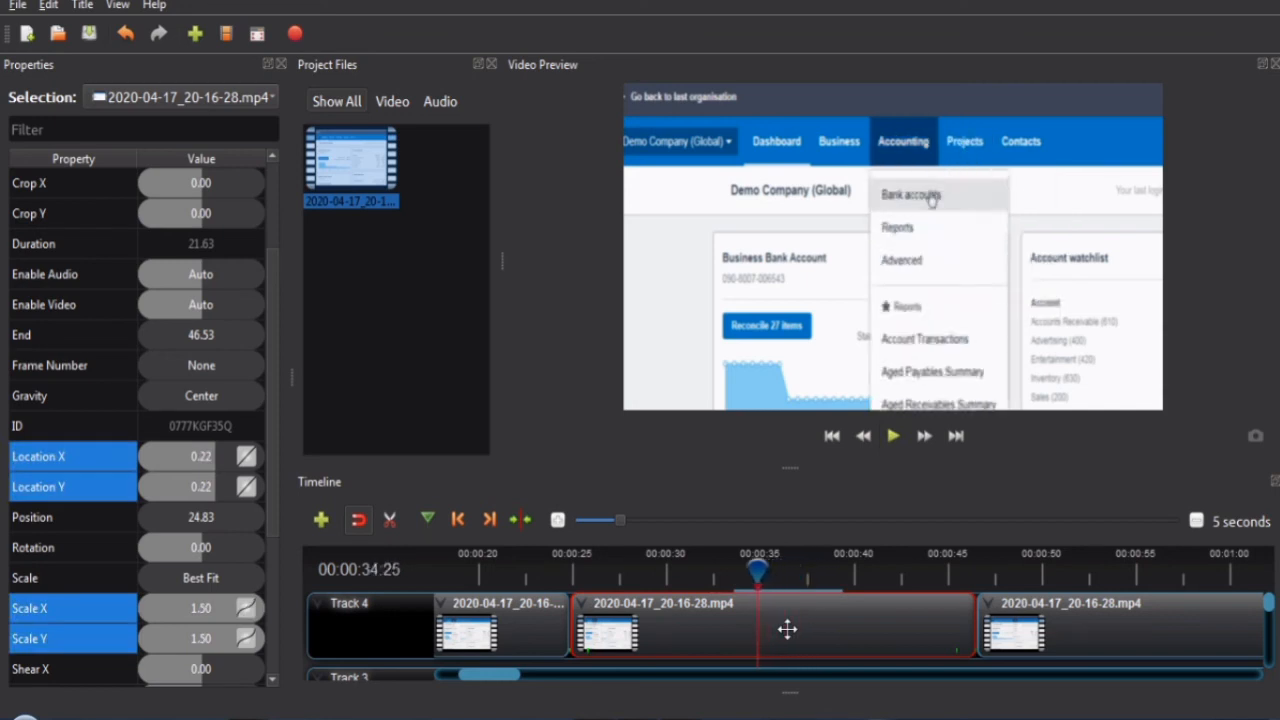
key("Left")
key("Left")
key("Left")
key("Left")
key("Left")
key("Left")
key("Left")
key("Left")
key("Left")
key("Left")
key("Left")
key("Left")
key("Left")
key("Left")
key("Left")
key("Left")
key("Left")
key("Left")
key("Left")
key("Left")
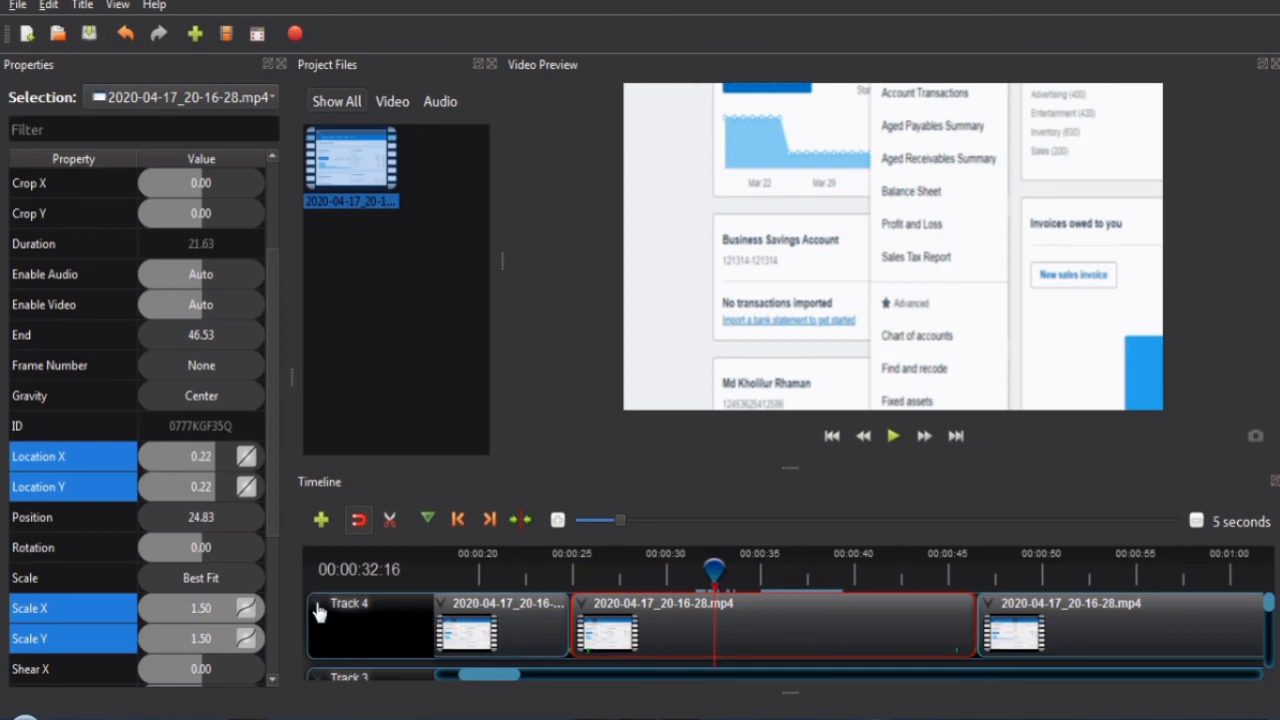
left_click_drag(203, 500, 210, 497)
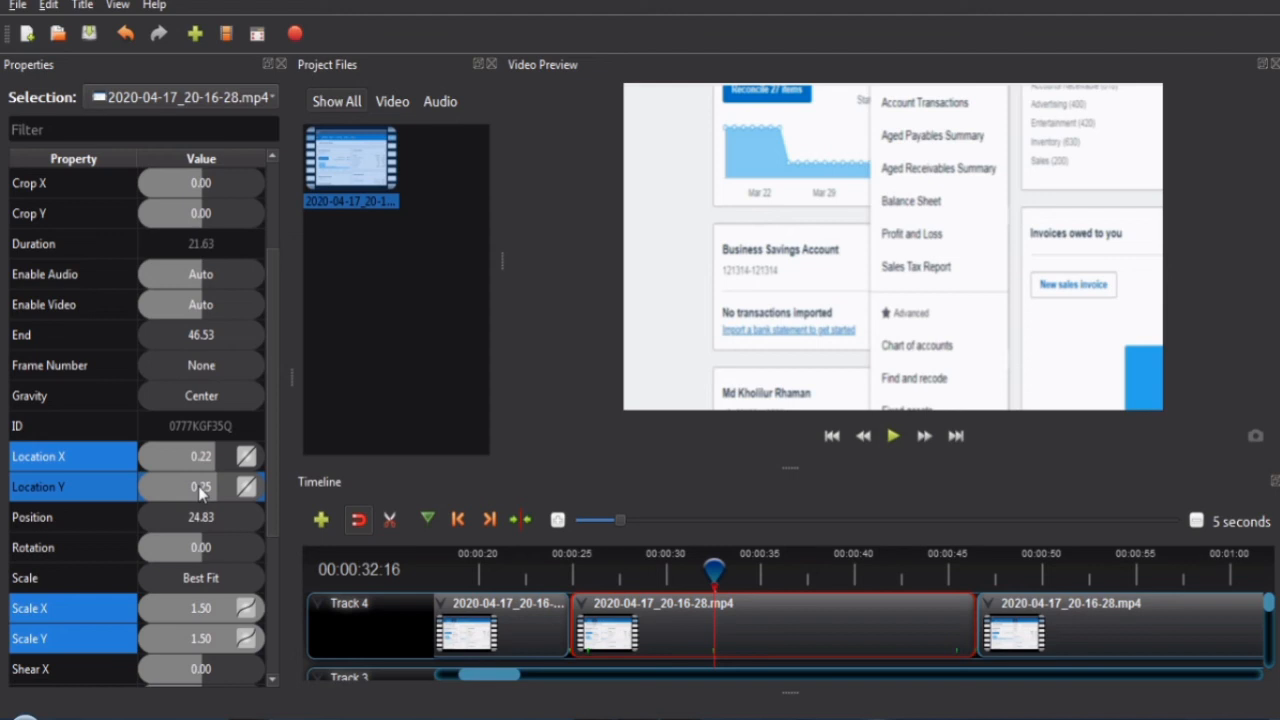
double_click(200, 487)
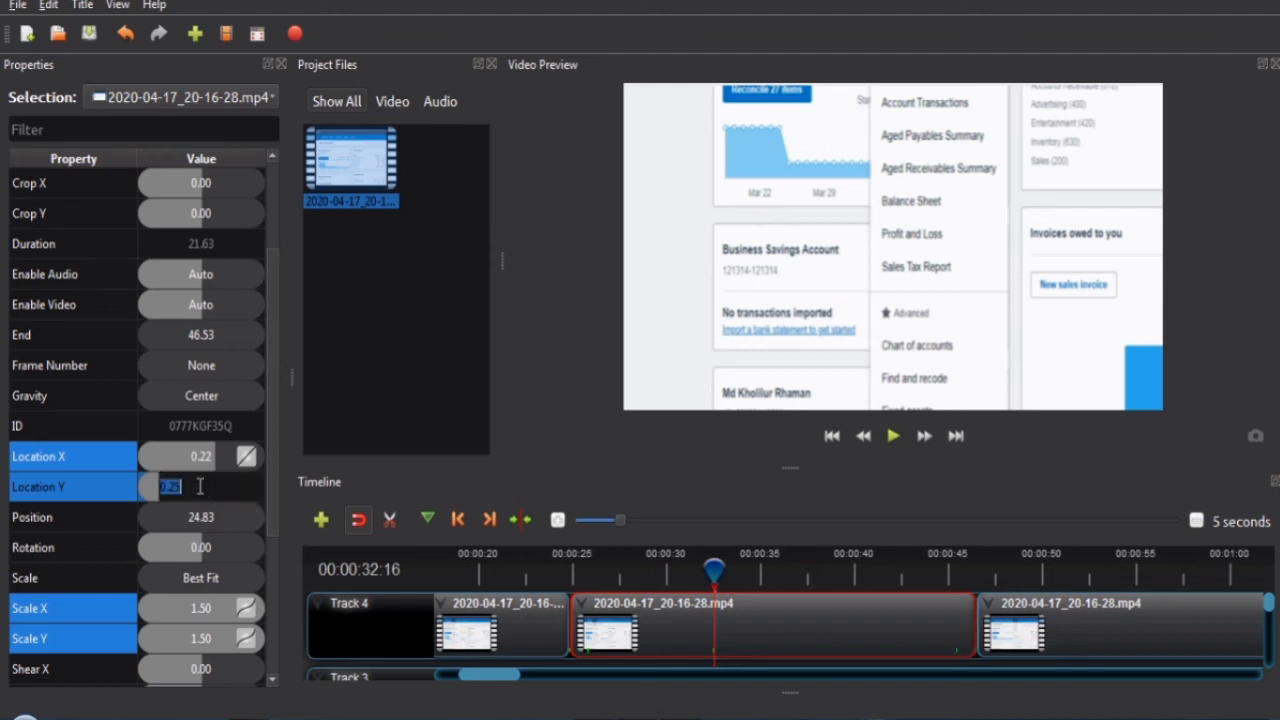
type("0")
key("Return")
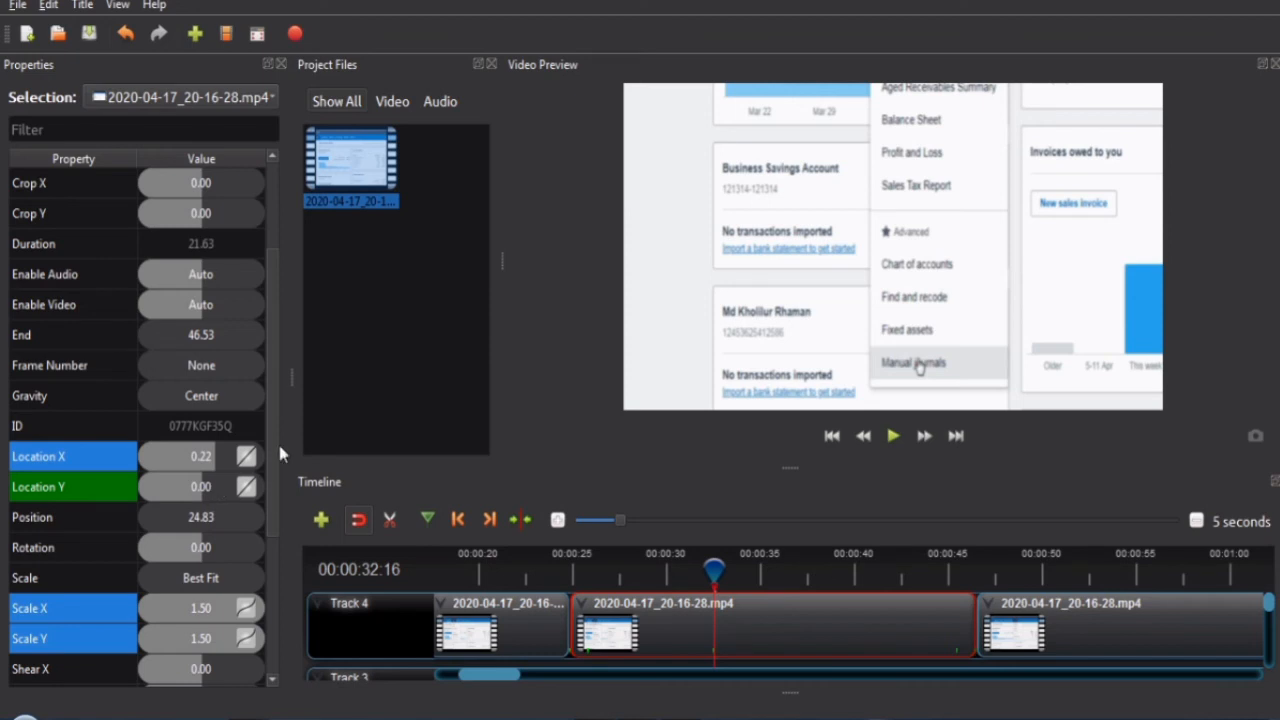
Step backward from 00:00:32:16 to 00:00:28:05, examining how the vertical pan follows the scrolling Accounting menu
left_click(712, 570)
key("Left")
key("Left")
key("Left")
key("Left")
key("Left")
key("Left")
key("Left")
key("Left")
key("Left")
key("Left")
key("Left")
key("Left")
key("Left")
key("Left")
key("Left")
key("Left")
key("Left")
key("Left")
key("Left")
key("Left")
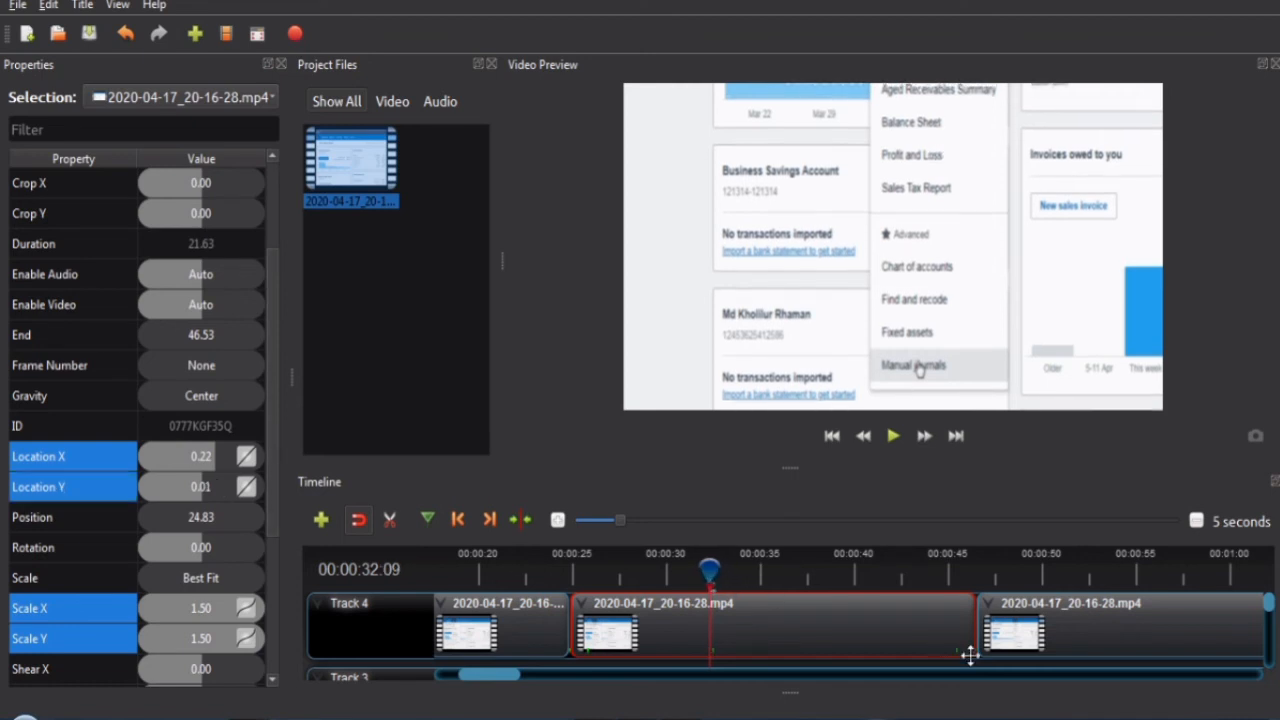
key("Left")
key("Left")
key("Left")
key("Left")
key("Left")
key("Left")
key("Left")
key("Left")
key("Left")
key("Left")
key("Left")
key("Left")
key("Left")
key("Left")
key("Left")
key("Left")
key("Left")
key("Left")
key("Left")
key("Left")
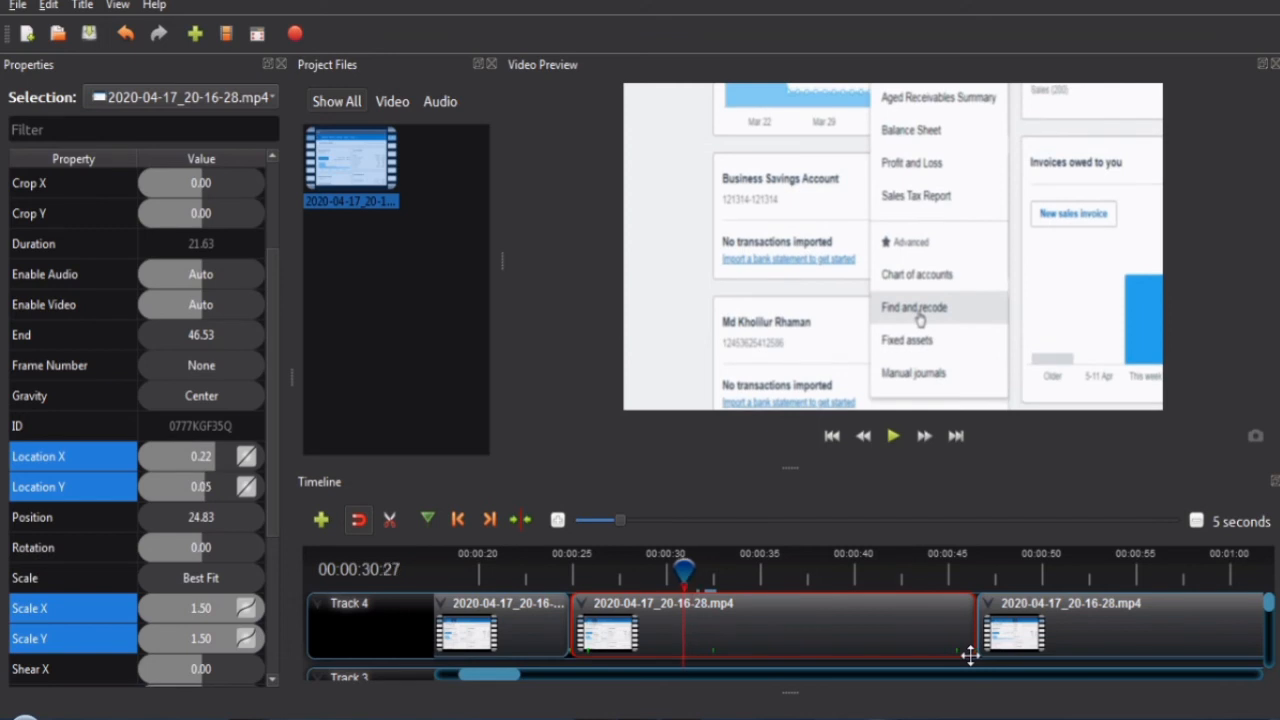
key("Left")
key("Left")
key("Left")
key("Left")
key("Left")
key("Left")
key("Left")
key("Left")
key("Left")
key("Left")
key("Left")
key("Left")
key("Left")
key("Left")
key("Left")
key("Left")
key("Left")
key("Left")
key("Left")
key("Left")
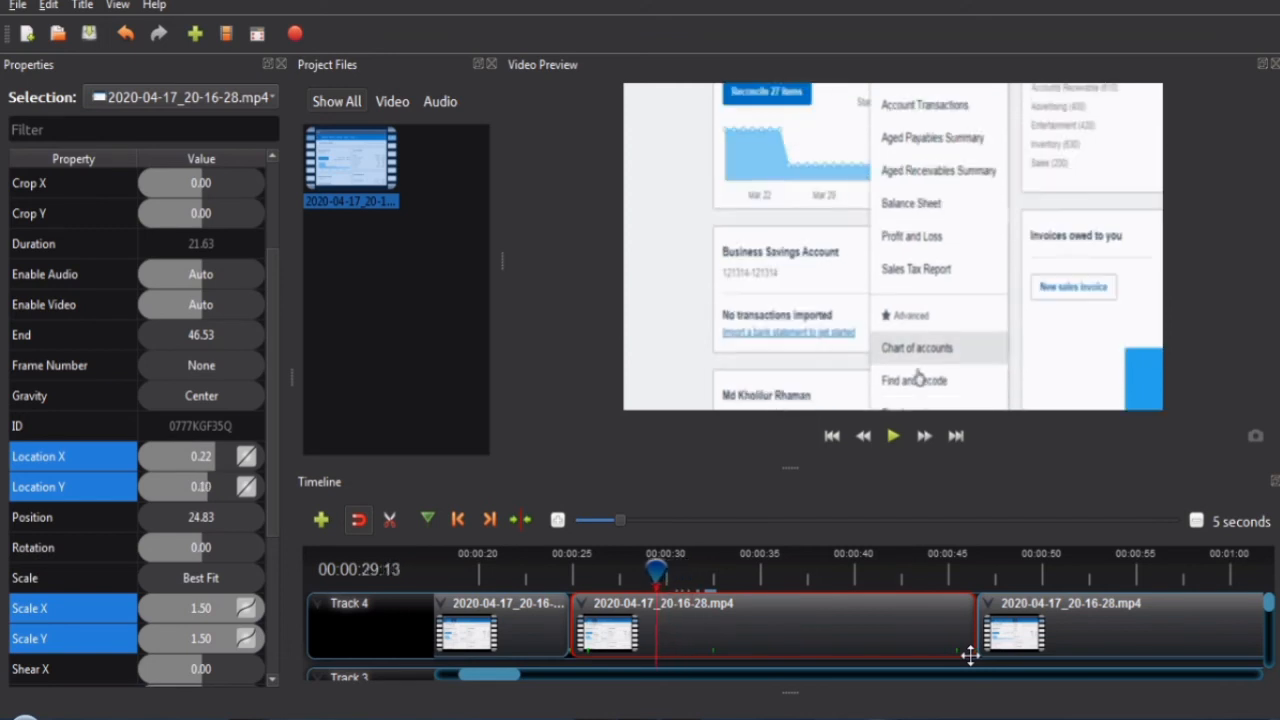
key("Left")
key("Left")
key("Left")
key("Left")
key("Left")
key("Left")
key("Left")
key("Left")
key("Left")
key("Left")
key("Left")
key("Left")
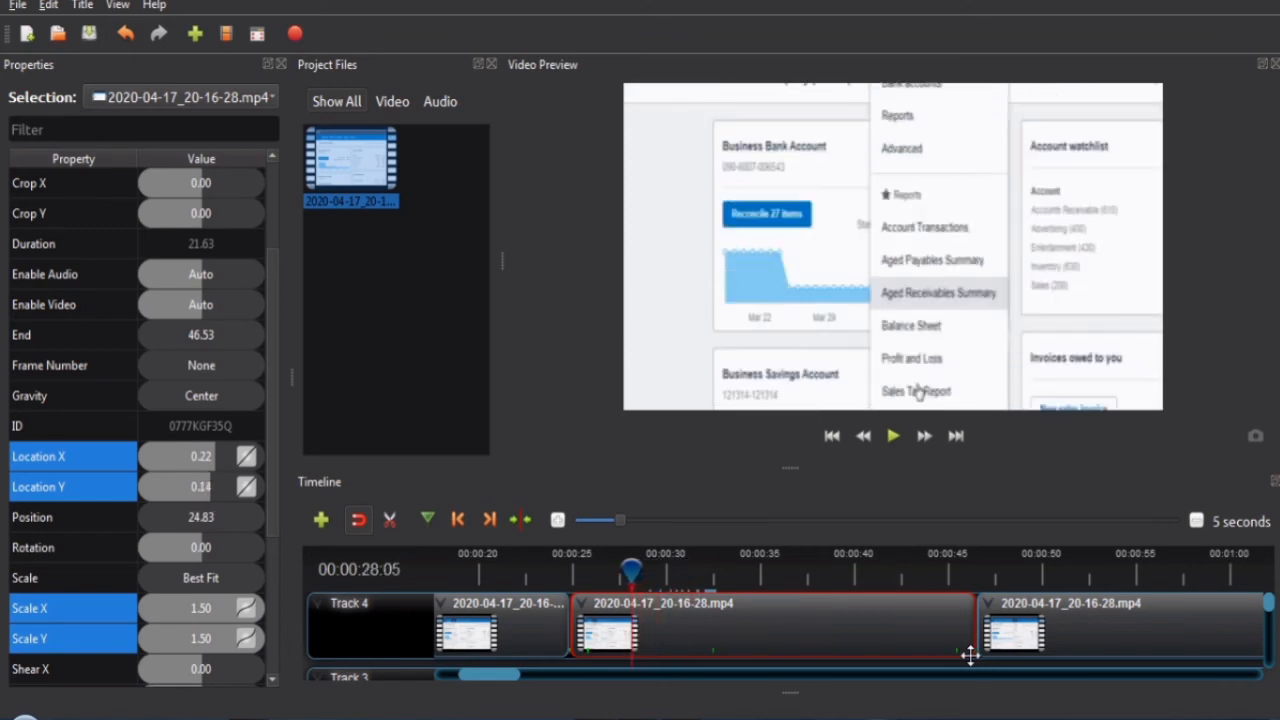
Step forward frame by frame from 00:00:28:05 to 00:00:40:03, examining the vertical pan down the Accounting menu and the framing after it
key("Right")
key("Right")
key("Right")
key("Right")
key("Right")
key("Right")
key("Right")
key("Right")
key("Right")
key("Right")
key("Right")
key("Right")
key("Right")
key("Right")
key("Right")
key("Right")
key("Right")
key("Right")
key("Right")
key("Right")
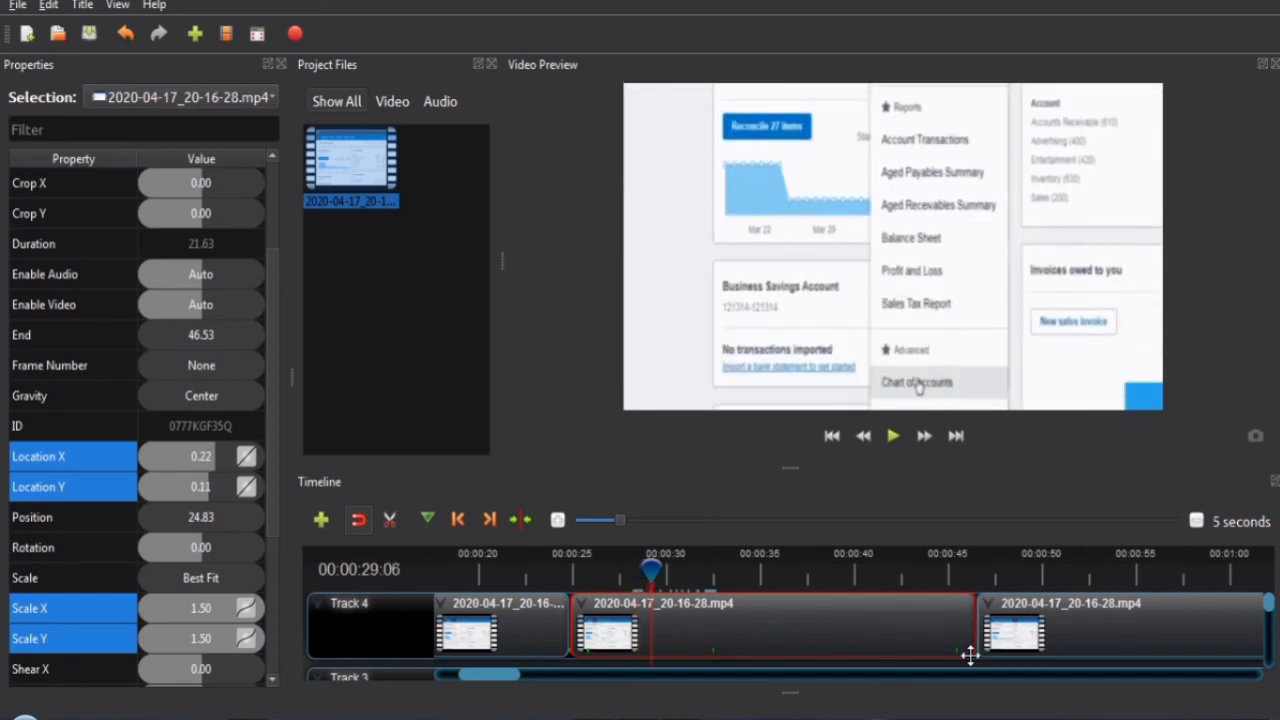
key("Right")
key("Right")
key("Right")
key("Right")
key("Right")
key("Right")
key("Right")
key("Right")
key("Right")
key("Right")
key("Right")
key("Right")
key("Right")
key("Right")
key("Right")
key("Right")
key("Right")
key("Right")
key("Right")
key("Right")
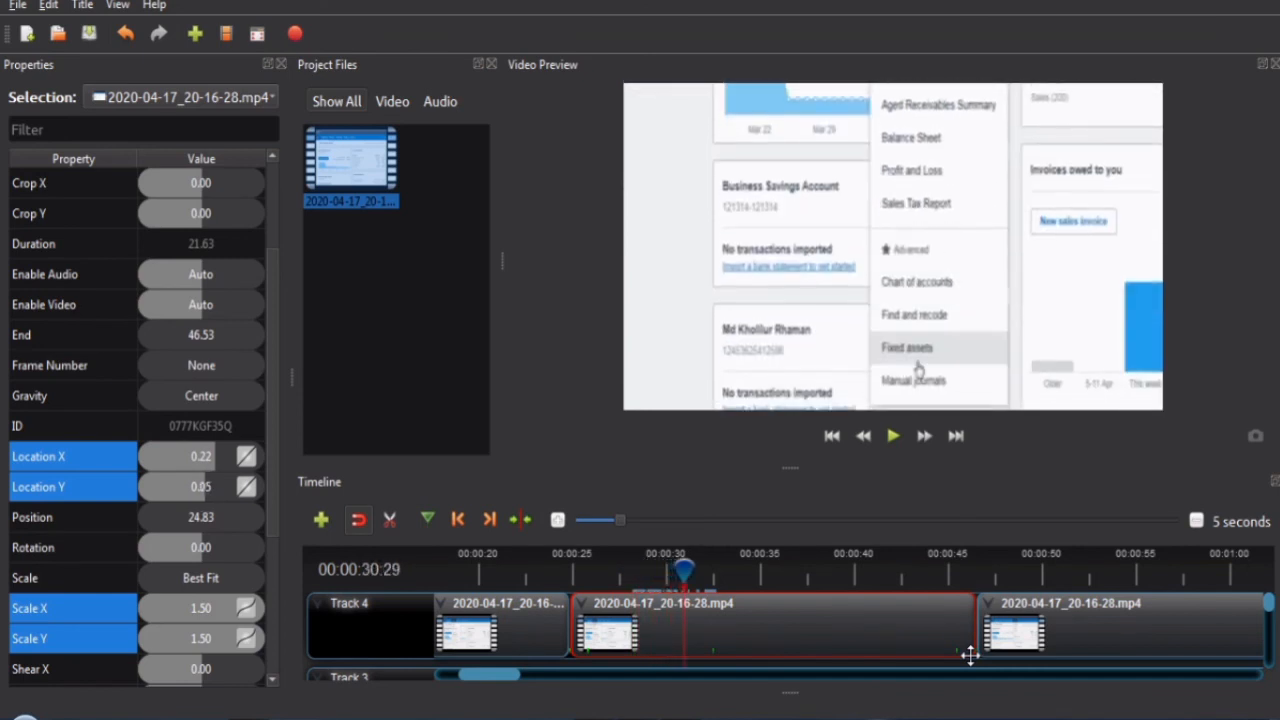
key("Right")
key("Right")
key("Right")
key("Right")
key("Right")
key("Right")
key("Right")
key("Right")
key("Right")
key("Right")
key("Right")
key("Right")
key("Right")
key("Right")
key("Right")
key("Right")
key("Right")
key("Right")
key("Right")
key("Right")
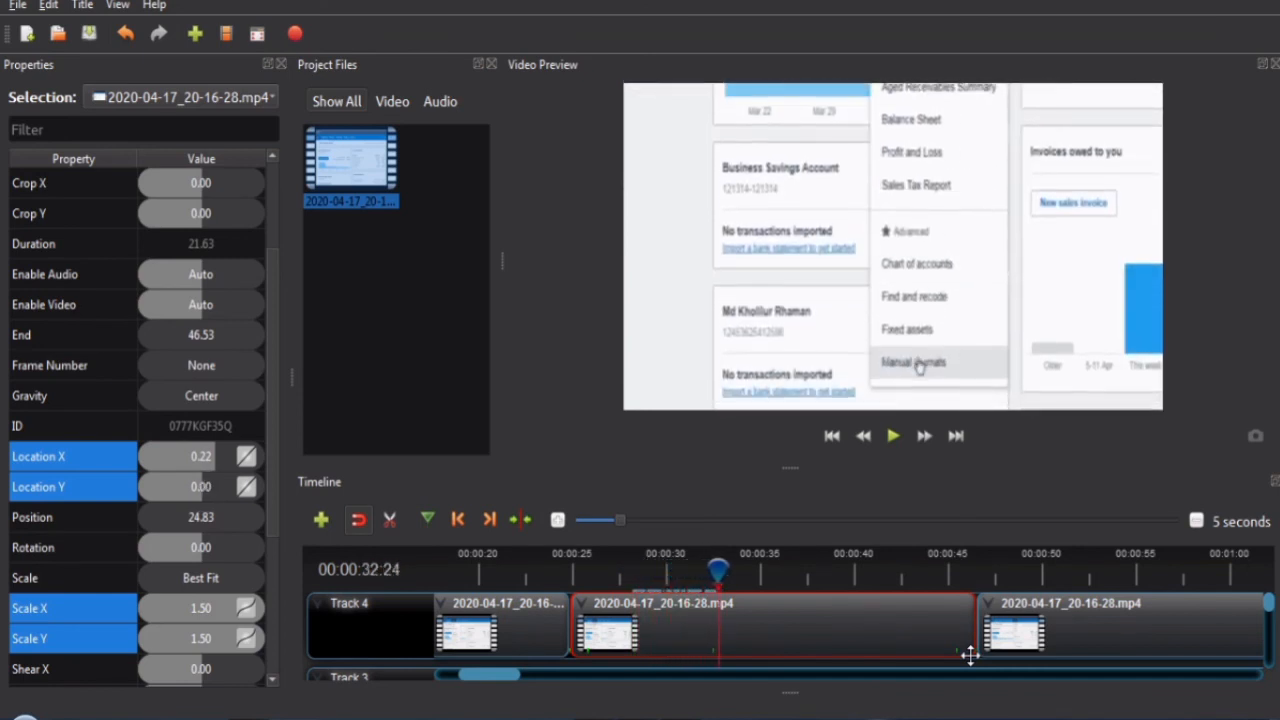
key("Right")
key("Right")
key("Right")
key("Right")
key("Right")
key("Right")
key("Right")
key("Right")
key("Right")
key("Right")
key("Right")
key("Right")
key("Right")
key("Right")
key("Right")
key("Right")
key("Right")
key("Right")
key("Right")
key("Right")
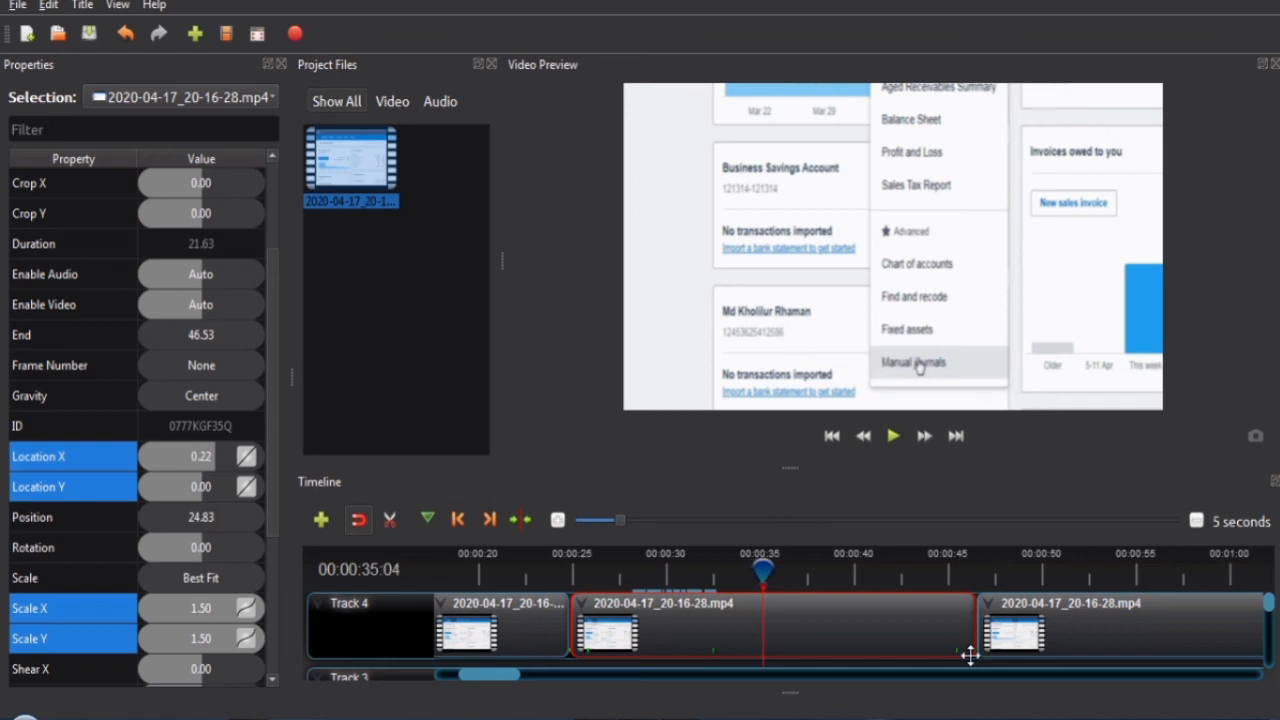
key("Right")
key("Right")
key("Right")
key("Right")
key("Right")
key("Right")
key("Right")
key("Right")
key("Right")
key("Right")
key("Right")
key("Right")
key("Right")
key("Right")
key("Right")
key("Right")
key("Right")
key("Right")
key("Right")
key("Right")
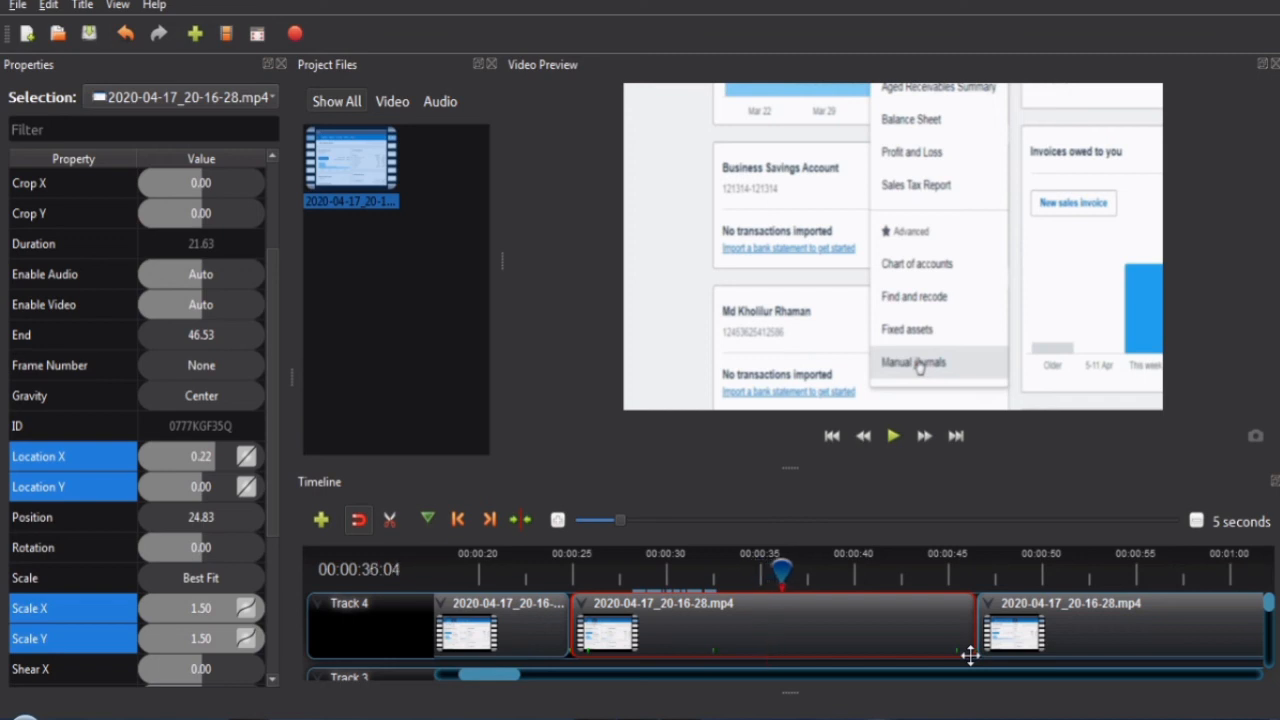
key("Right")
key("Right")
key("Right")
key("Right")
key("Right")
key("Right")
key("Right")
key("Right")
key("Right")
key("Right")
key("Right")
key("Right")
key("Right")
key("Right")
key("Right")
key("Right")
key("Right")
key("Right")
key("Right")
key("Right")
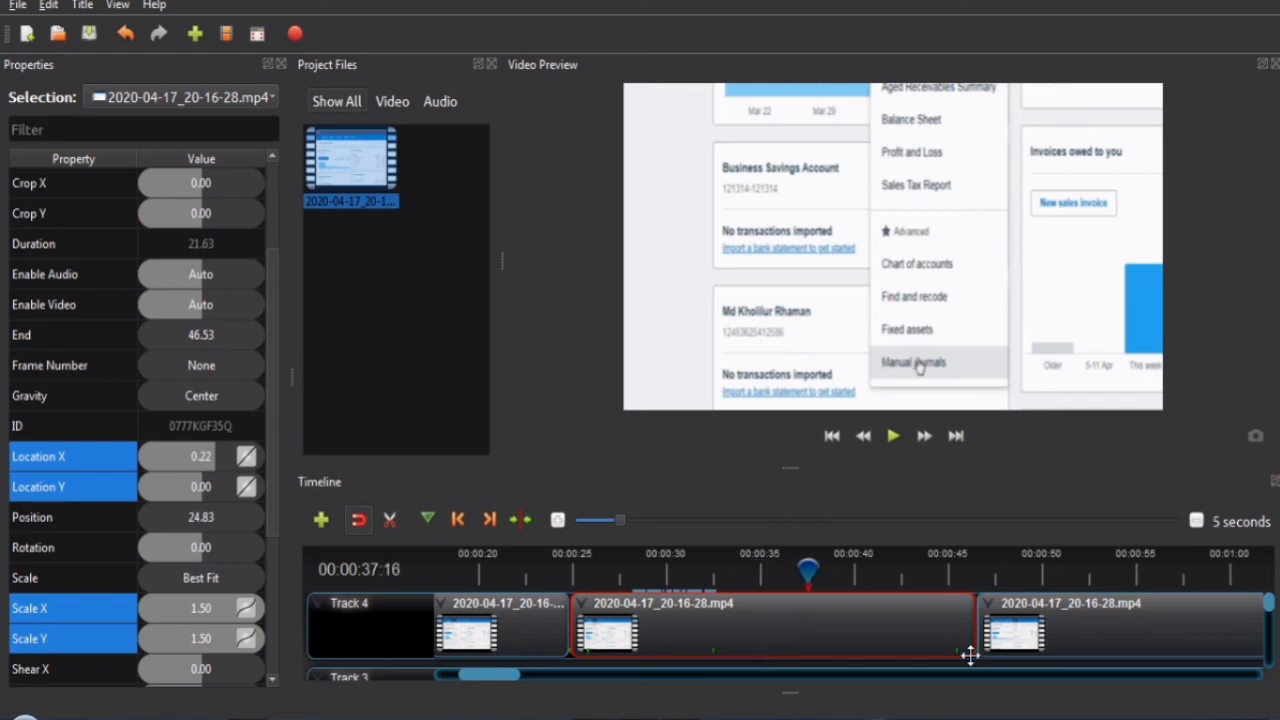
key("Right")
key("Right")
key("Right")
key("Right")
key("Right")
key("Right")
key("Right")
key("Right")
key("Right")
key("Right")
key("Right")
key("Right")
key("Right")
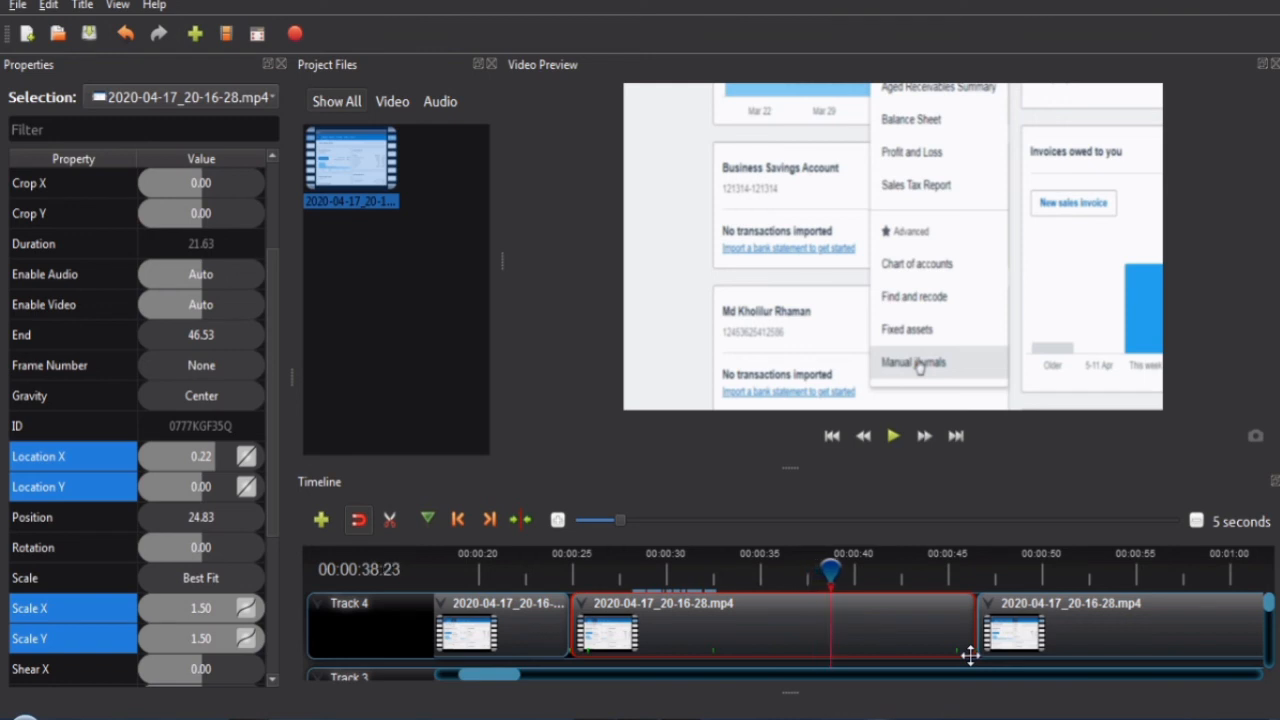
key("Right")
key("Right")
key("Right")
key("Right")
key("Right")
key("Right")
key("Right")
key("Right")
key("Right")
key("Right")
key("Right")
key("Right")
key("Right")
key("Right")
key("Right")
key("Right")
key("Right")
key("Right")
key("Right")
key("Right")
key("Right")
key("Right")
key("Right")
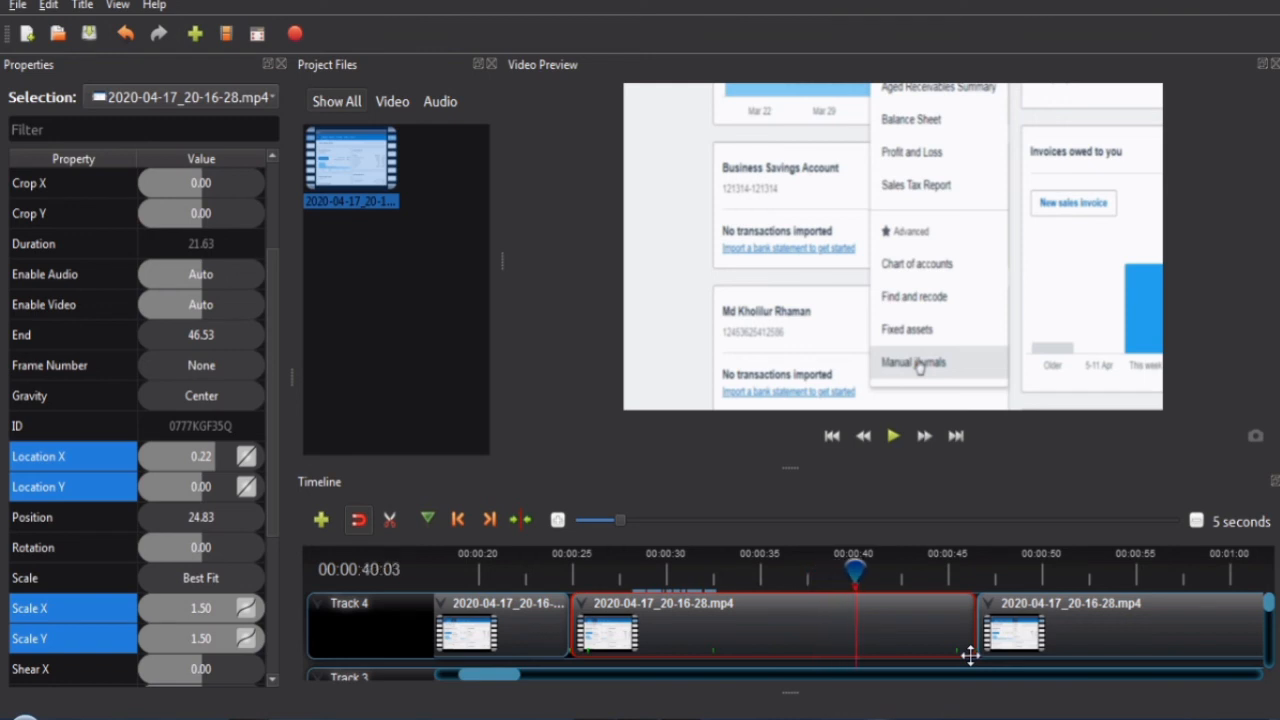
Step backward frame by frame from 00:00:40:03, examining the clip's framing around the Manual Journals entry of the Accounting menu
key("Left")
key("Left")
key("Left")
key("Left")
key("Left")
key("Left")
key("Left")
key("Left")
key("Left")
key("Left")
key("Left")
key("Left")
key("Left")
key("Left")
key("Left")
key("Left")
key("Left")
key("Left")
key("Left")
key("Left")
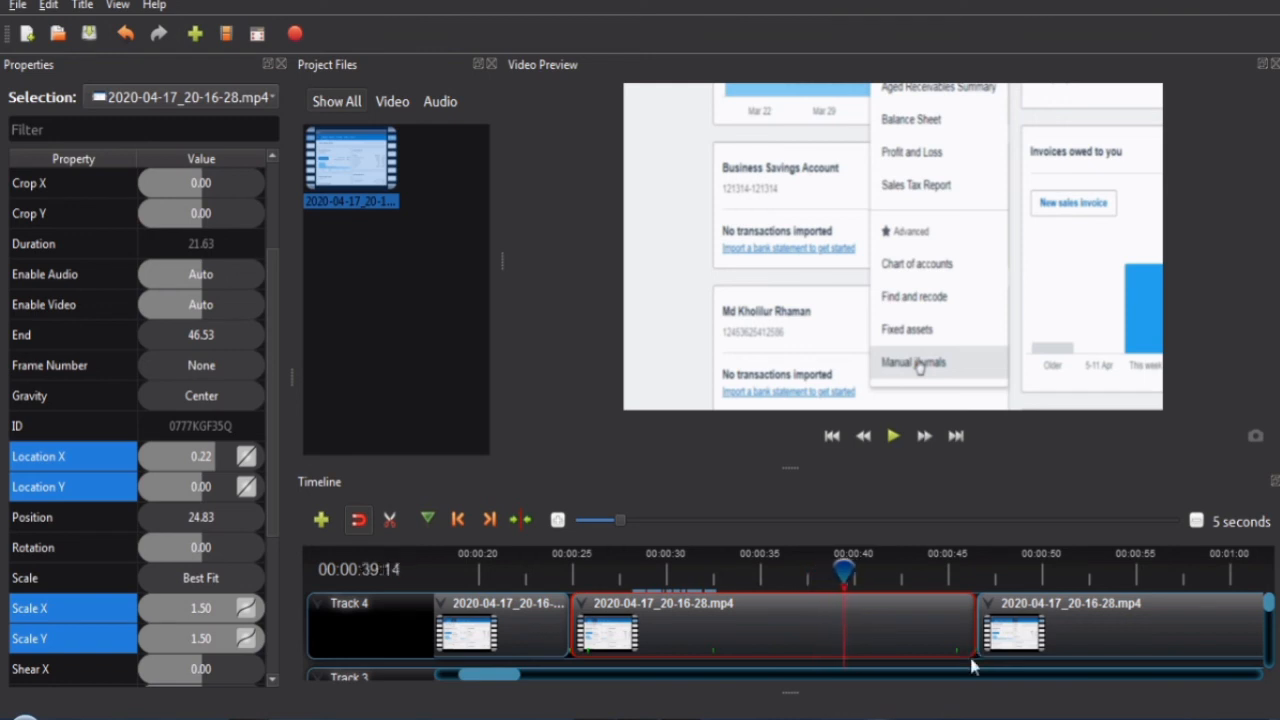
key("Left")
key("Left")
key("Left")
key("Left")
key("Left")
key("Left")
key("Left")
key("Left")
key("Left")
key("Left")
key("Left")
key("Left")
key("Left")
key("Left")
key("Left")
key("Left")
key("Left")
key("Left")
key("Left")
key("Left")
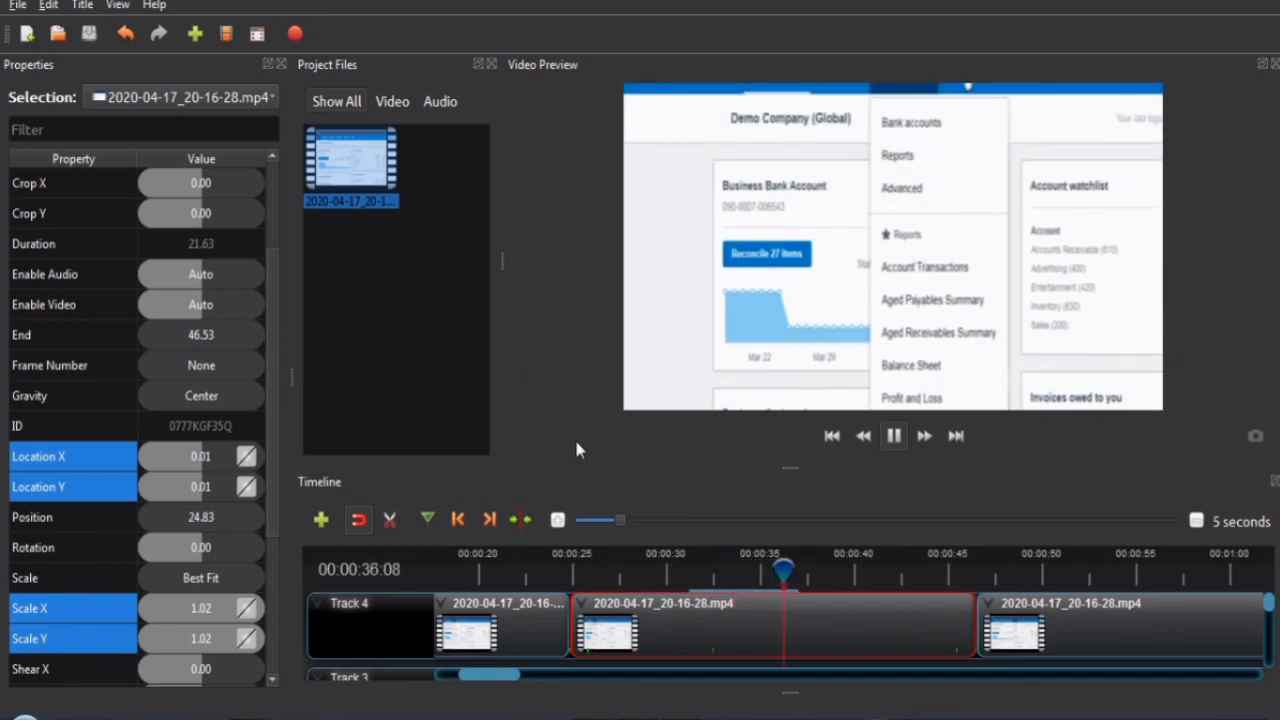
Review playback up to 00:00:37:22, and step back to 00:00:35:16, examining the framing as the pointer moves between the Accounting and Projects menus
key("space")
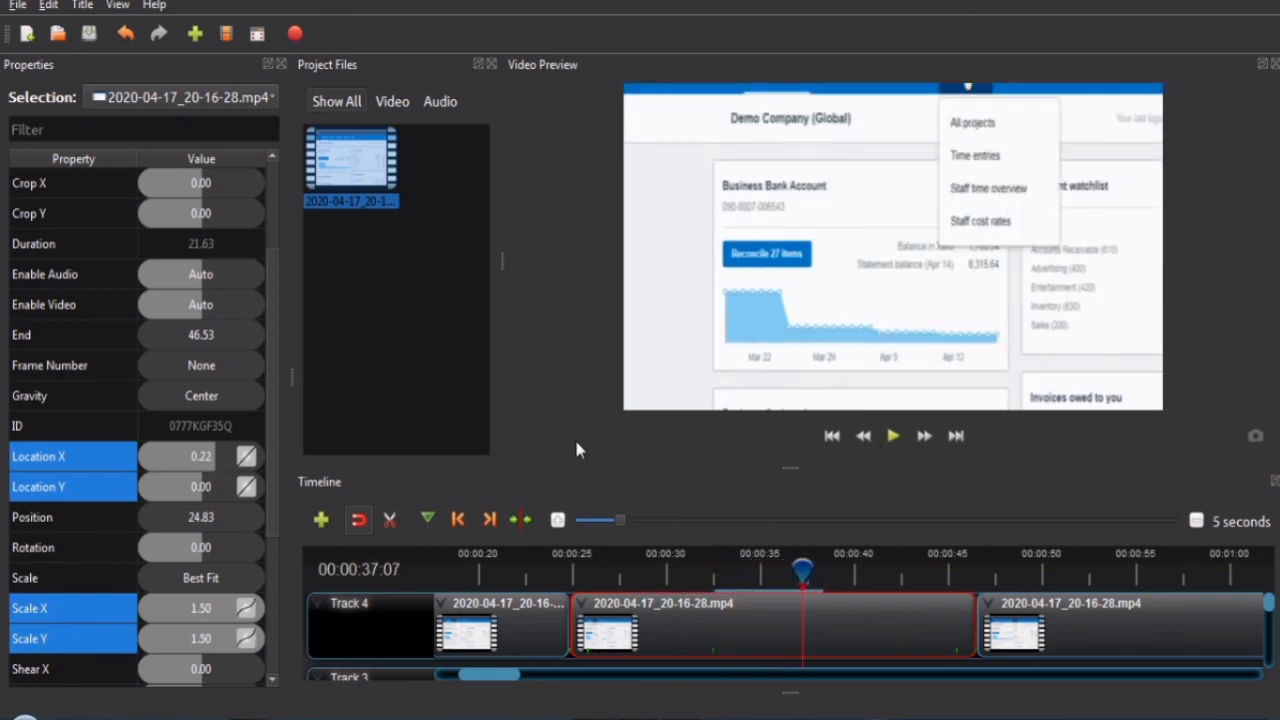
key("space")
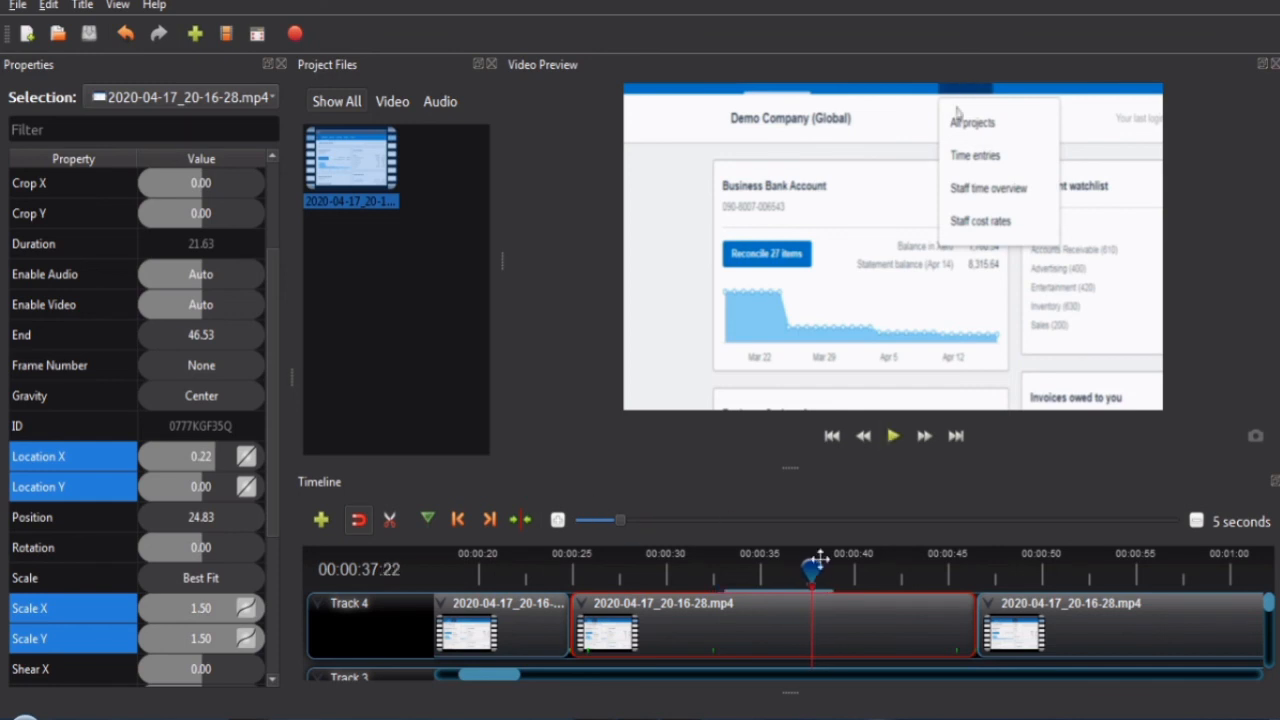
key("Left")
key("Left")
key("Left")
key("Left")
key("Left")
key("Left")
key("Left")
key("Left")
key("Left")
key("Left")
key("Left")
key("Left")
key("Left")
key("Left")
key("Left")
key("Left")
key("Left")
key("Left")
key("Left")
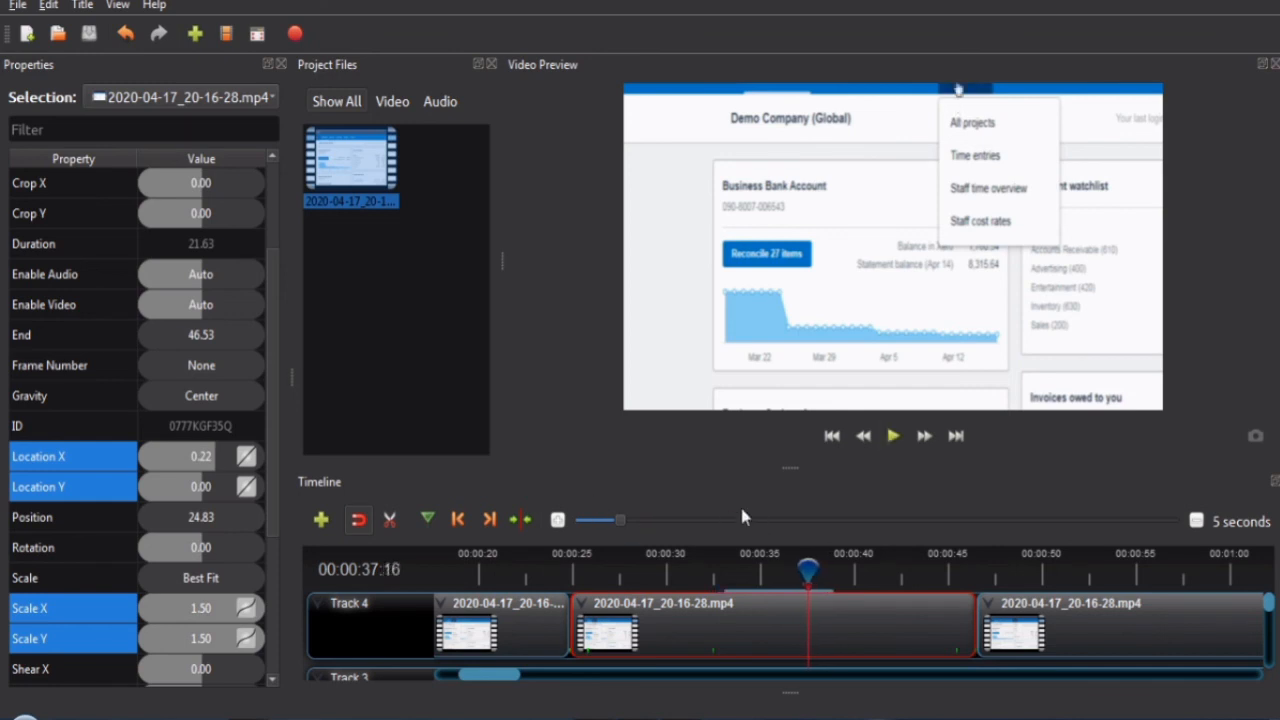
key("Left")
key("Left")
key("Left")
key("Left")
key("Left")
key("Left")
key("Left")
key("Left")
key("Left")
key("Left")
key("Left")
key("Left")
key("Left")
key("Left")
key("Left")
key("Left")
key("Left")
key("Left")
key("Left")
key("Left")
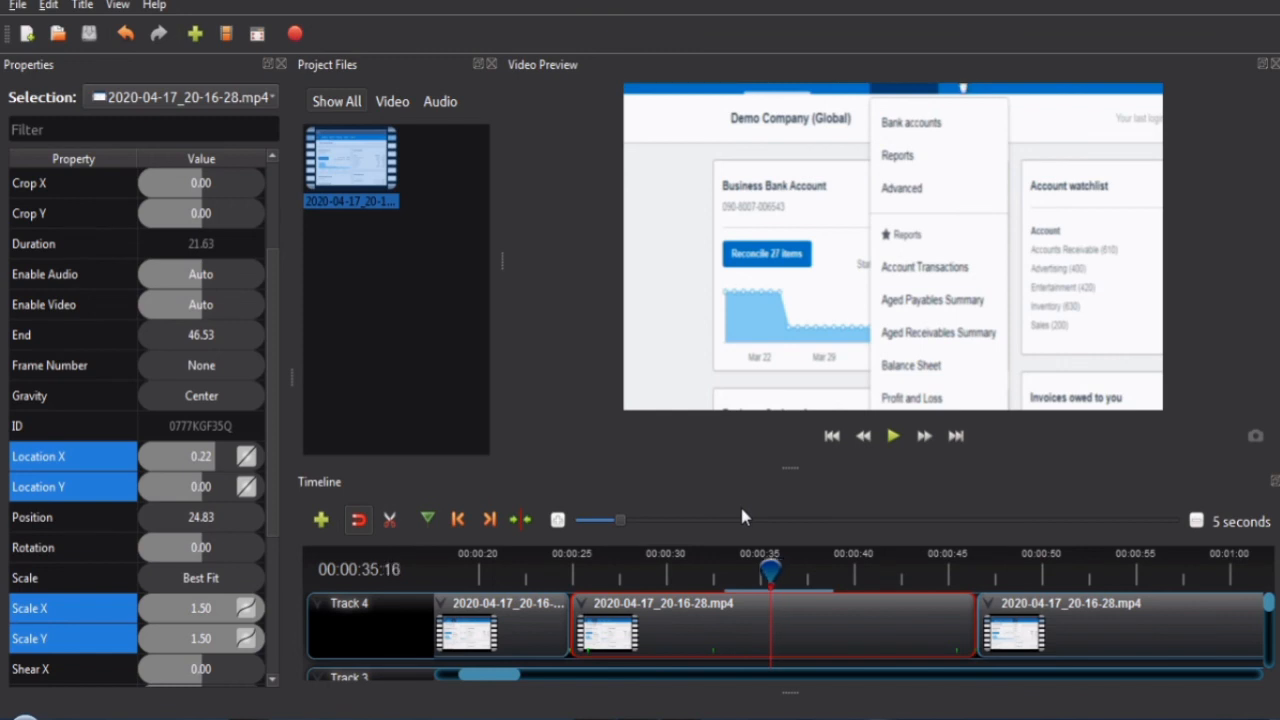
Step backward frame by frame from 00:00:35:16 to 00:00:33:13, examining the framing as the pointer moves along the Accounting menu
key("Left")
key("Left")
key("Left")
key("Left")
key("Left")
key("Left")
key("Left")
key("Left")
key("Left")
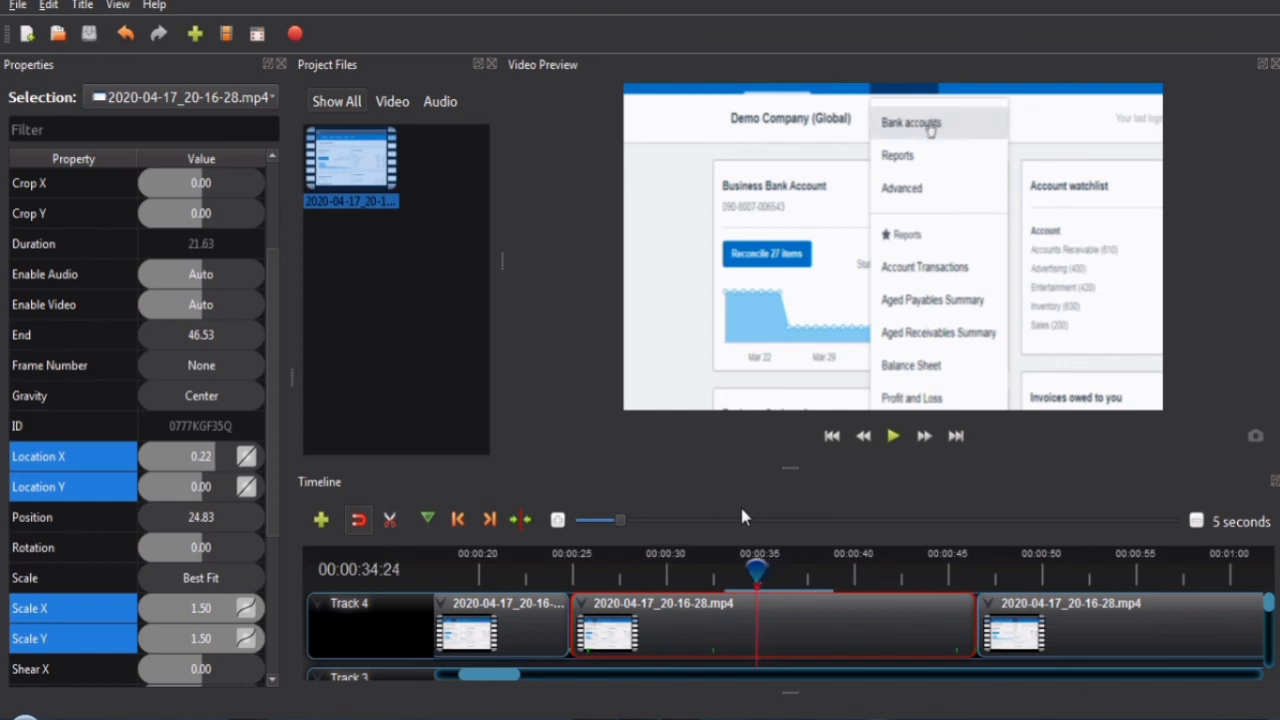
key("Left")
key("Left")
key("Left")
key("Left")
key("Left")
key("Left")
key("Left")
key("Left")
key("Left")
key("Left")
key("Left")
key("Left")
key("Left")
key("Left")
key("Left")
key("Left")
key("Left")
key("Left")
key("Left")
key("Left")
key("Left")
key("Left")
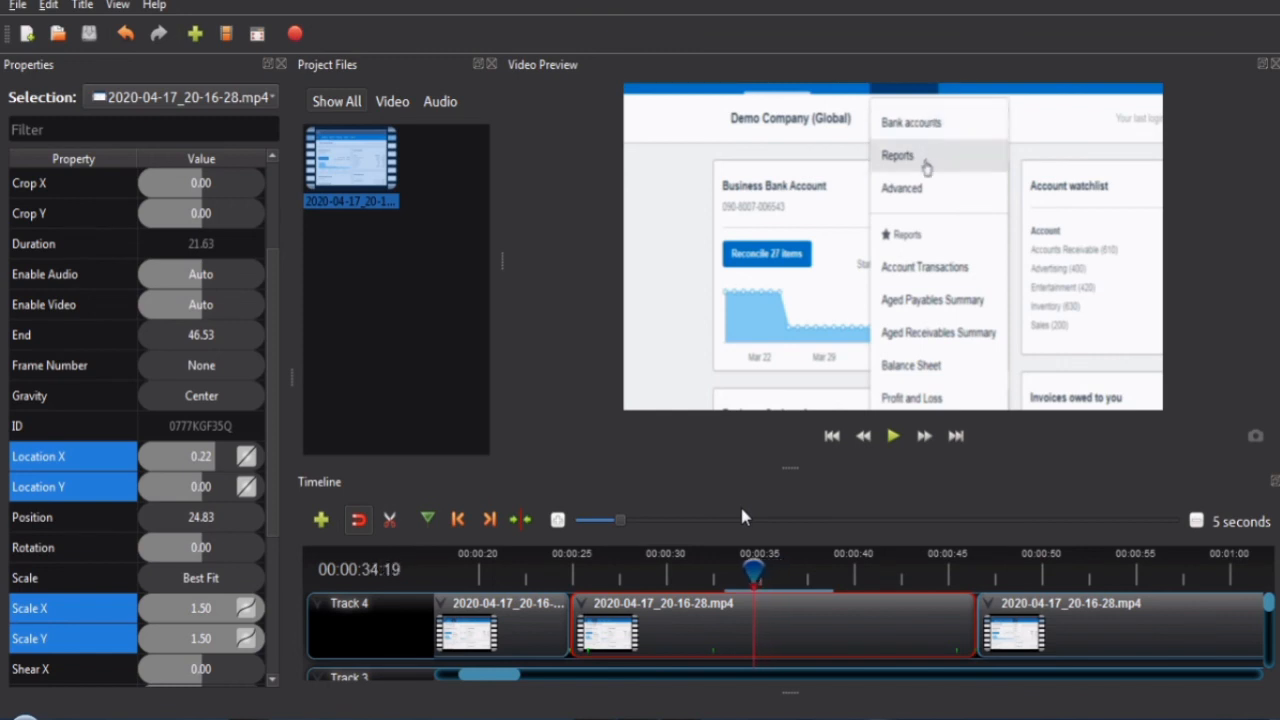
key("Left")
key("Left")
key("Left")
key("Left")
key("Left")
key("Left")
key("Left")
key("Left")
key("Left")
key("Left")
key("Left")
key("Left")
key("Left")
key("Left")
key("Left")
key("Left")
key("Left")
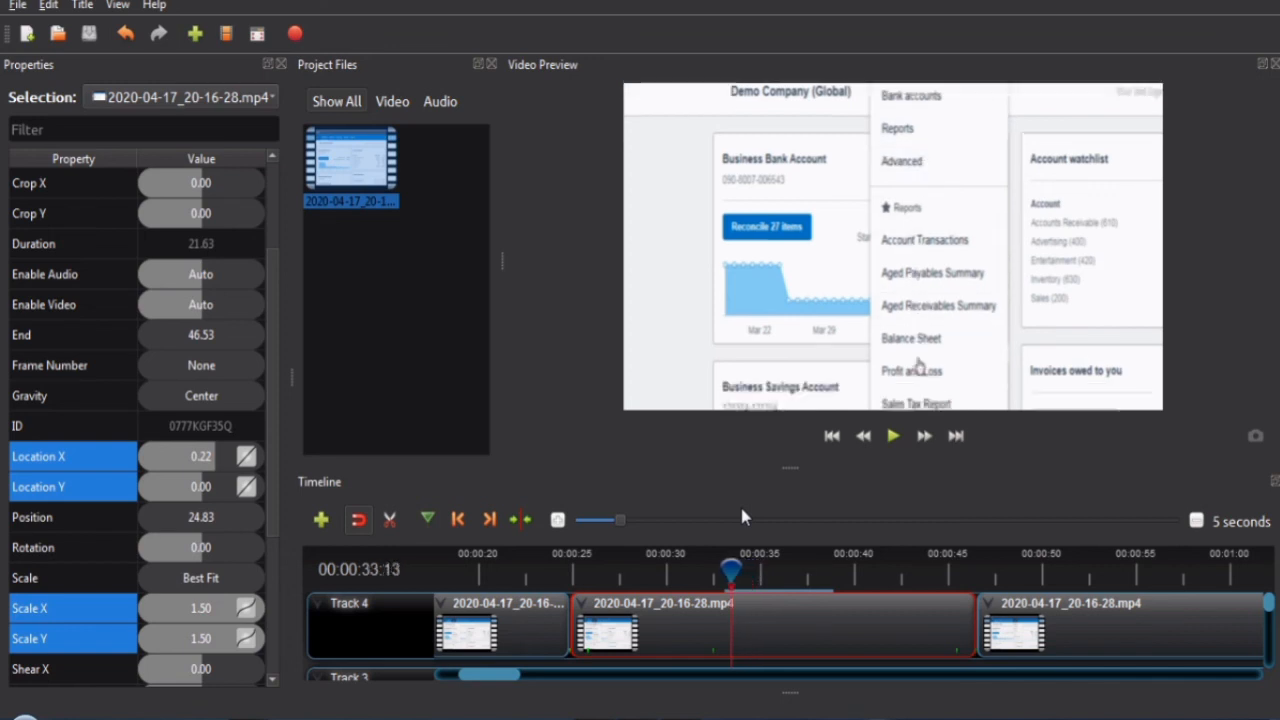
Advance to 00:00:34:25, where the pointer is on Bank accounts, and set the clip's Location Y to 0.22
key("Right")
key("Right")
key("Right")
key("Right")
key("Right")
key("Right")
key("Right")
key("Right")
key("Right")
key("Right")
key("Right")
key("Right")
key("Right")
key("Right")
key("Right")
key("Right")
key("Right")
key("Right")
key("Right")
key("Right")
key("Right")
key("Right")
key("Right")
key("Right")
key("Right")
key("Right")
key("Right")
key("Right")
key("Right")
key("Right")
key("Right")
key("Right")
key("Right")
key("Right")
key("Right")
key("Right")
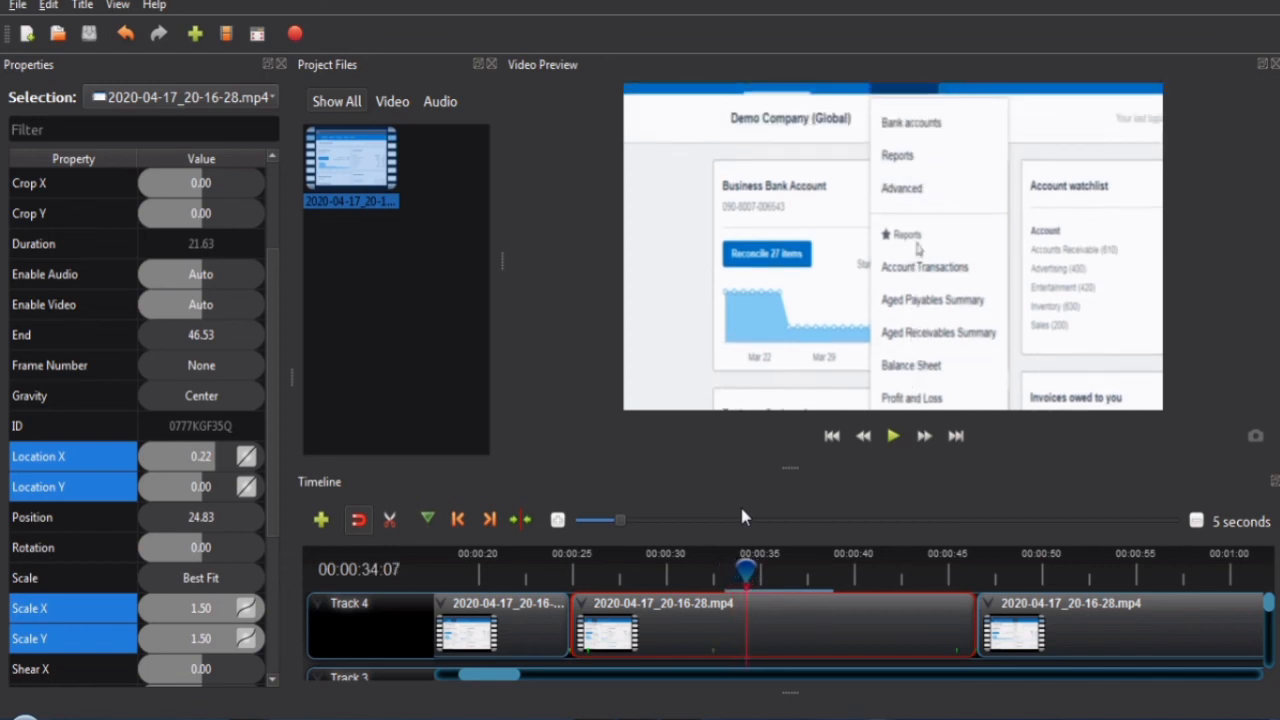
key("Right")
key("Right")
key("Right")
key("Right")
key("Right")
key("Right")
key("Right")
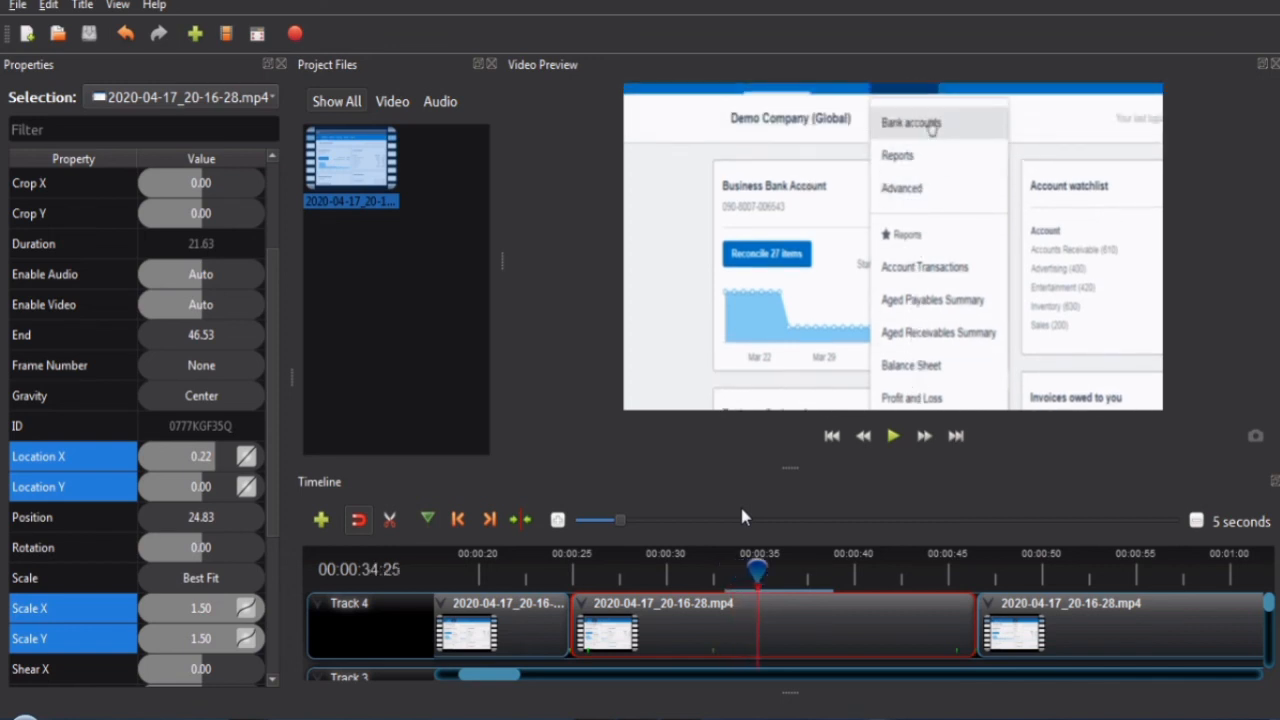
double_click(201, 487)
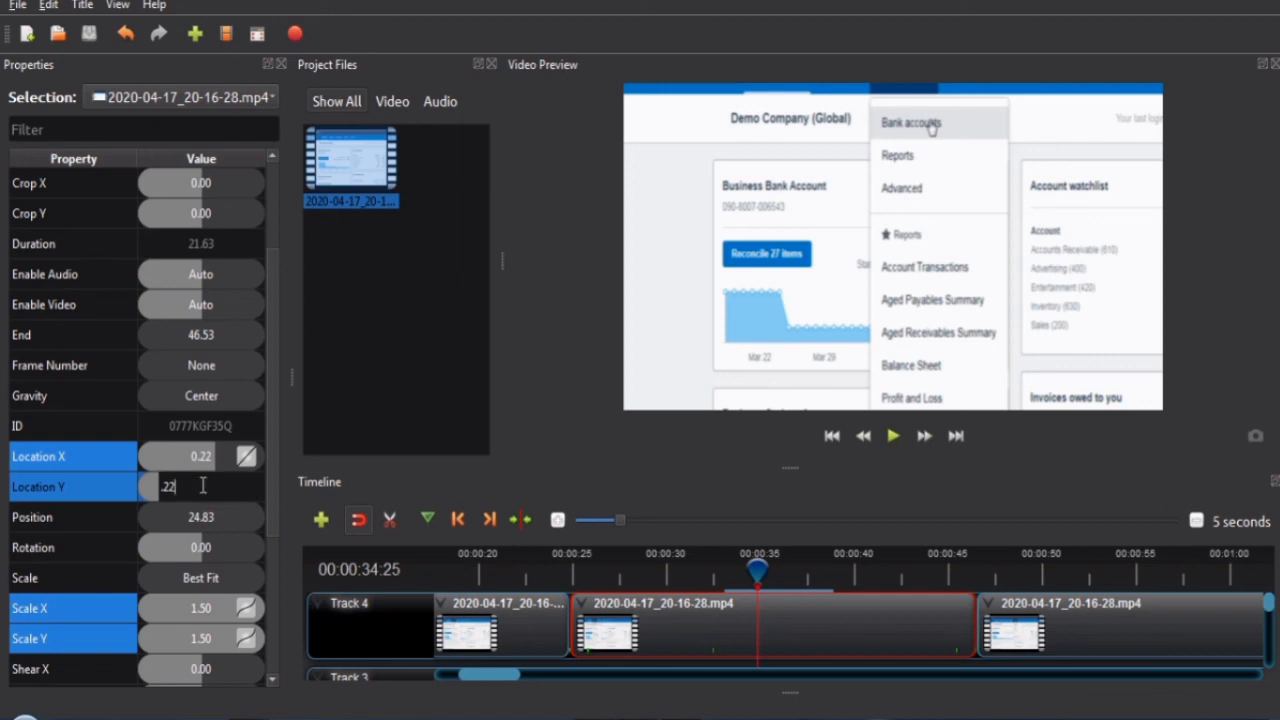
type(".22")
key("Return")
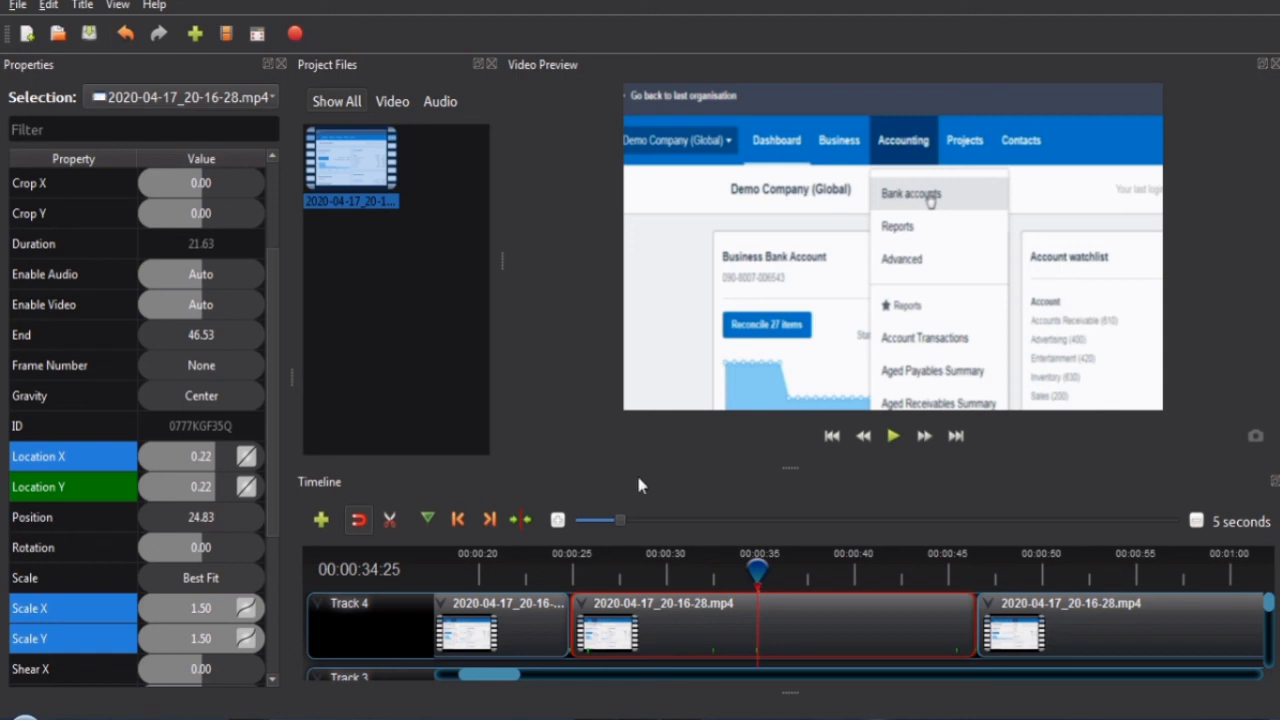
Review playback from 00:00:34:25 to 00:00:37:29, and step back to 00:00:35:21, examining the framing of the Accounting and Projects menus
key("space")
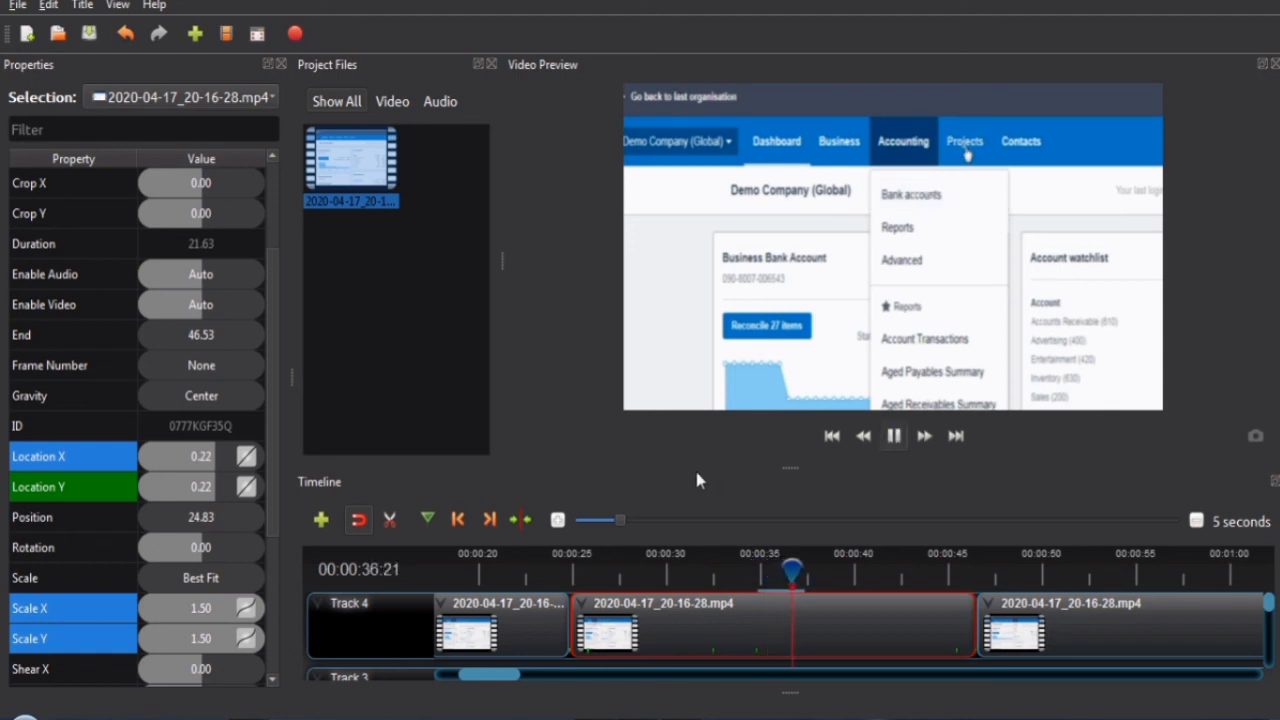
key("space")
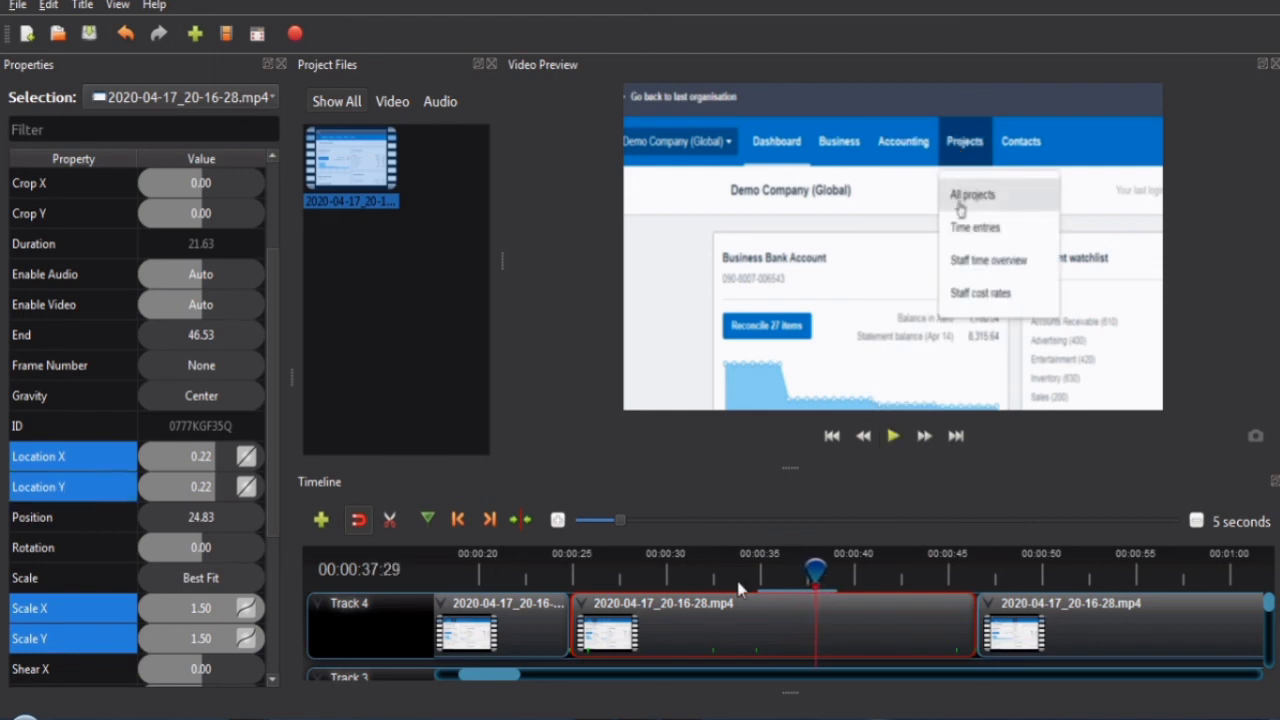
key("Left")
key("Left")
key("Left")
key("Left")
key("Left")
key("Left")
key("Left")
key("Left")
key("Left")
key("Left")
key("Left")
key("Left")
key("Left")
key("Left")
key("Left")
key("Left")
key("Left")
key("Left")
key("Left")
key("Left")
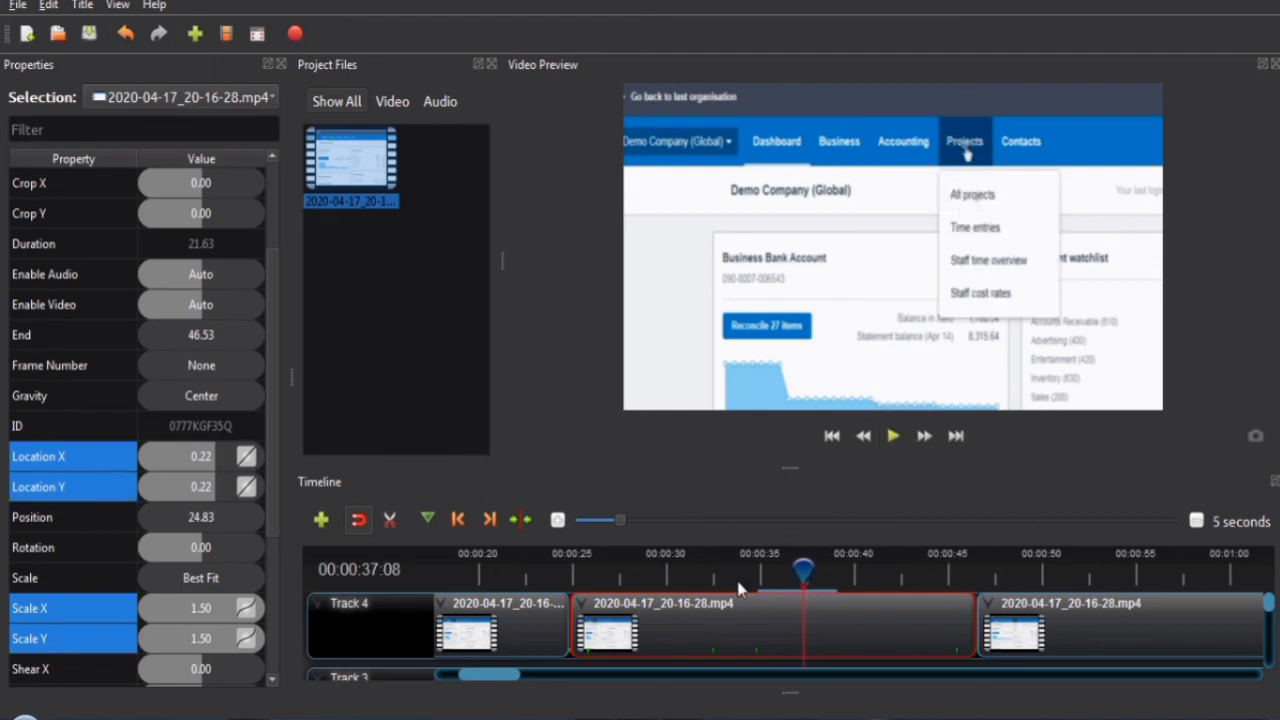
key("Left")
key("Left")
key("Left")
key("Left")
key("Left")
key("Left")
key("Left")
key("Left")
key("Left")
key("Left")
key("Left")
key("Left")
key("Left")
key("Left")
key("Left")
key("Left")
key("Left")
key("Left")
key("Left")
key("Left")
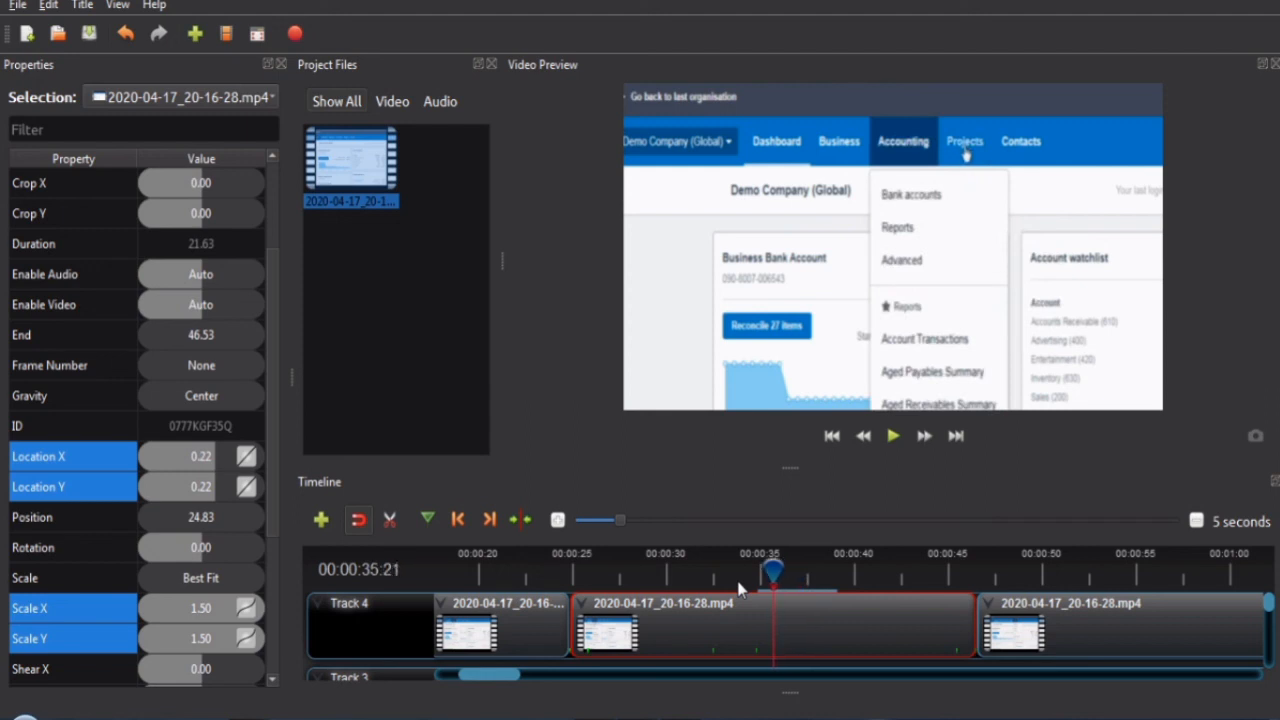
Step forward from 00:00:35:21 to 00:00:36:27, examining the framing while the pointer rests on Projects
key("Right")
key("Right")
key("Right")
key("Right")
key("Right")
key("Right")
key("Right")
key("Right")
key("Right")
key("Right")
key("Right")
key("Right")
key("Right")
key("Right")
key("Right")
key("Right")
key("Right")
key("Right")
key("Right")
key("Right")
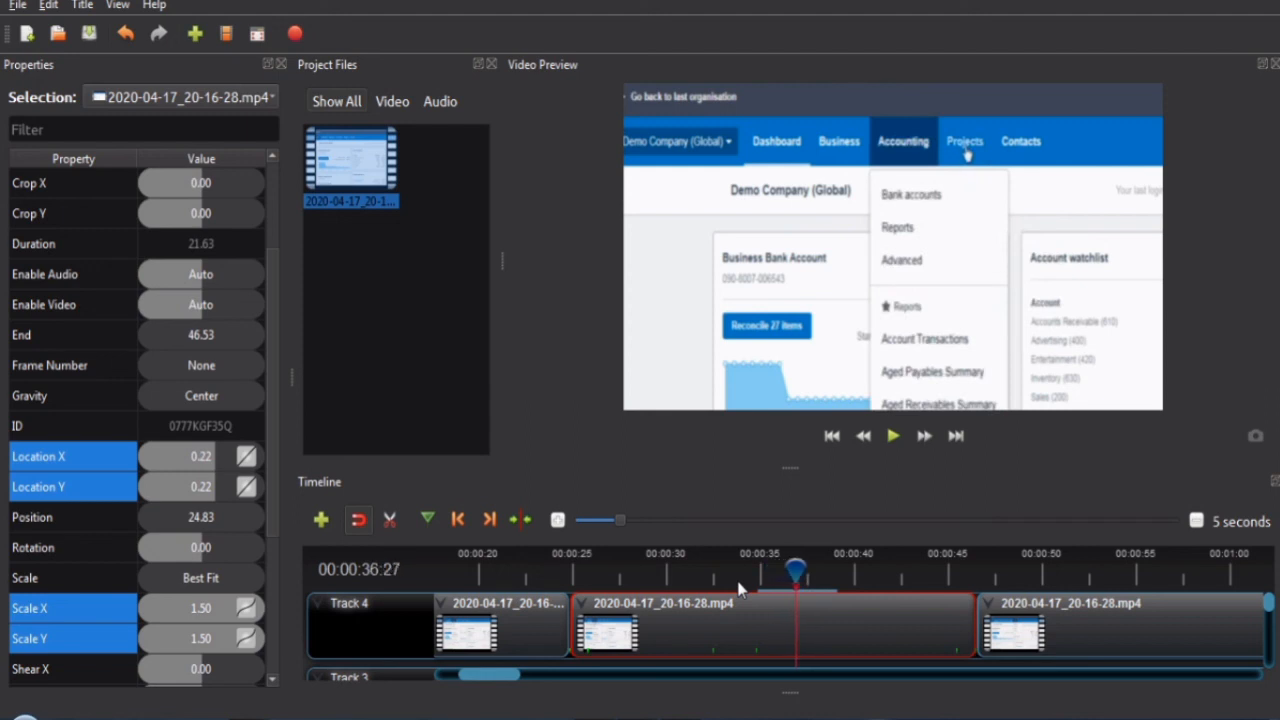
Step forward from 00:00:36:27 to 00:00:42:09, examining the framing as the pointer moves through the Projects menu to Contacts
key("Right")
key("Right")
key("Right")
key("Right")
key("Right")
key("Right")
key("Right")
key("Right")
key("Right")
key("Right")
key("Right")
key("Right")
key("Right")
key("Right")
key("Right")
key("Right")
key("Right")
key("Right")
key("Right")
key("Right")
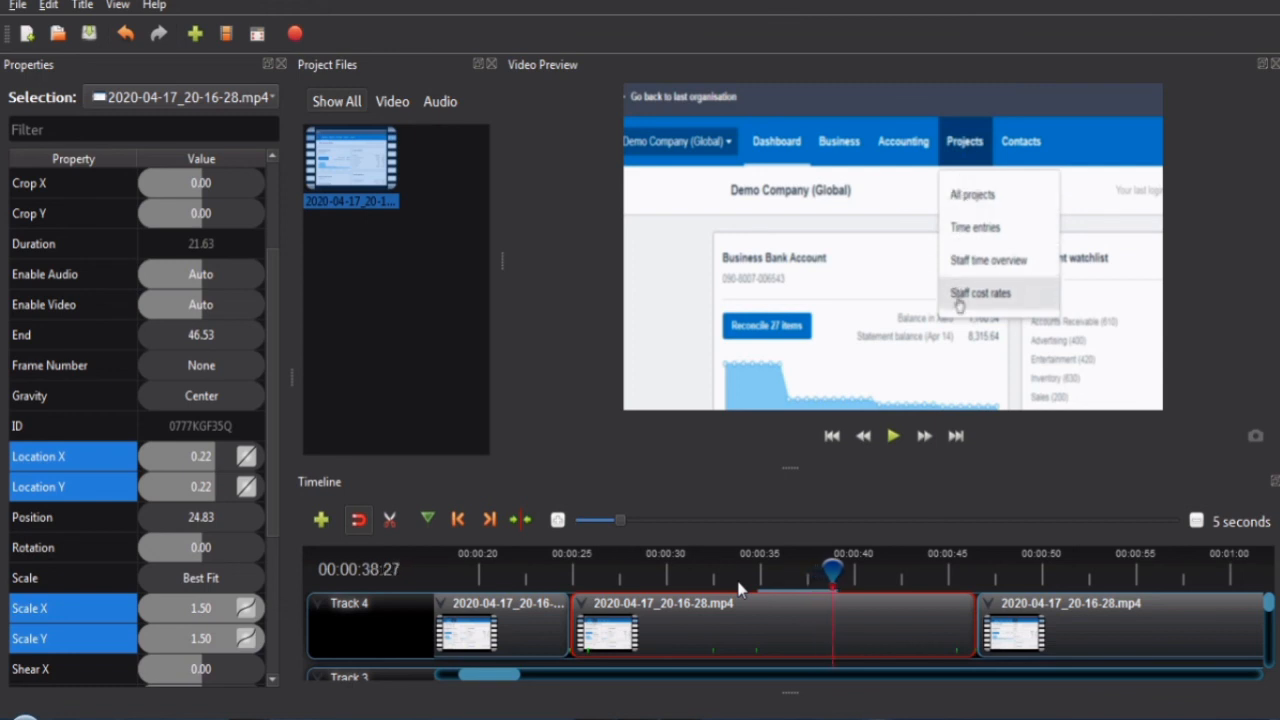
key("Right")
key("Right")
key("Right")
key("Right")
key("Right")
key("Right")
key("Right")
key("Right")
key("Right")
key("Right")
key("Right")
key("Right")
key("Right")
key("Right")
key("Right")
key("Right")
key("Right")
key("Right")
key("Right")
key("Right")
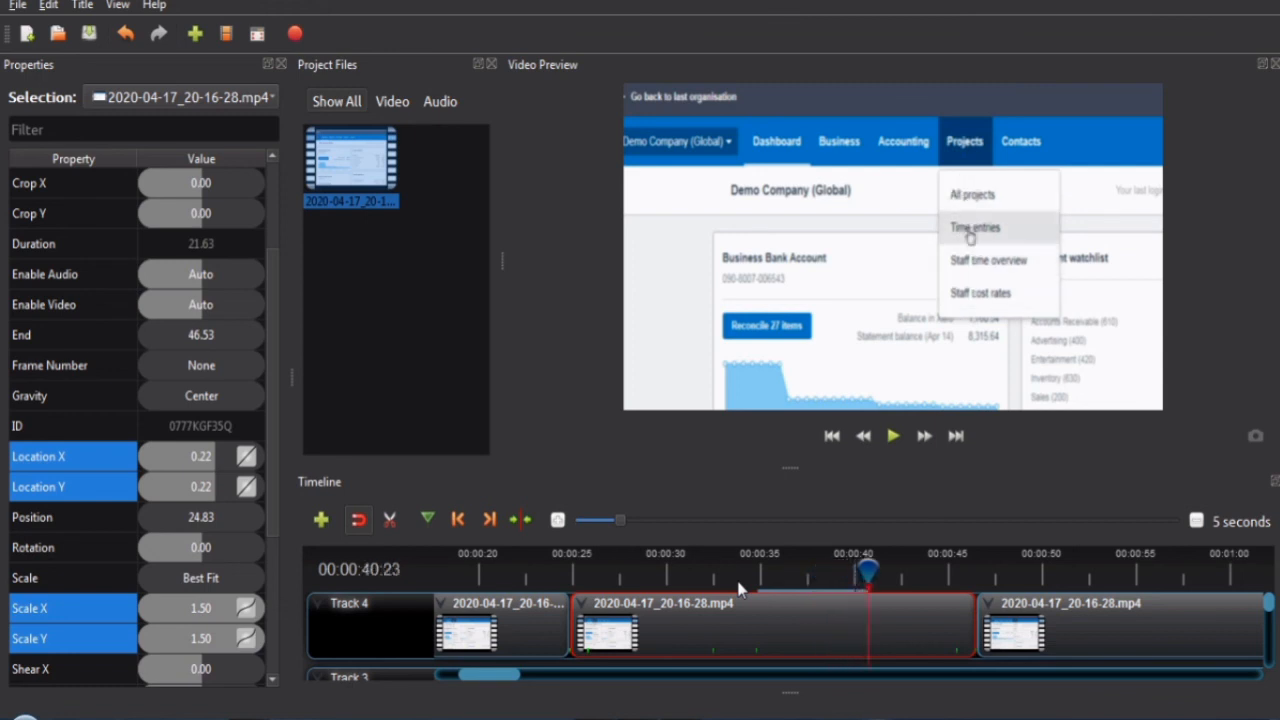
key("Right")
key("Right")
key("Right")
key("Right")
key("Right")
key("Right")
key("Right")
key("Right")
key("Right")
key("Right")
key("Right")
key("Right")
key("Right")
key("Right")
key("Right")
key("Right")
key("Right")
key("Right")
key("Right")
key("Right")
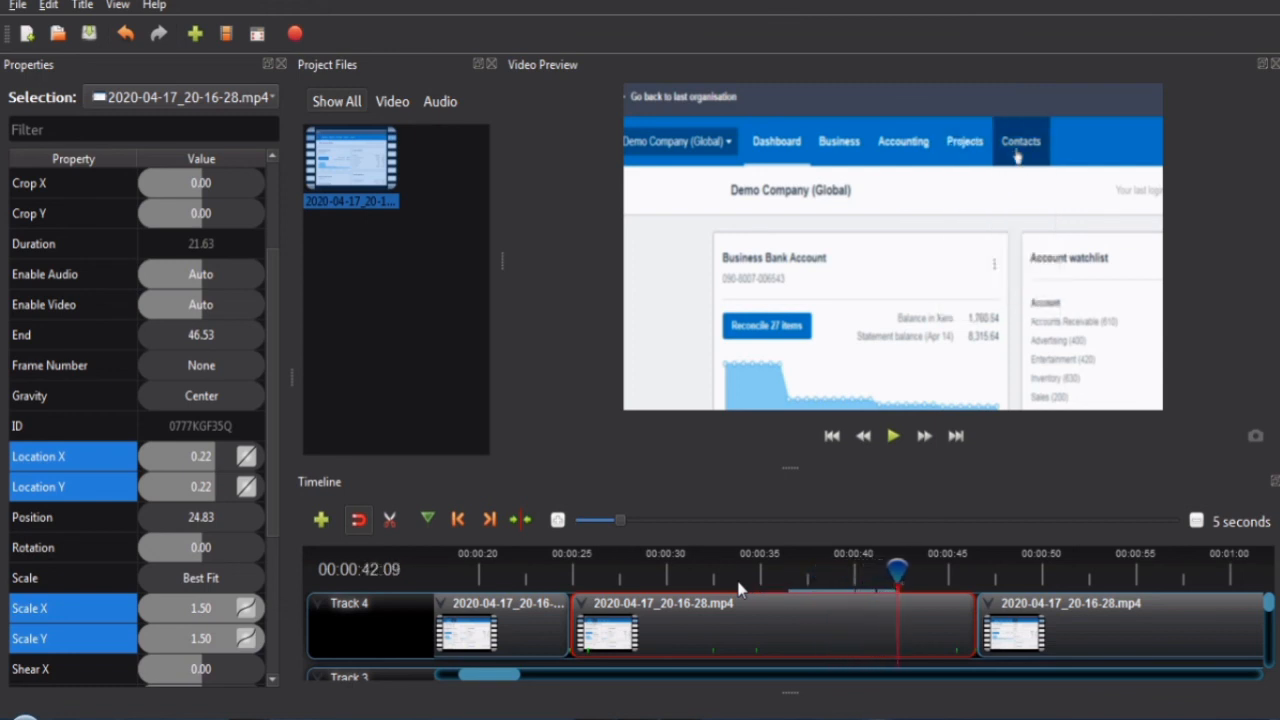
Step forward from 00:00:42:09 to 00:00:45:13, examining the framing as the pointer moves through the Contacts menu
key("Right")
key("Right")
key("Right")
key("Right")
key("Right")
key("Right")
key("Right")
key("Right")
key("Right")
key("Right")
key("Right")
key("Right")
key("Right")
key("Right")
key("Right")
key("Right")
key("Right")
key("Right")
key("Right")
key("Right")
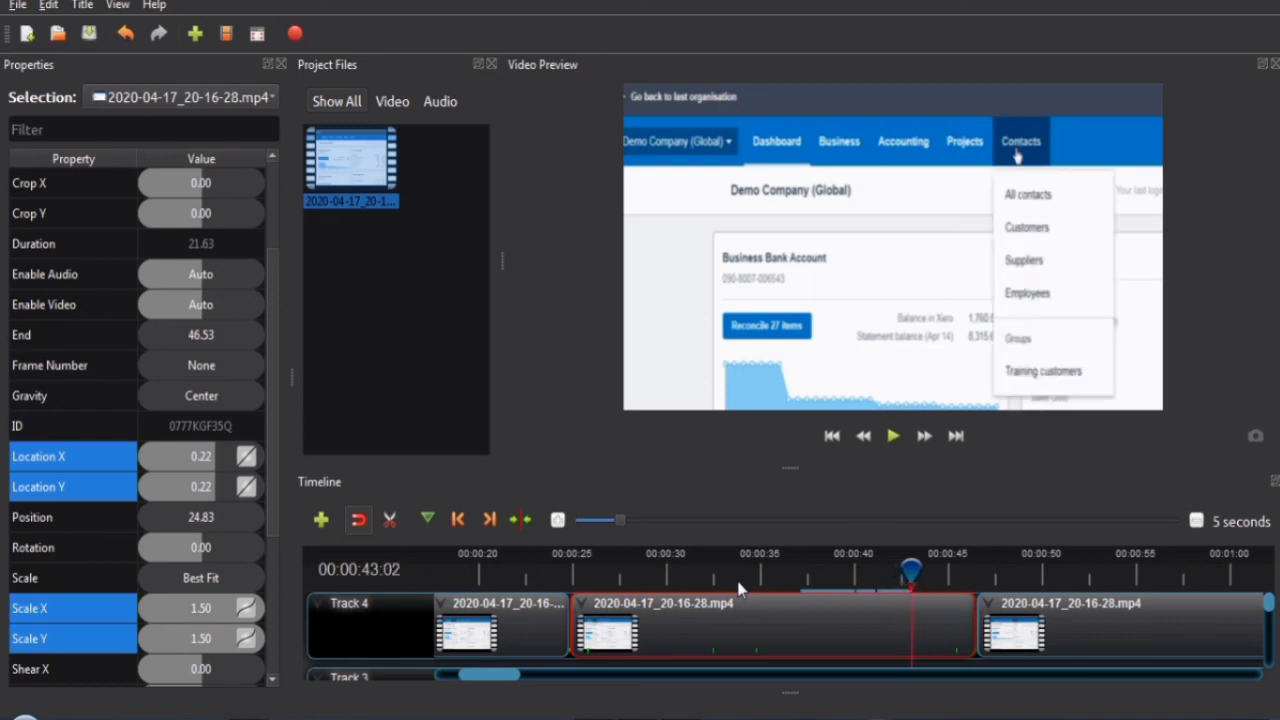
key("Right")
key("Right")
key("Right")
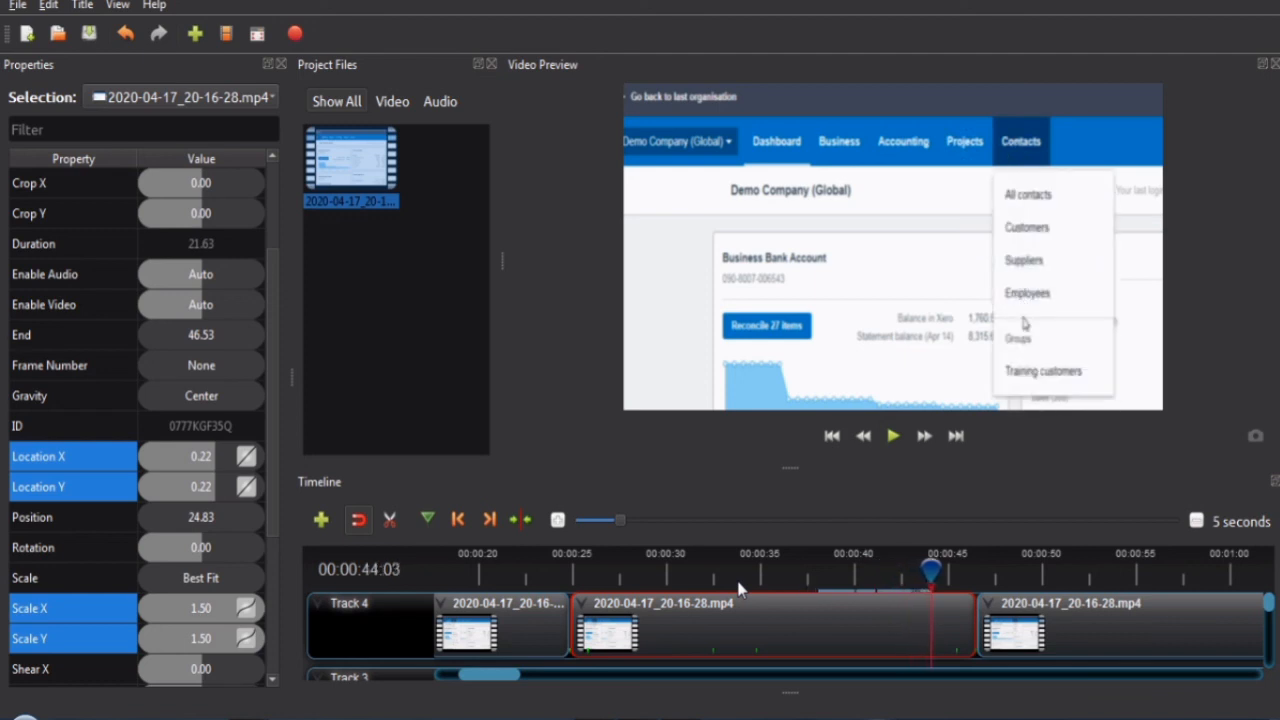
key("Right")
key("Right")
key("Right")
key("Right")
key("Right")
key("Right")
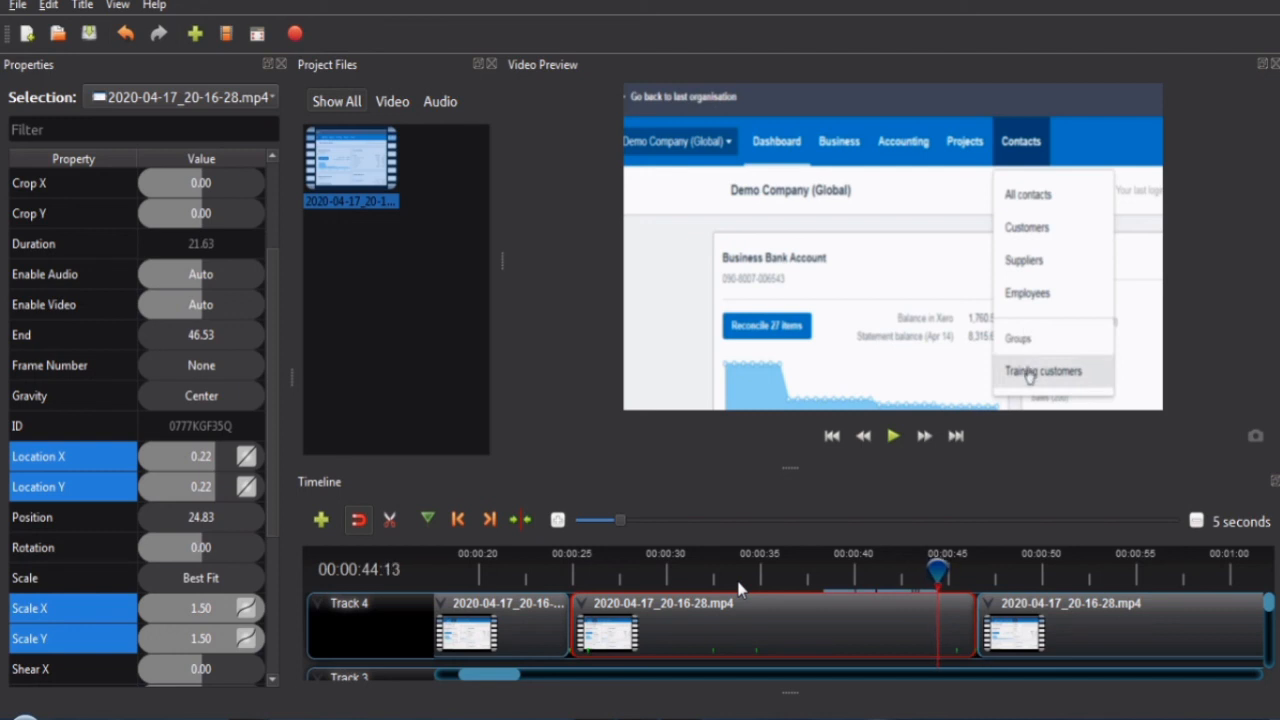
key("Right")
key("Right")
key("Right")
key("Right")
key("Right")
key("Right")
key("Right")
key("Right")
key("Right")
key("Right")
key("Right")
key("Right")
key("Right")
key("Right")
key("Right")
key("Right")
key("Right")
key("Right")
key("Right")
key("Right")
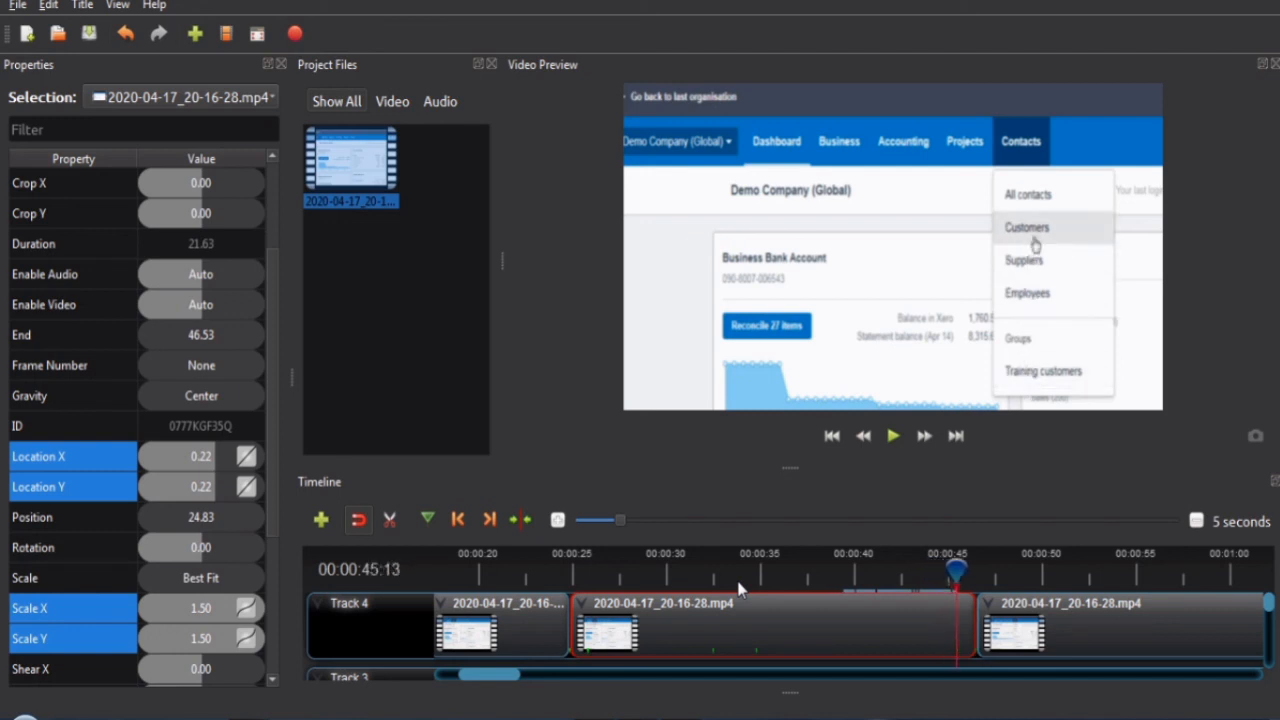
Step forward from 00:00:45:13 to 00:00:46:16, examining how the picture is positioned during the zoom-out at the clip's end
key("Right")
key("Right")
key("Right")
key("Right")
key("Right")
key("Right")
key("Right")
key("Right")
key("Right")
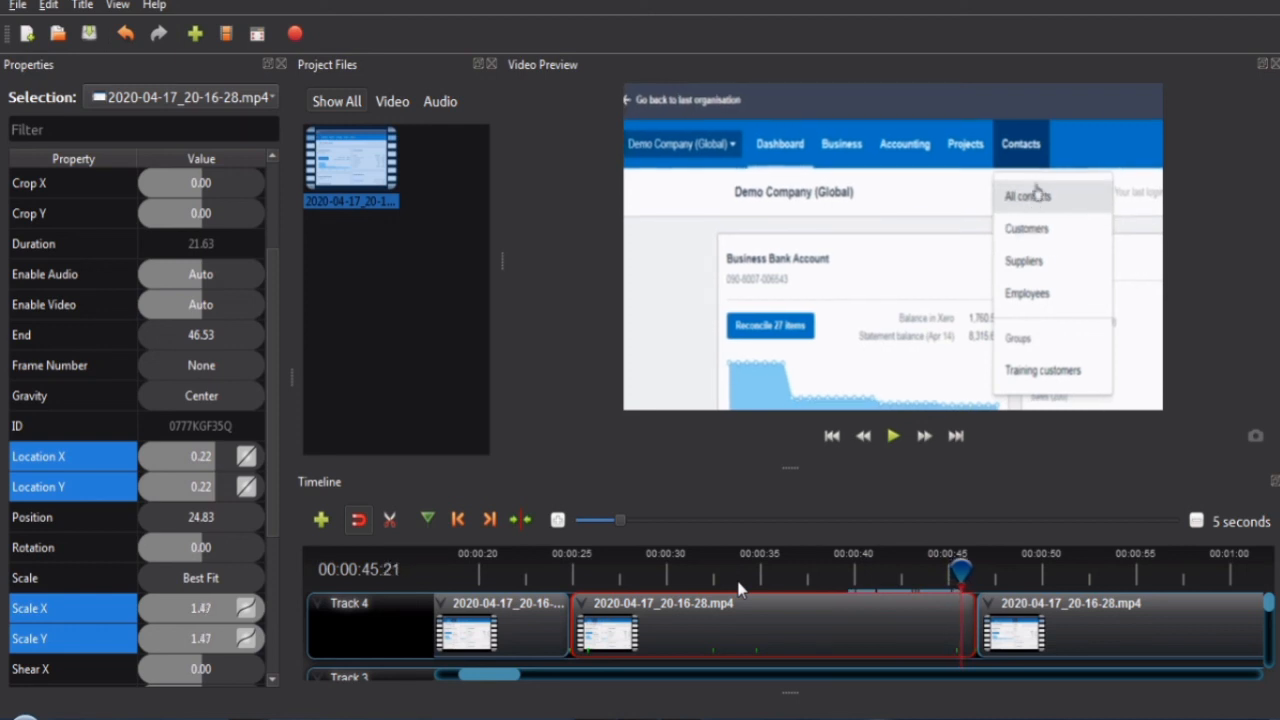
key("Right")
key("Right")
key("Right")
key("Right")
key("Right")
key("Right")
key("Right")
key("Right")
key("Right")
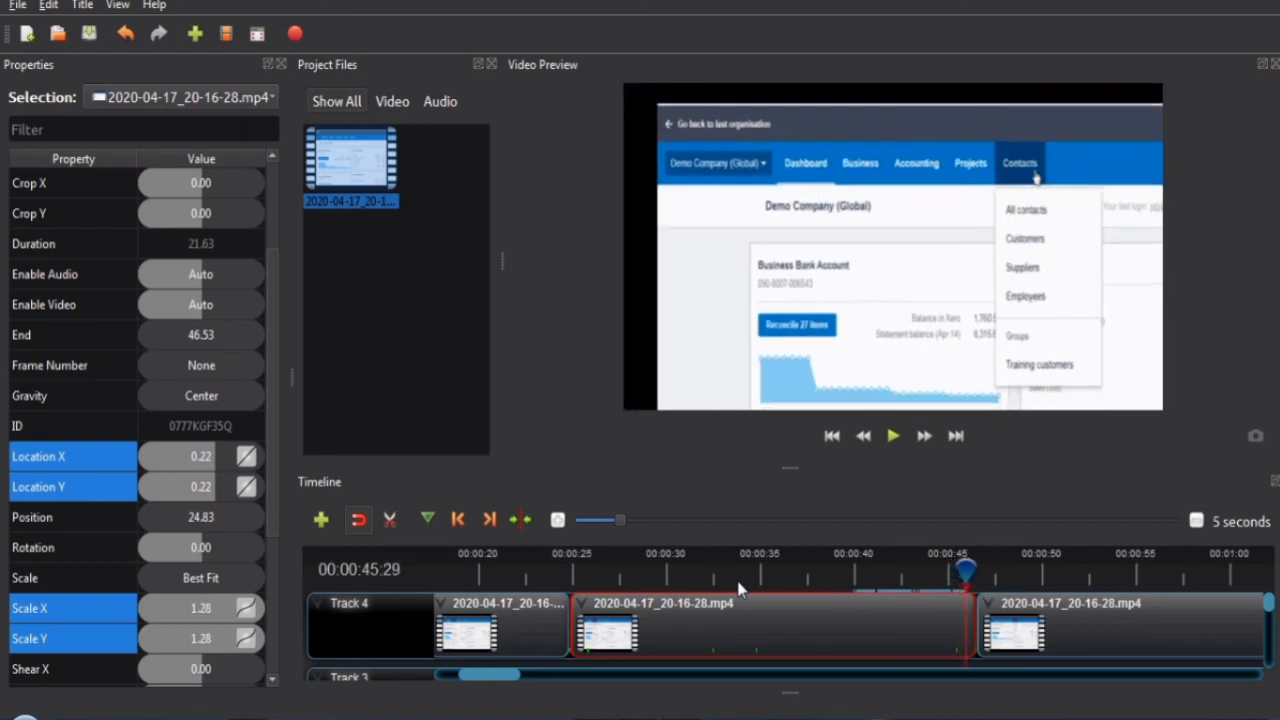
key("Right")
key("Right")
key("Right")
key("Right")
key("Right")
key("Right")
key("Right")
key("Right")
key("Right")
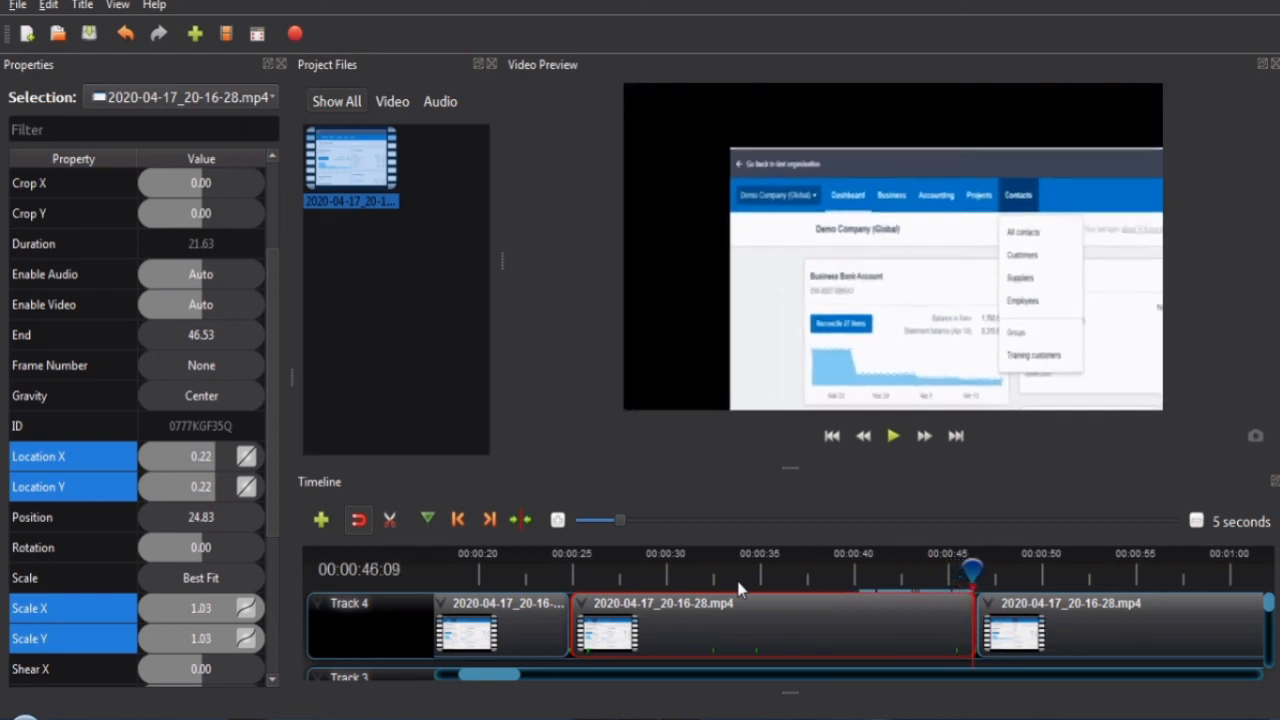
key("Right")
key("Right")
key("Right")
key("Right")
key("Right")
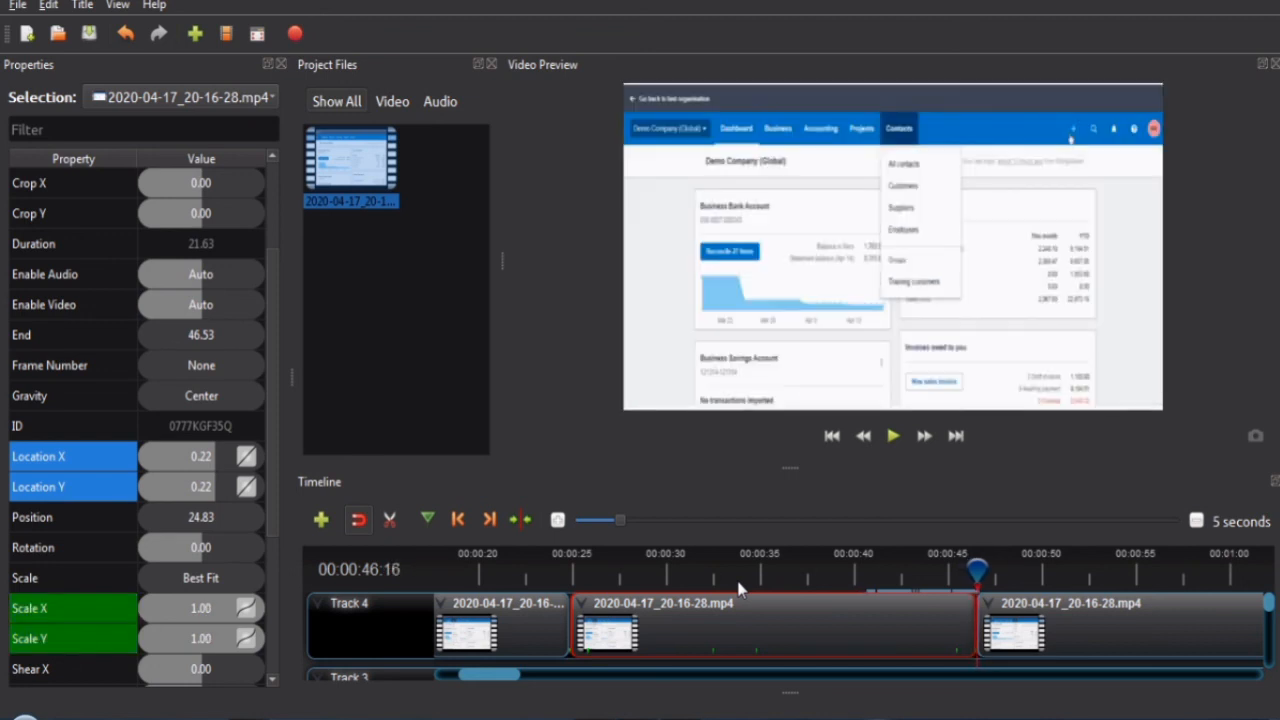
Go to the clip's last frame at 00:00:46:15 and set its Location X and Location Y to 0
key("Left")
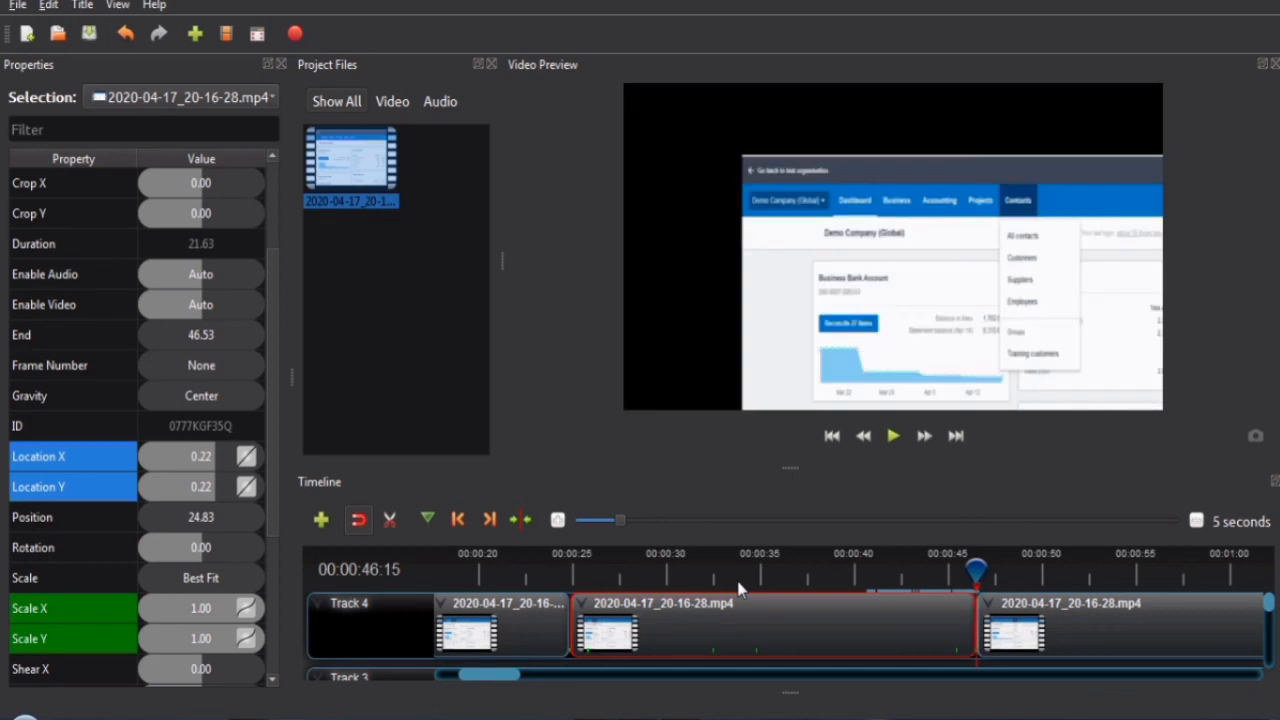
key("Right")
key("Left")
double_click(175, 455)
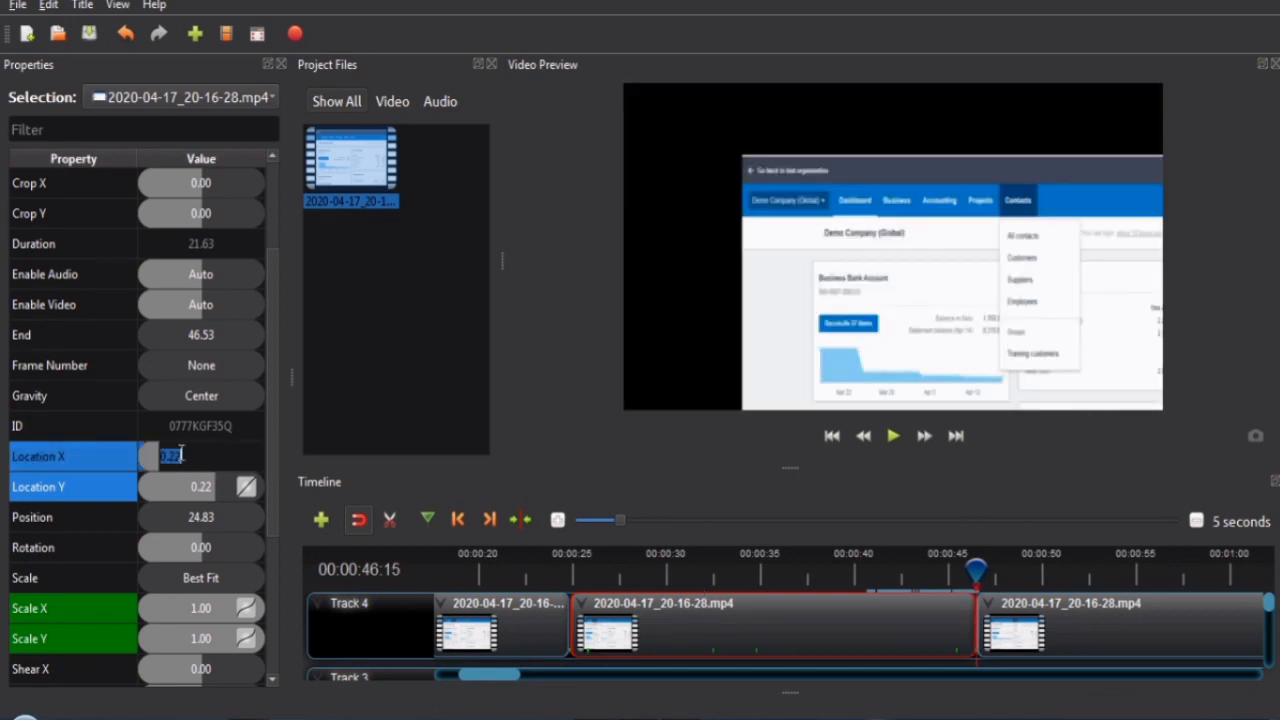
type("0")
key("Return")
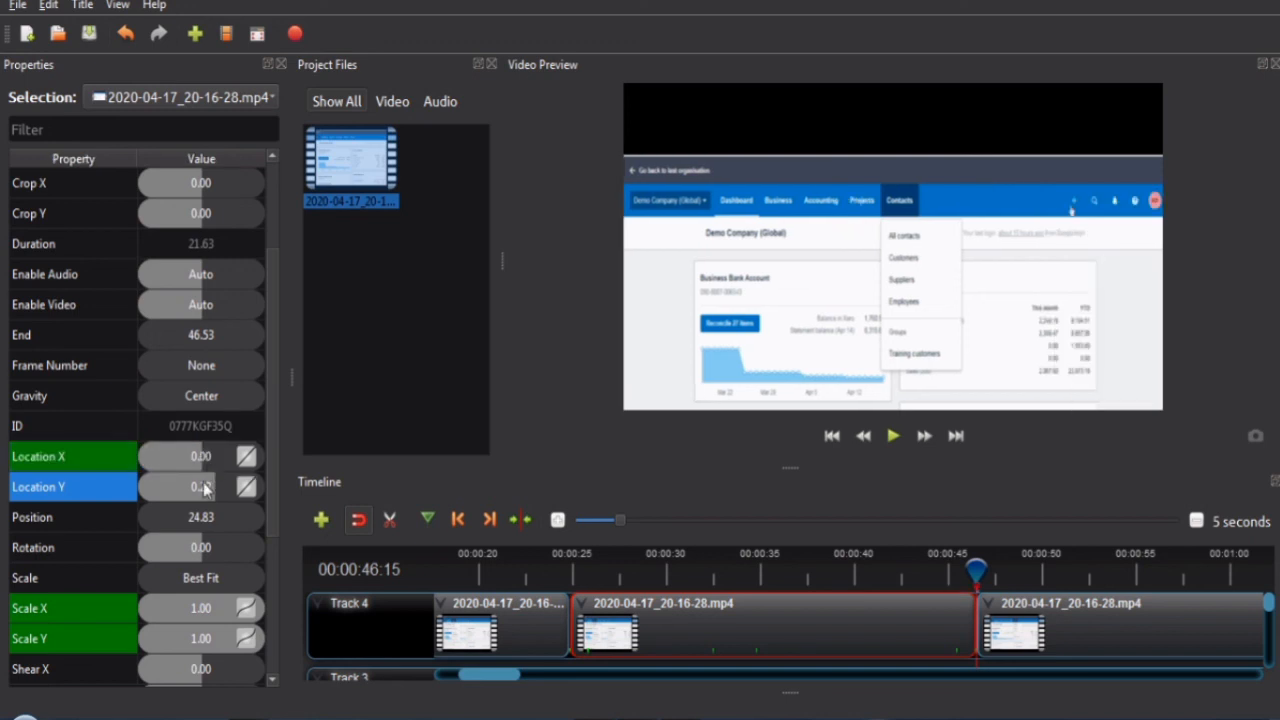
double_click(204, 485)
type("0")
key("Return")
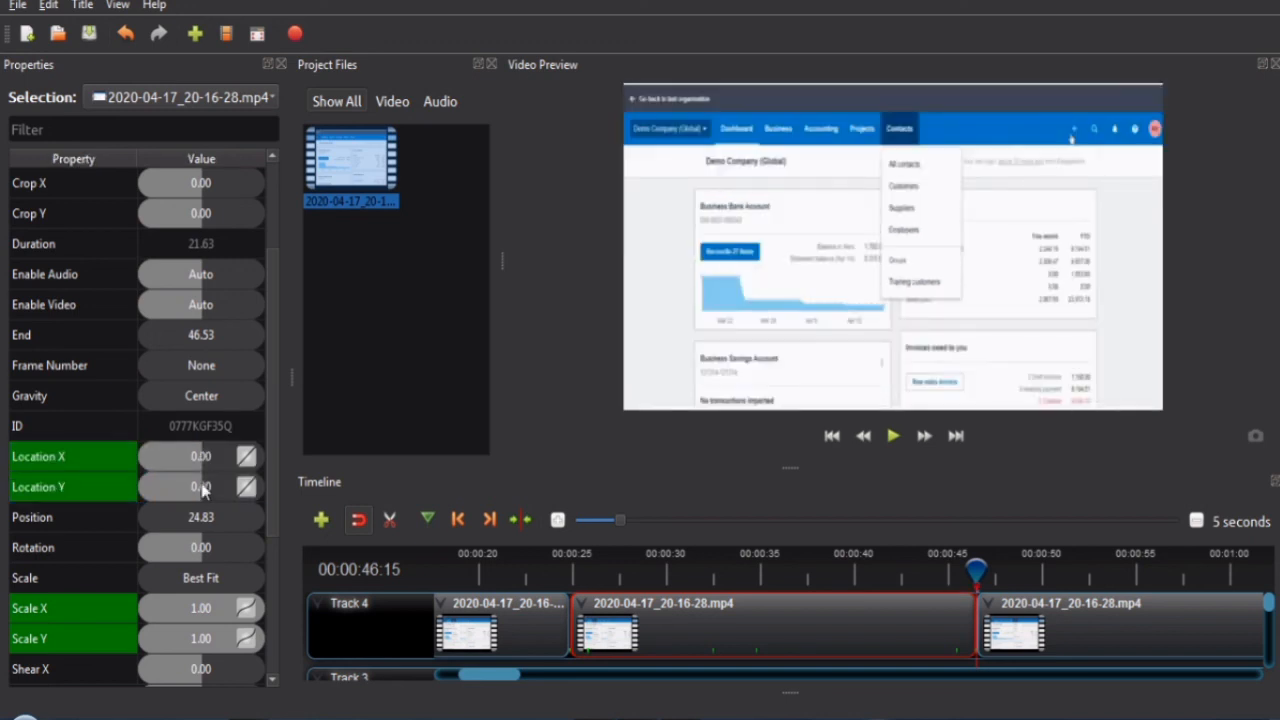
Change the Scale X and Scale Y keyframe interpolation at 00:00:46:15 to Linear
scroll(255, 530, "down", 2)
left_click(240, 547)
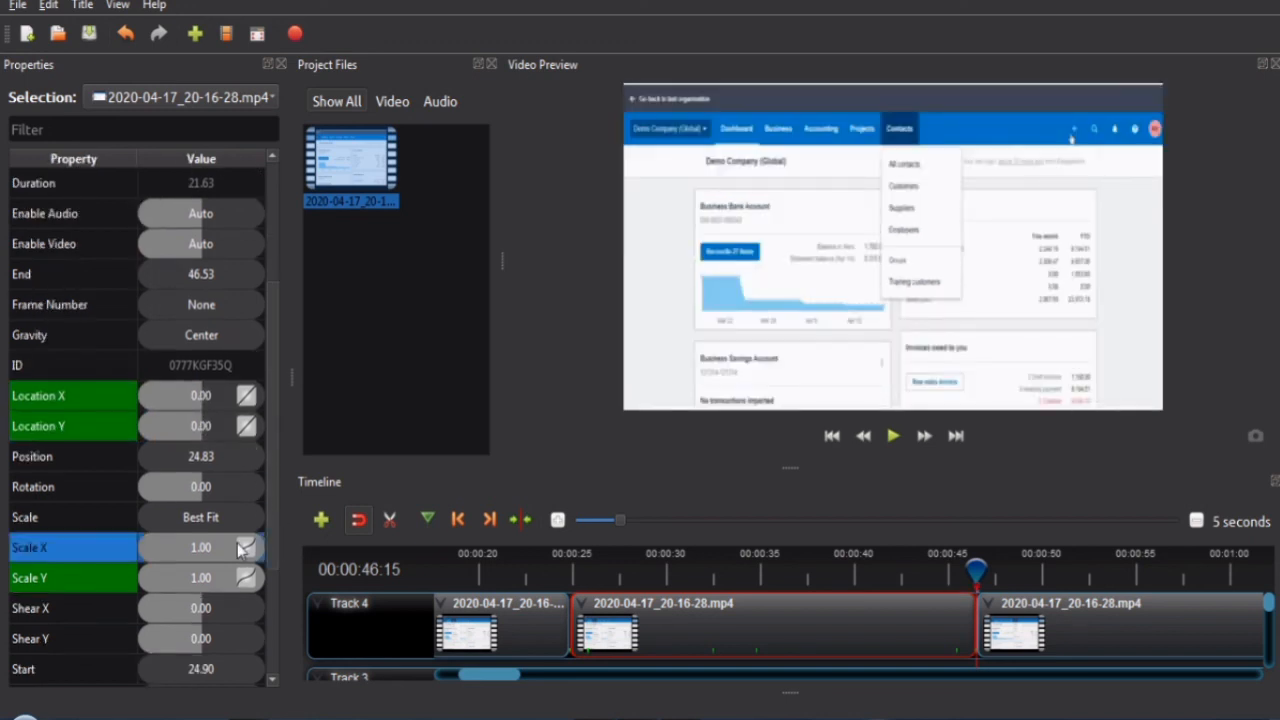
right_click(248, 550)
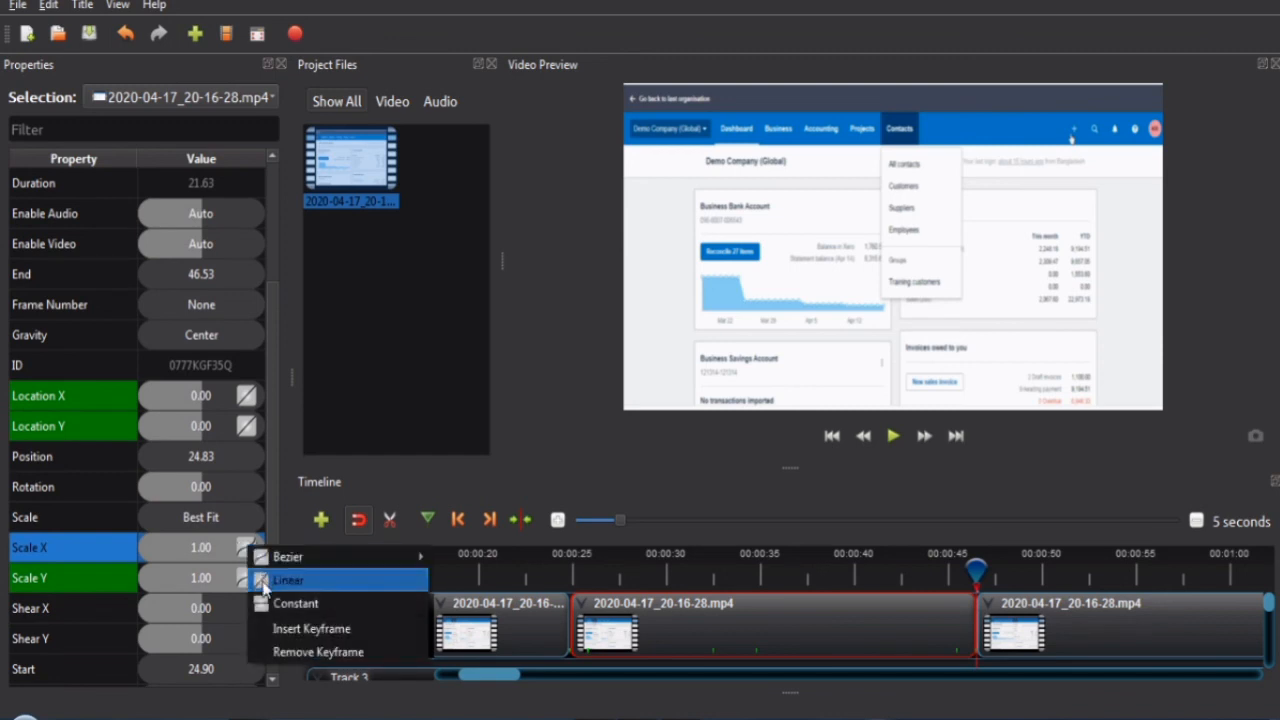
left_click(263, 580)
left_click(255, 588)
right_click(254, 583)
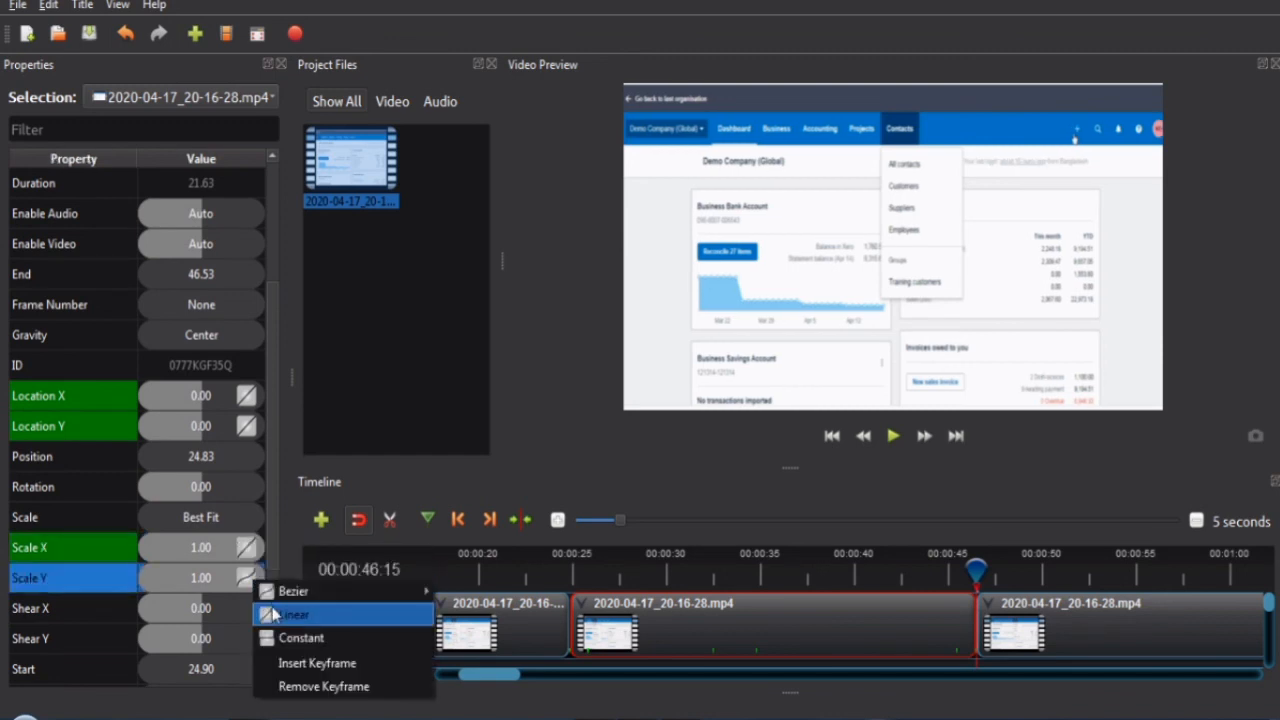
left_click(271, 612)
Return the playhead to just before the zoomed clip and review its playback across the Accounting, Projects and Contacts menus
left_click_drag(977, 569, 556, 568)
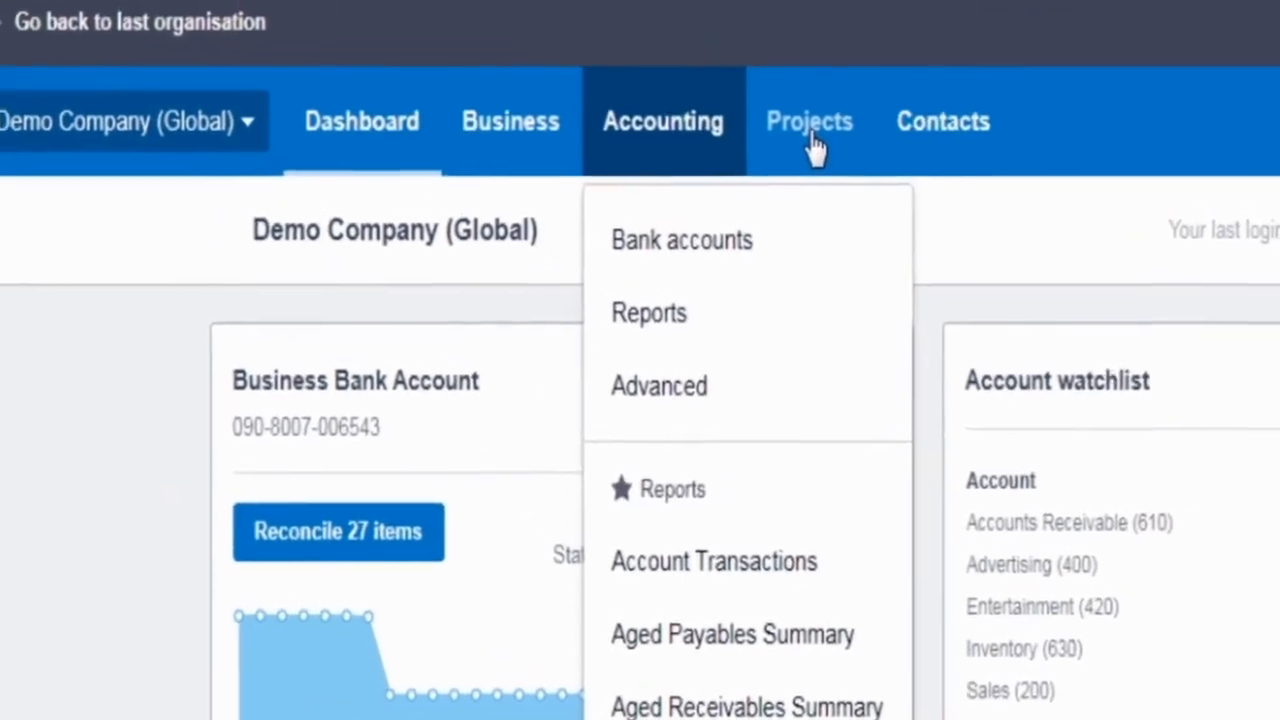
left_click(552, 46)
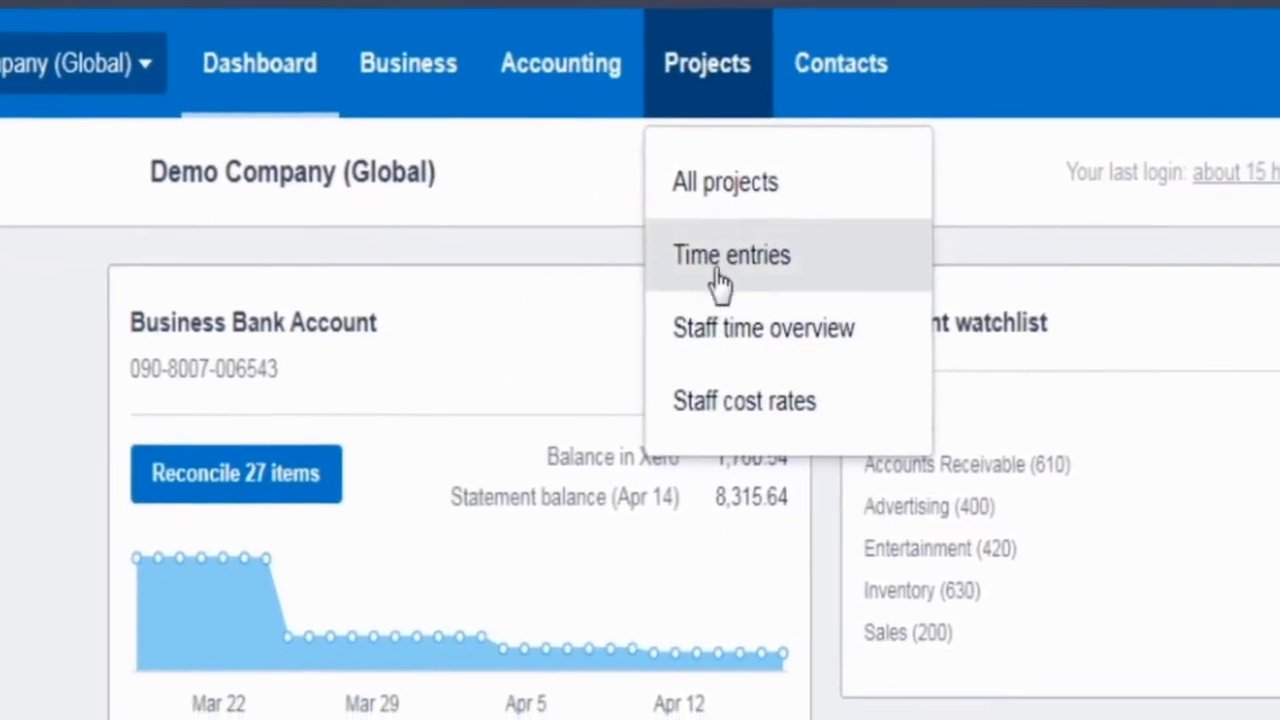
left_click(817, 86)
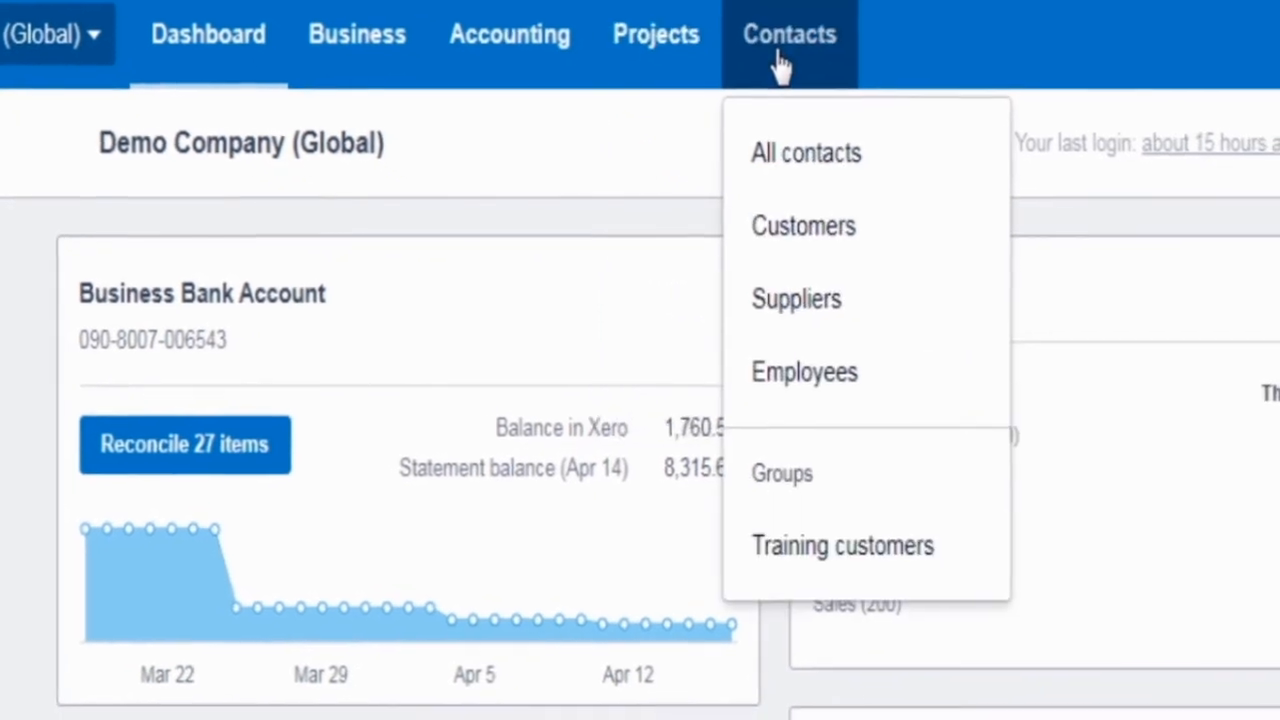